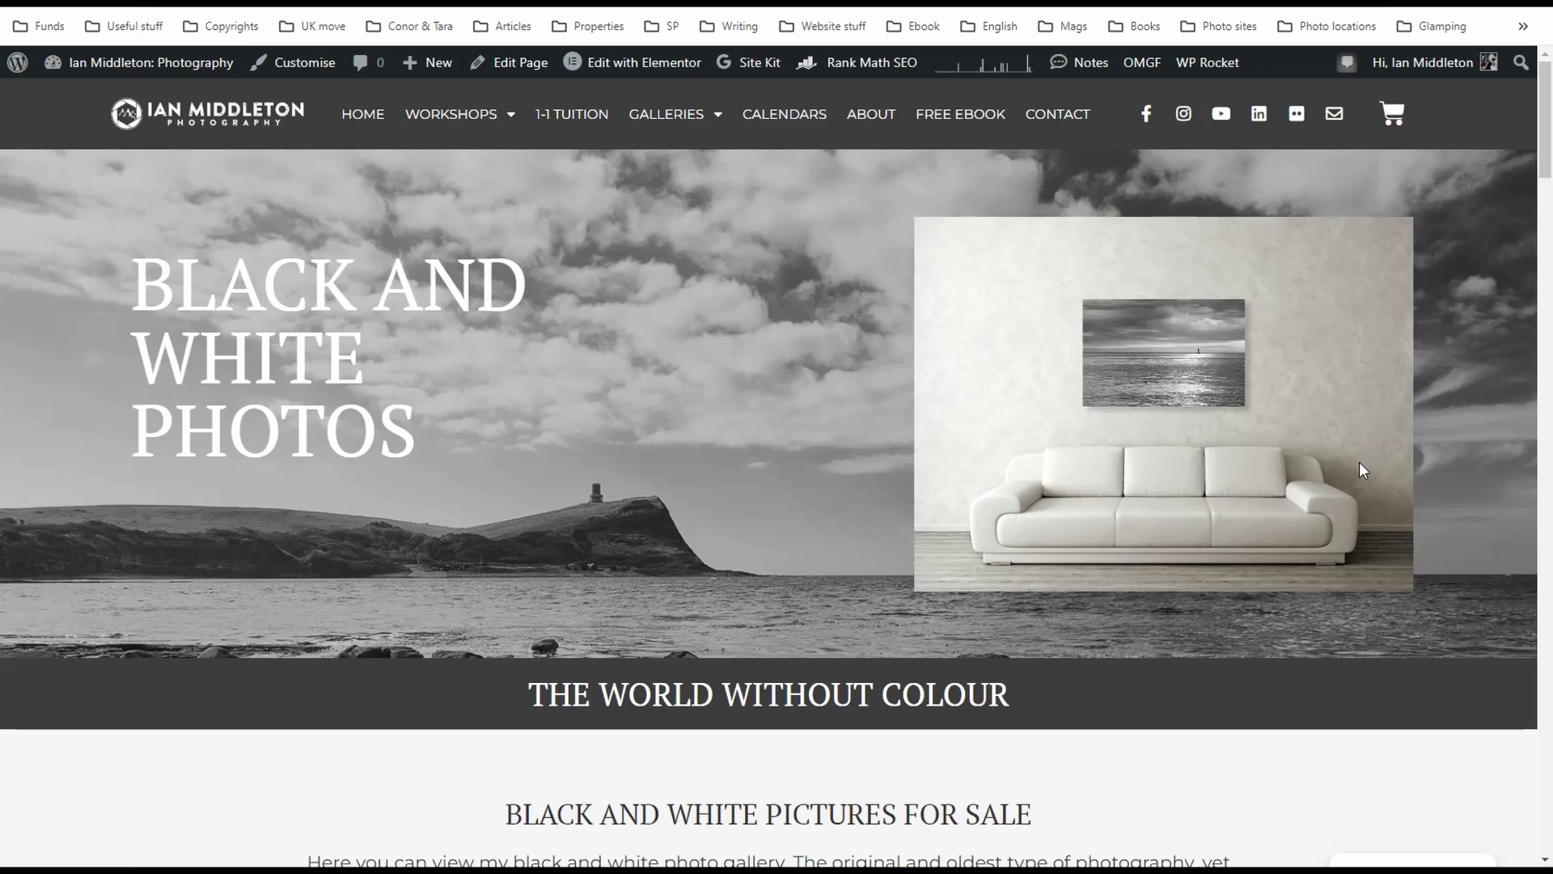
Browse the black and white photo gallery and open the print page of the Swanage Old Pier photo
scroll(1359, 462, "down", 8)
scroll(1521, 470, "down", 2)
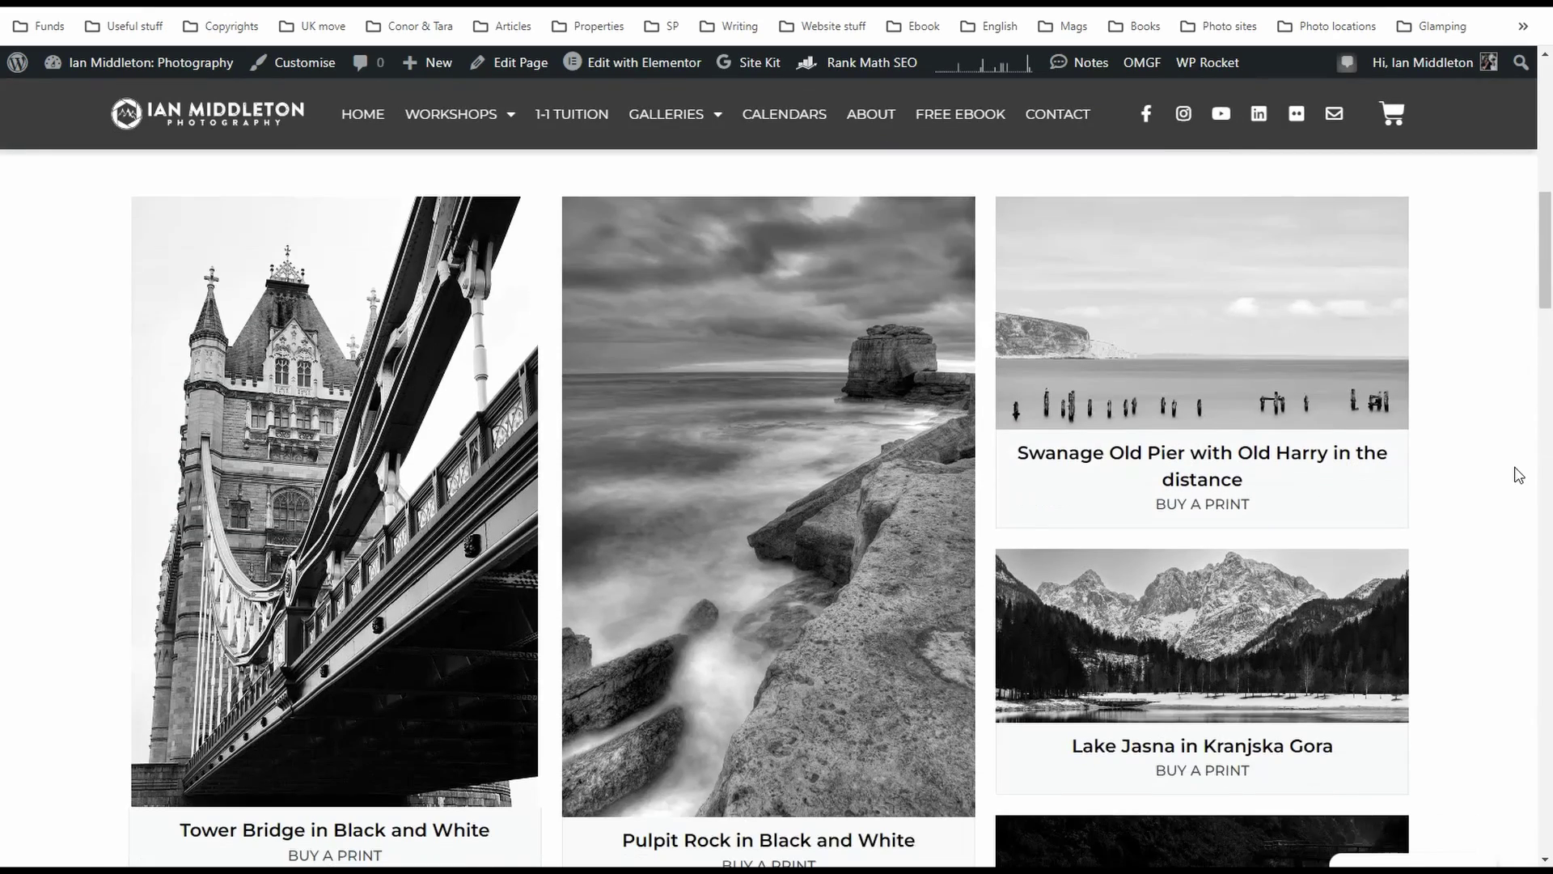
scroll(1517, 473, "down", 4)
scroll(1518, 474, "down", 12)
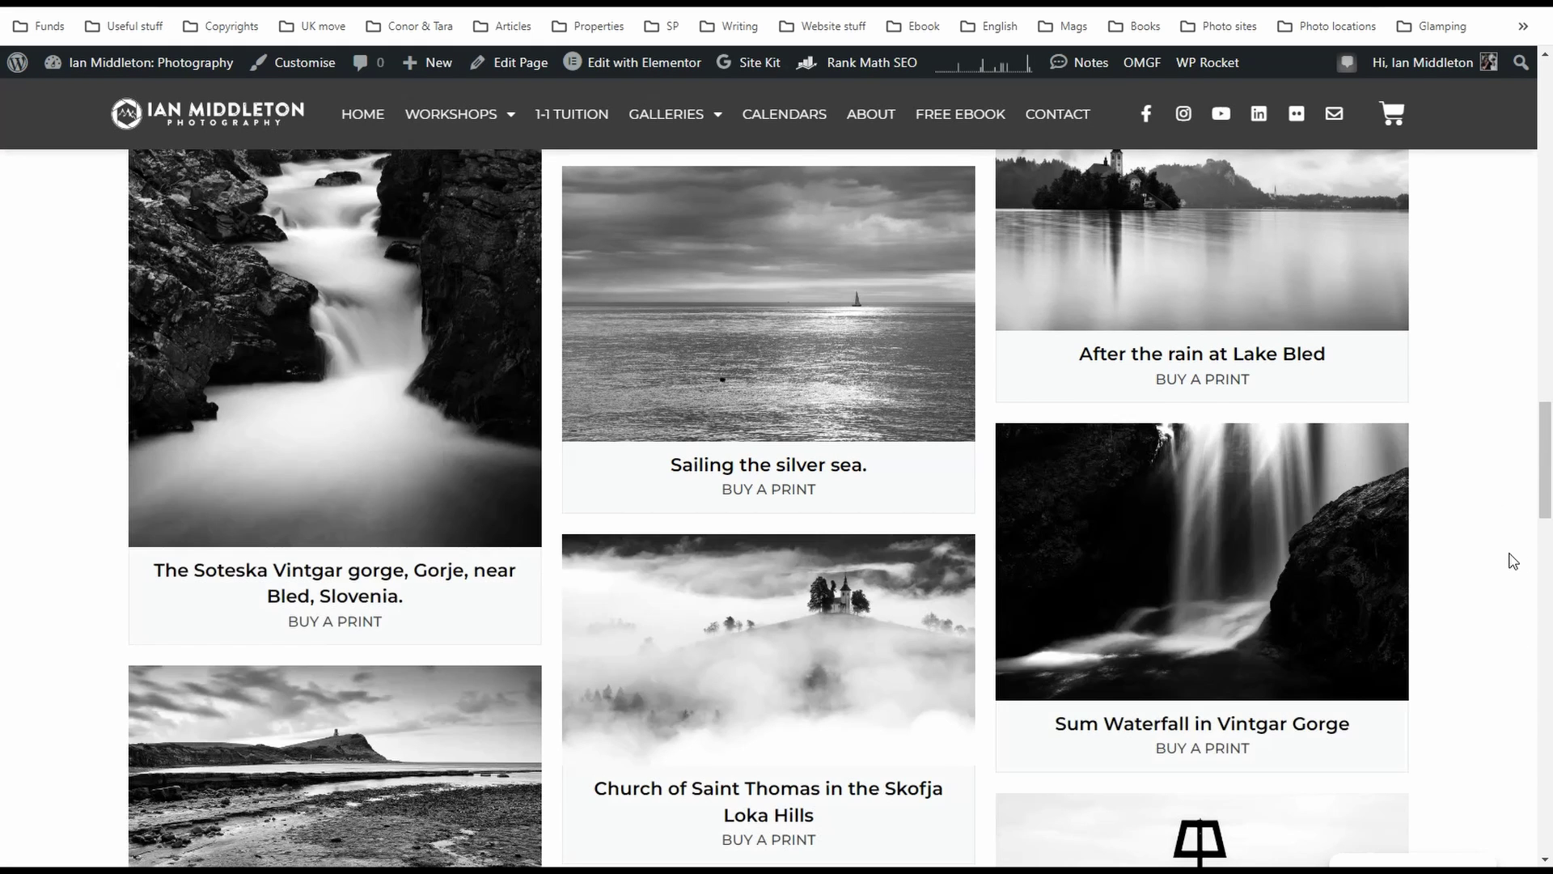
scroll(1513, 560, "up", 5)
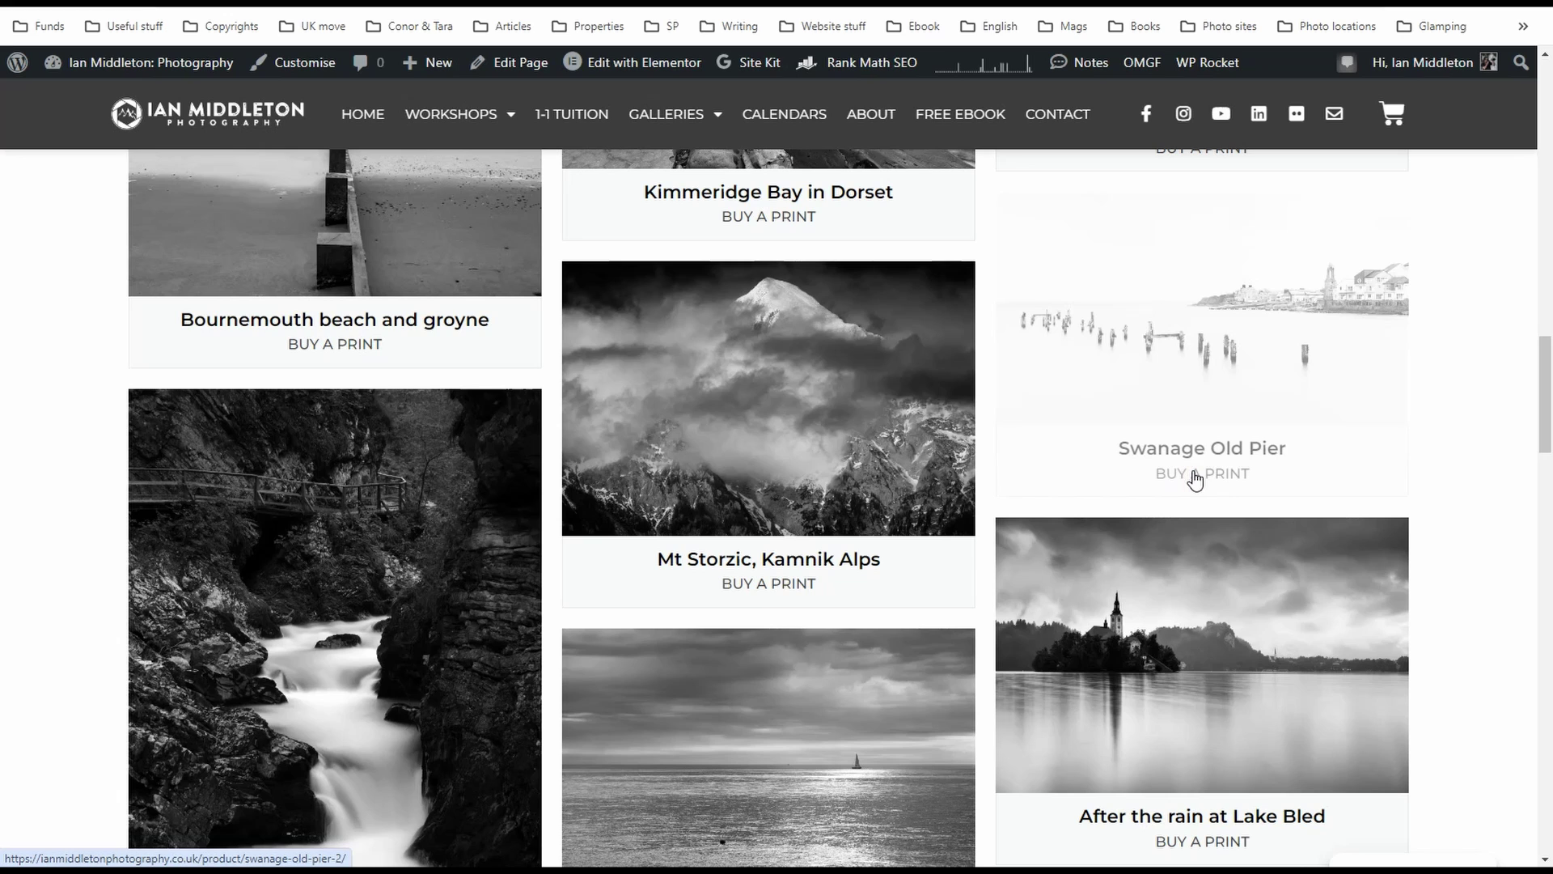
left_click(1196, 479)
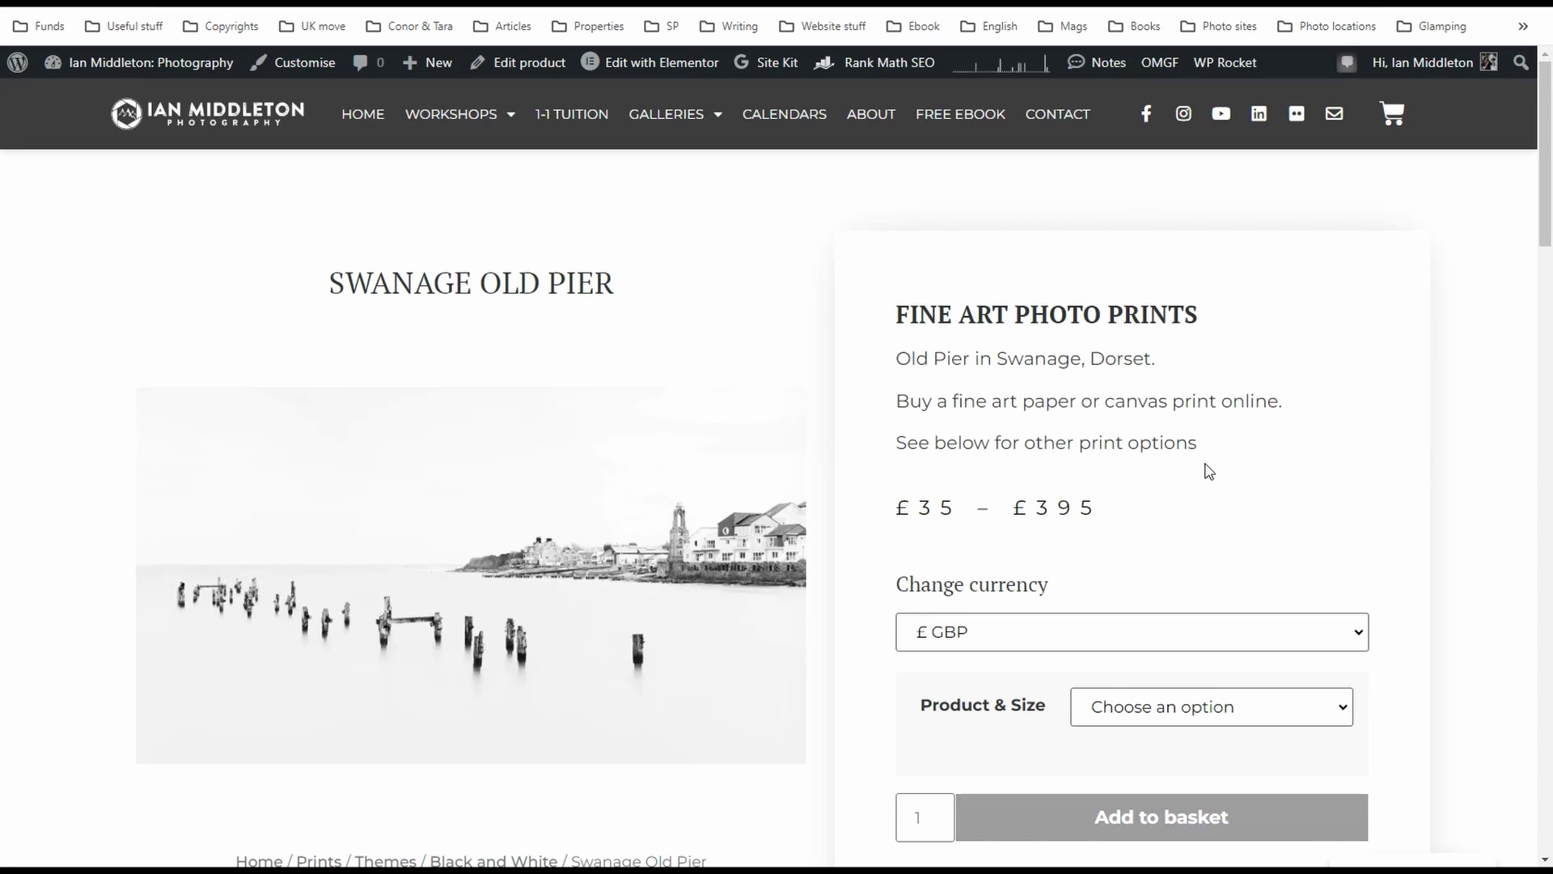
Look through the currency and the product and size choices offered for the Swanage Old Pier print
scroll(1204, 469, "down", 1)
left_click(1264, 542)
left_click(1265, 543)
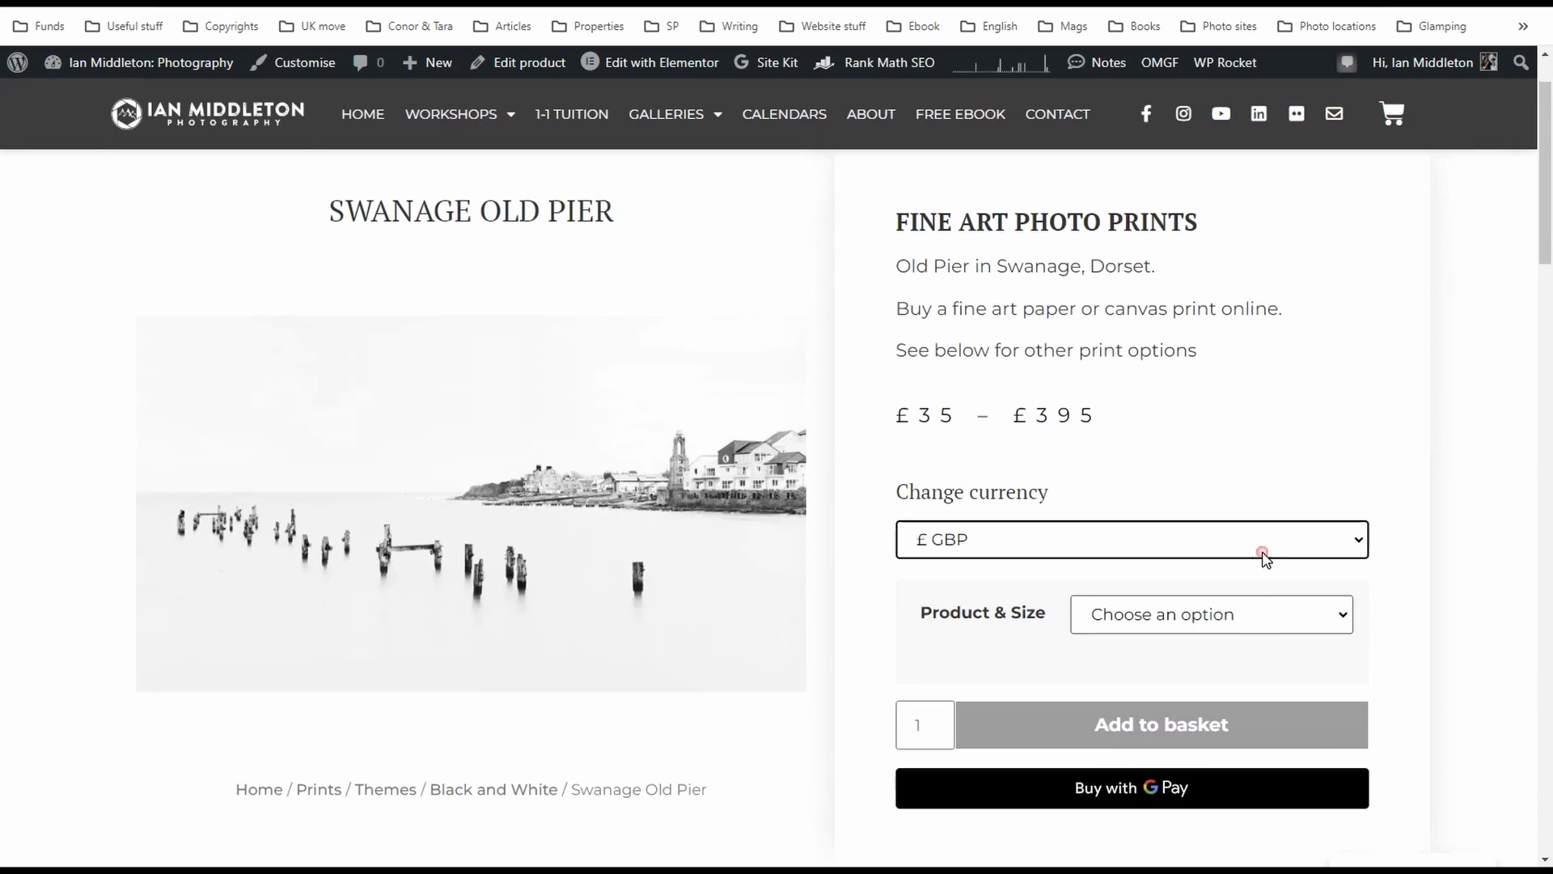
left_click(1268, 619)
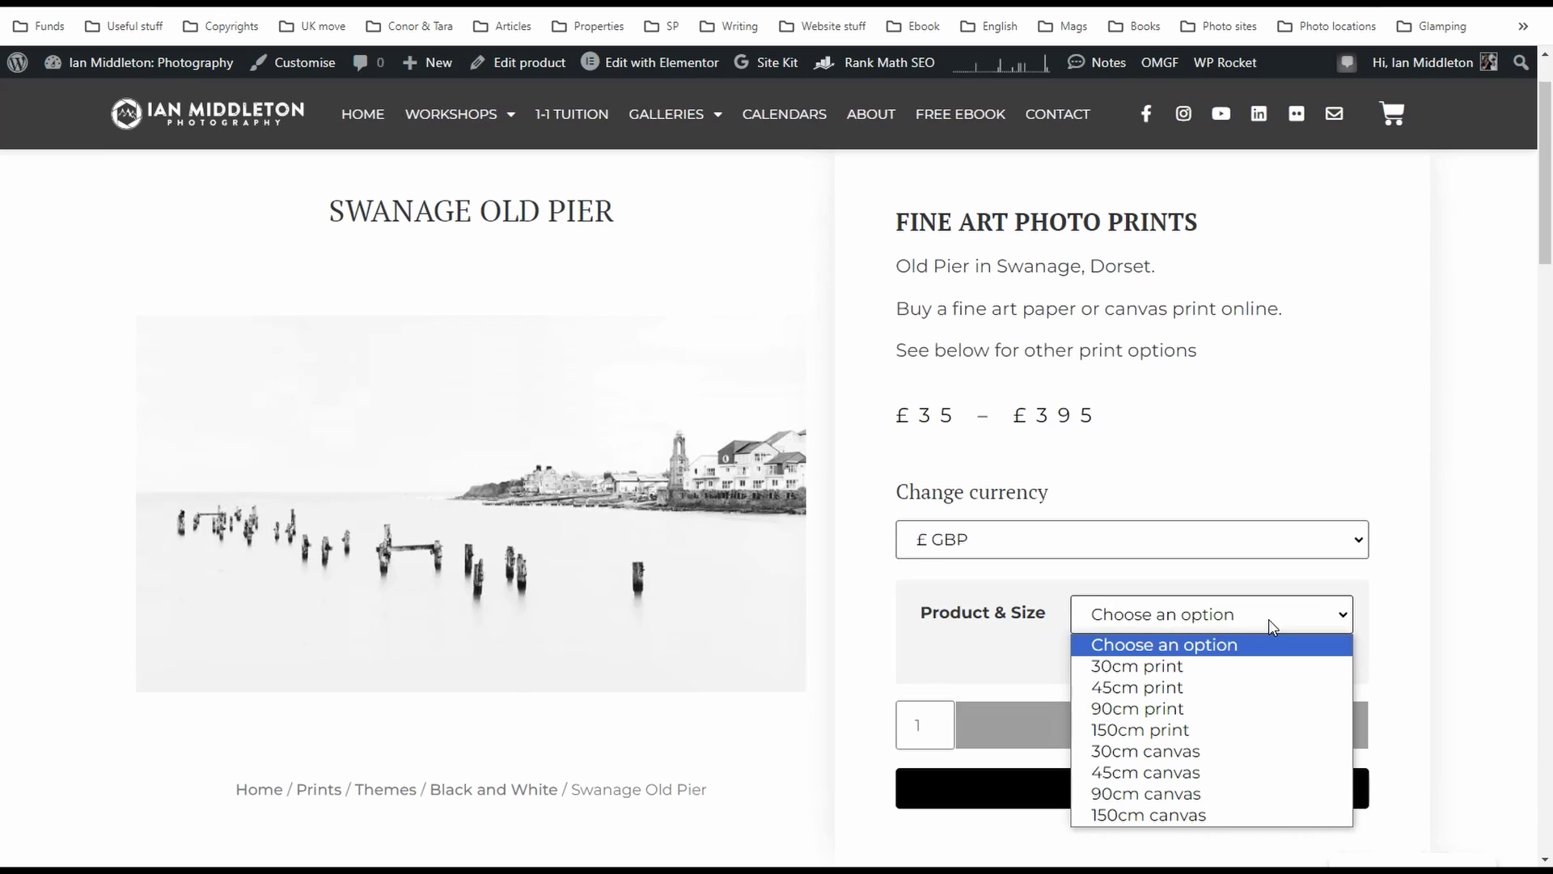
left_click(1269, 619)
Follow the description's link for mounted, framed, metal, acrylic and canvas prints and review the product types offered there
scroll(1439, 544, "down", 5)
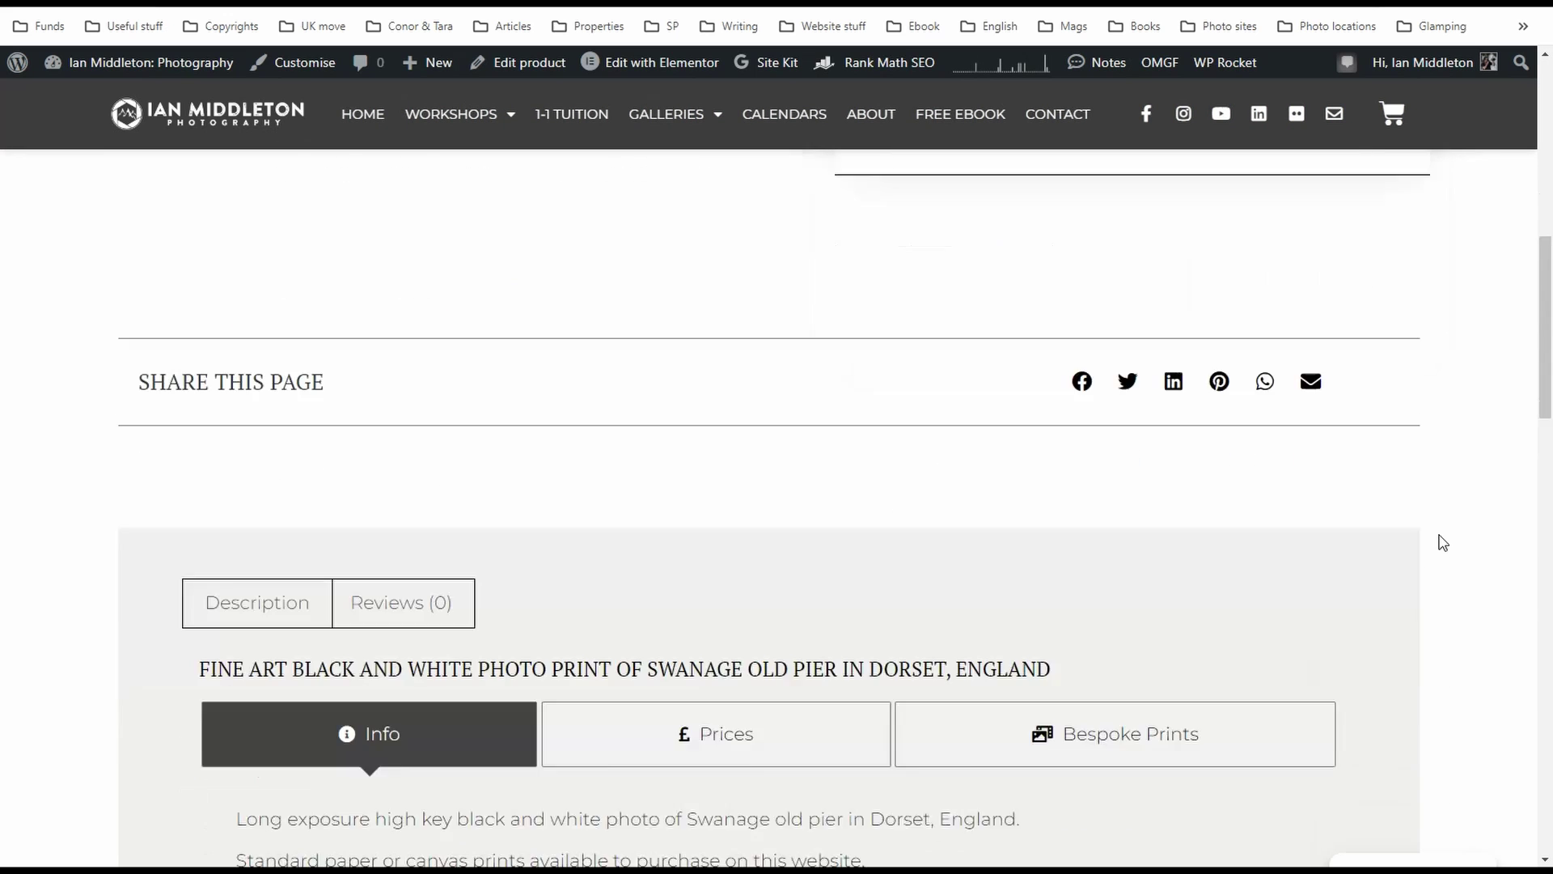
scroll(1443, 543, "down", 4)
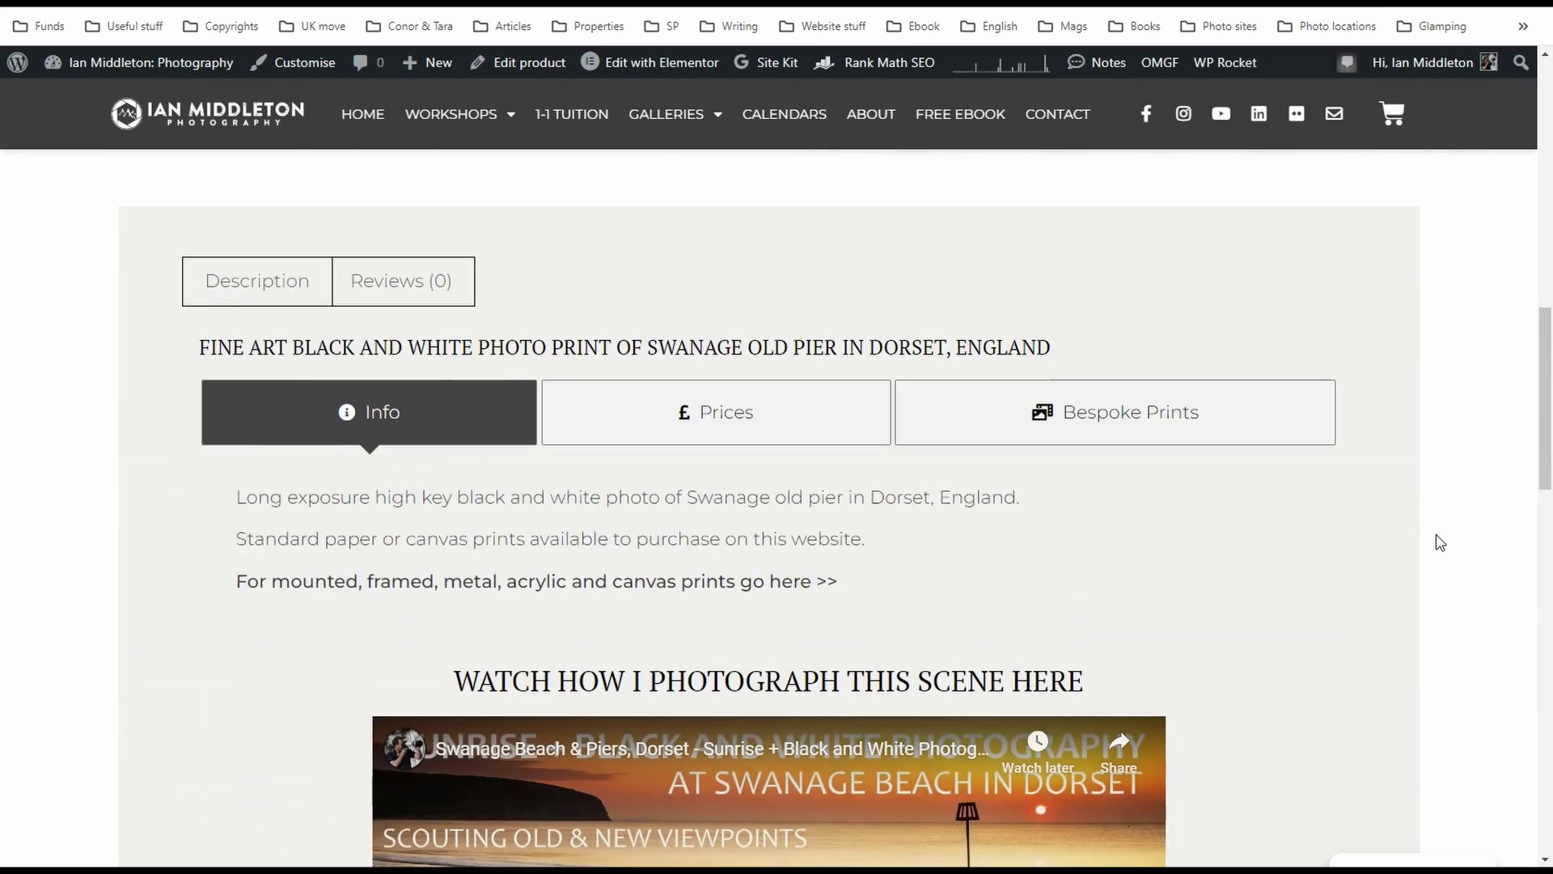
left_click(257, 591)
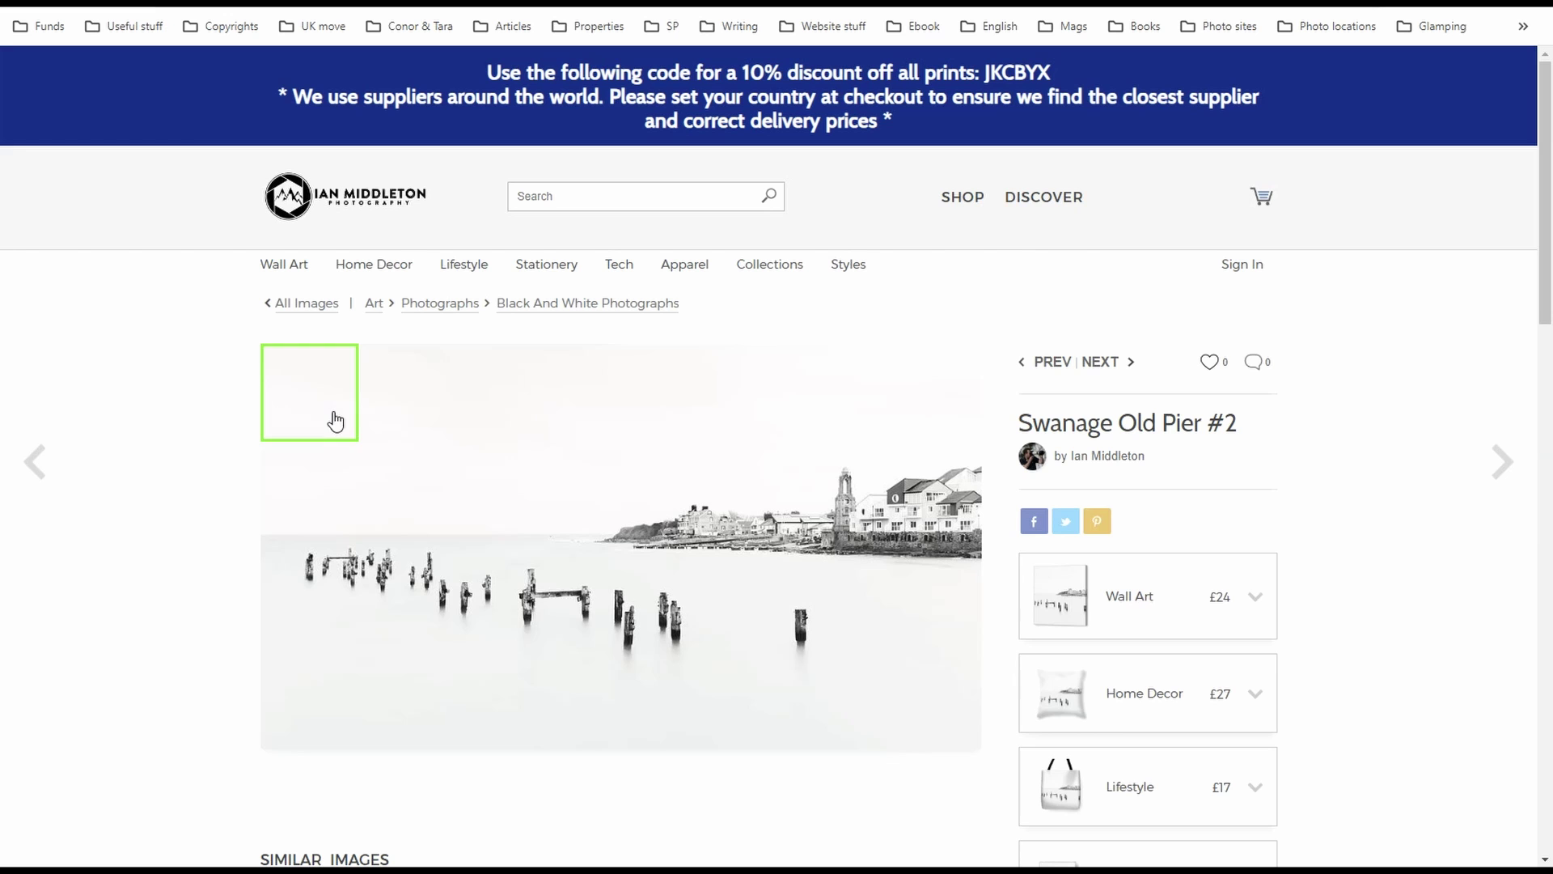
scroll(1023, 405, "down", 5)
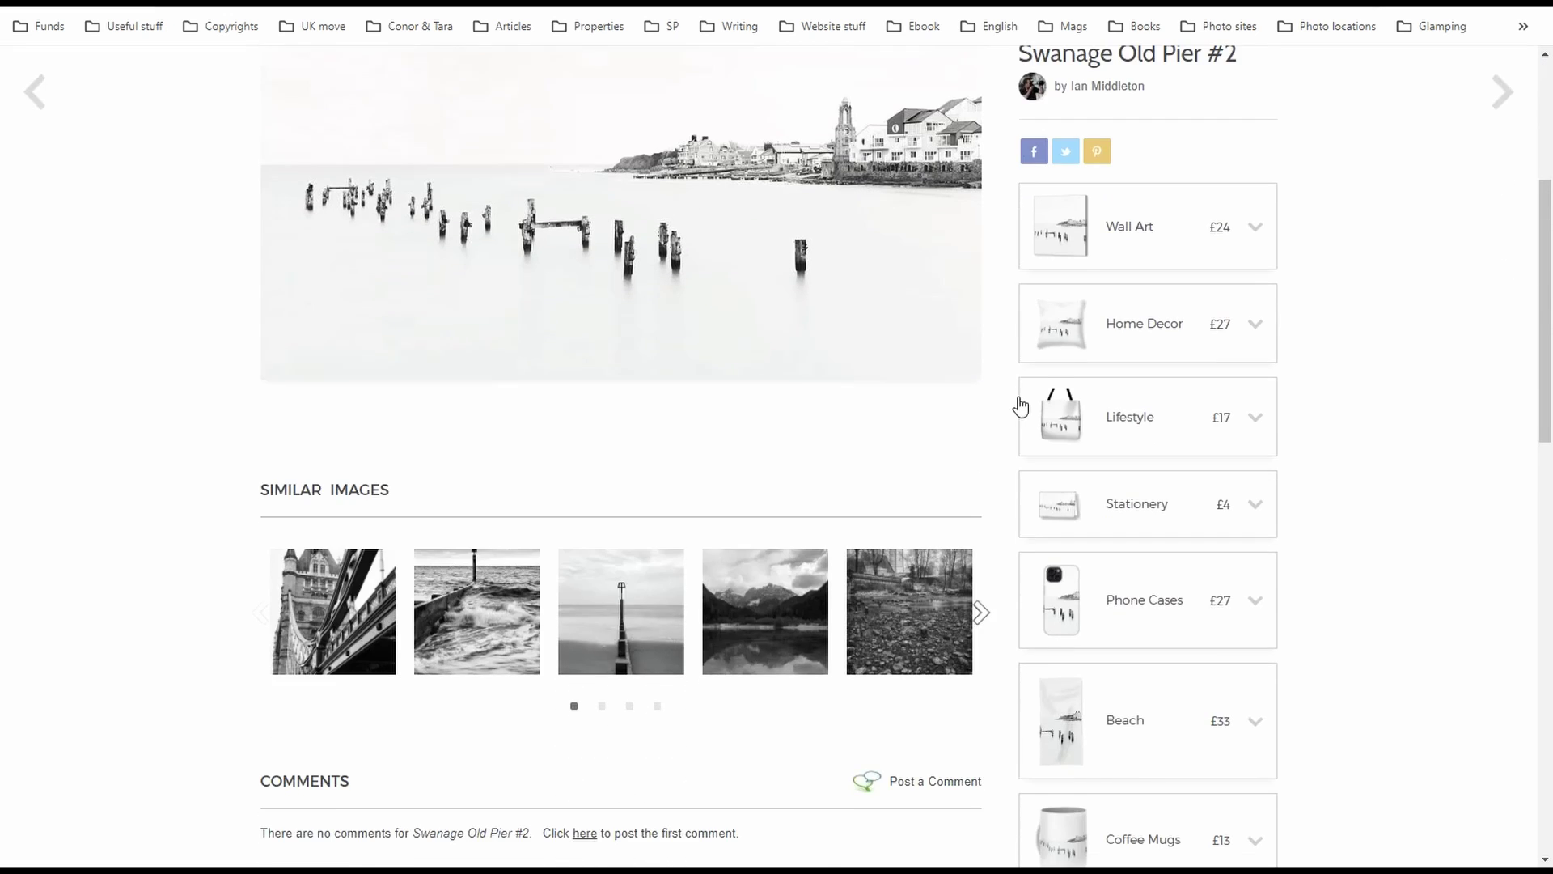
scroll(1021, 407, "up", 4)
Go back to the website's Swanage Old Pier product page and review its print options and description area
key("ctrl+Tab")
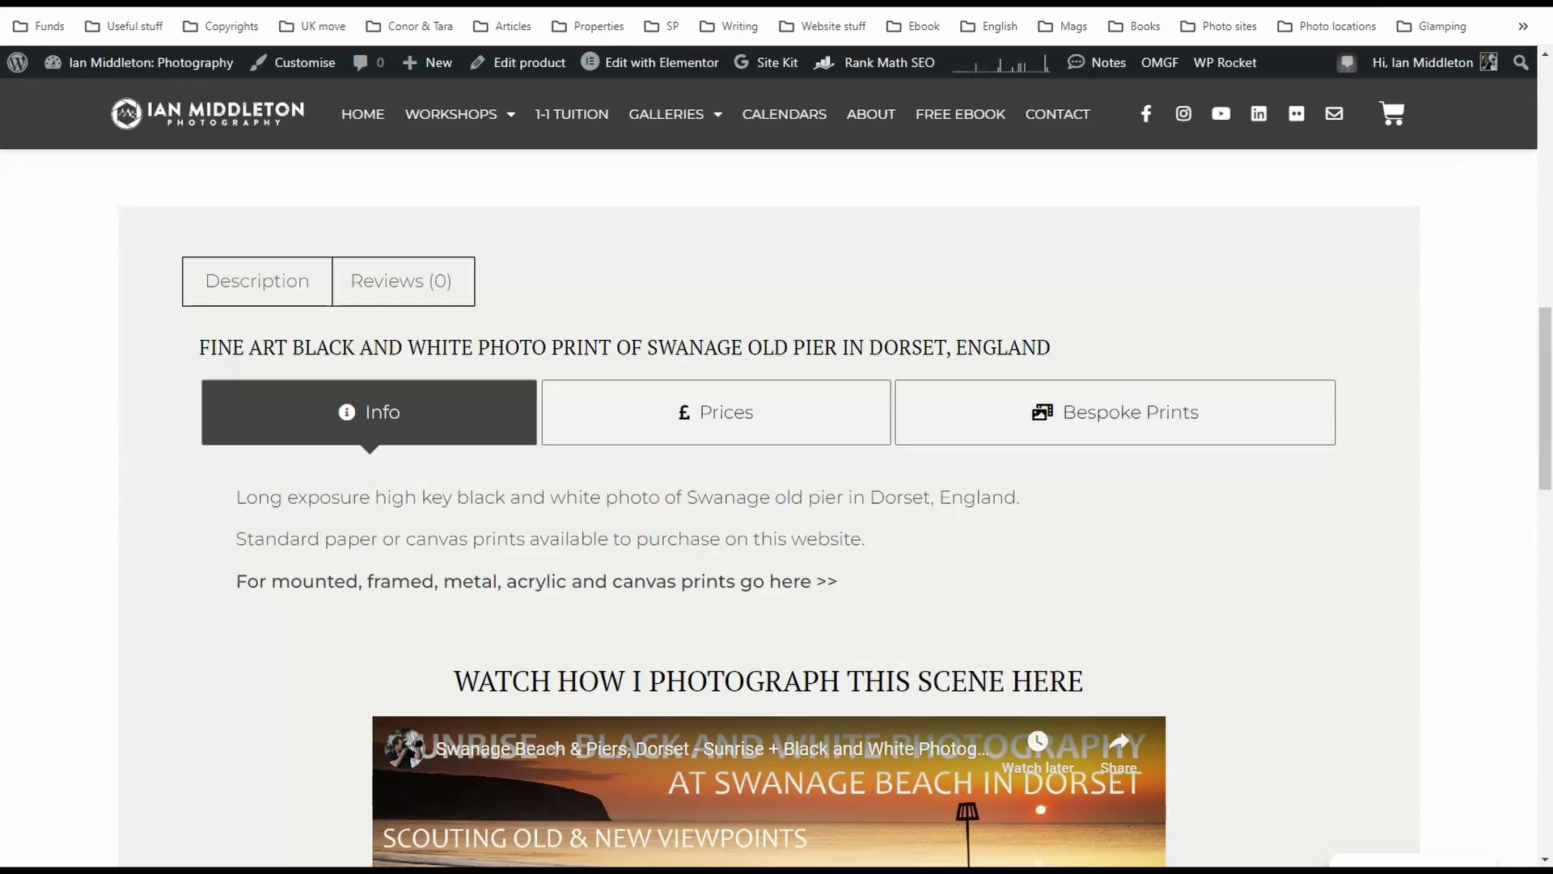
scroll(700, 224, "up", 8)
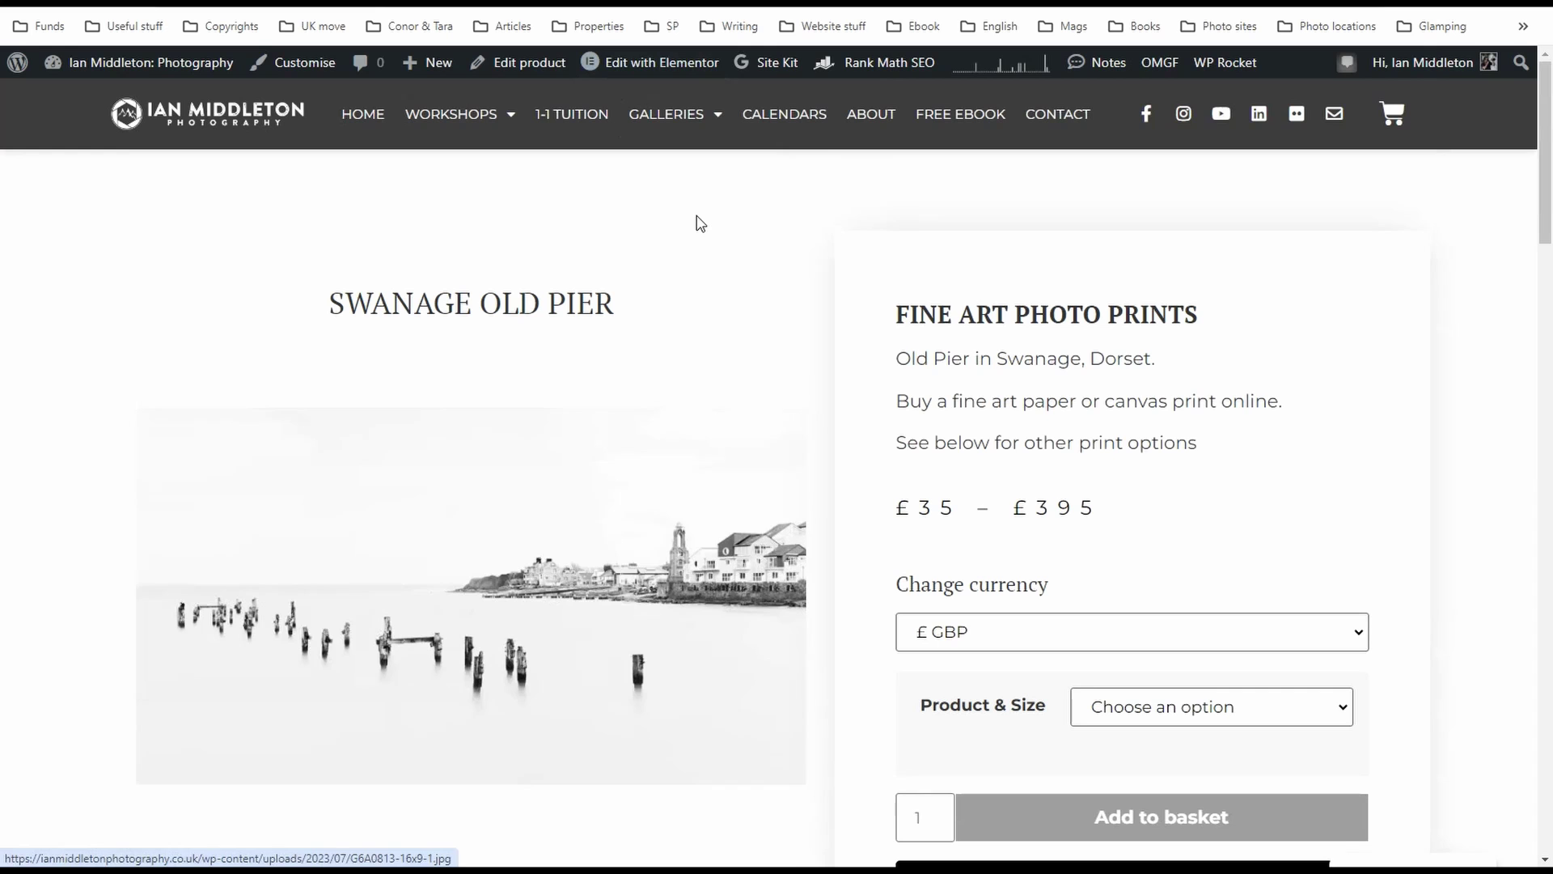
scroll(701, 224, "down", 10)
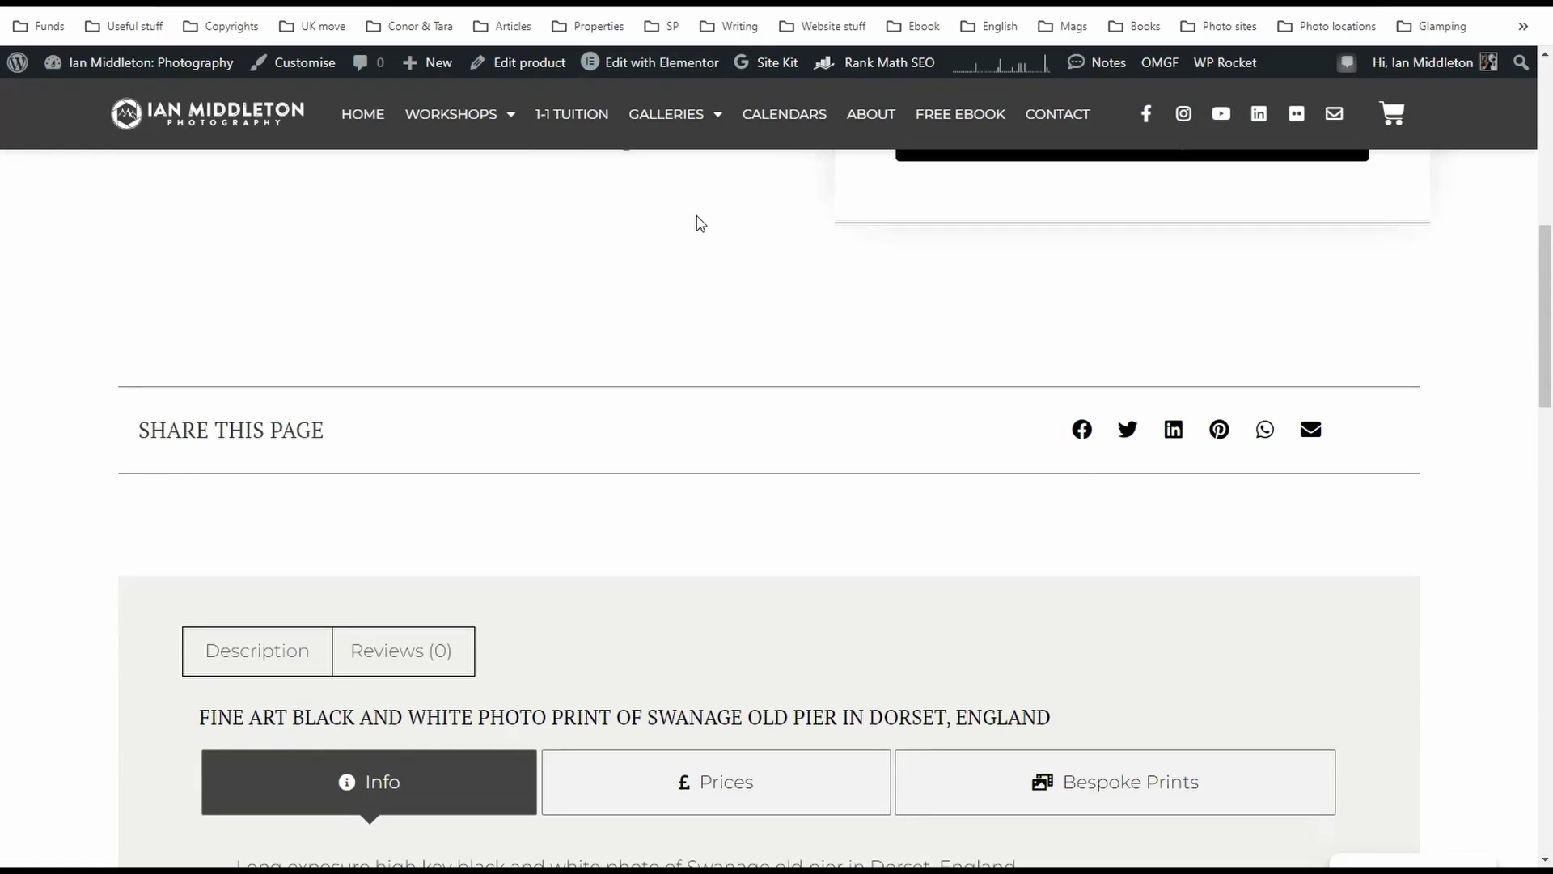
Return to the Swanage Old Pier #2 shop listing and examine its wall art, home decor and lifestyle categories
key("ctrl+shift+Tab")
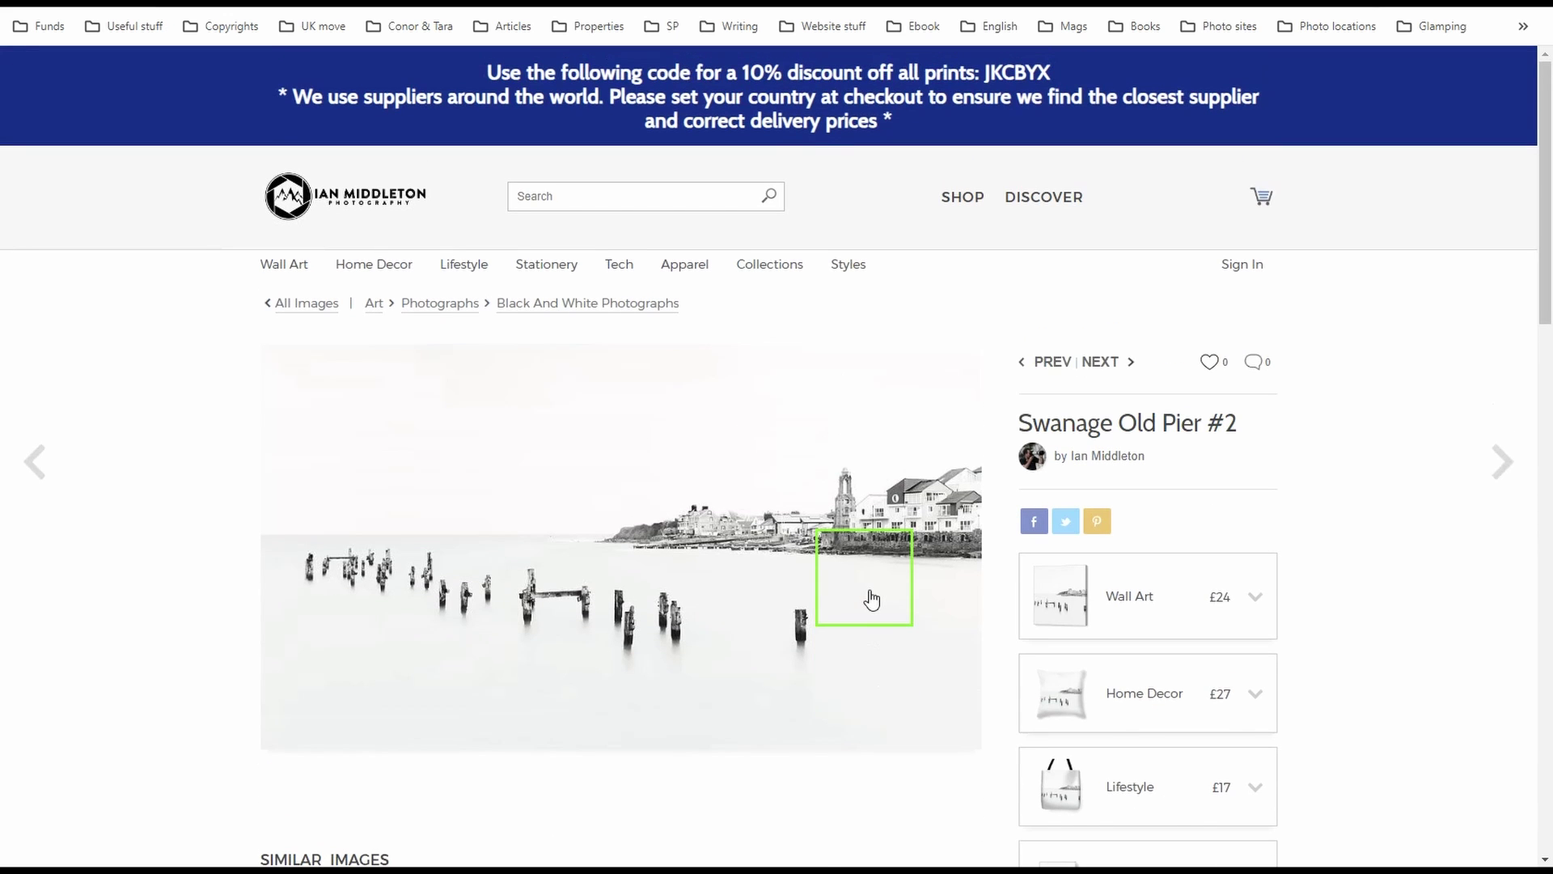
scroll(868, 604, "down", 1)
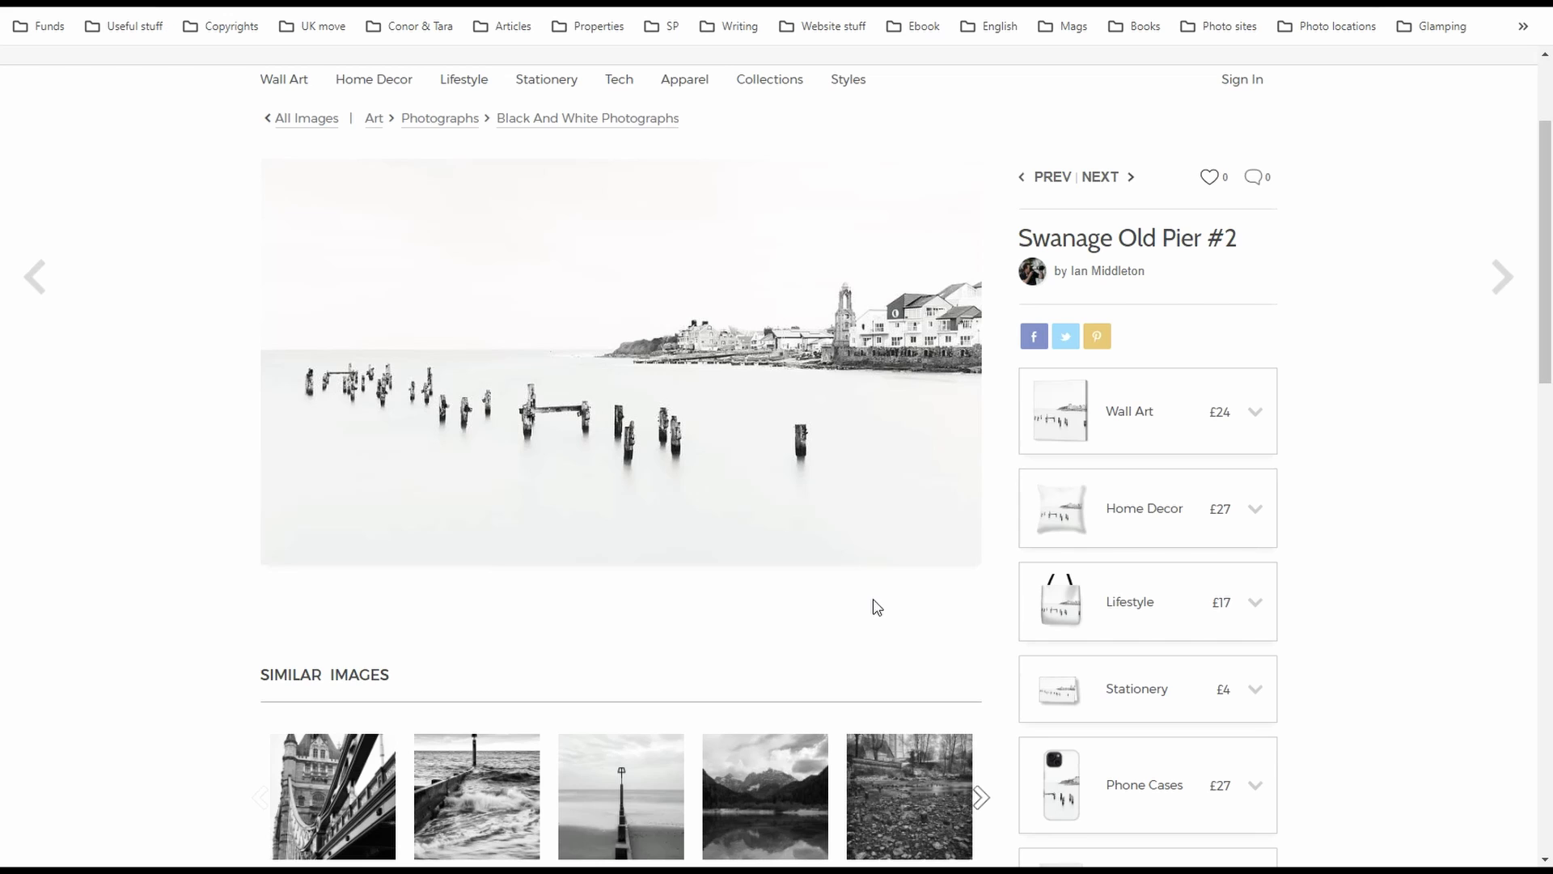
scroll(1145, 435, "down", 4)
scroll(1145, 435, "down", 1)
scroll(1146, 434, "up", 6)
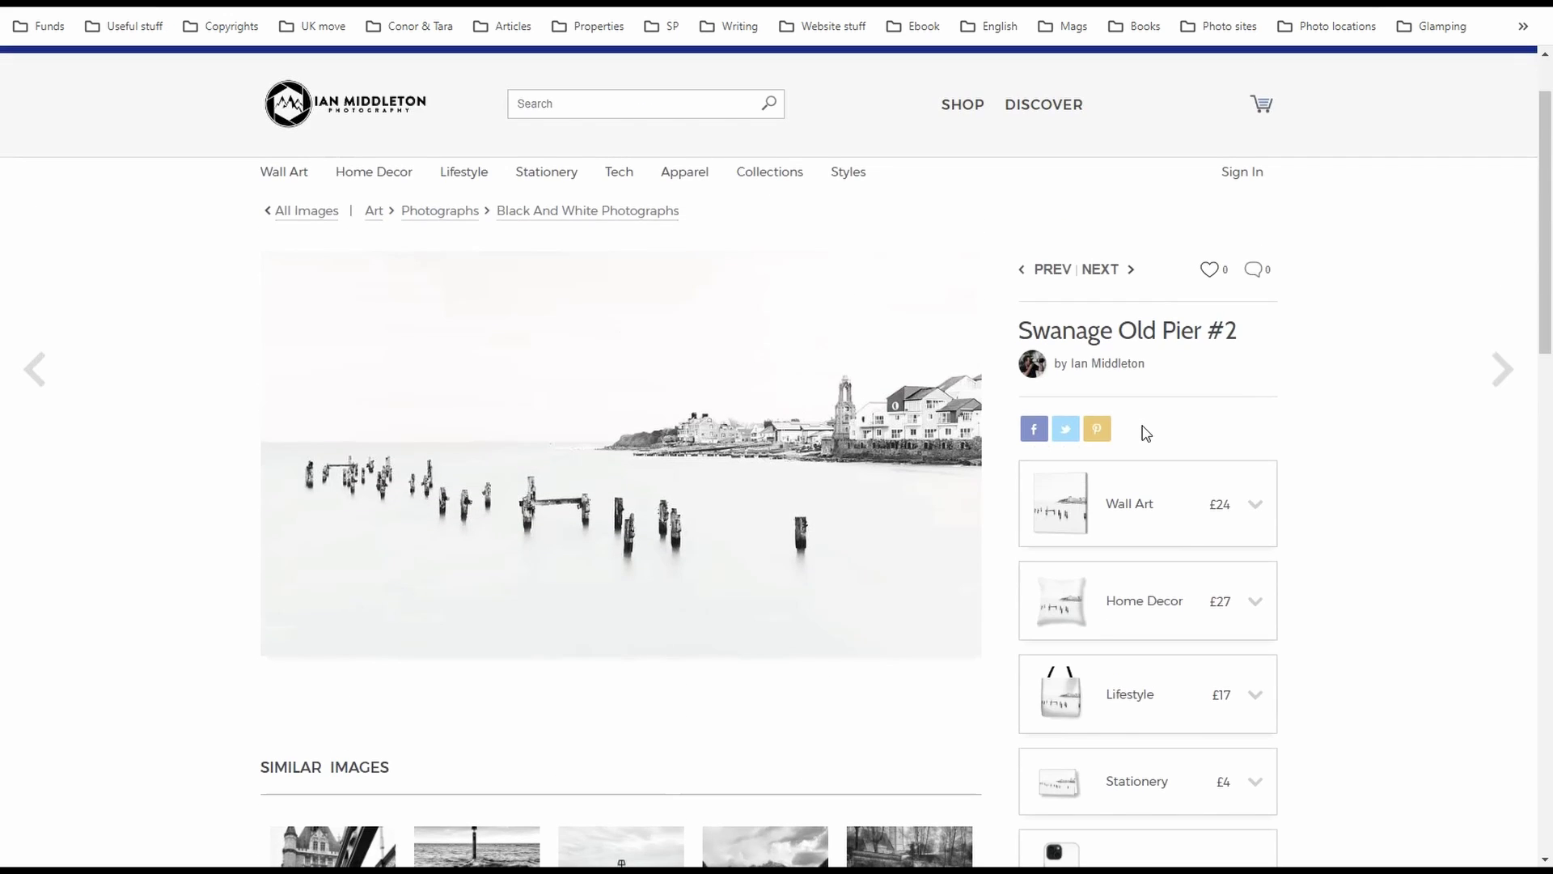
Compare the website's Swanage Old Pier product page with the photo's listing in the separate print shop
key("ctrl+Tab")
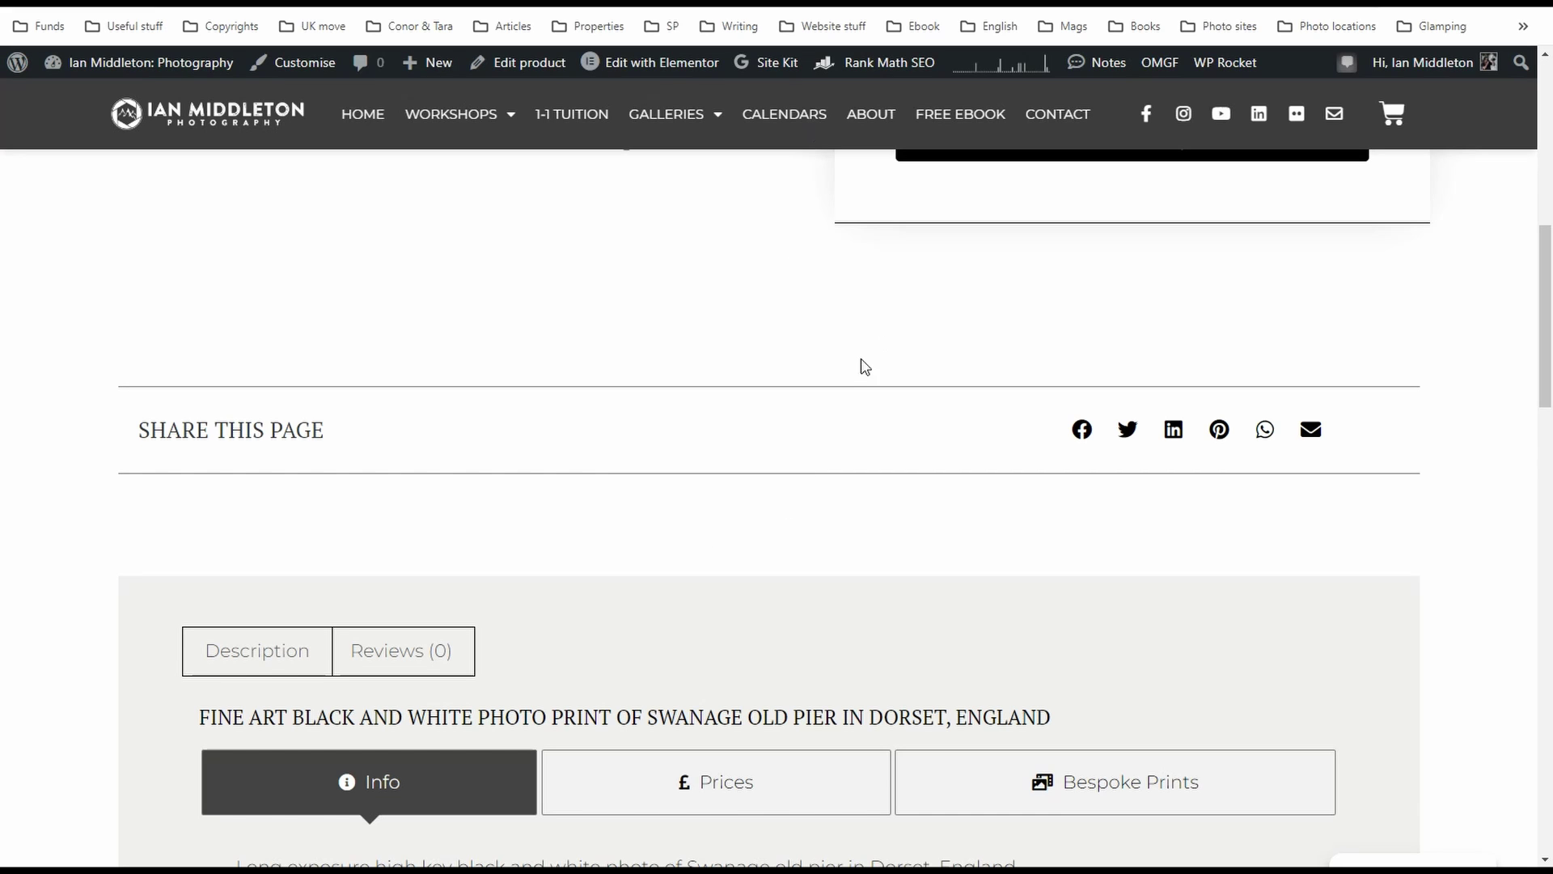
scroll(545, 420, "down", 1)
scroll(544, 420, "up", 9)
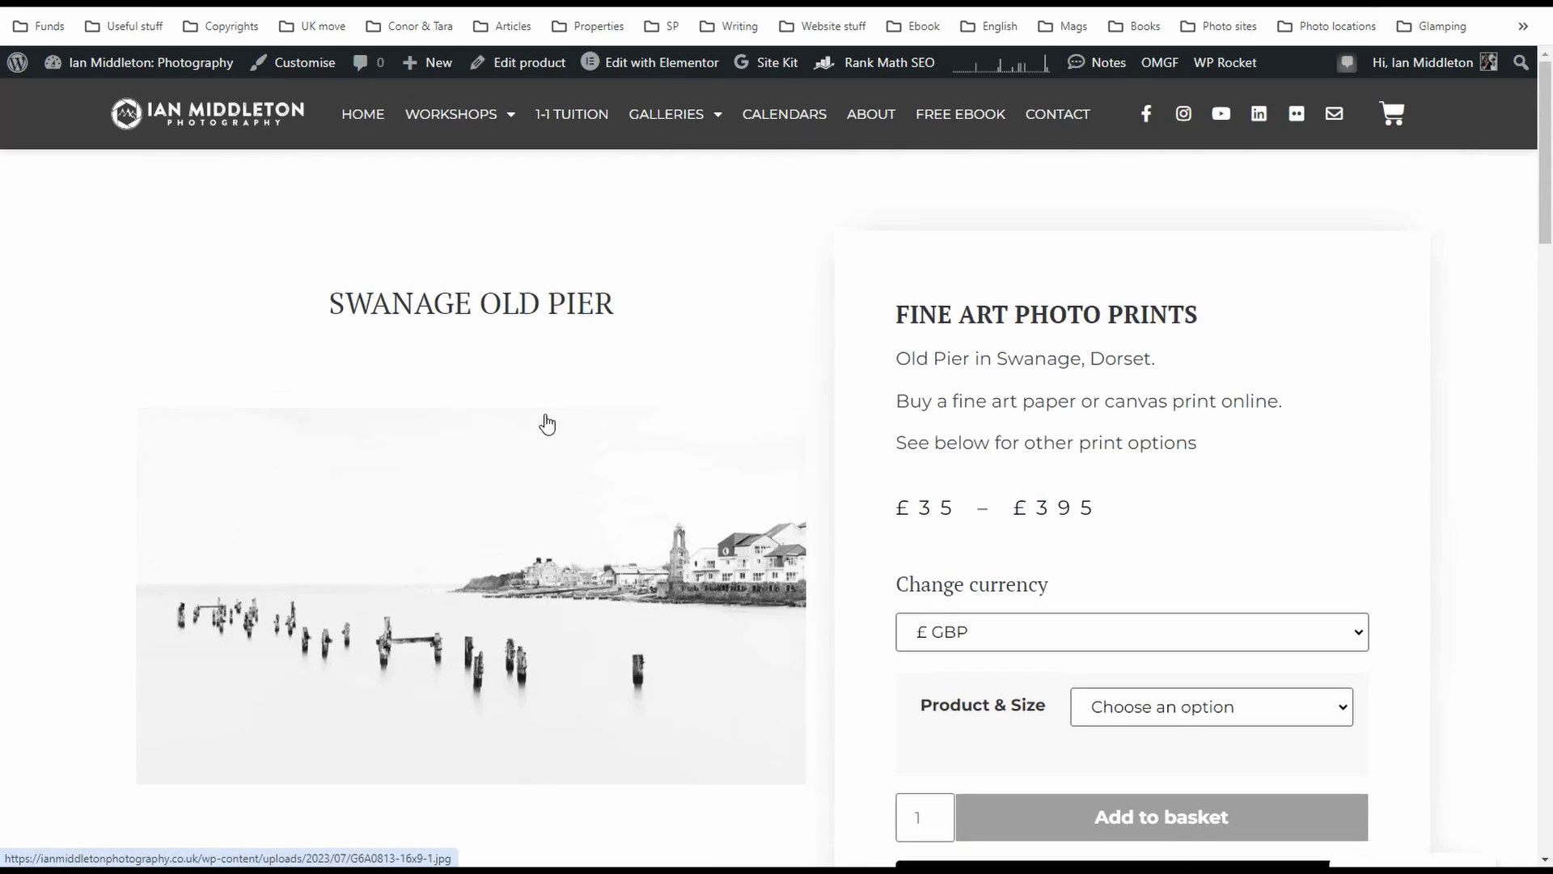
key("ctrl+shift+Tab")
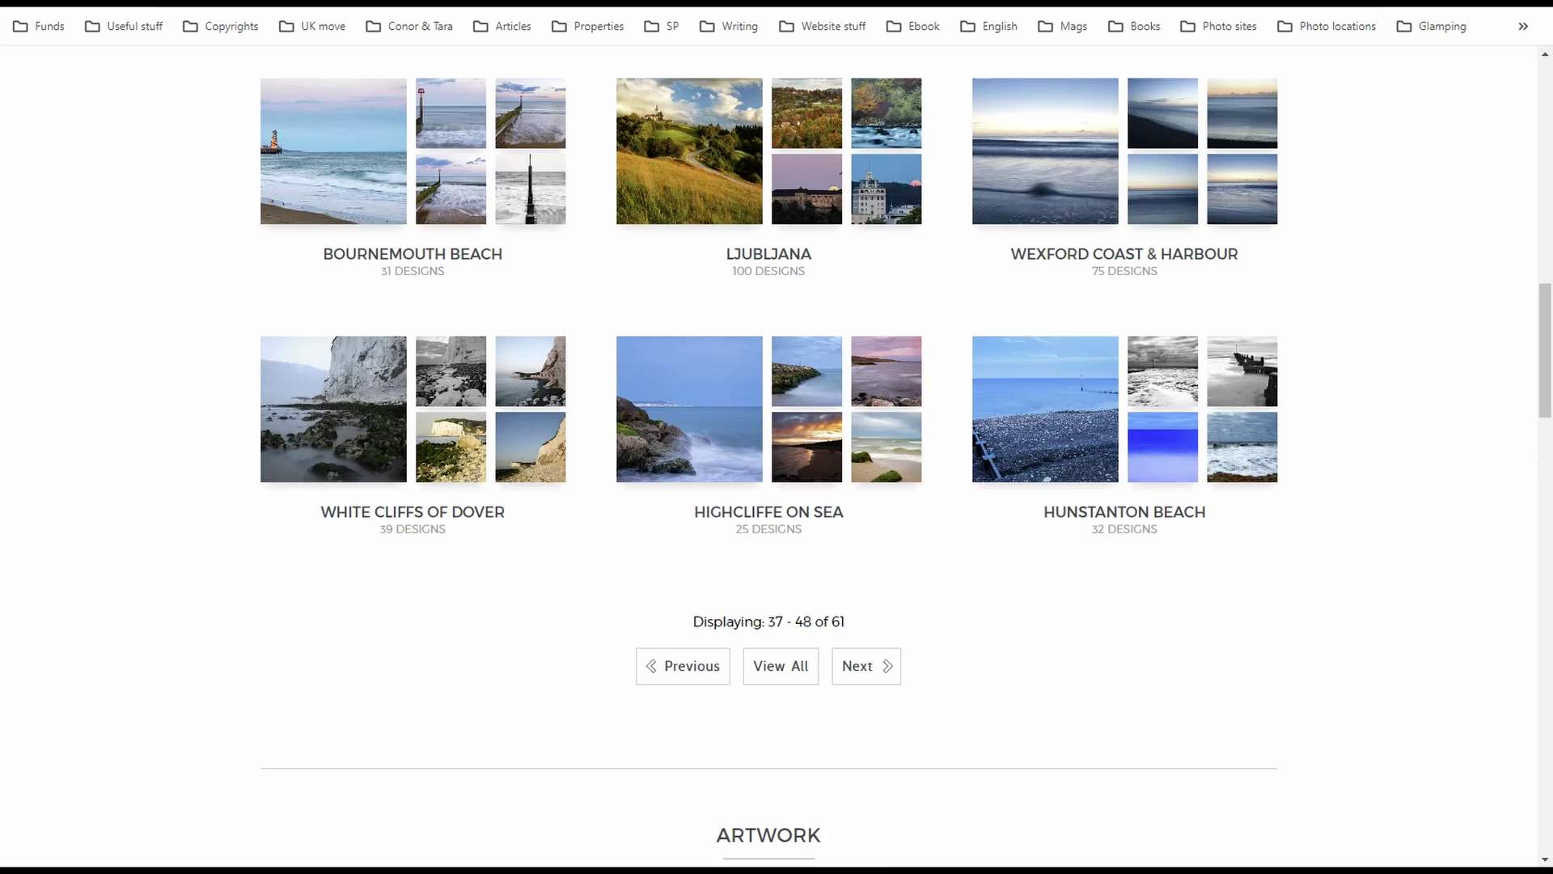
key("ctrl+Tab")
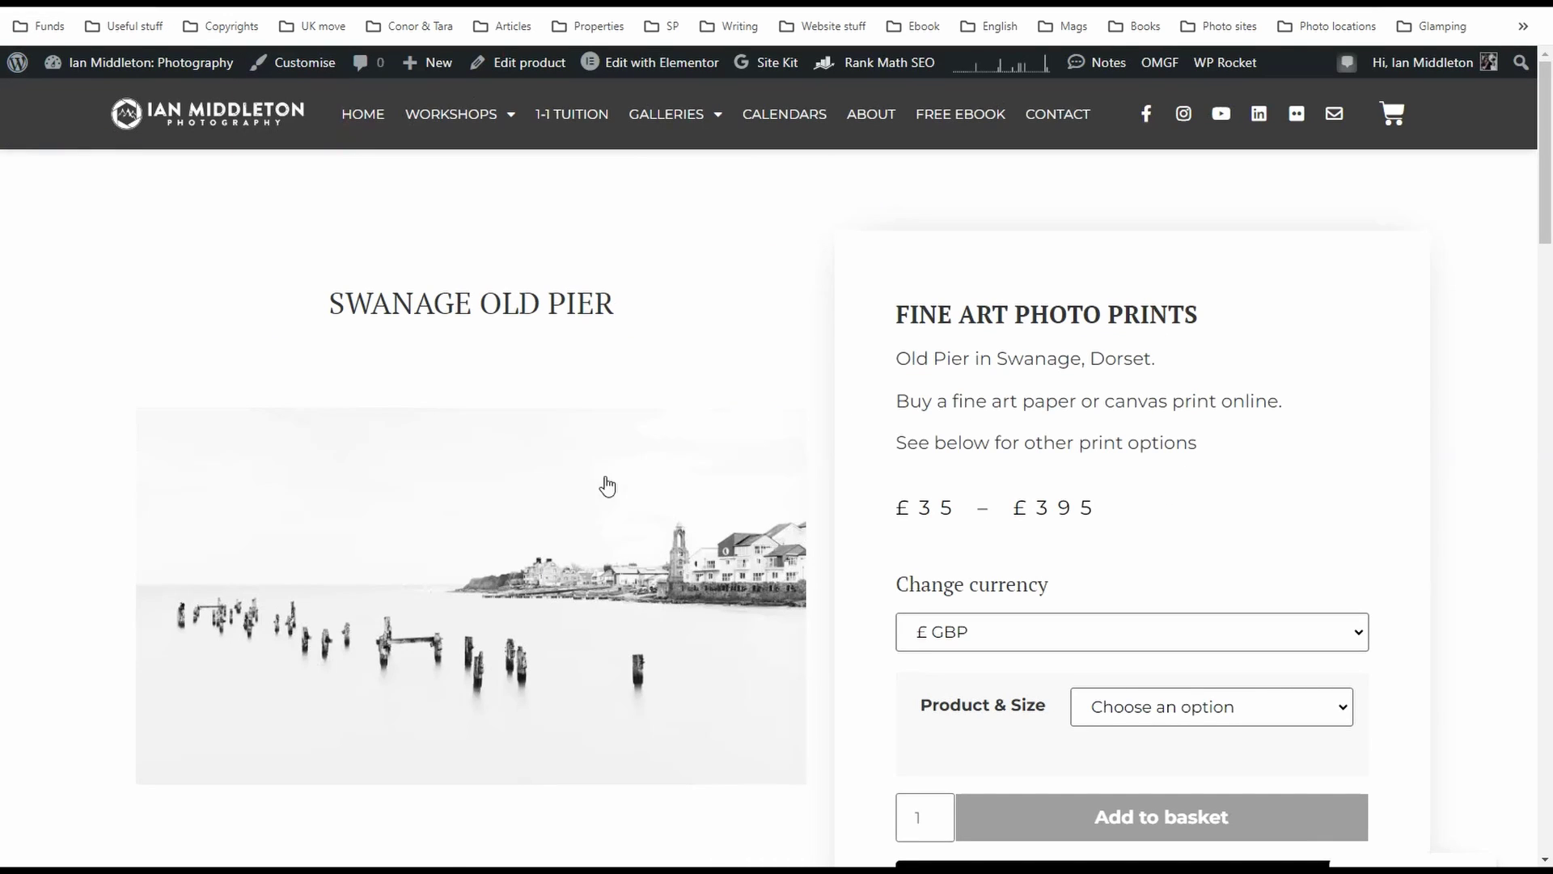
key("ctrl+Tab")
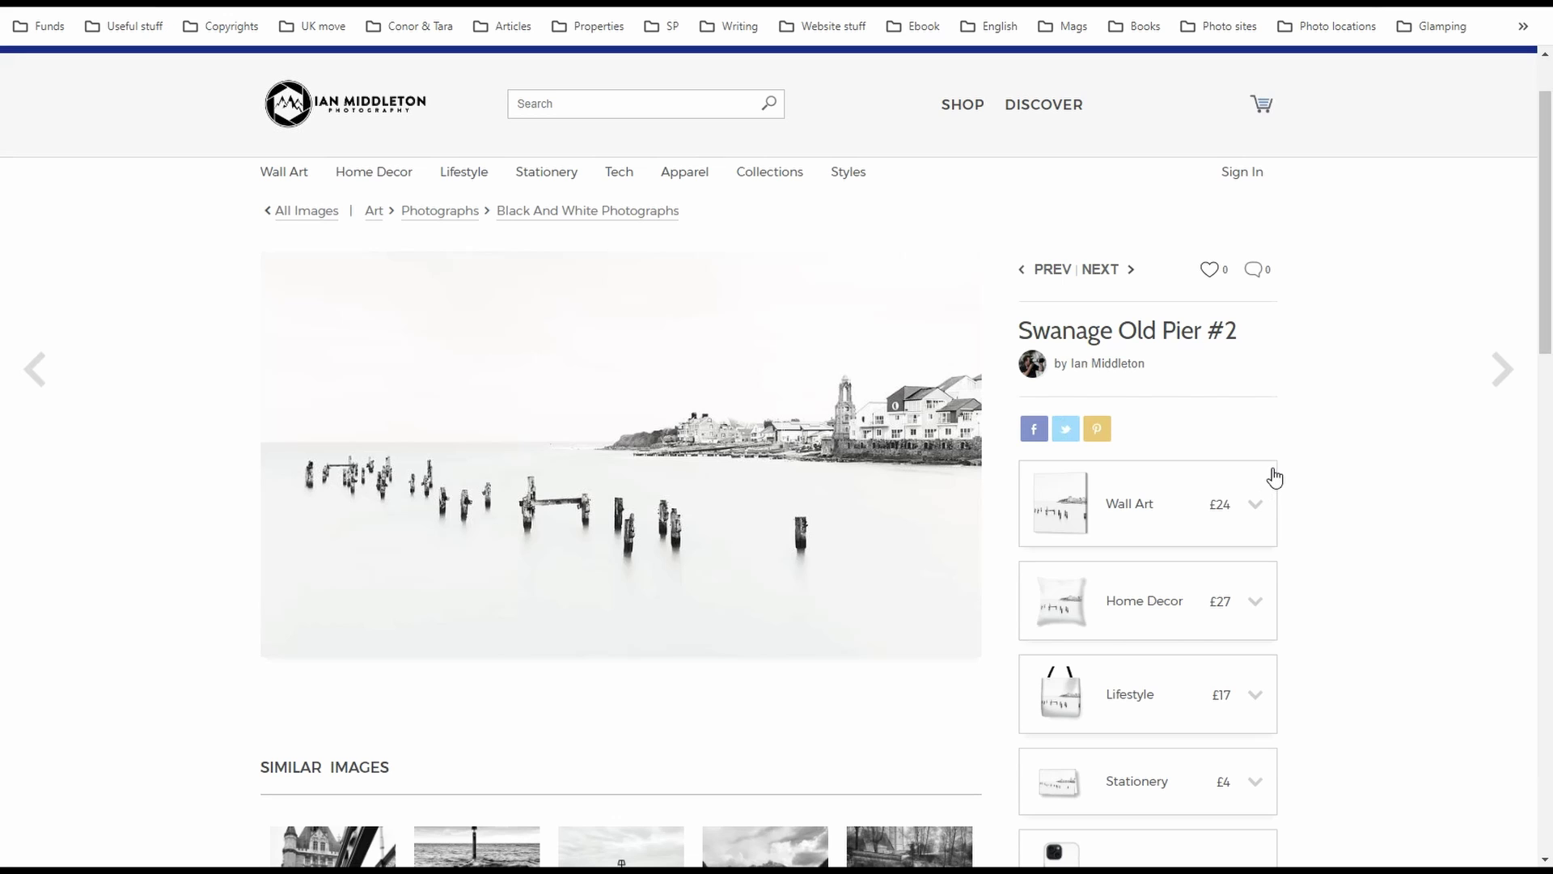
key("ctrl+shift+Tab")
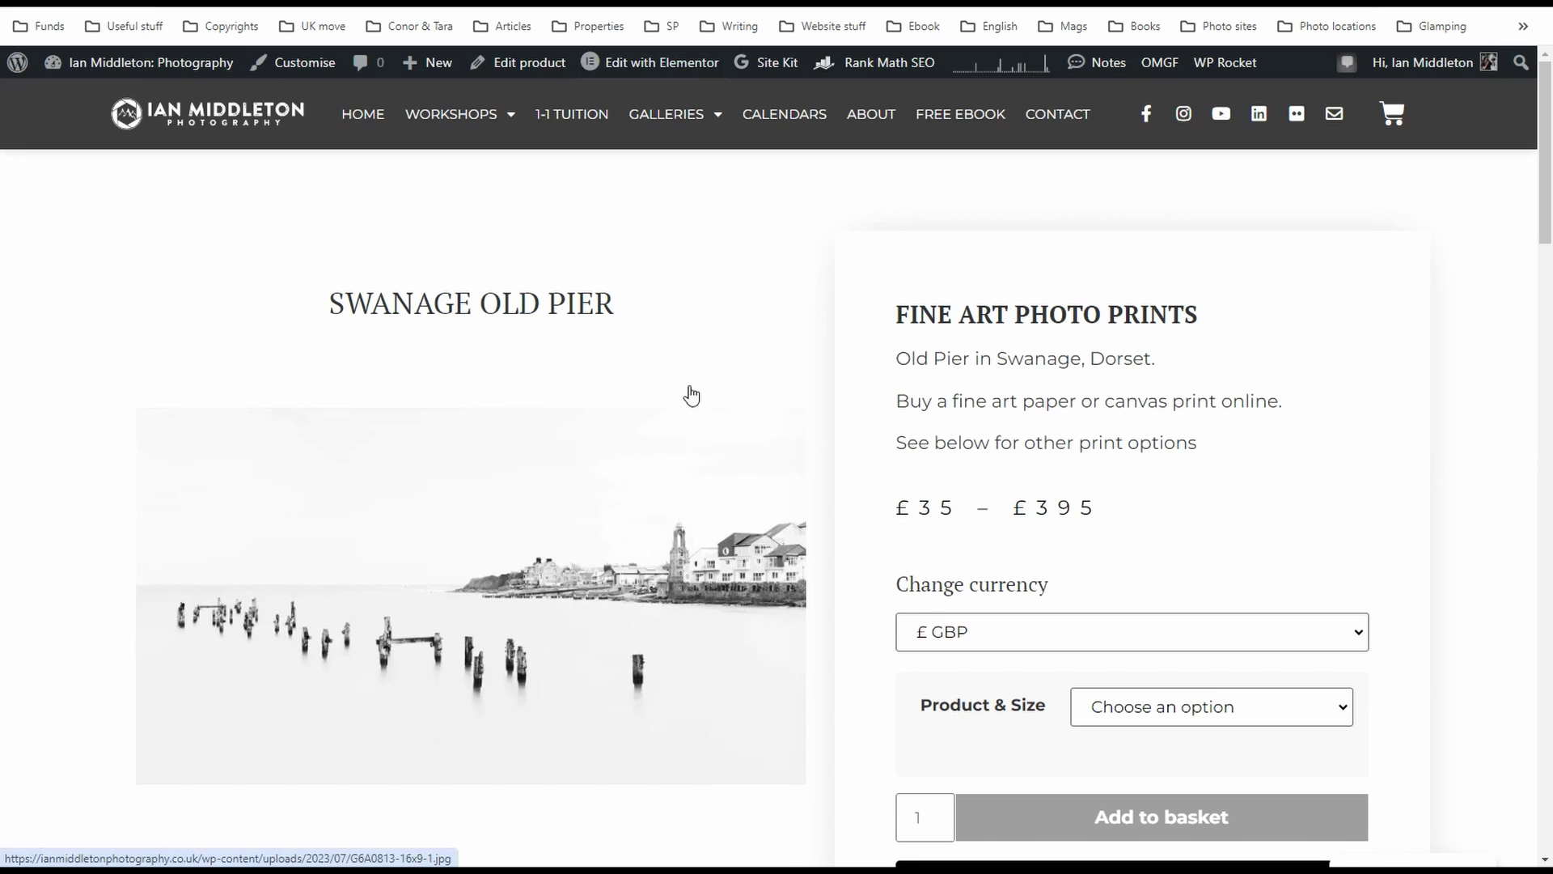
key("ctrl+Tab")
key("ctrl+shift+Tab")
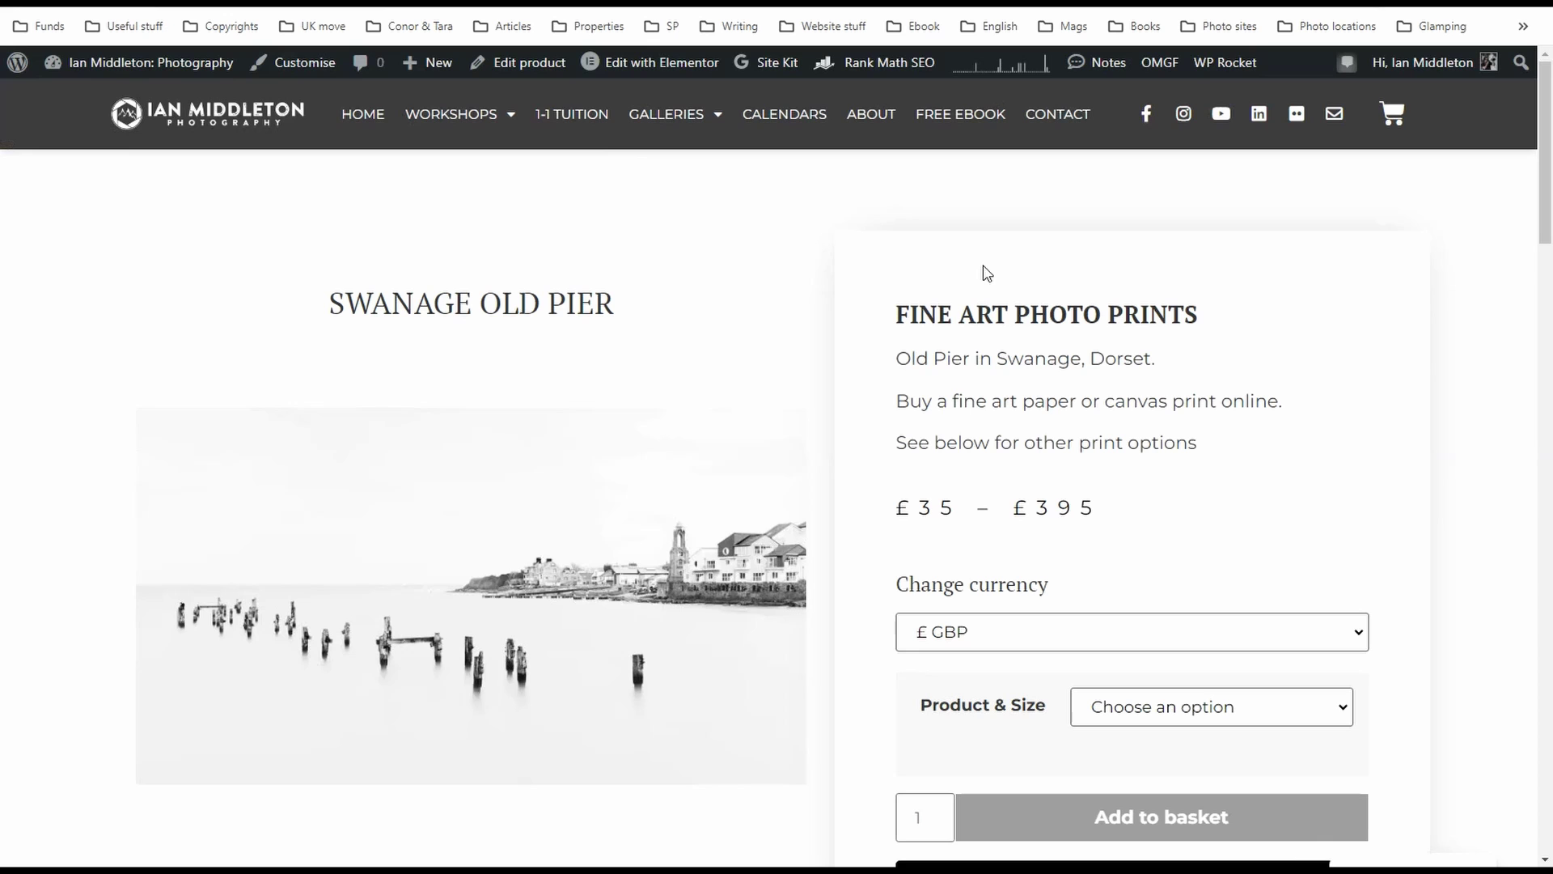
Return to the black and white gallery, enlarge the Tower Bridge photo and page forward through the images past Lake Jasna in Kranjska Gora
key("alt+Left")
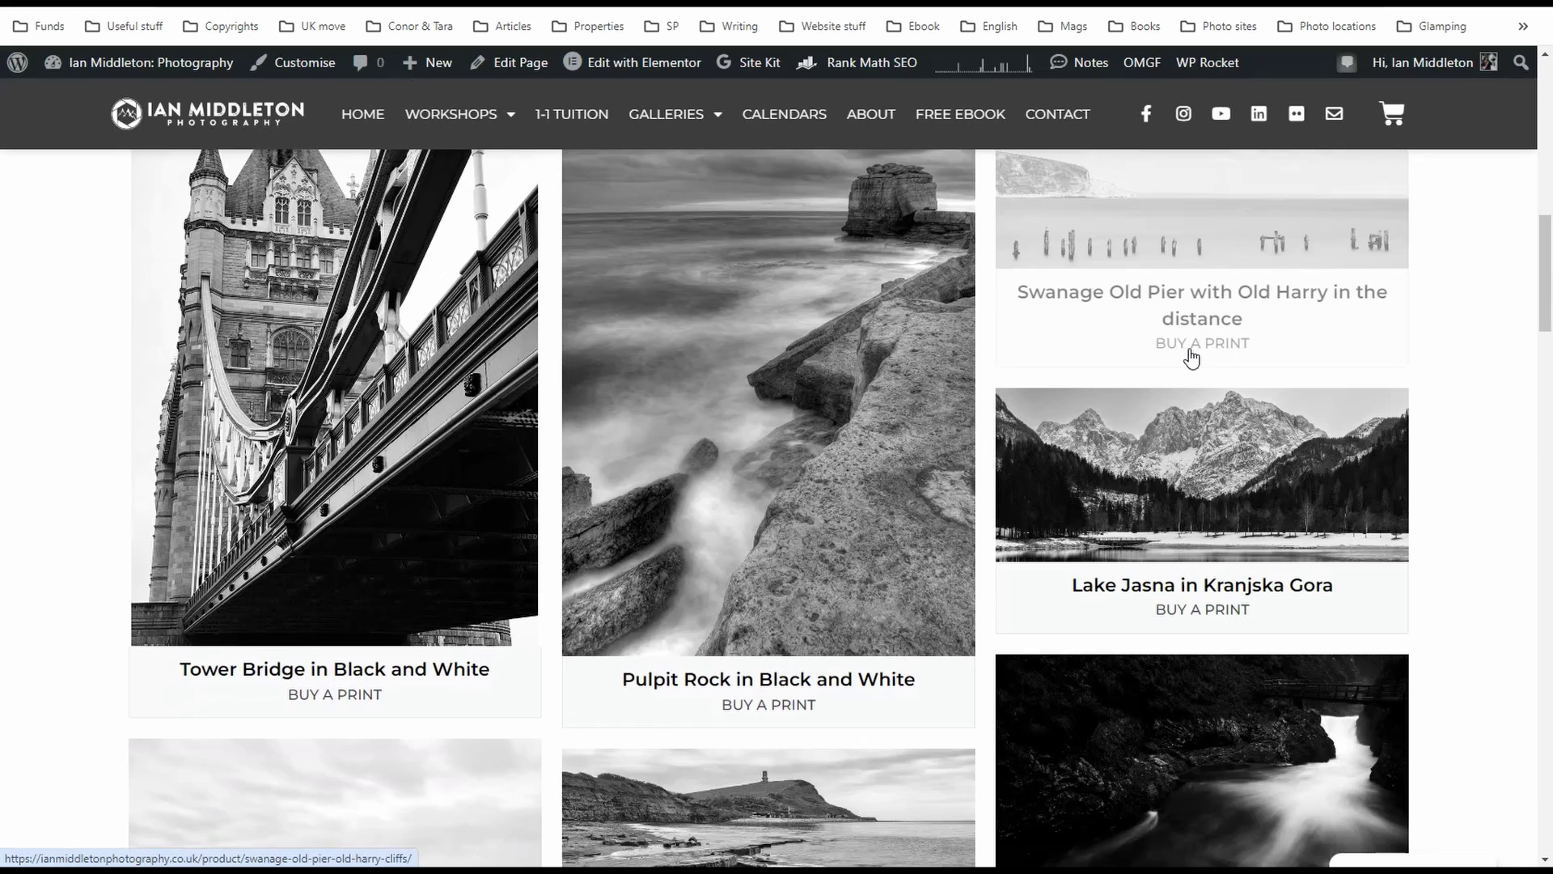
left_click(1191, 356)
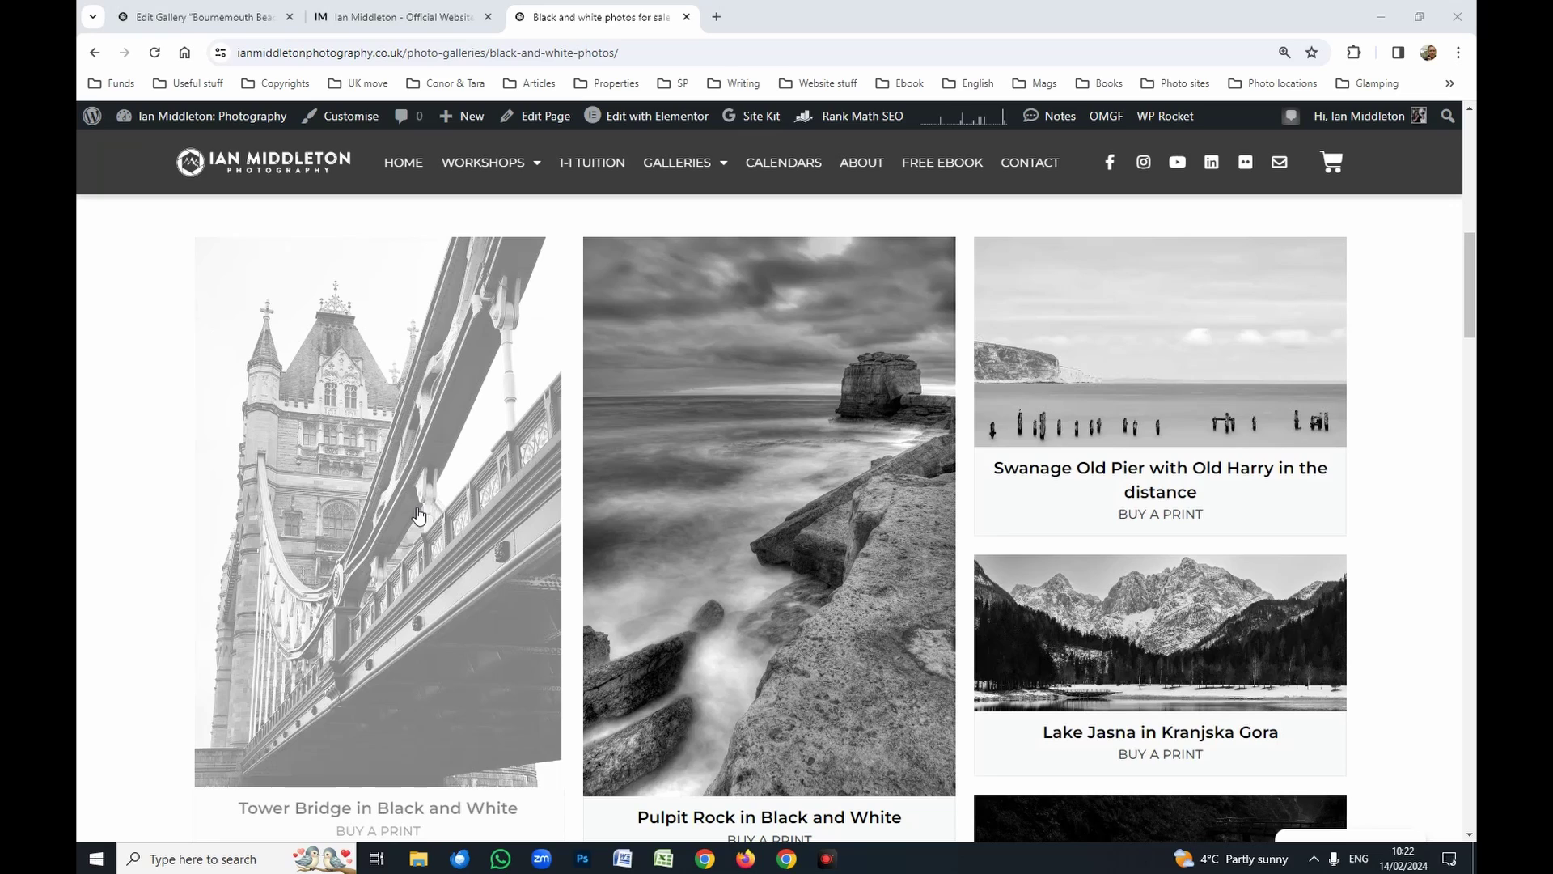
left_click(415, 510)
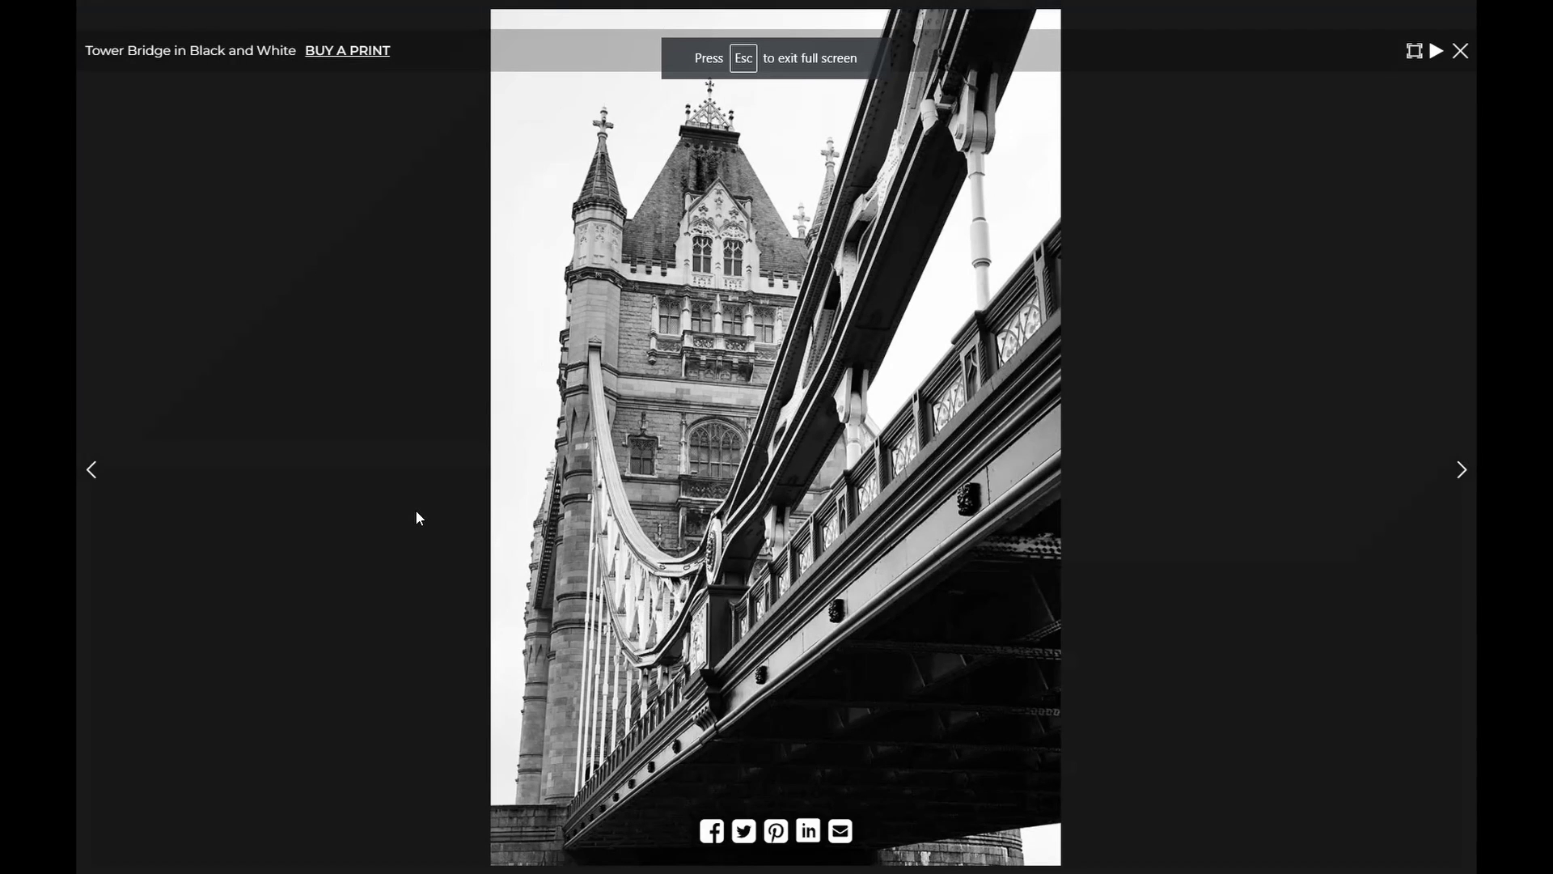
left_click(1458, 479)
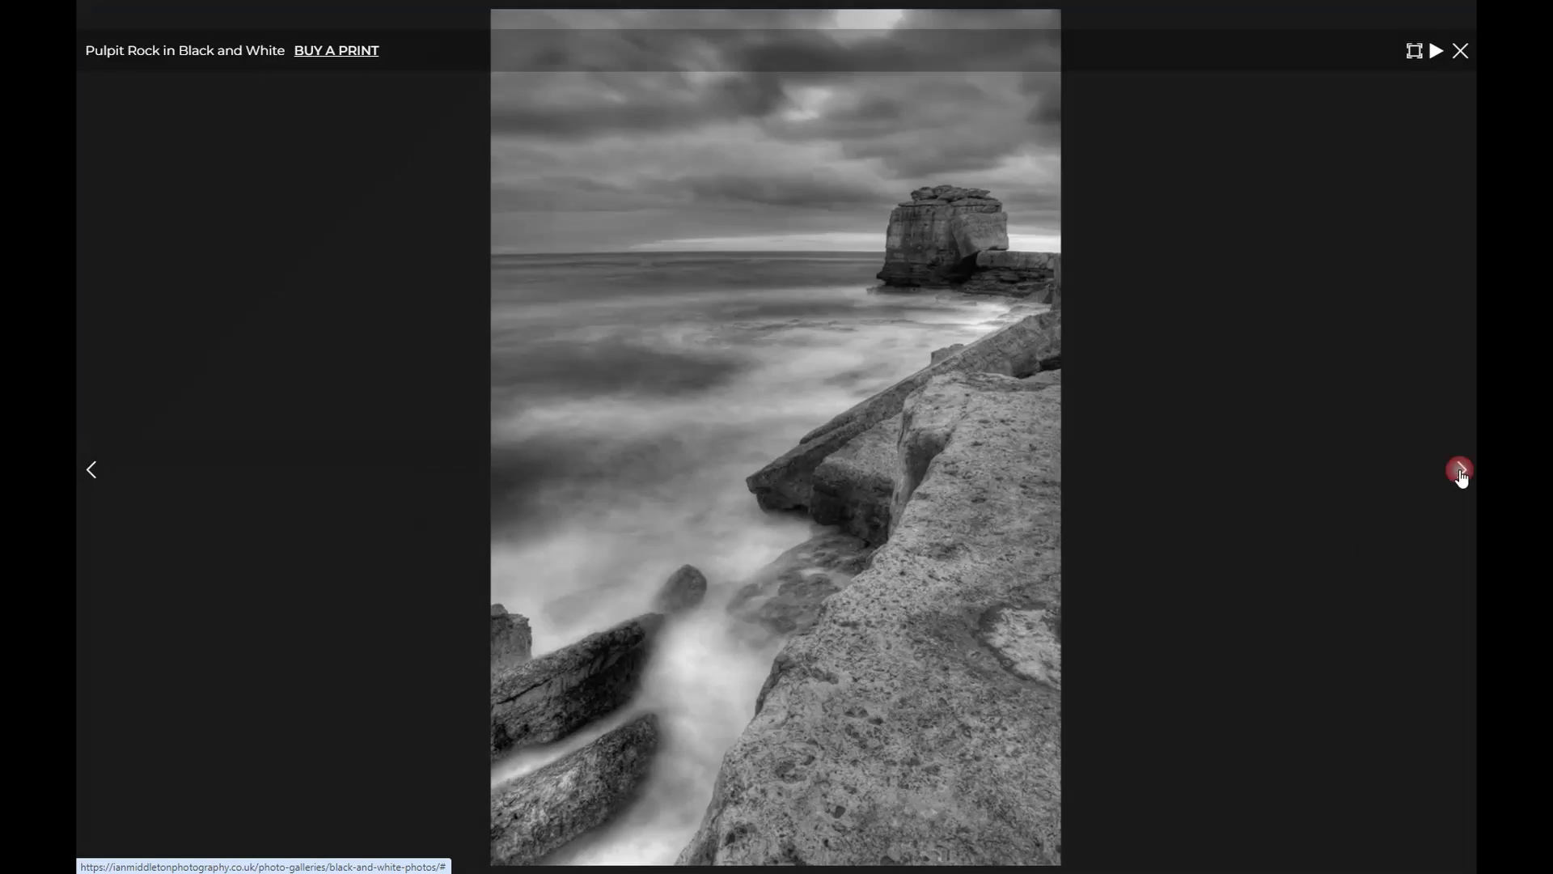
left_click(1460, 479)
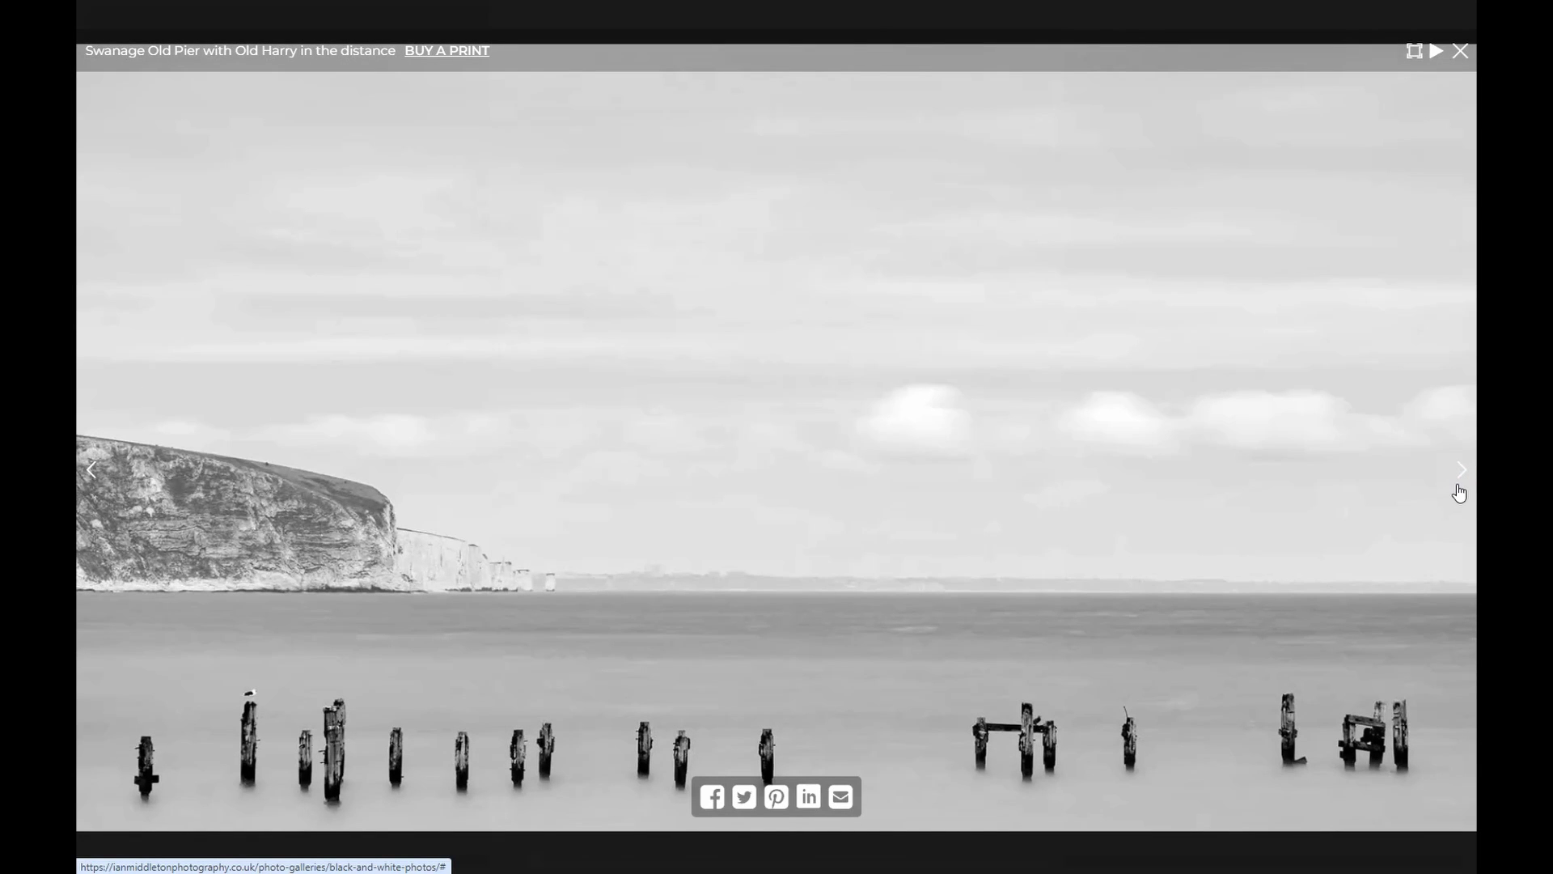
left_click(1462, 476)
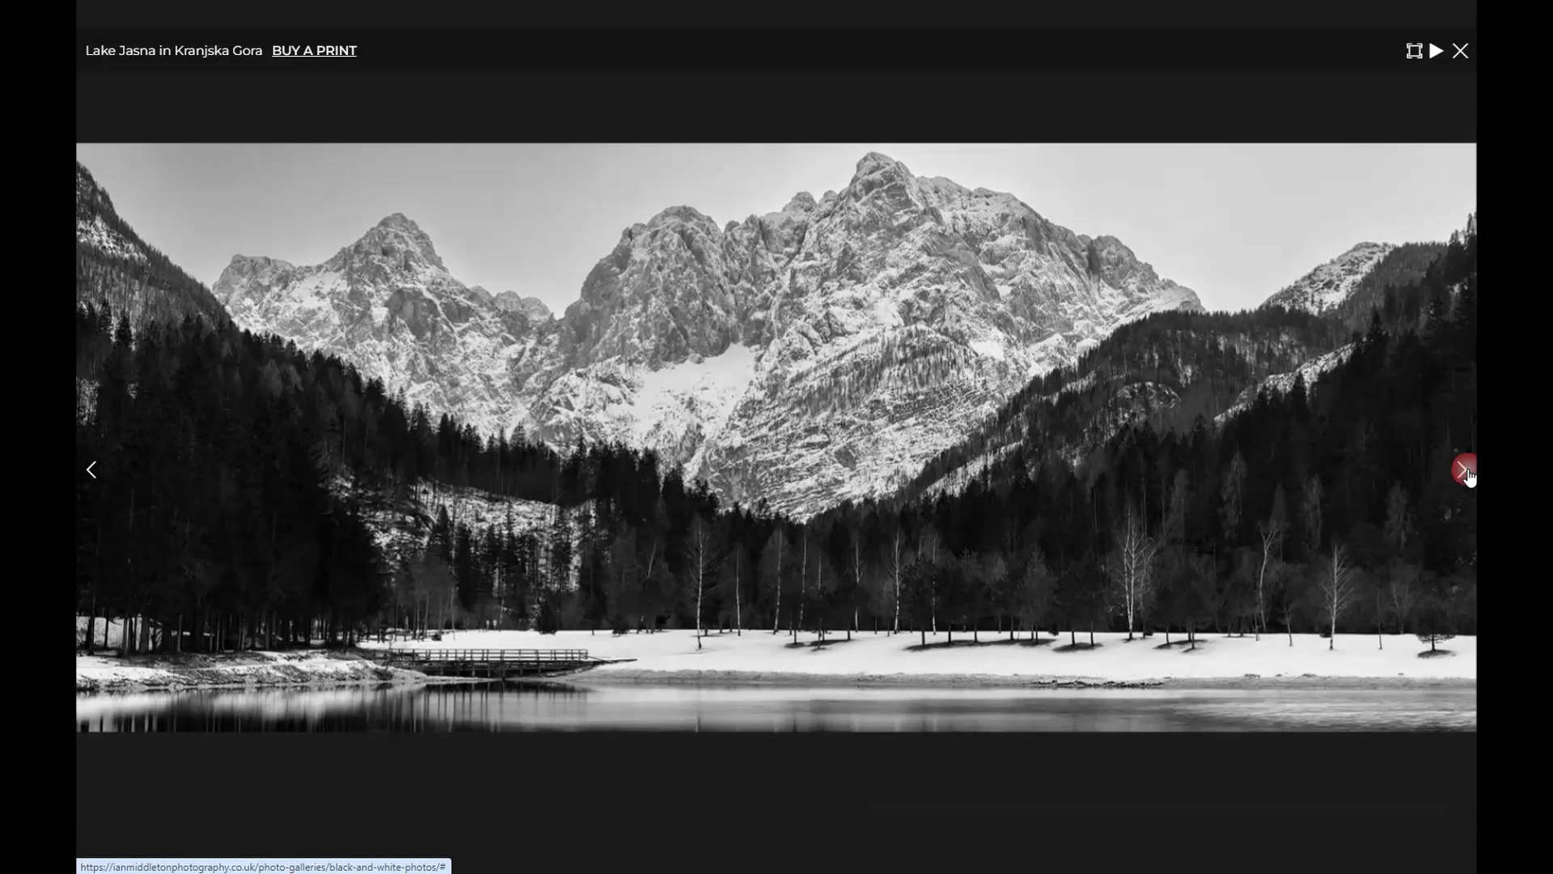
left_click(1467, 476)
Start the lightbox slideshow, advance to the Swanage Old Pier photo and pause the slideshow there
left_click(1437, 50)
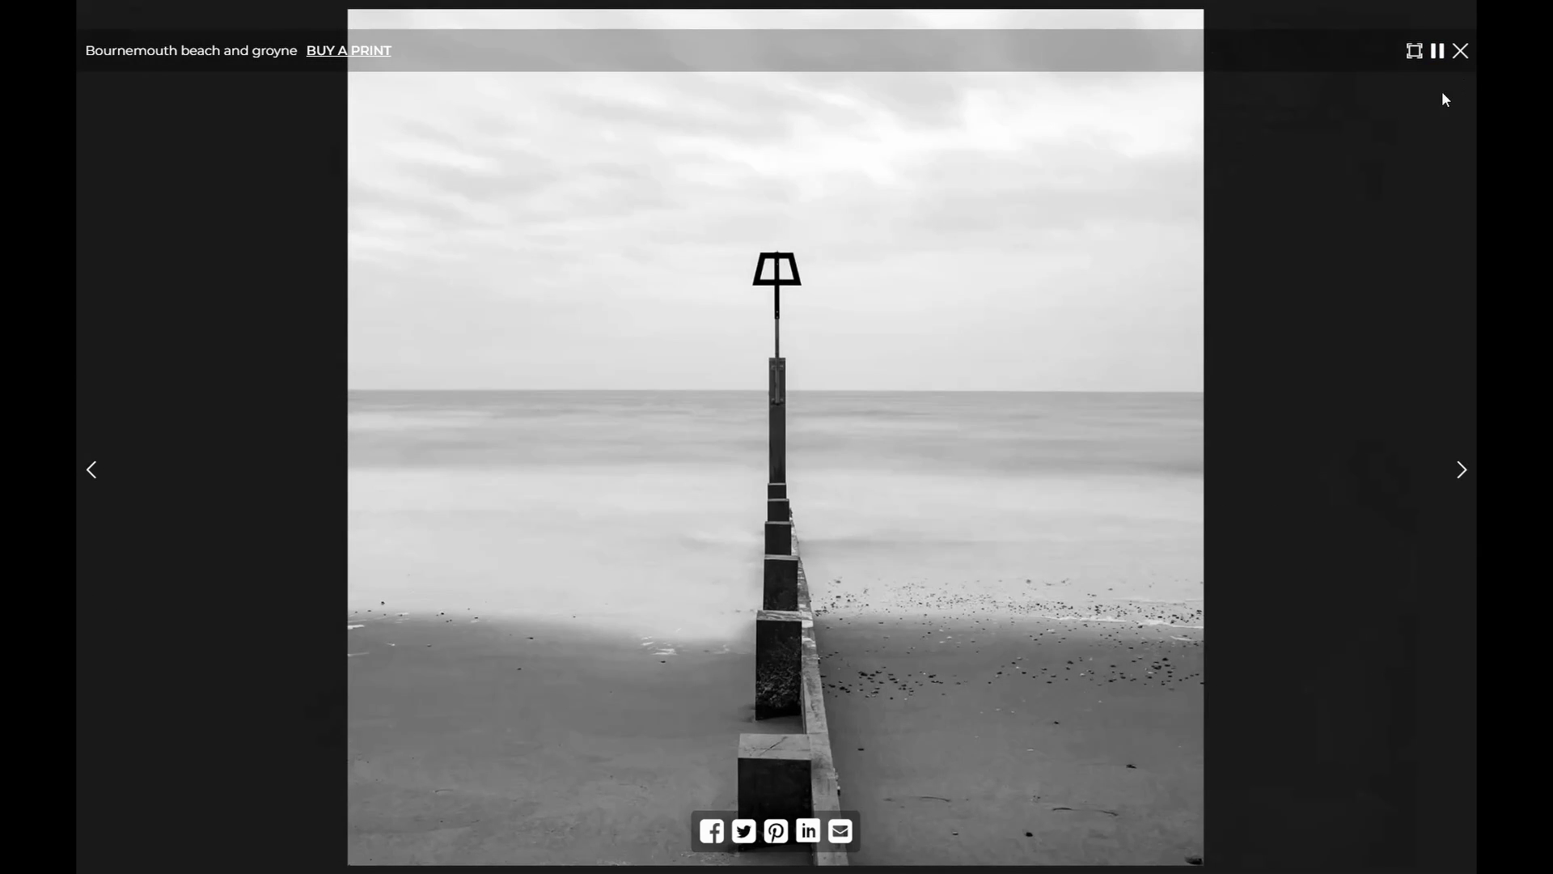
left_click(1460, 477)
left_click(1462, 477)
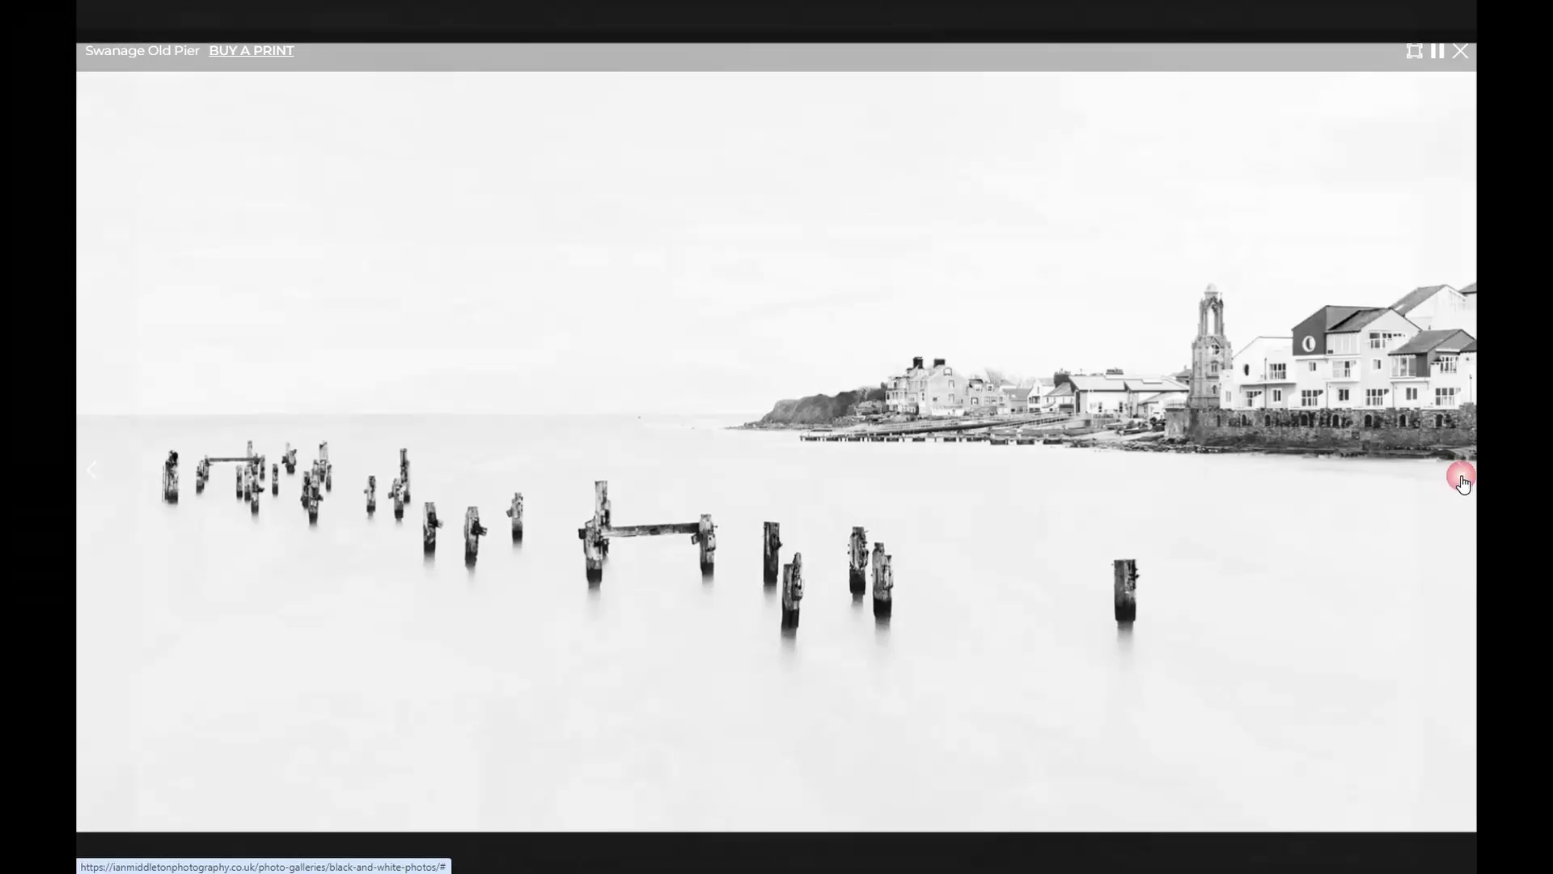
left_click(1437, 52)
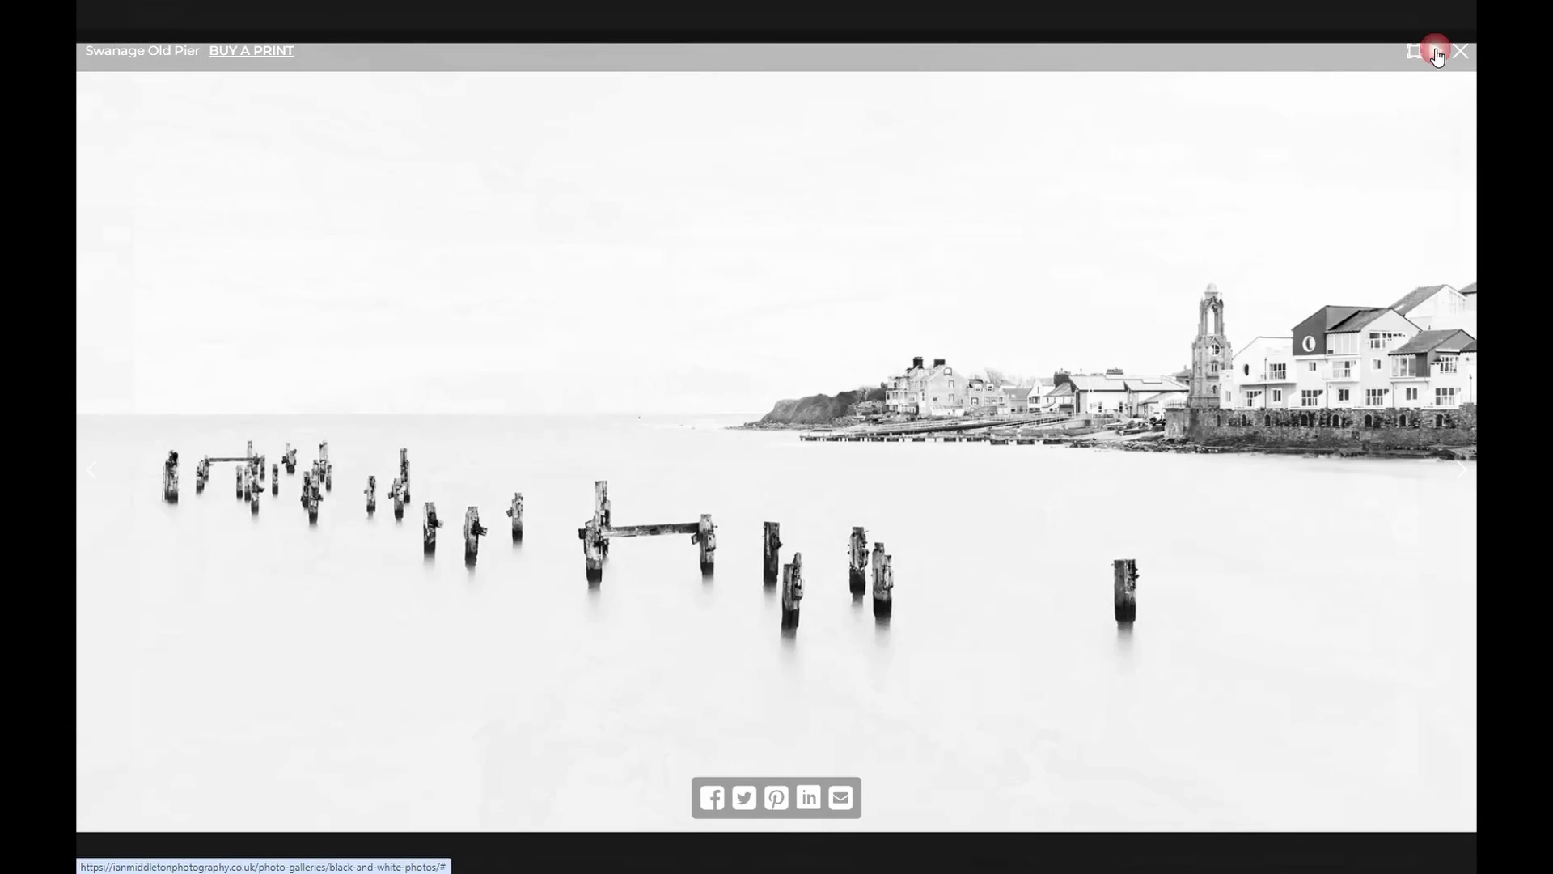
Open the Facebook share dialog for the Swanage Old Pier photo, dismiss it without posting and enlarge the photo to full screen
left_click(713, 801)
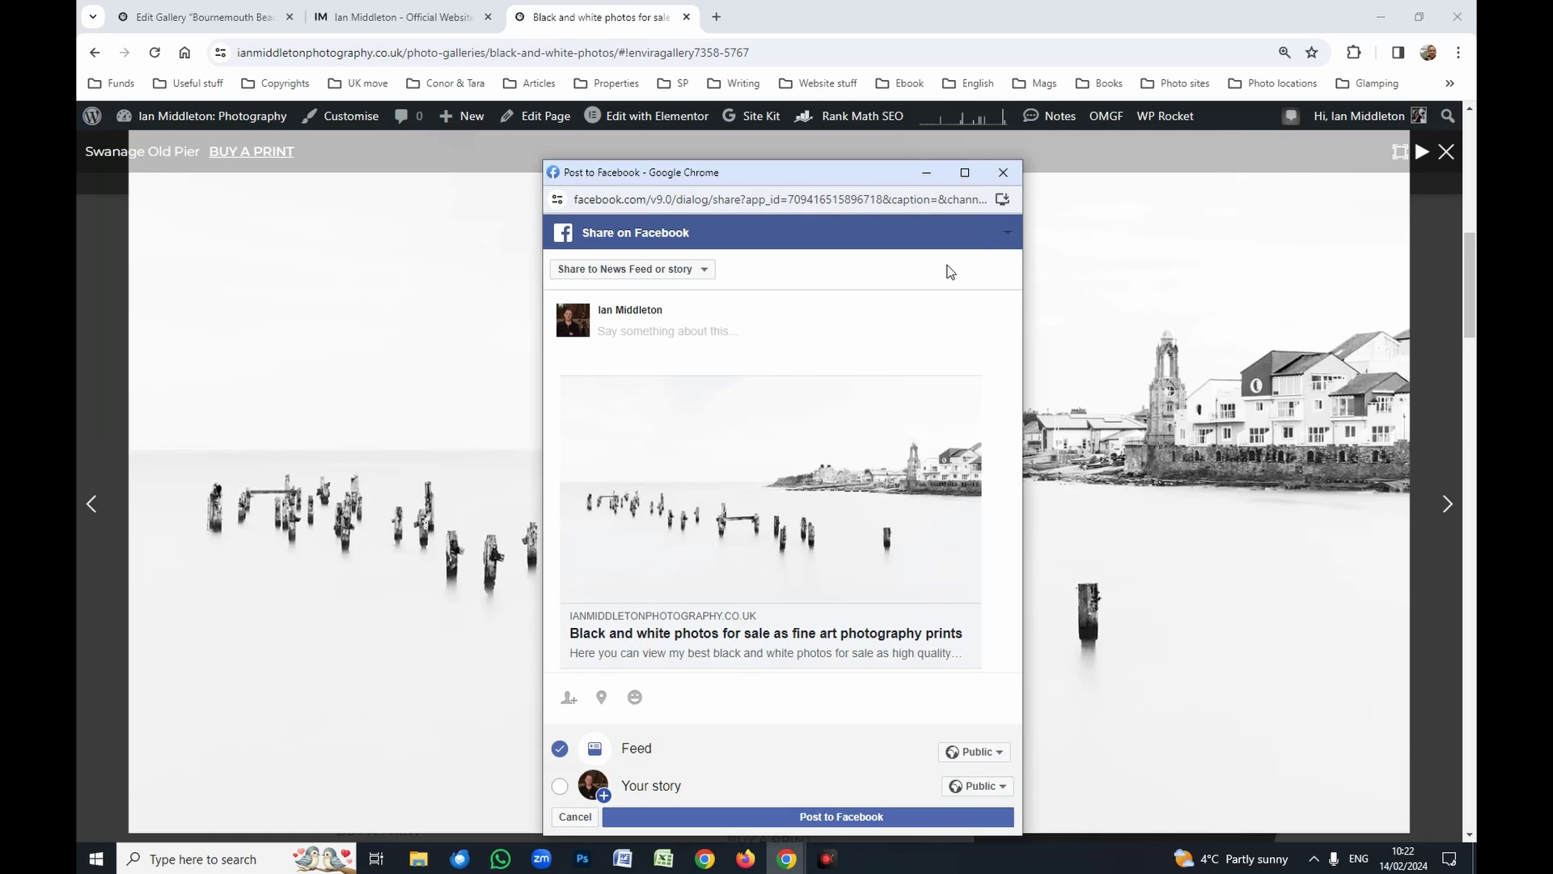
left_click(1004, 175)
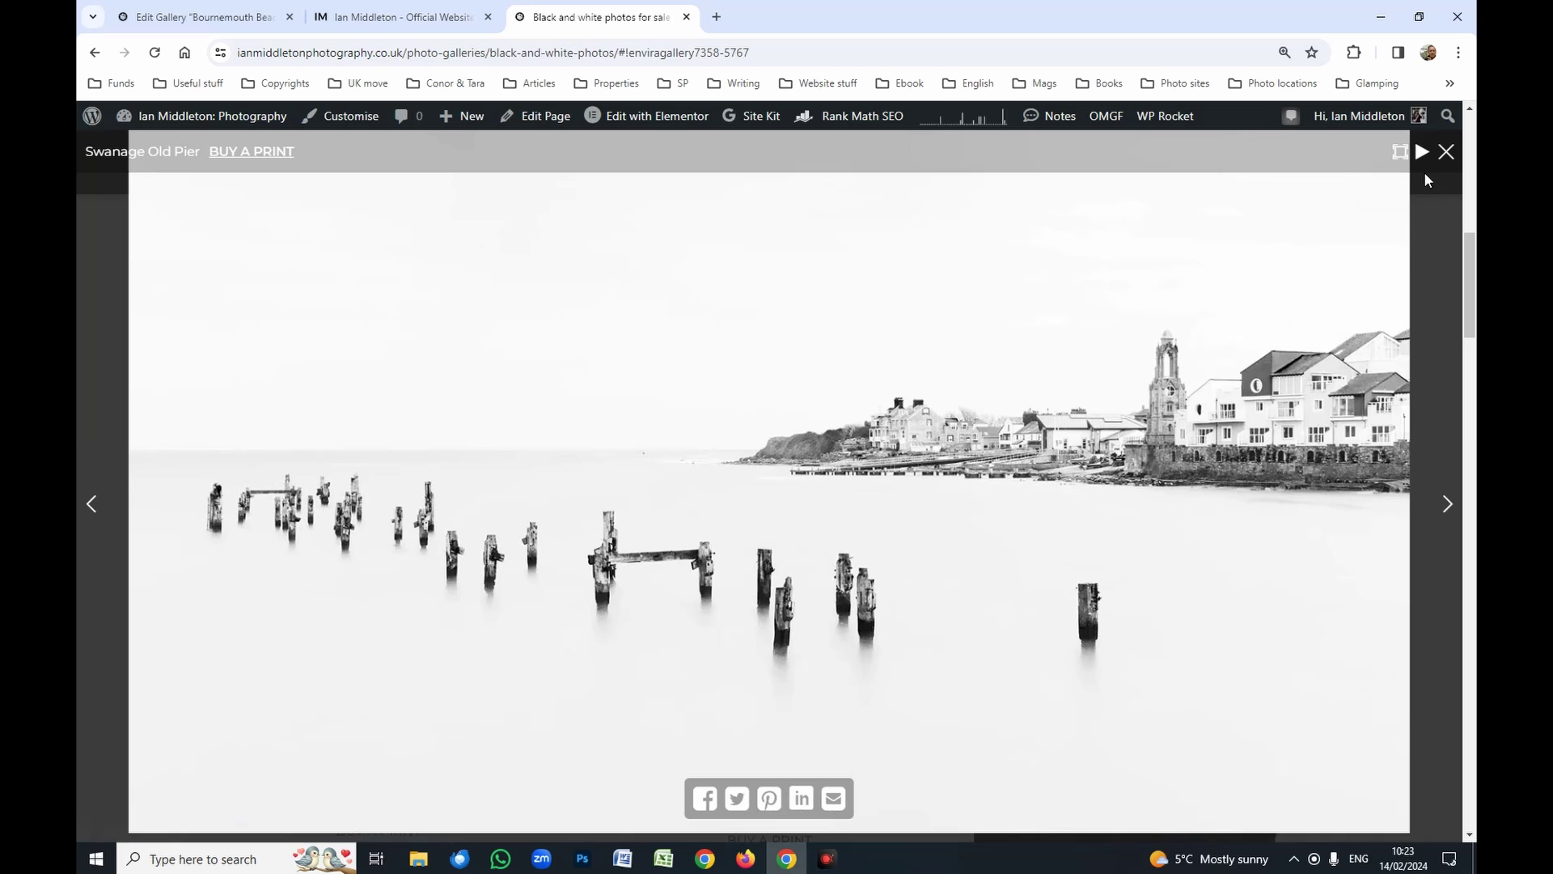
left_click(1087, 388)
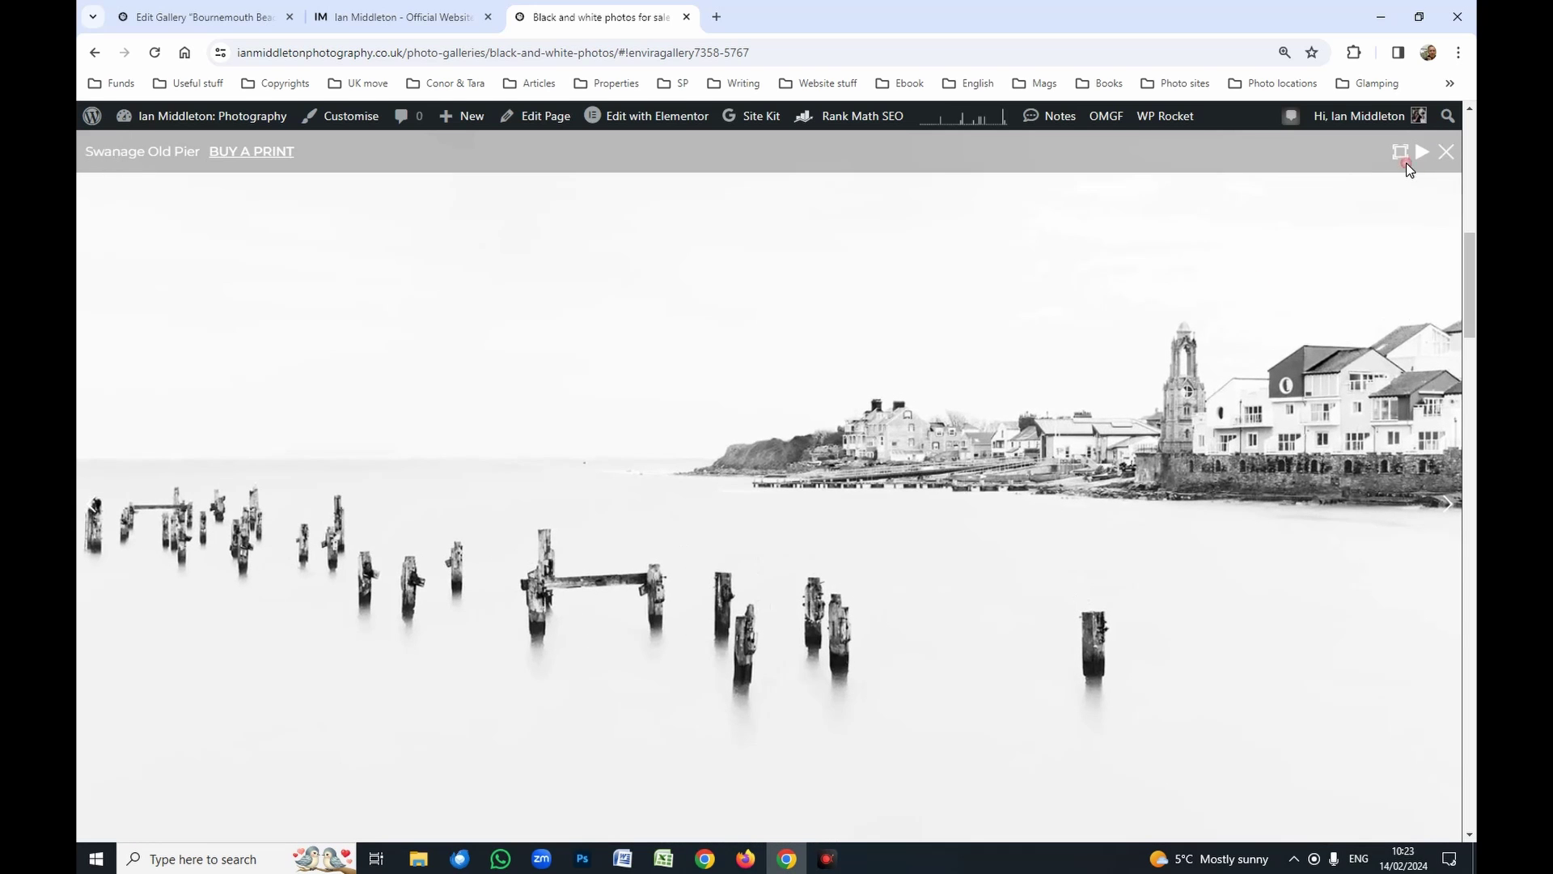
Play the full-screen slideshow, advance to the Mt Storzic, Kamnik Alps photo and open its print purchase page
left_click(1403, 154)
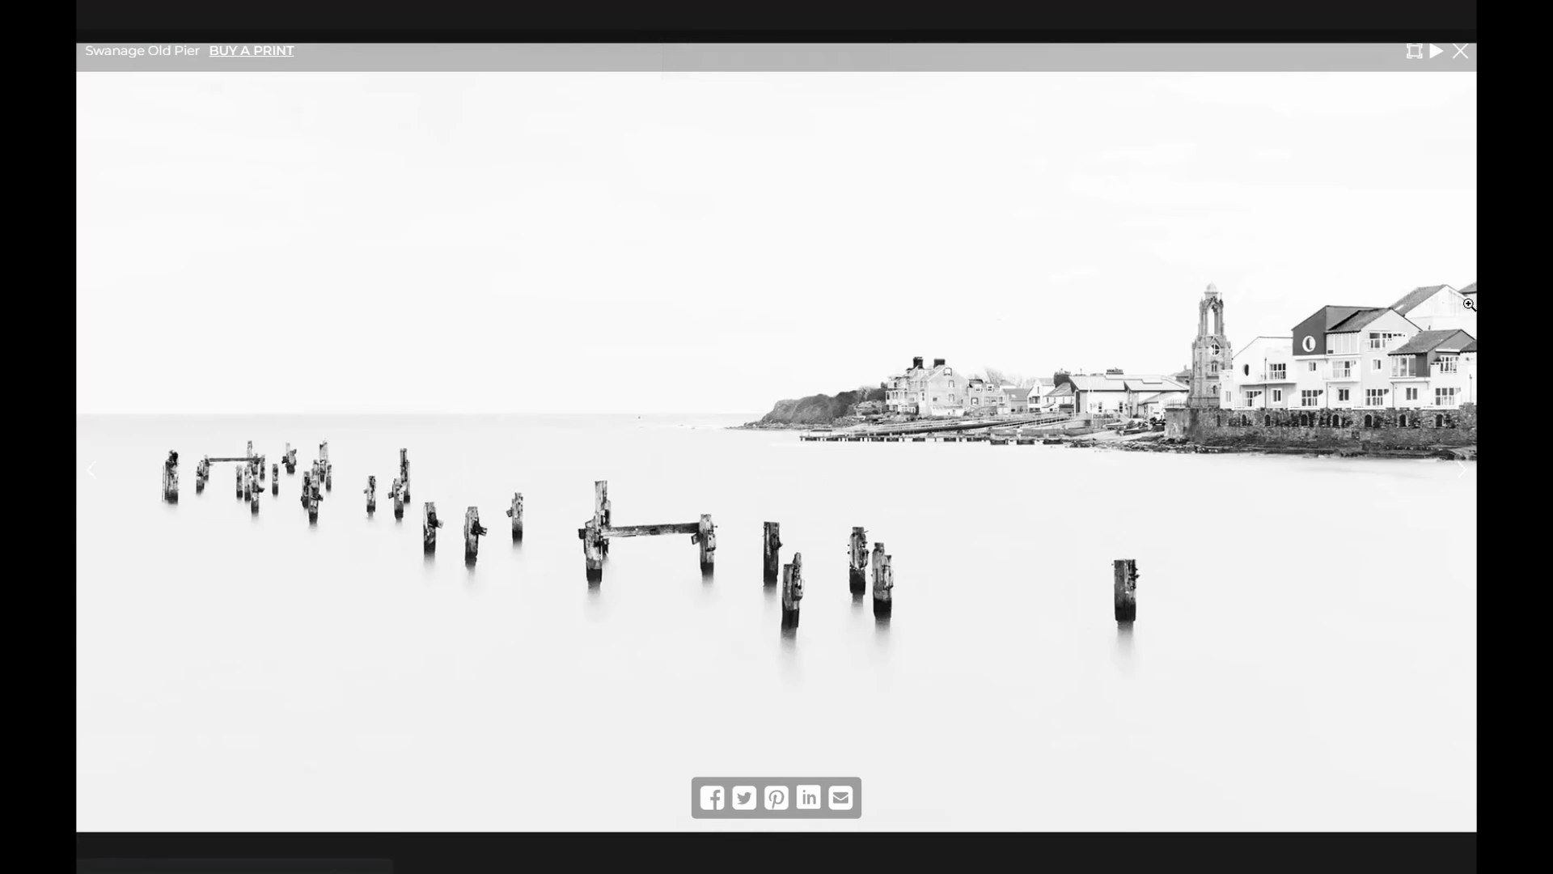
left_click(1437, 51)
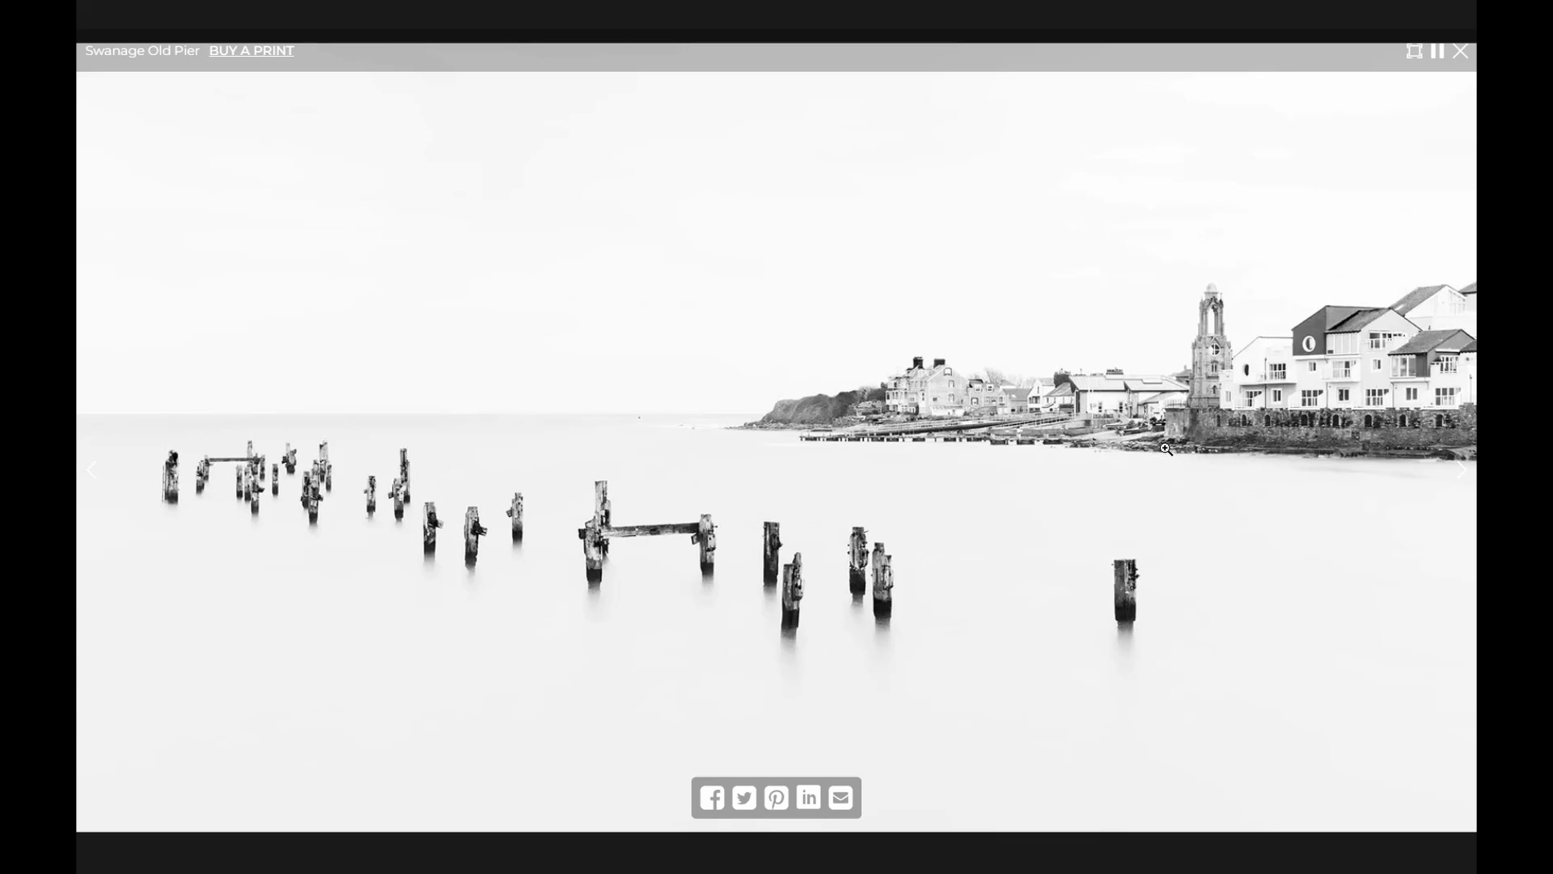
left_click(1461, 473)
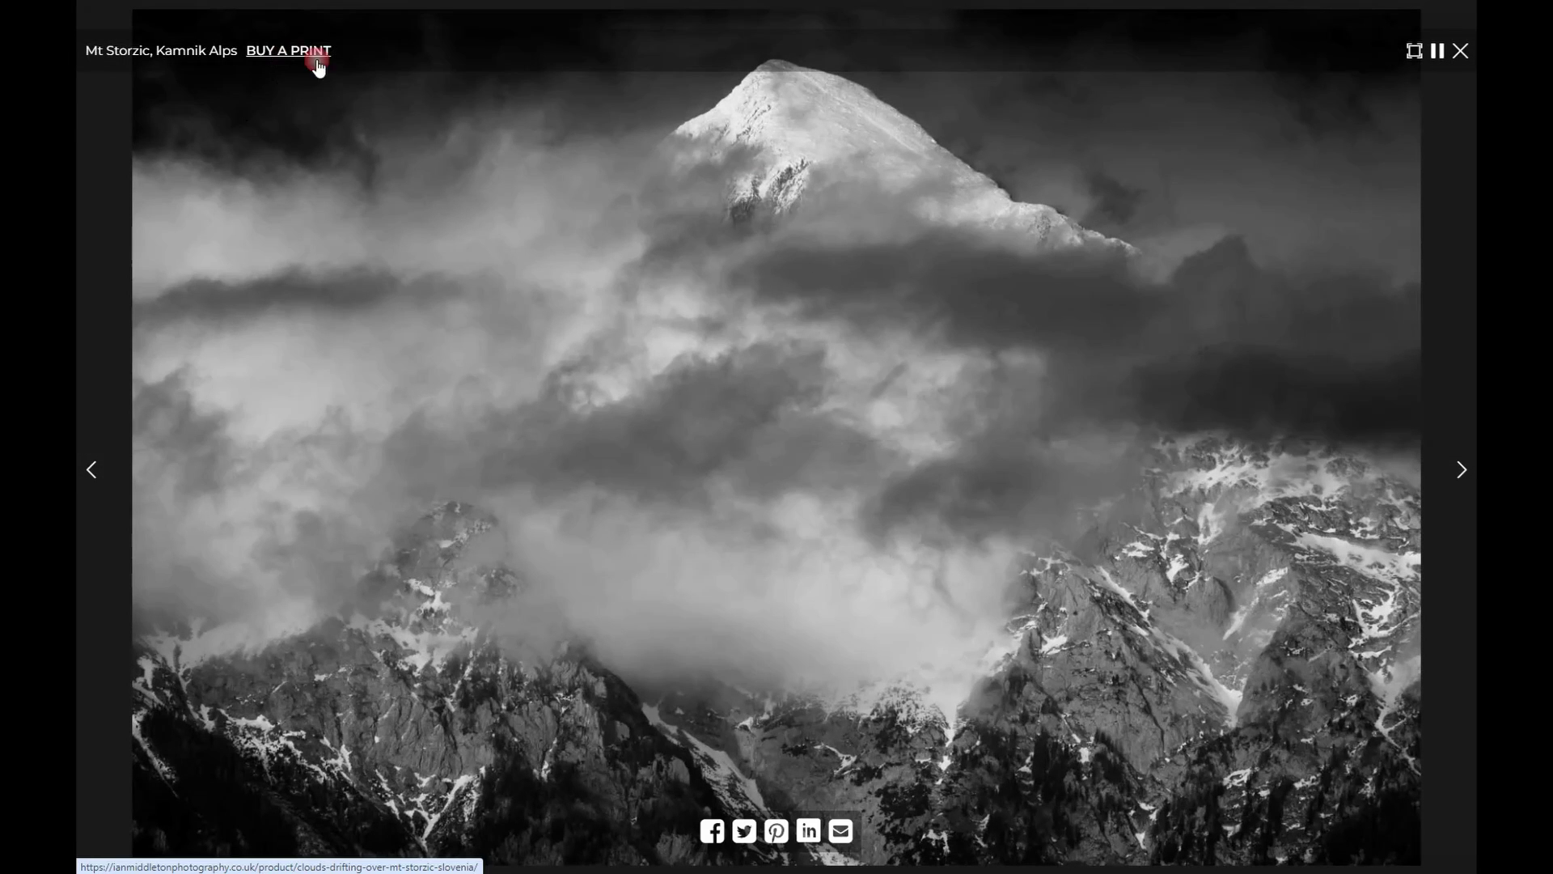
left_click(734, 182)
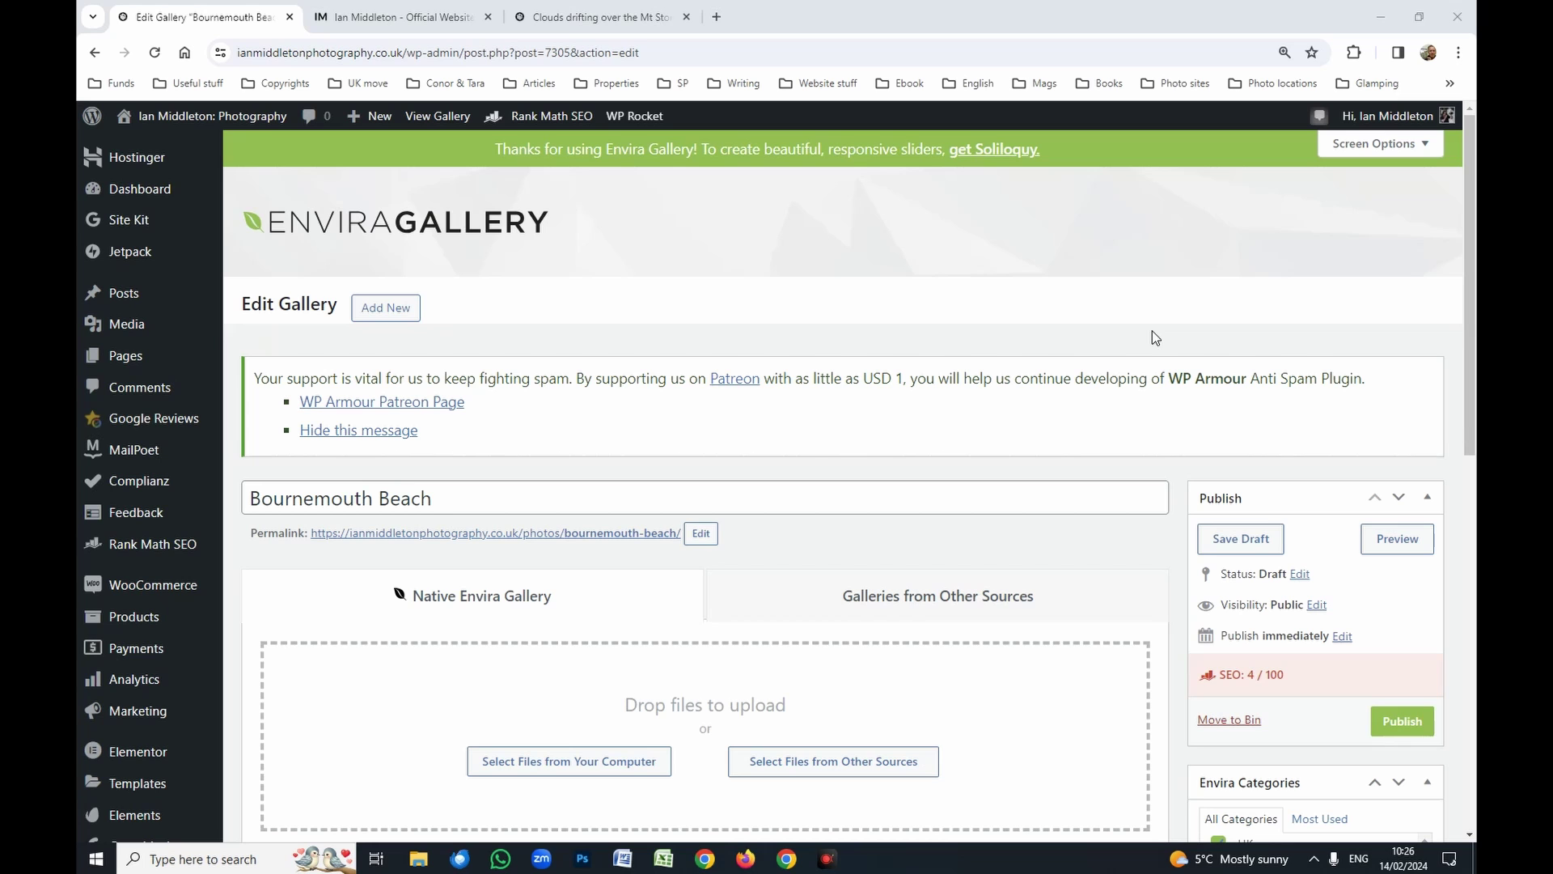
Go from the Bournemouth Beach gallery editor to the Envira Gallery add-ons page
scroll(129, 639, "down", 3)
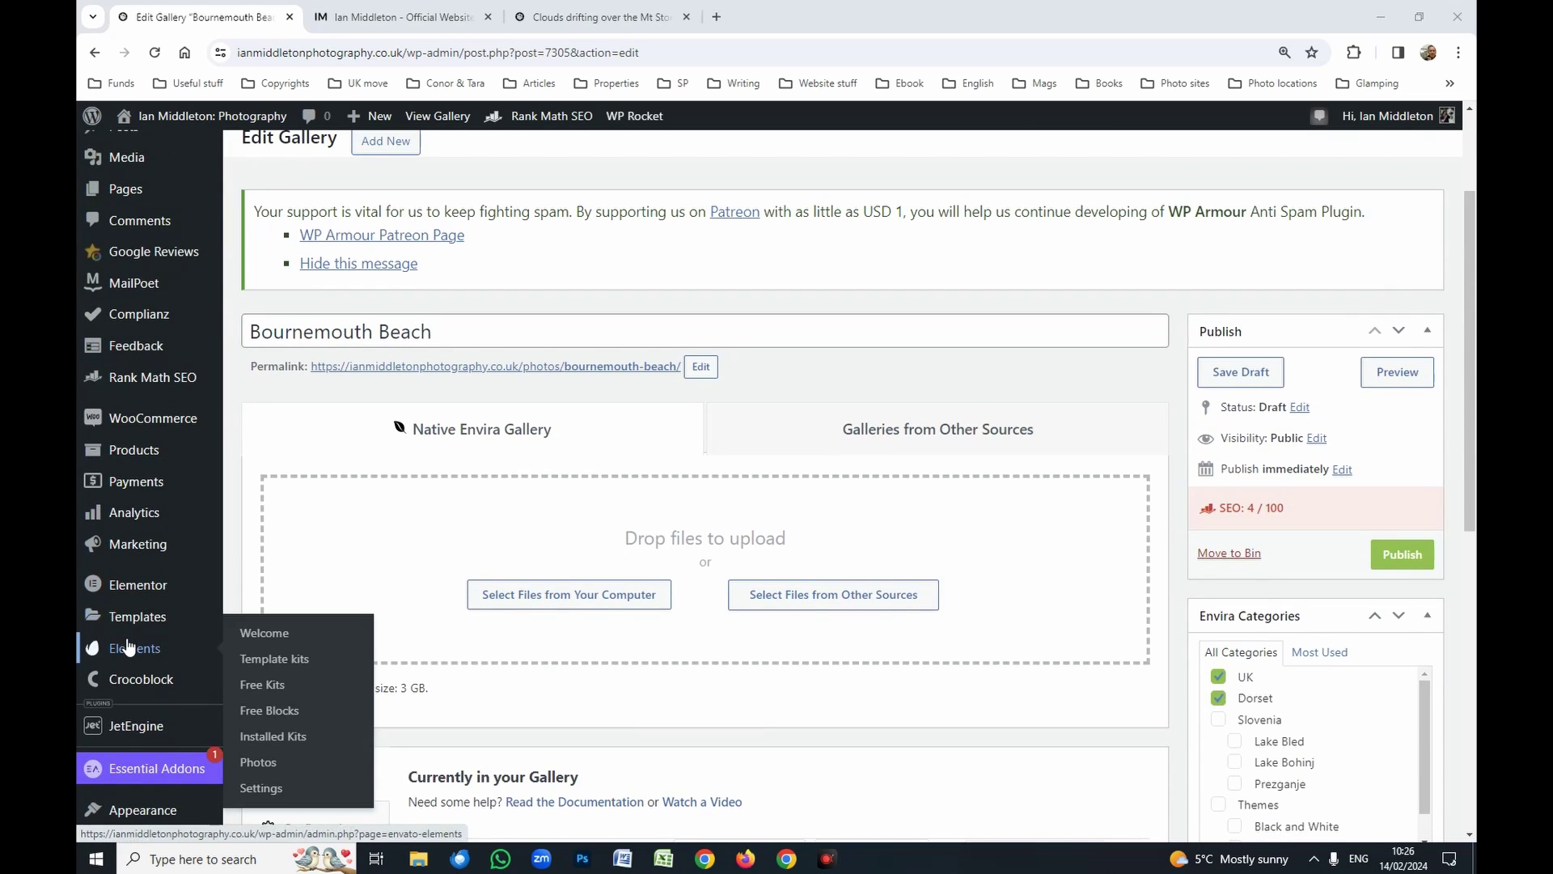
scroll(133, 639, "up", 3)
scroll(135, 639, "up", 1)
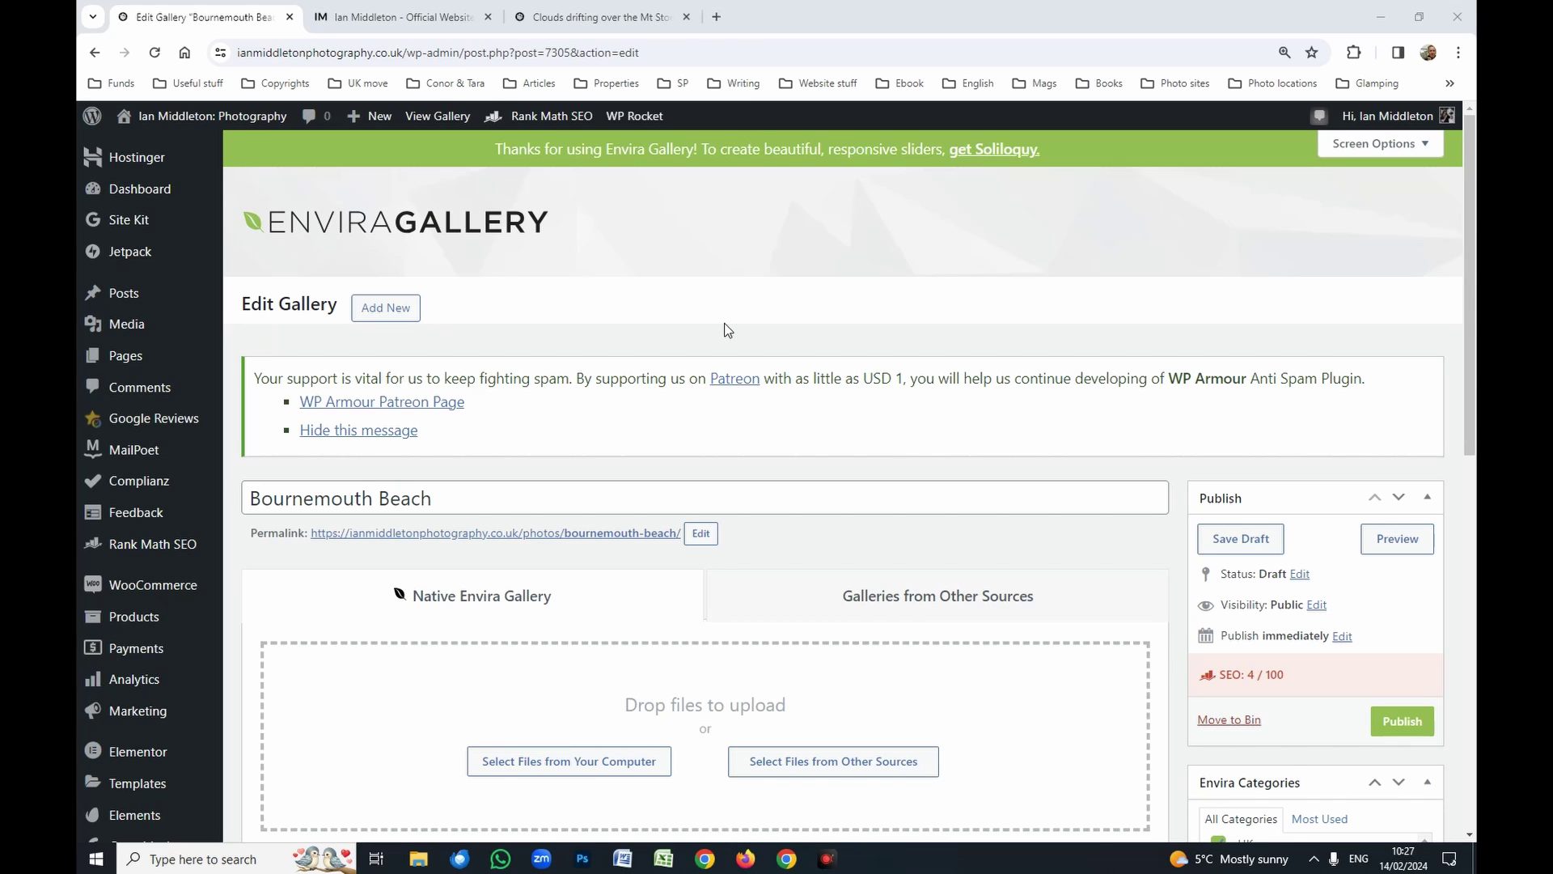
left_click(897, 482)
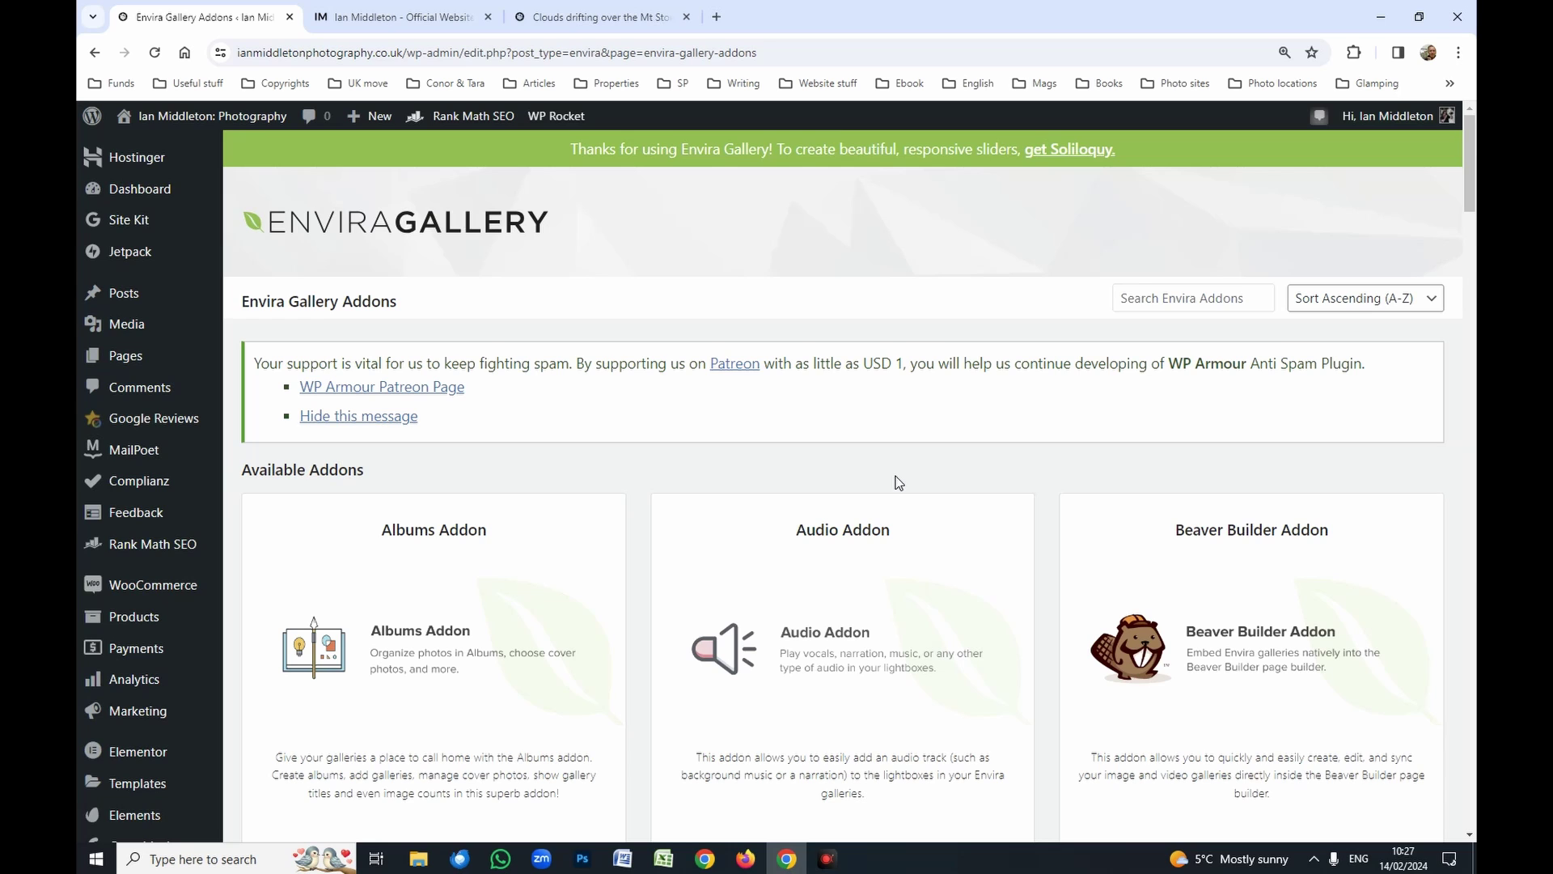
Review the available Envira add-ons from Albums to Instagram, checking each one's purpose and installation status
scroll(896, 482, "down", 2)
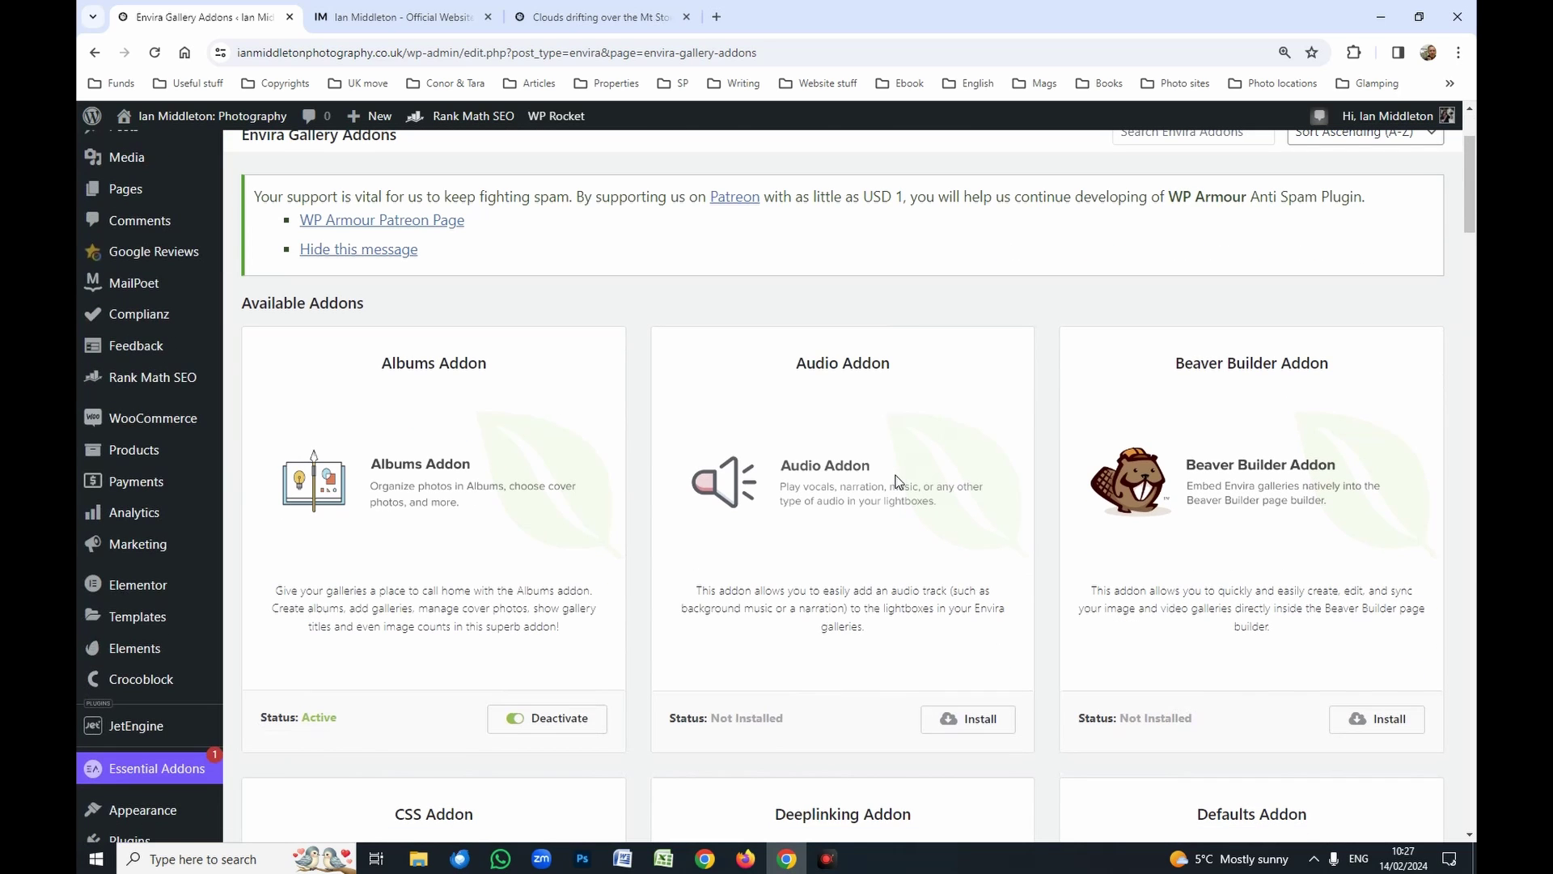
scroll(897, 479, "down", 1)
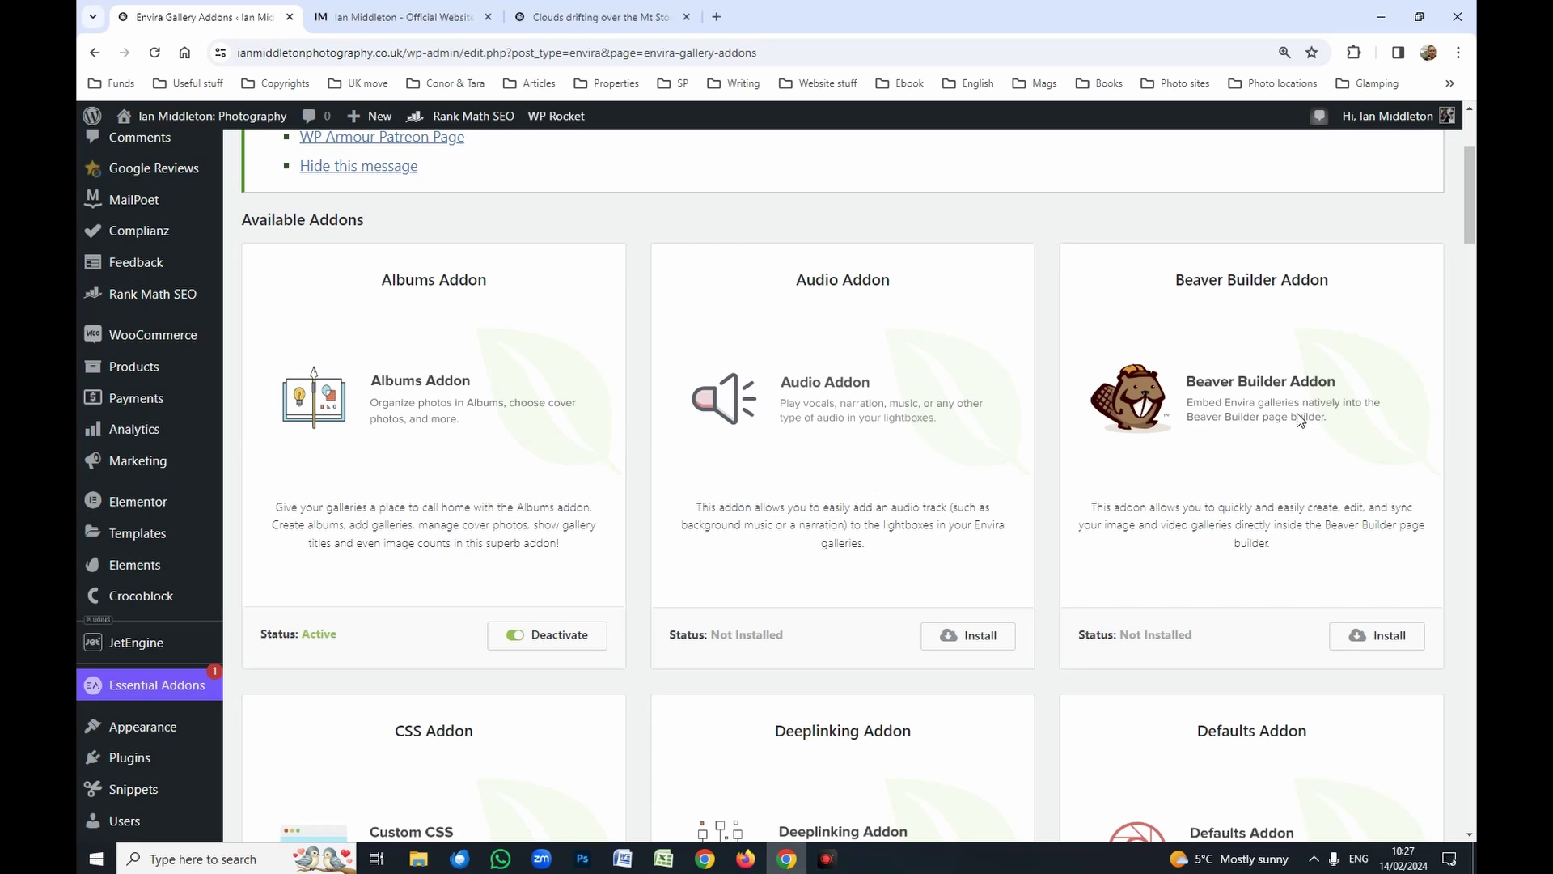
scroll(997, 501, "down", 5)
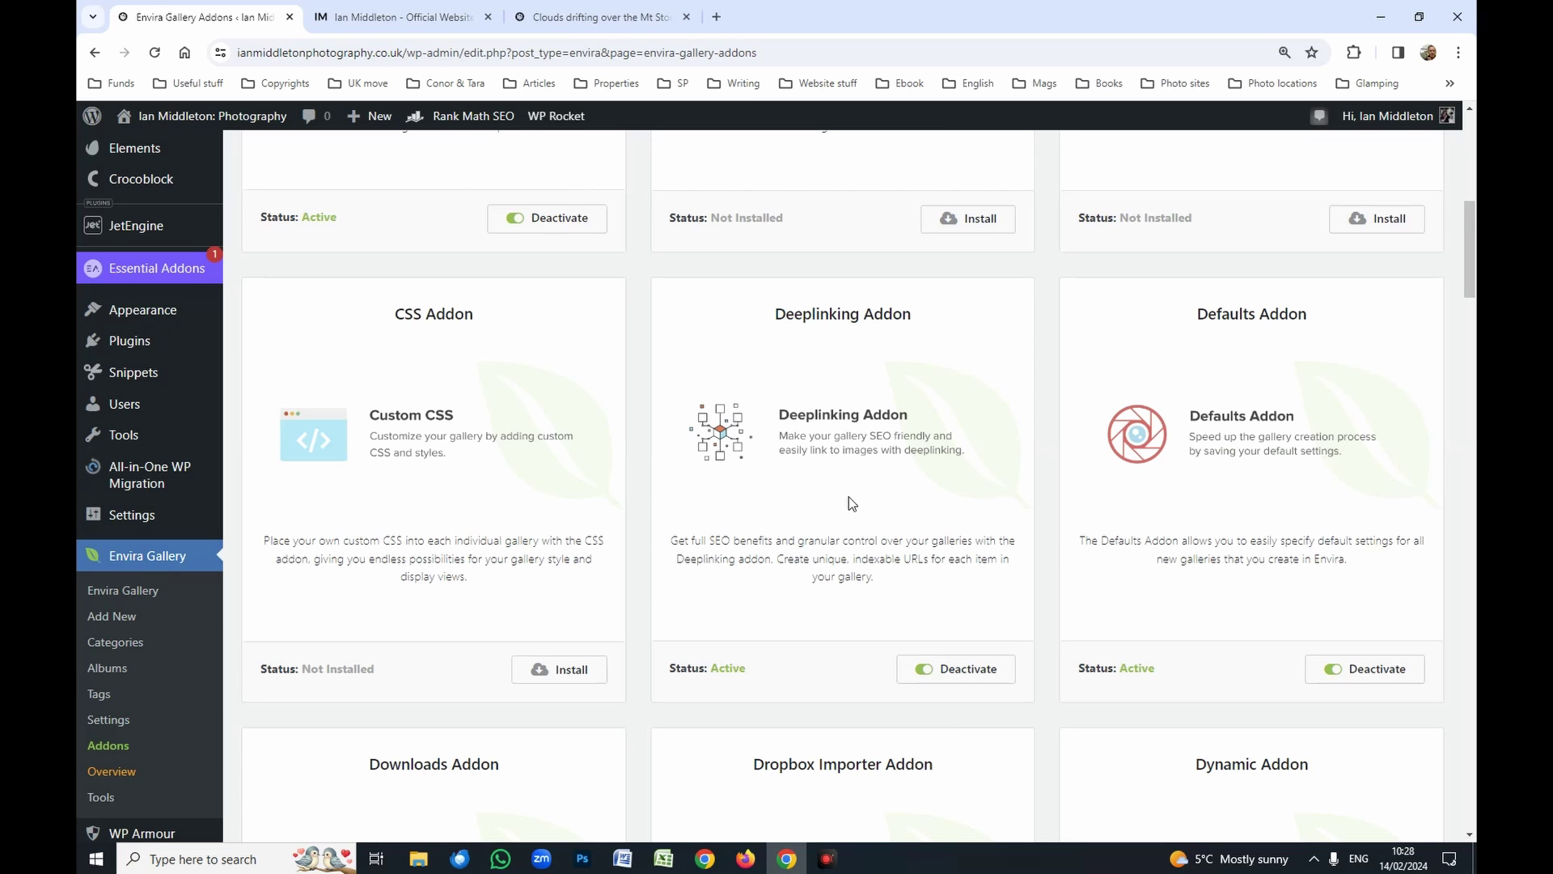
scroll(1207, 483, "down", 1)
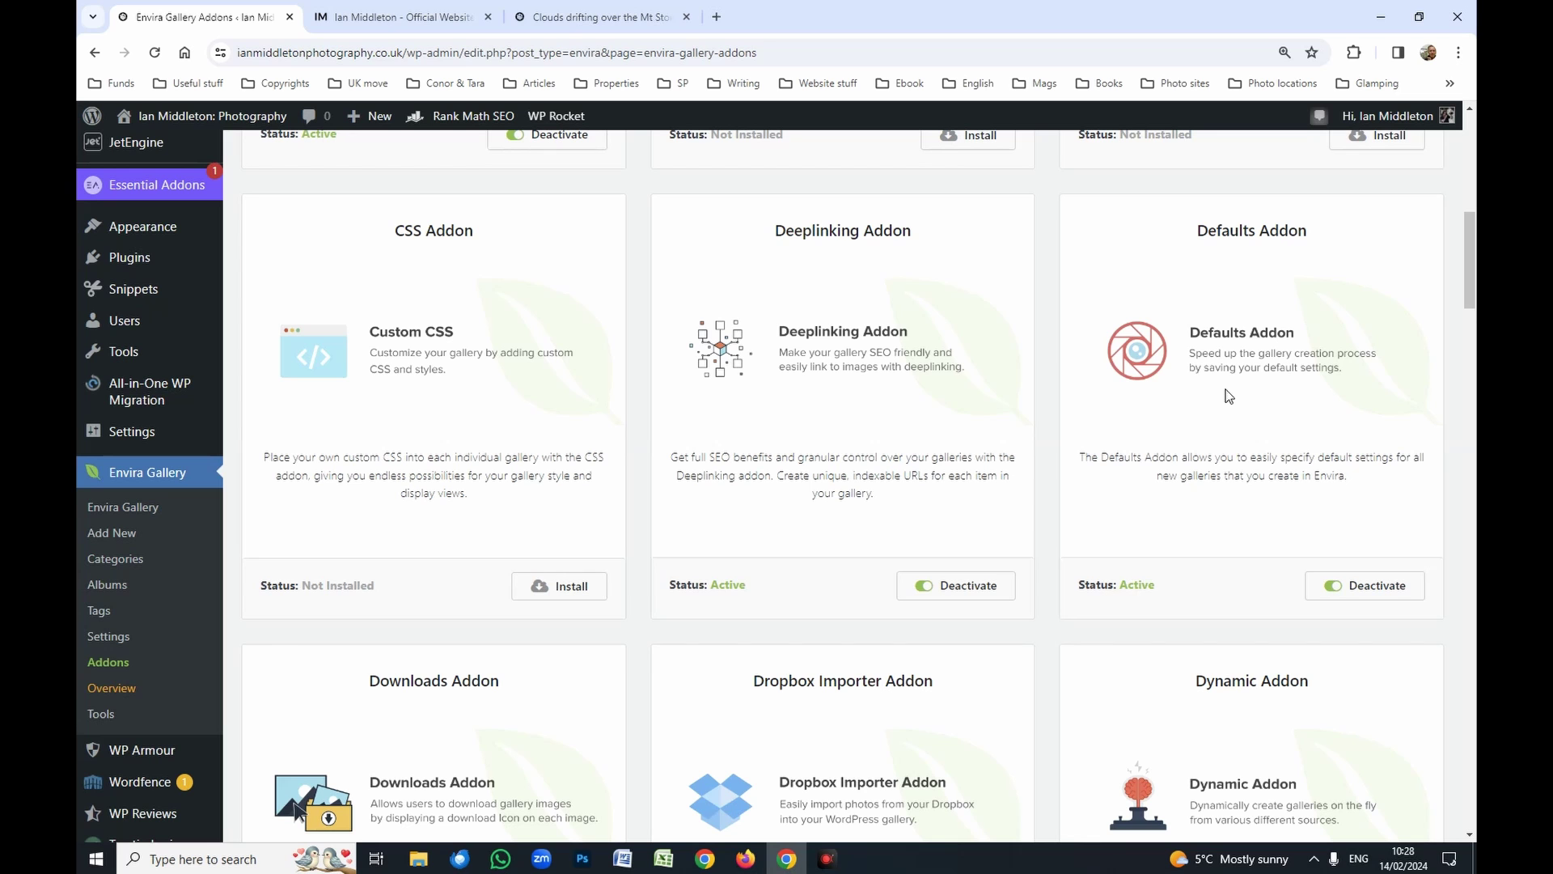
scroll(1227, 395, "down", 4)
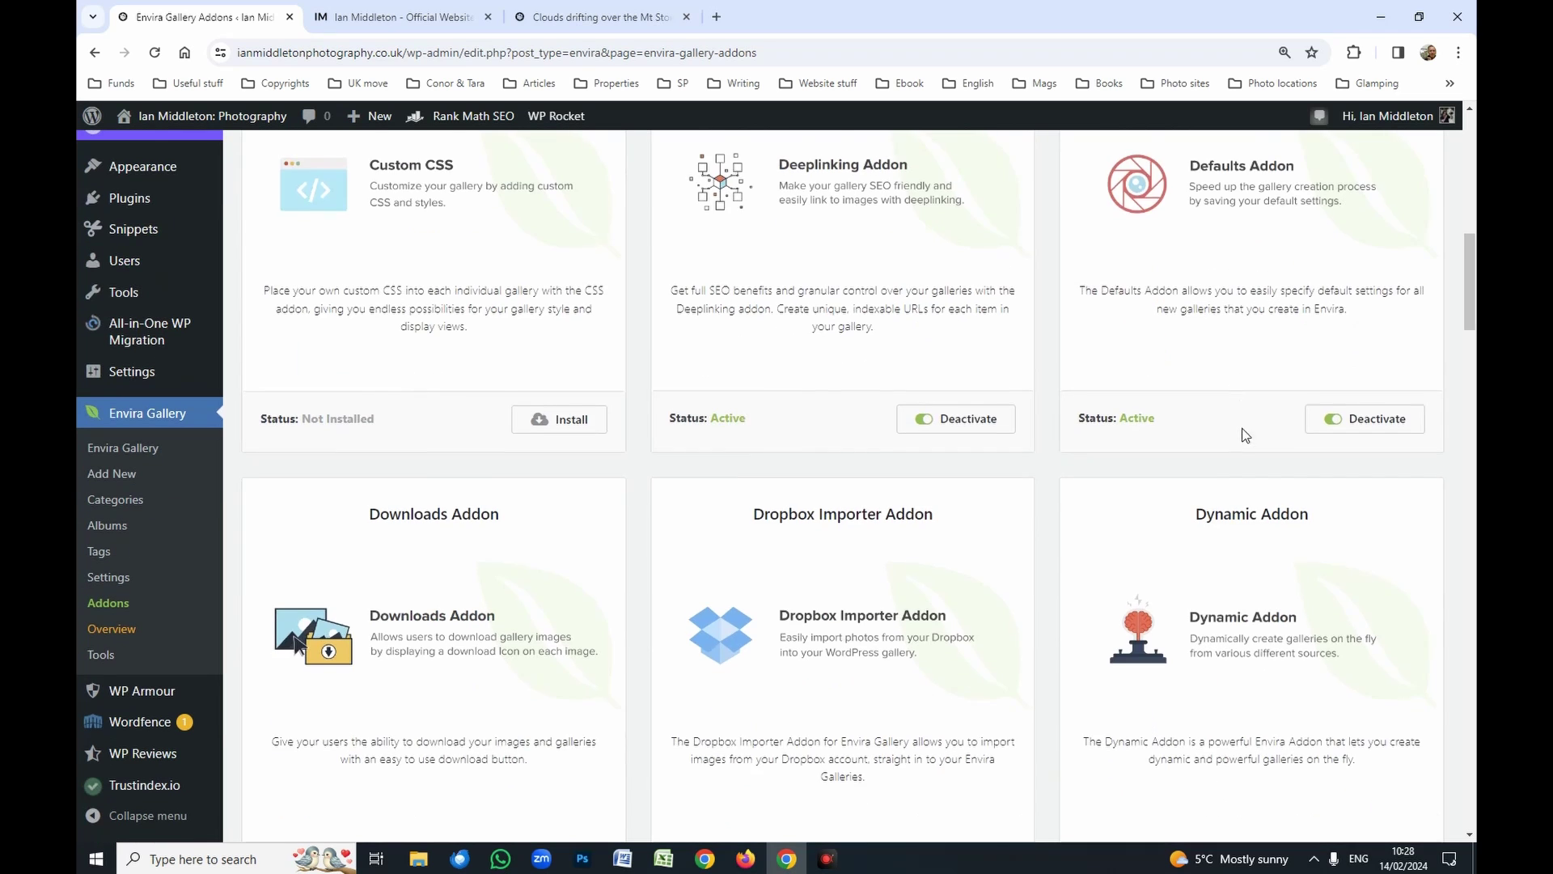
scroll(1244, 443, "down", 3)
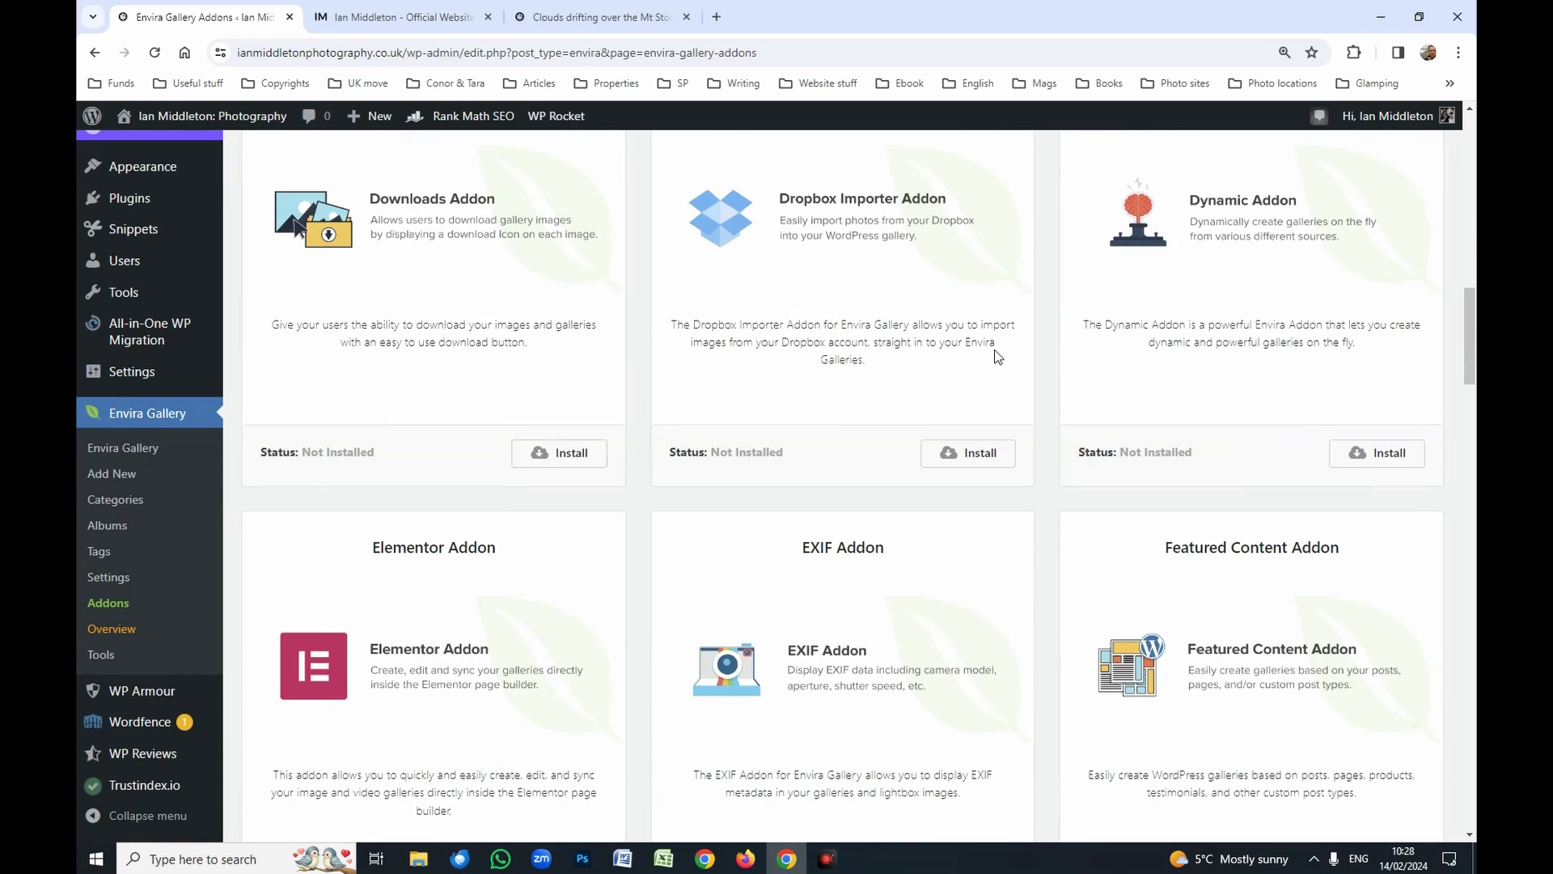
scroll(985, 479, "down", 4)
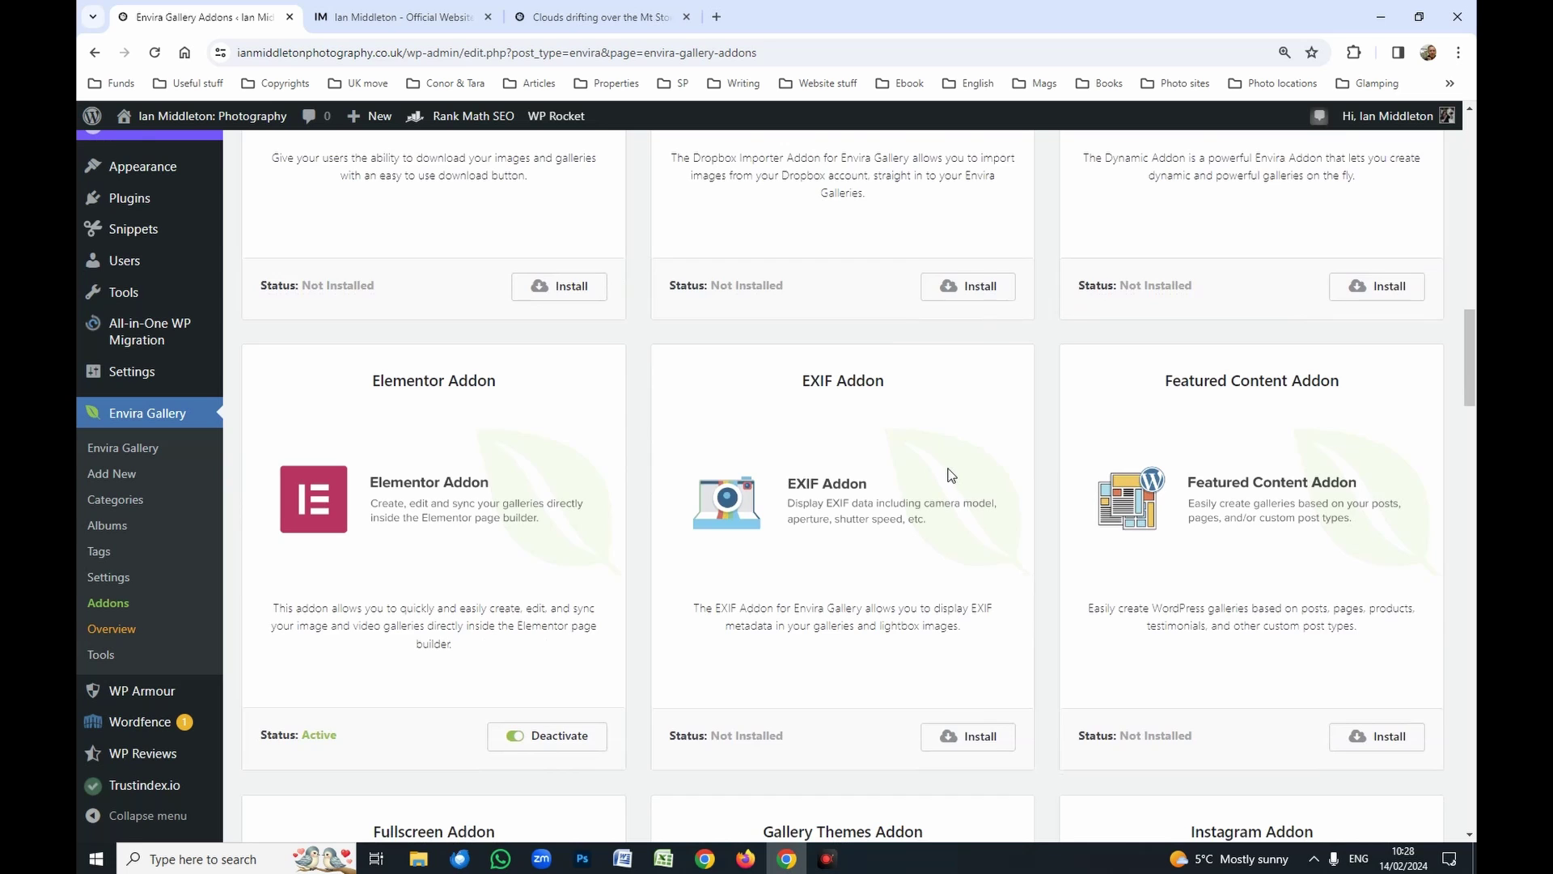
scroll(955, 445, "down", 5)
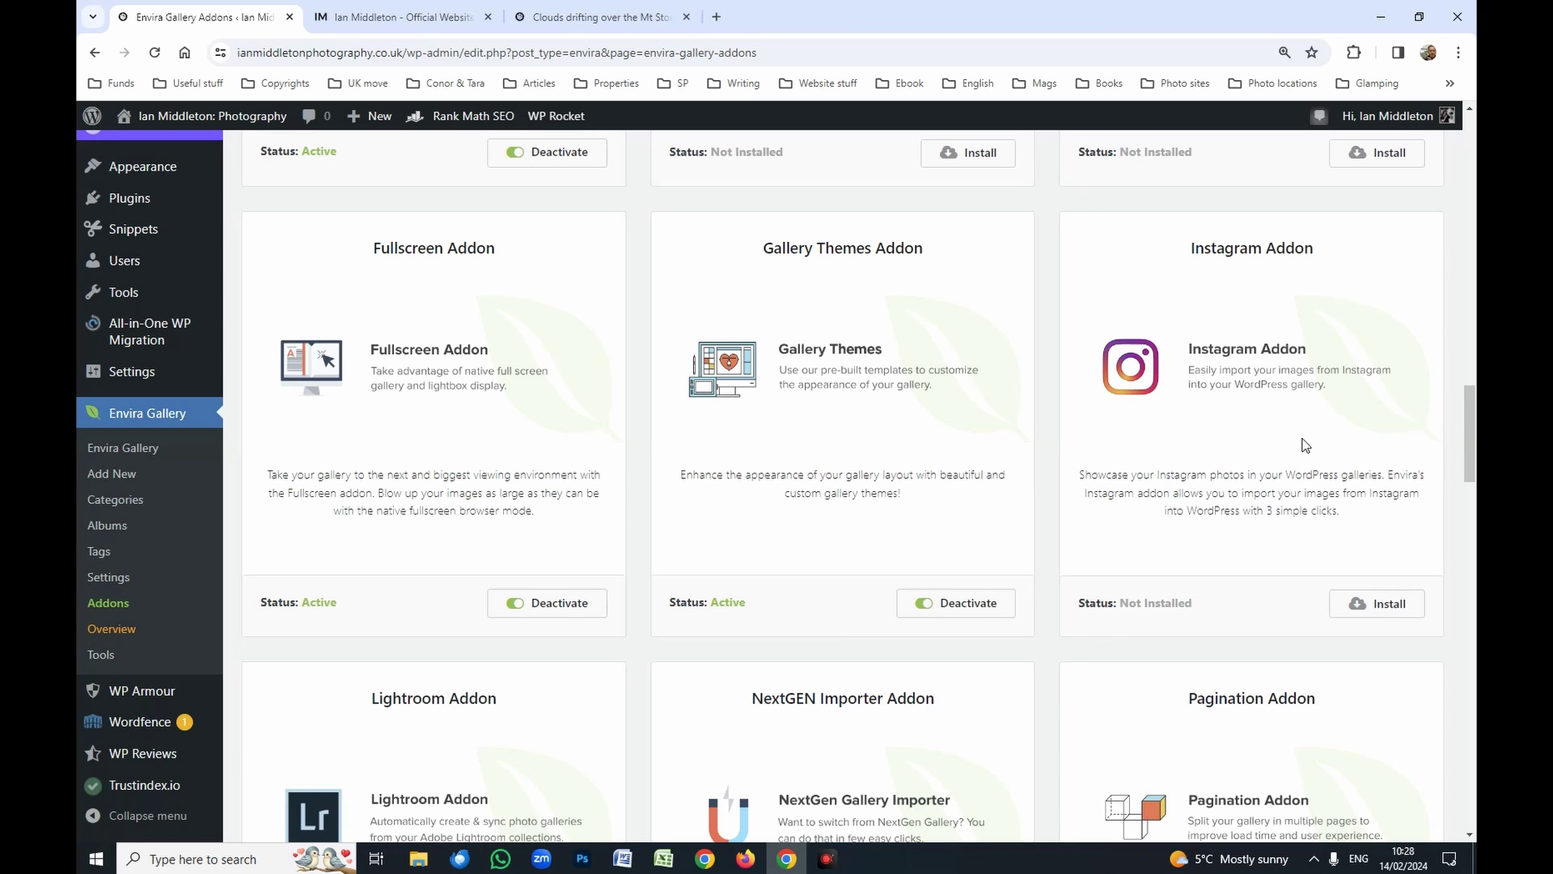
Review the remaining Envira add-ons from Lightroom to Zoom, including Pagination, Protection, Slideshow, Social, Tags and WooCommerce
scroll(1255, 533, "down", 5)
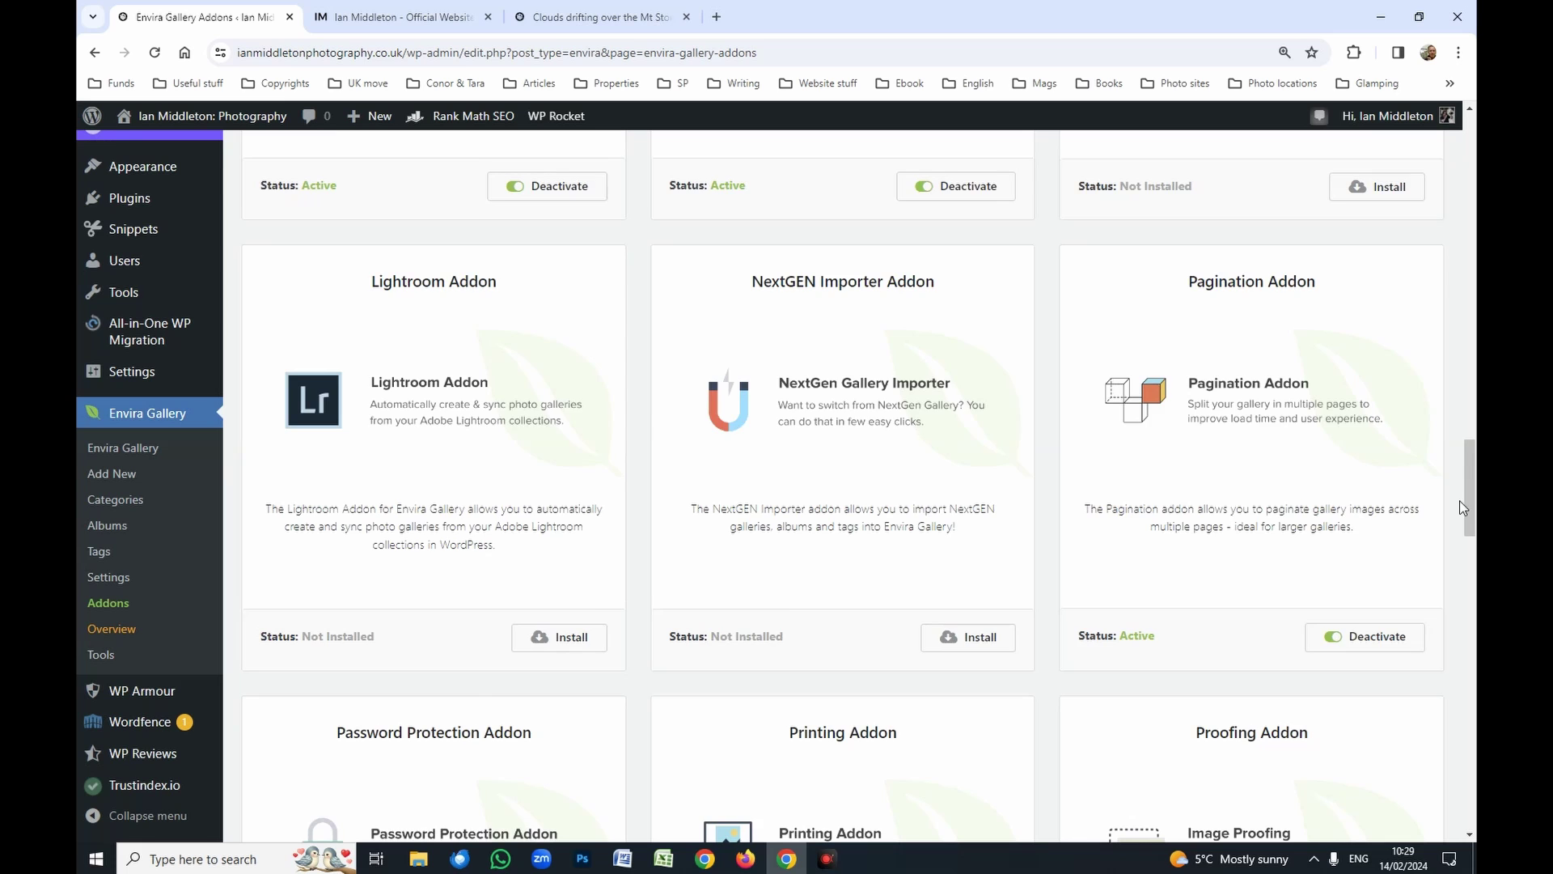
scroll(1452, 503, "down", 3)
scroll(1197, 299, "up", 1)
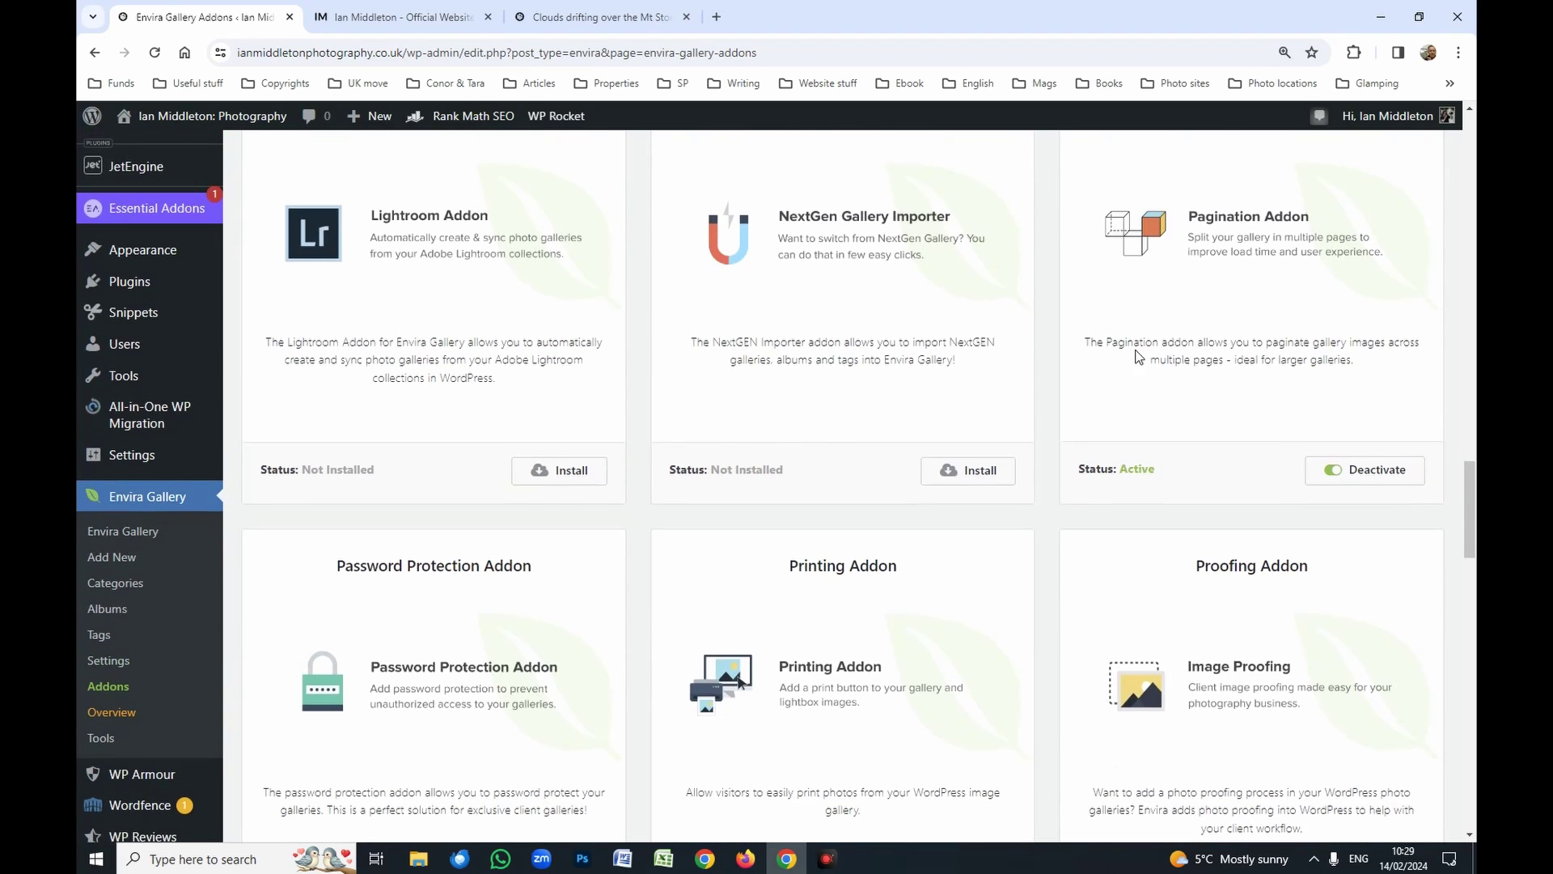
scroll(1092, 364, "down", 2)
scroll(1054, 382, "down", 7)
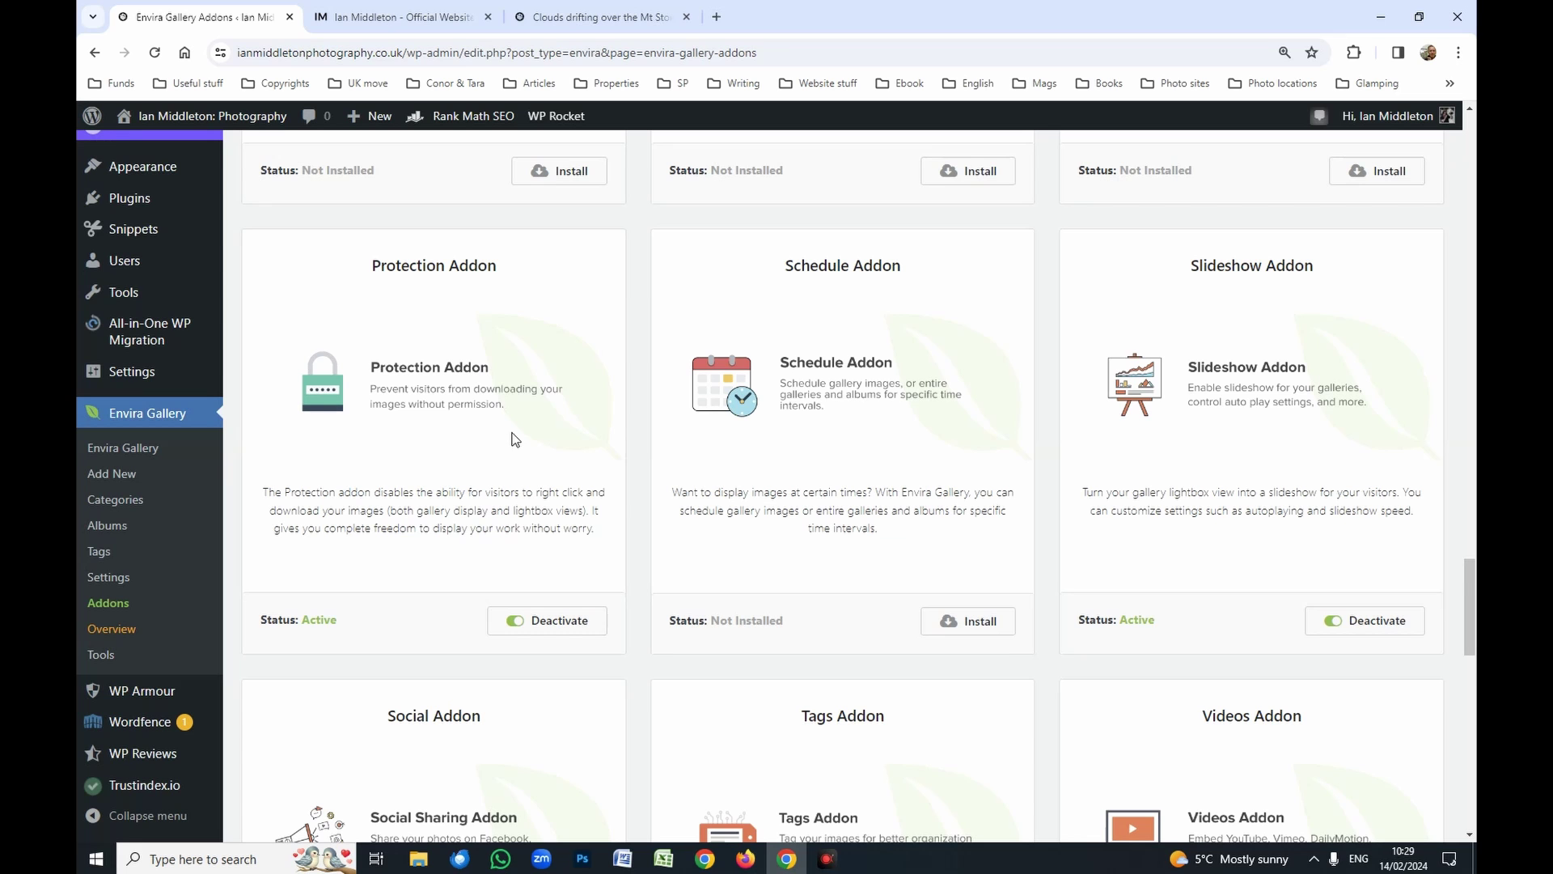
scroll(740, 506, "down", 1)
scroll(736, 503, "down", 6)
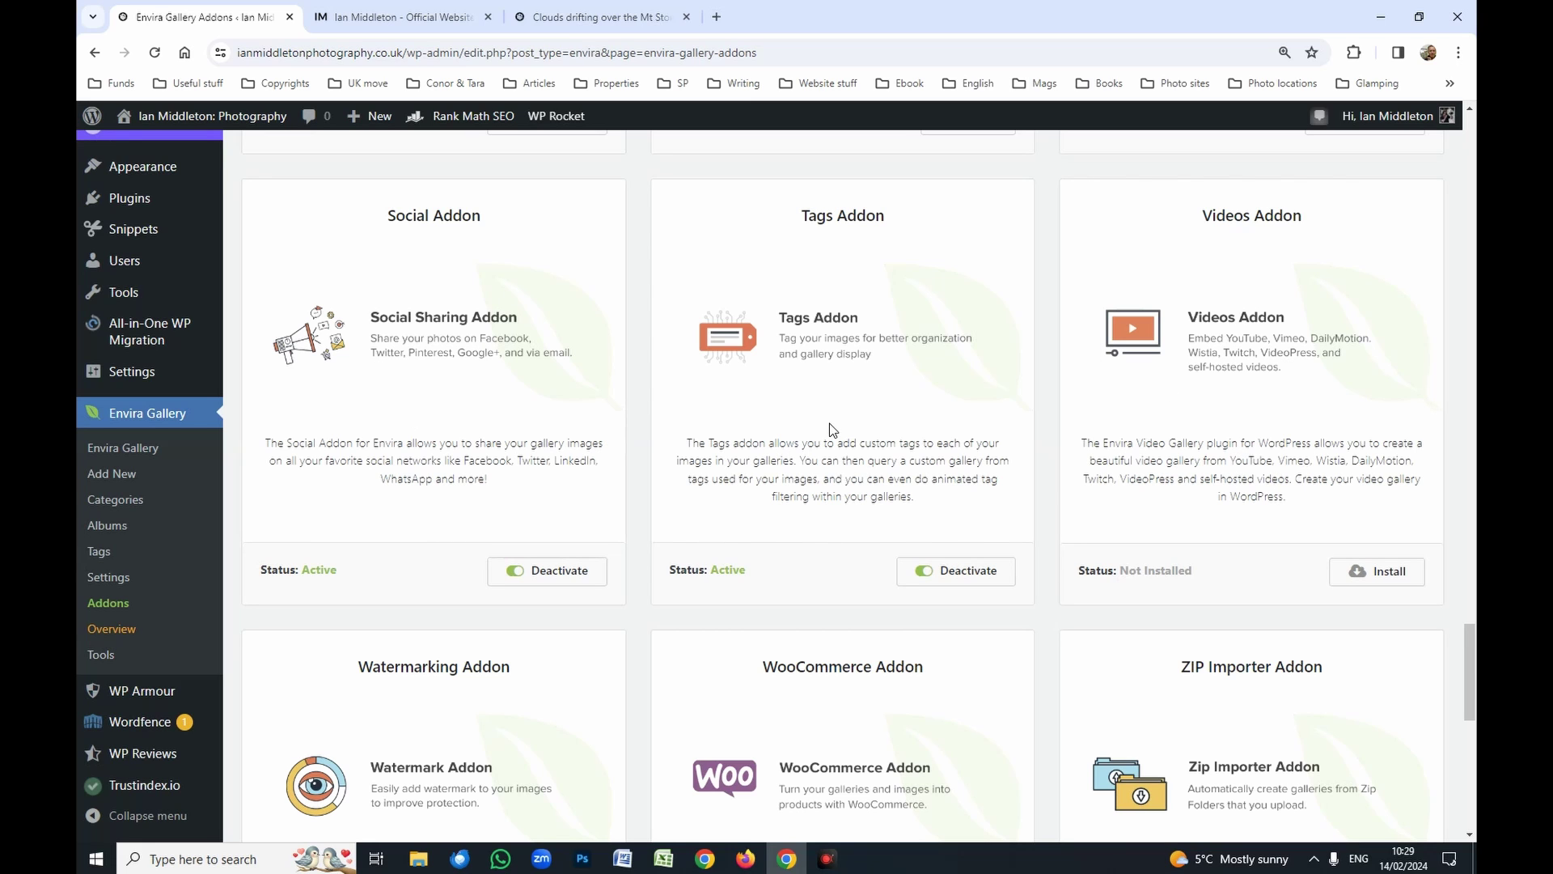
scroll(834, 427, "down", 4)
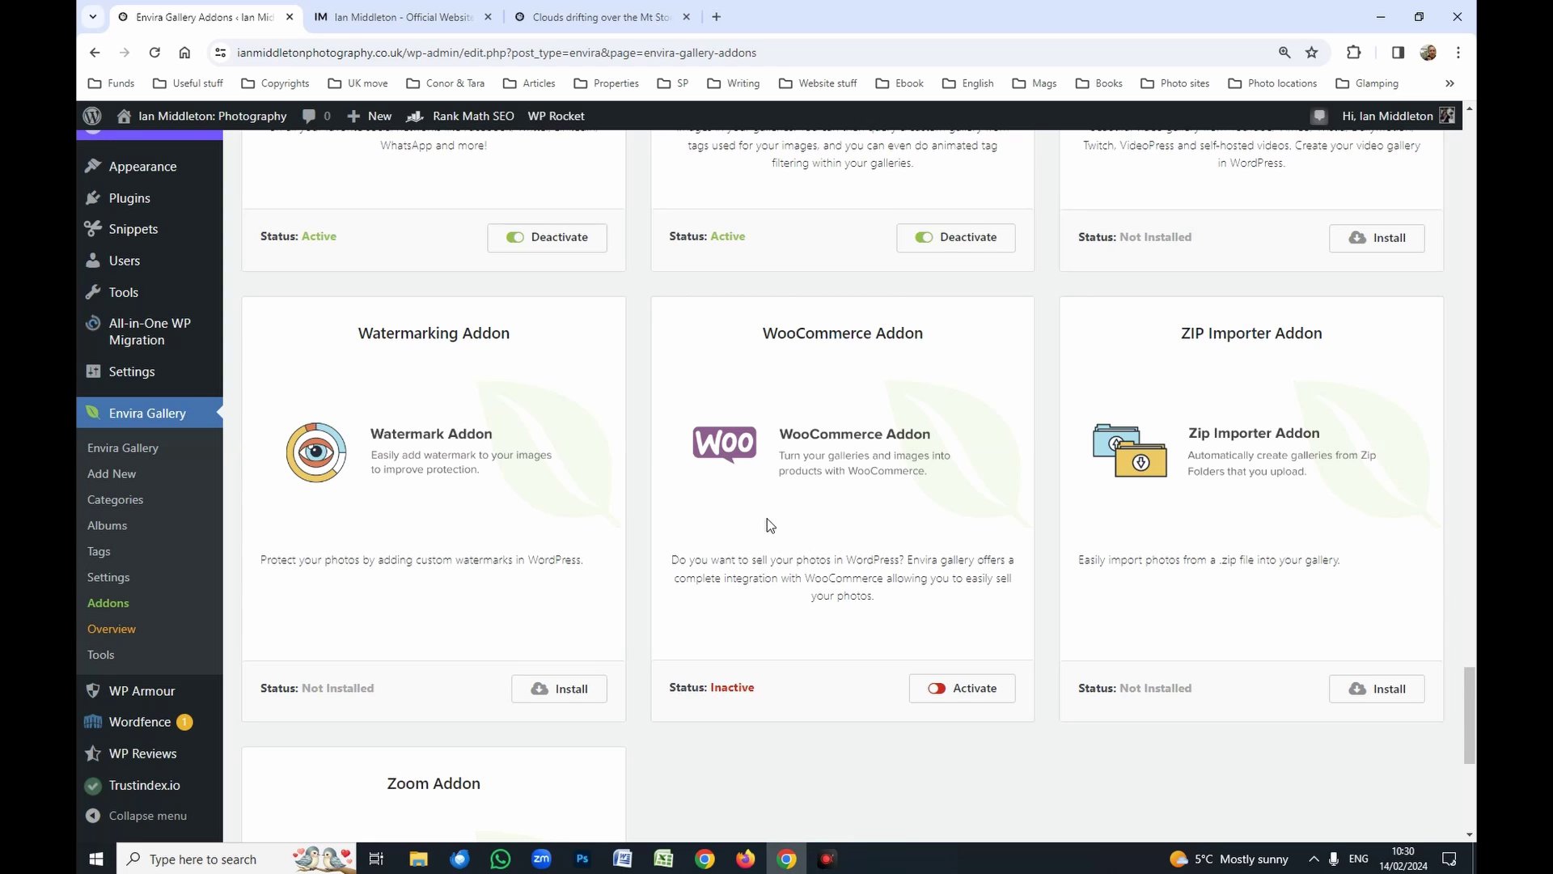
scroll(767, 525, "down", 4)
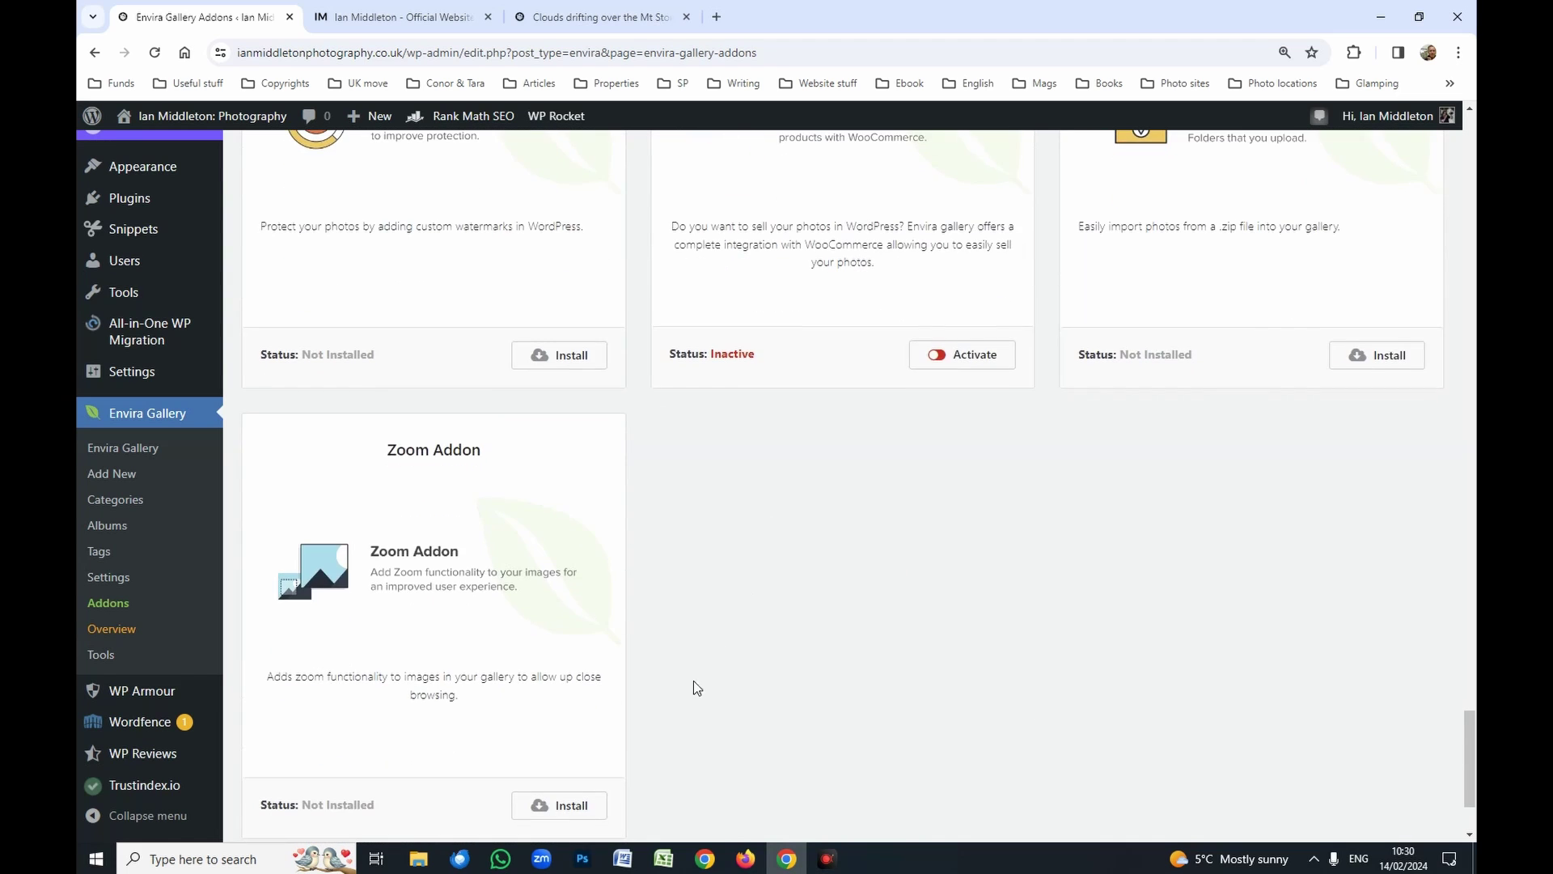
scroll(671, 675, "down", 1)
Leave the add-ons page and open the list of all Envira galleries
scroll(696, 662, "up", 4)
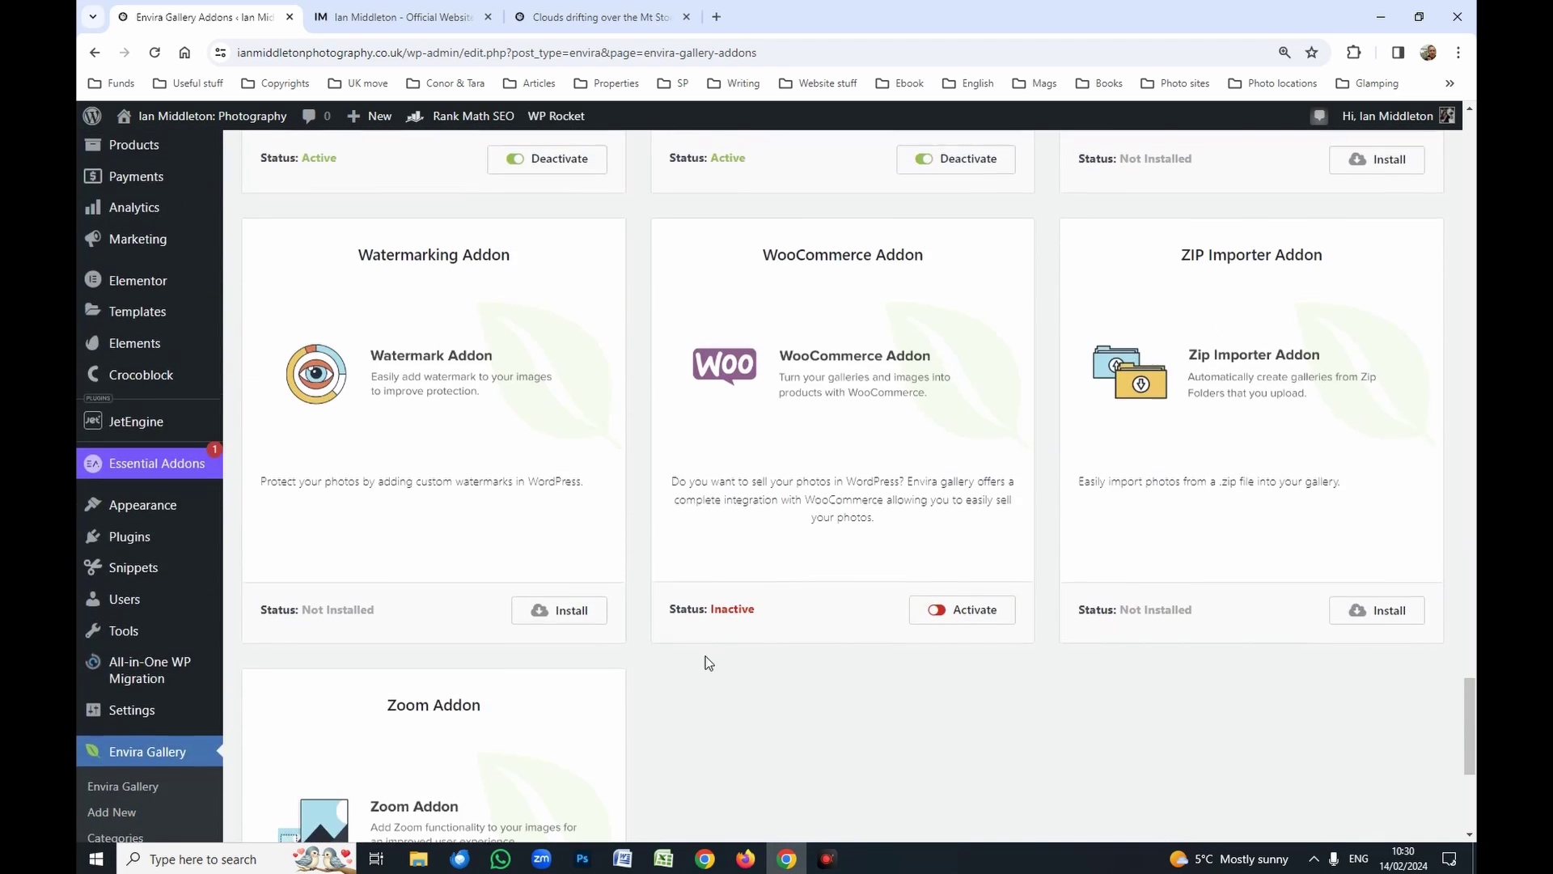
scroll(708, 662, "up", 3)
scroll(709, 662, "up", 7)
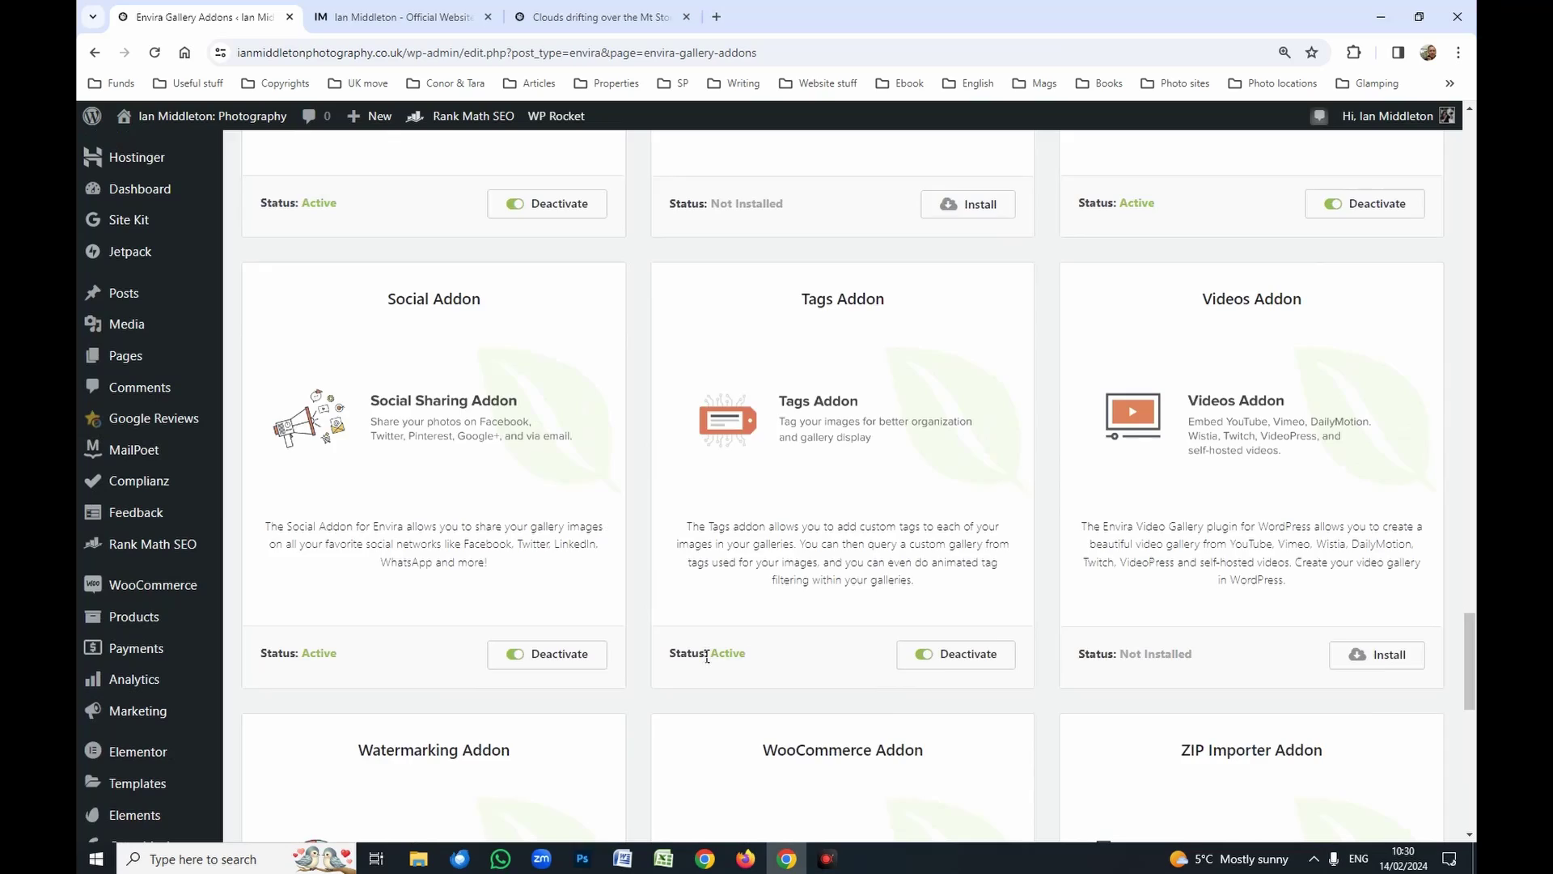
scroll(709, 662, "up", 11)
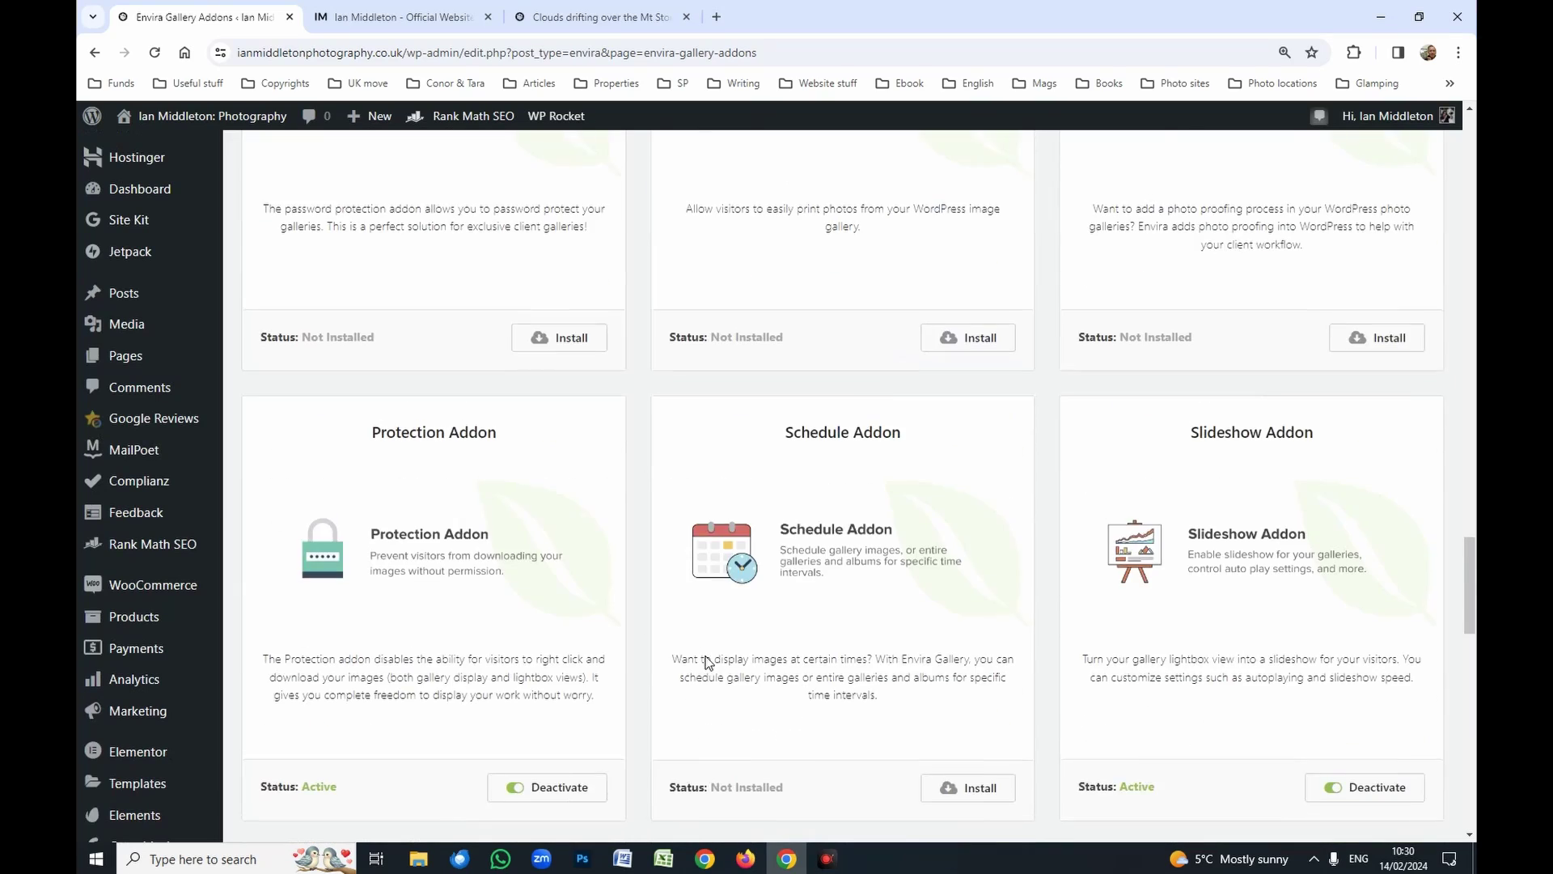
scroll(708, 663, "up", 20)
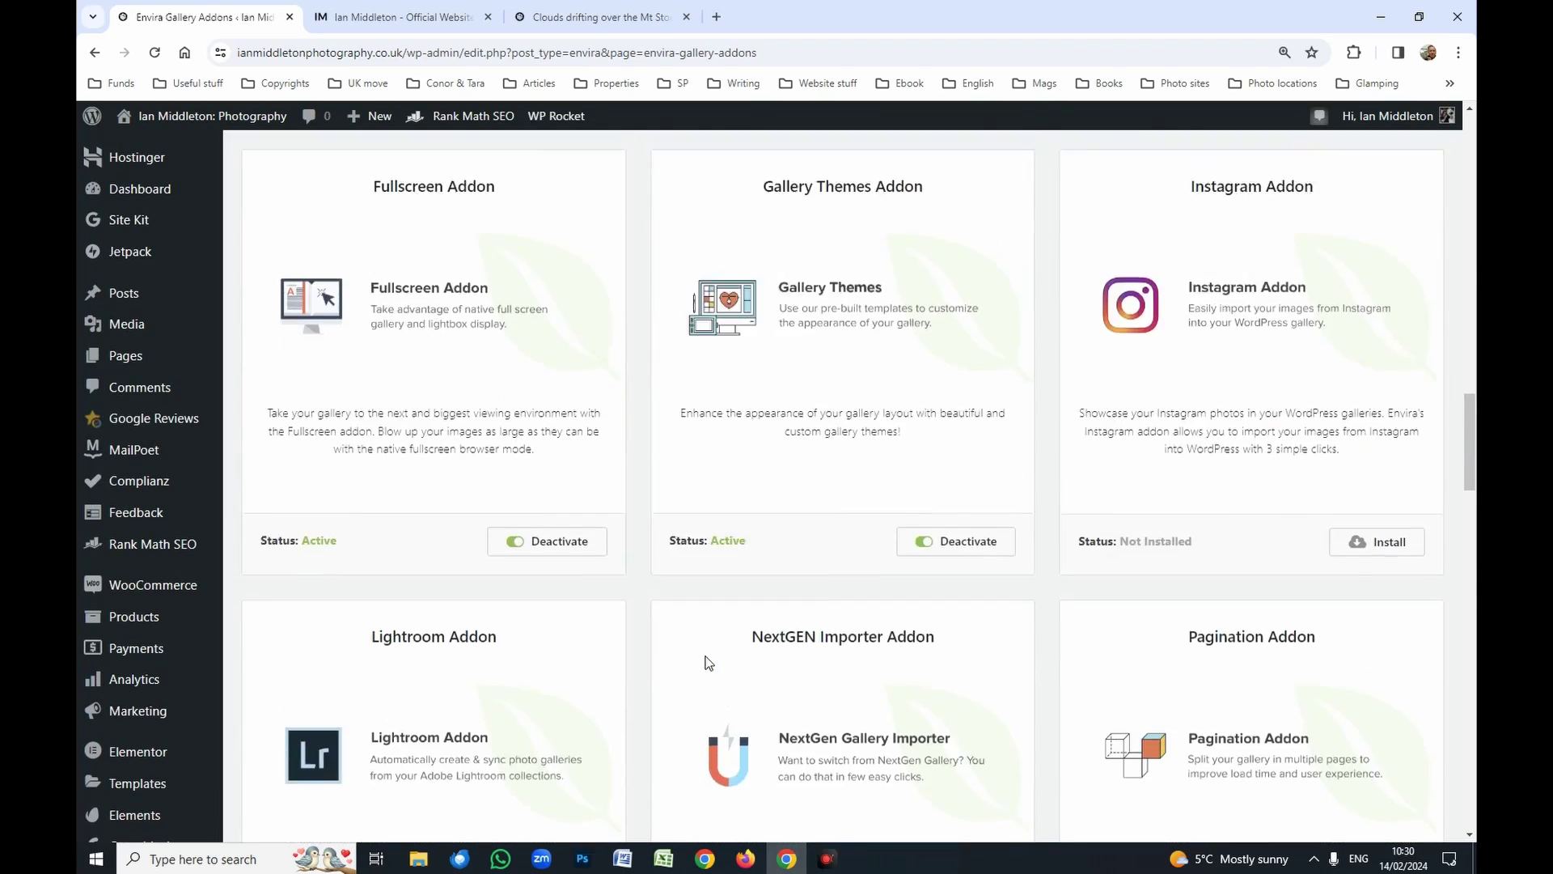
scroll(708, 663, "up", 7)
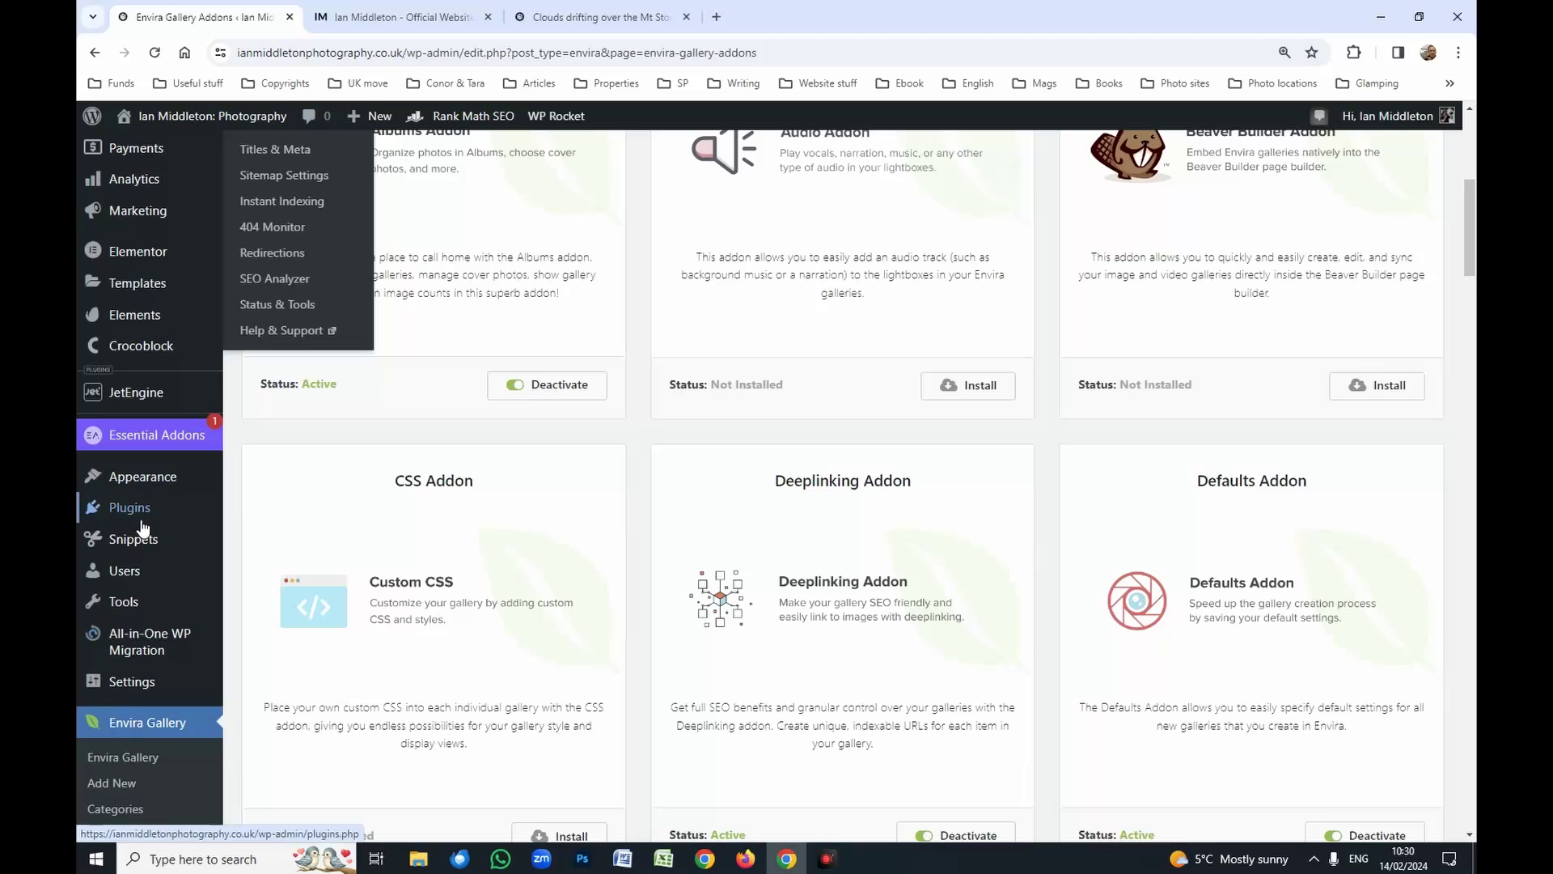
scroll(121, 526, "down", 4)
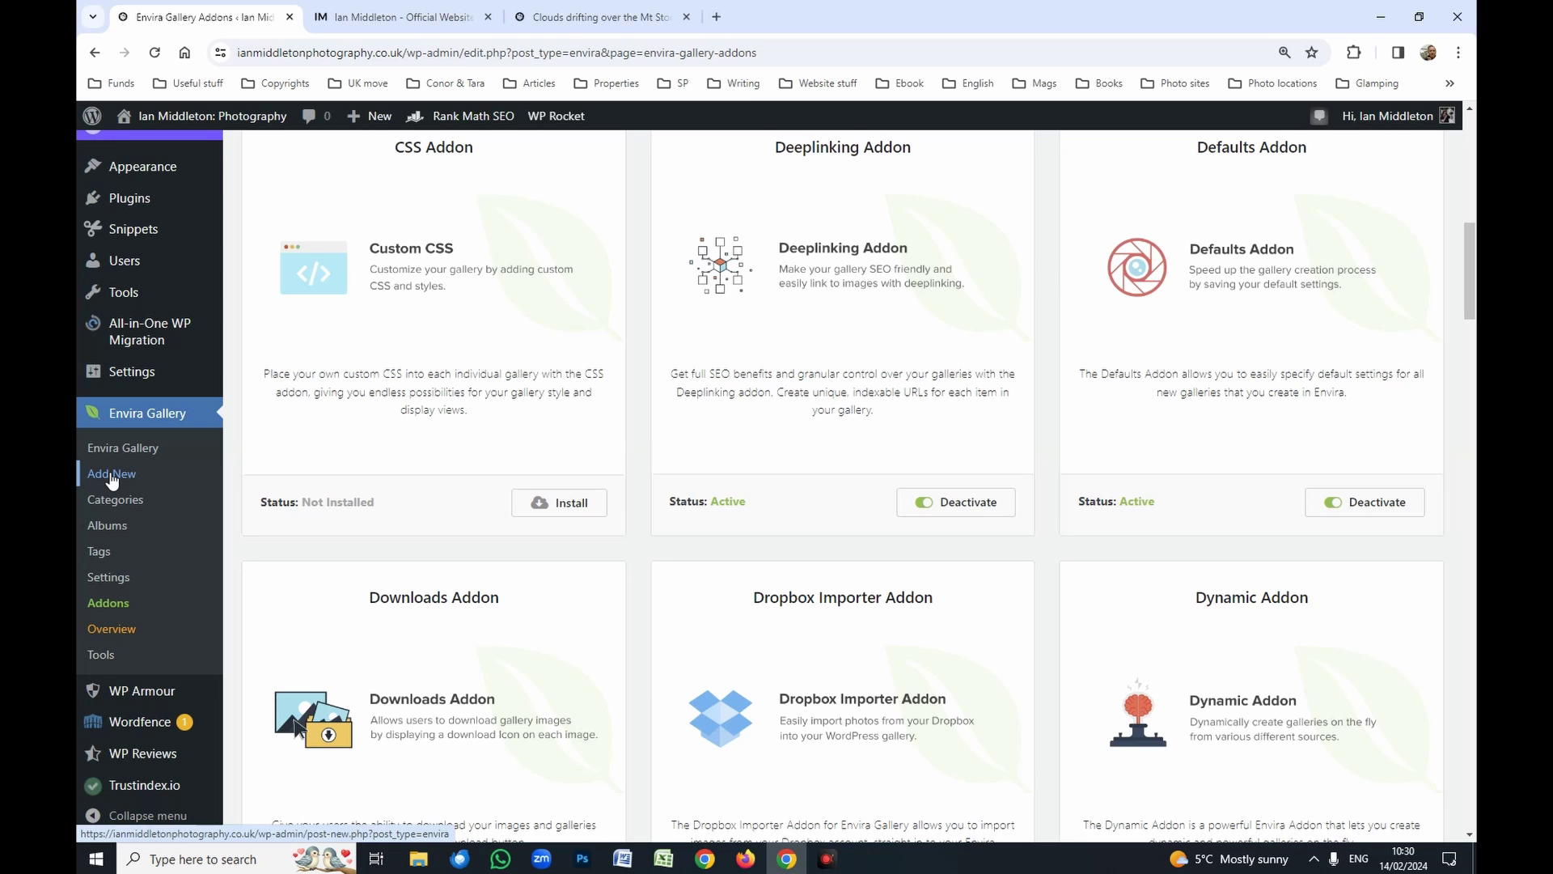
left_click(128, 448)
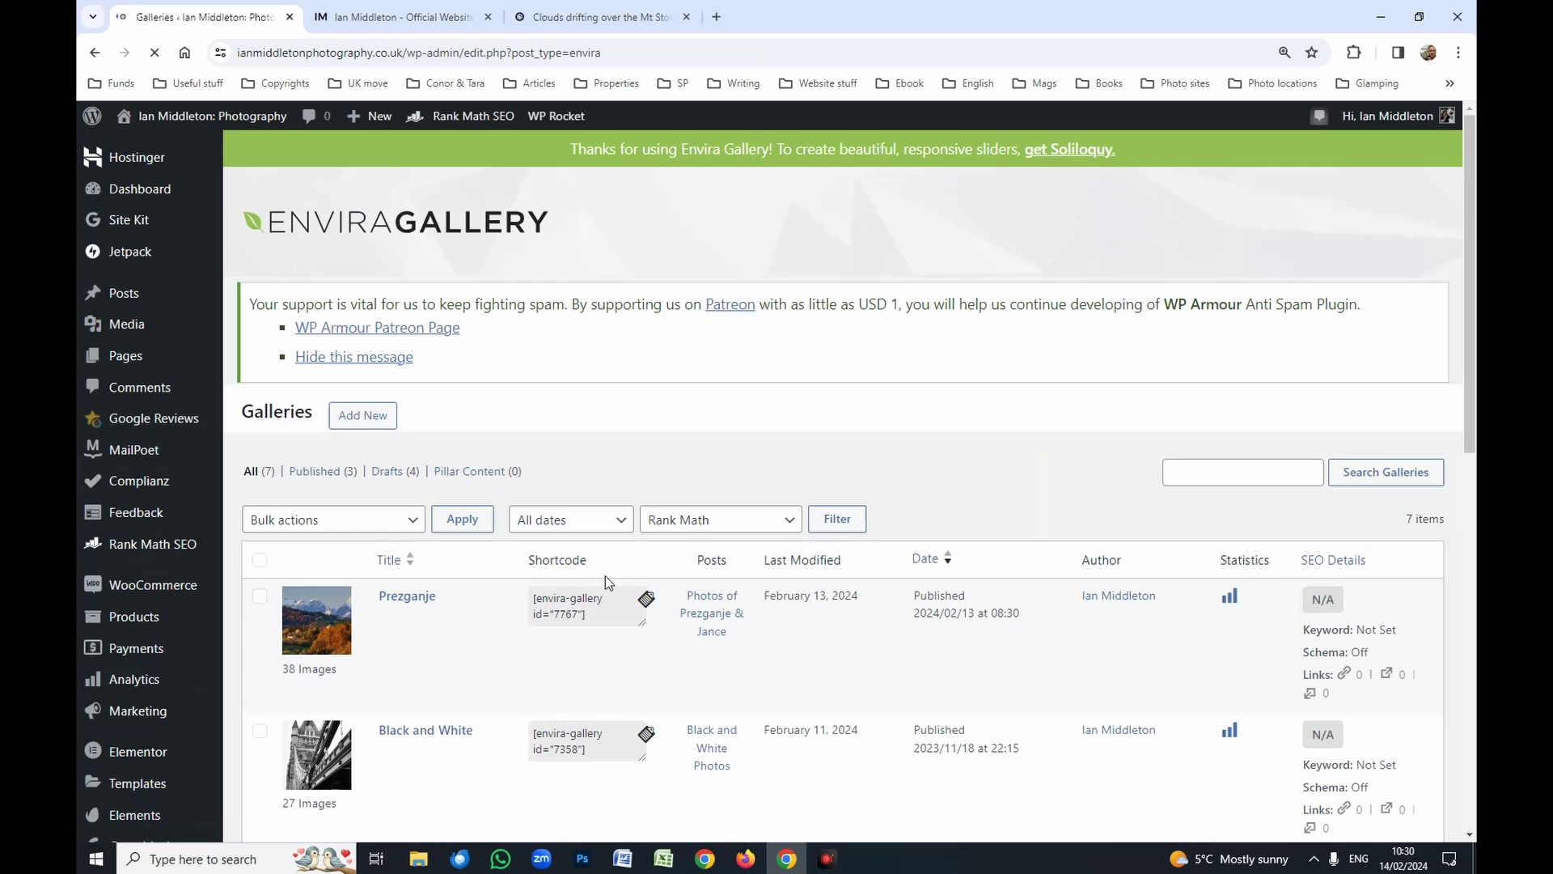
Find the Bournemouth Beach draft in the gallery list and open it for editing at its image upload area
scroll(605, 575, "down", 5)
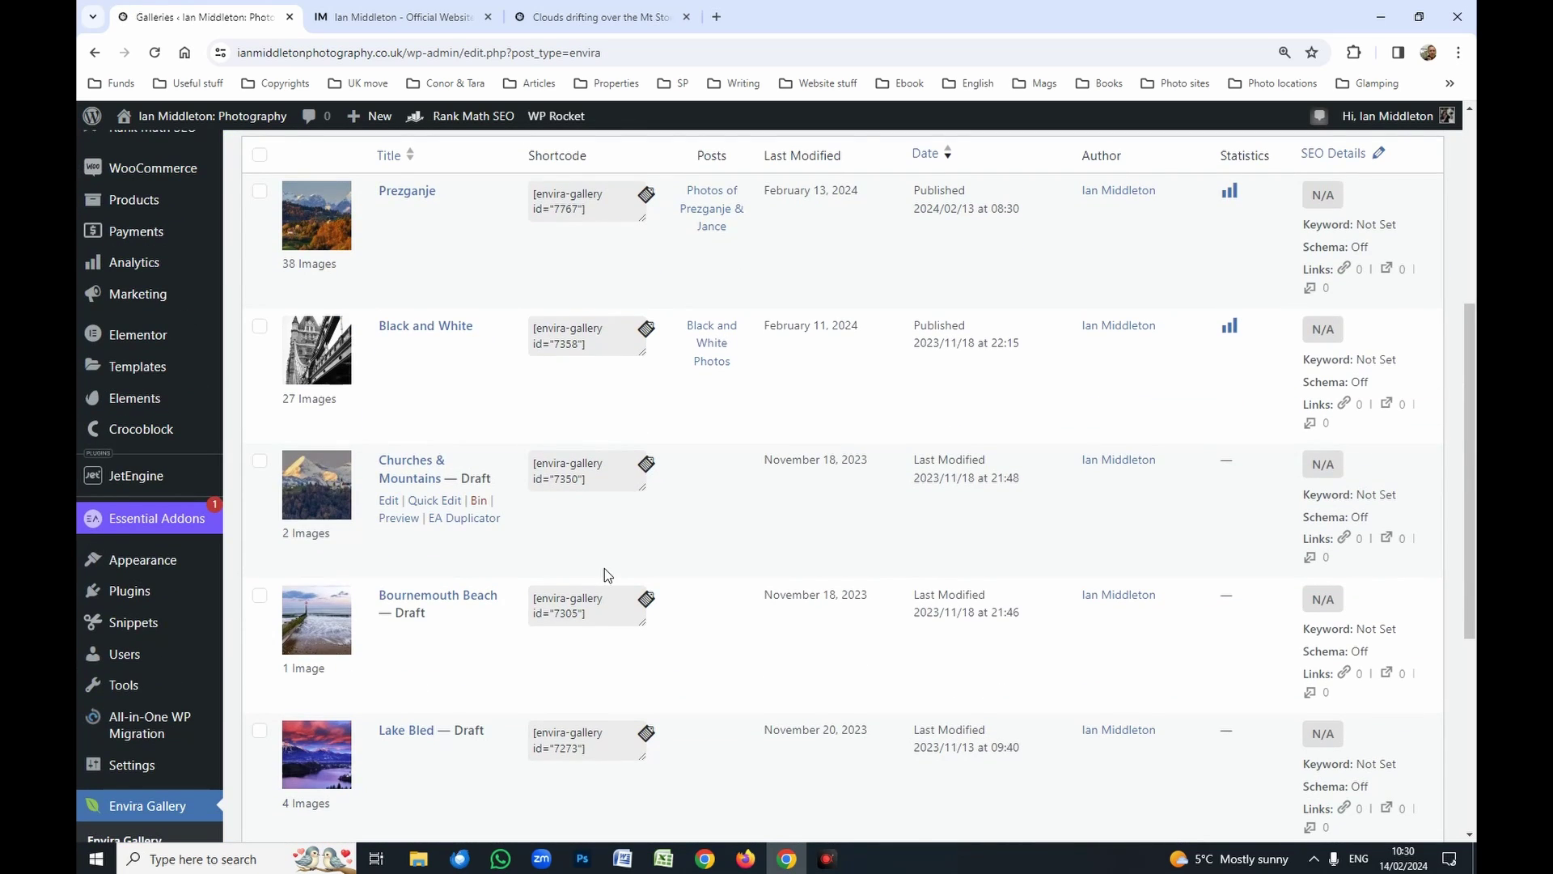
scroll(605, 568, "up", 5)
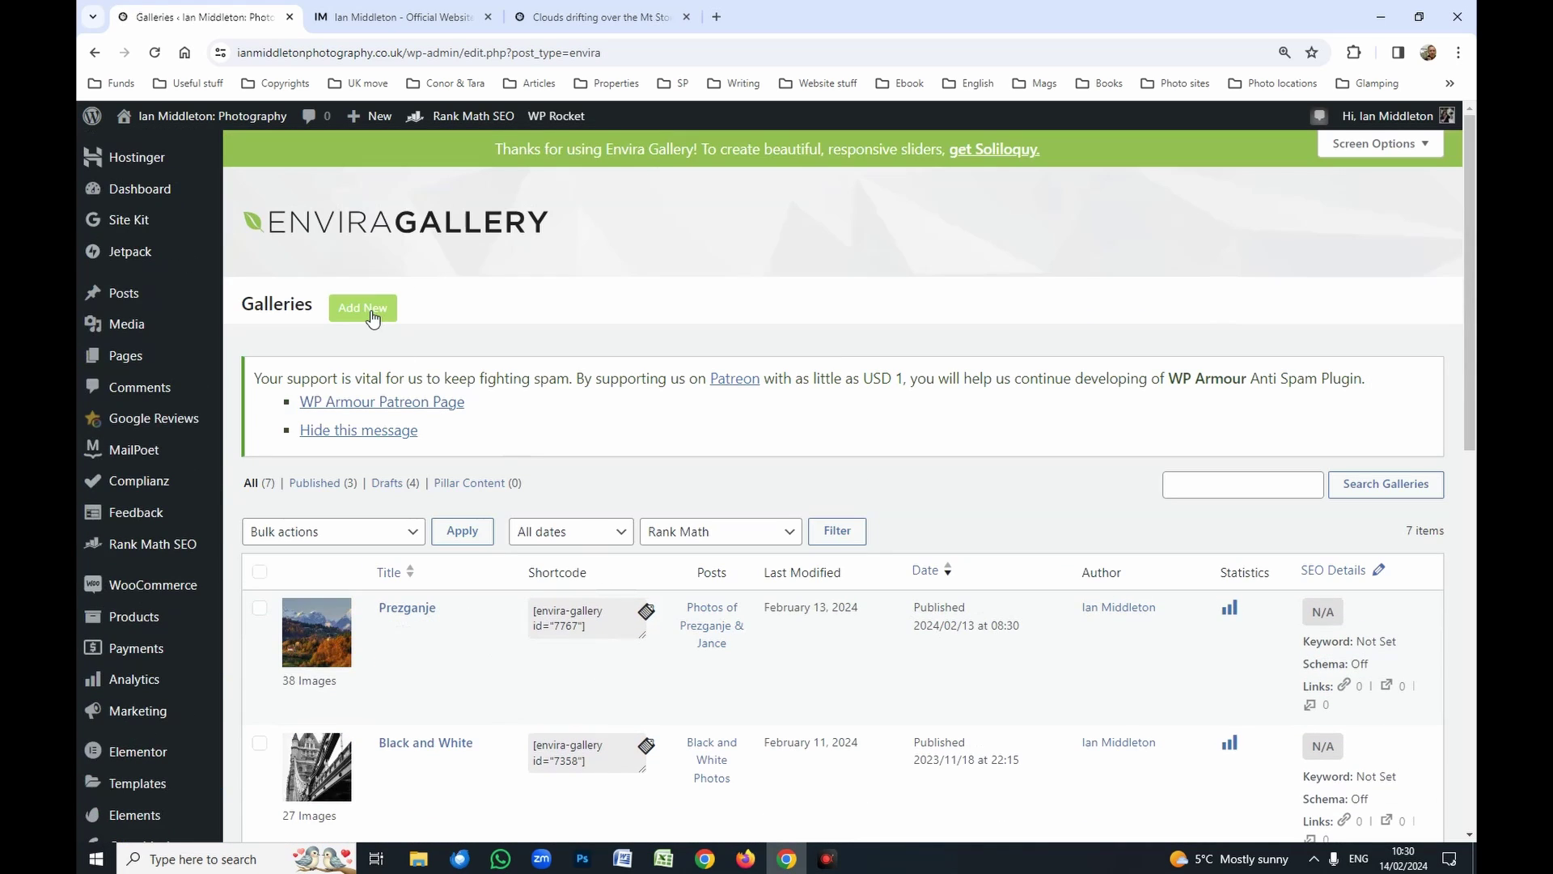
scroll(372, 317, "down", 3)
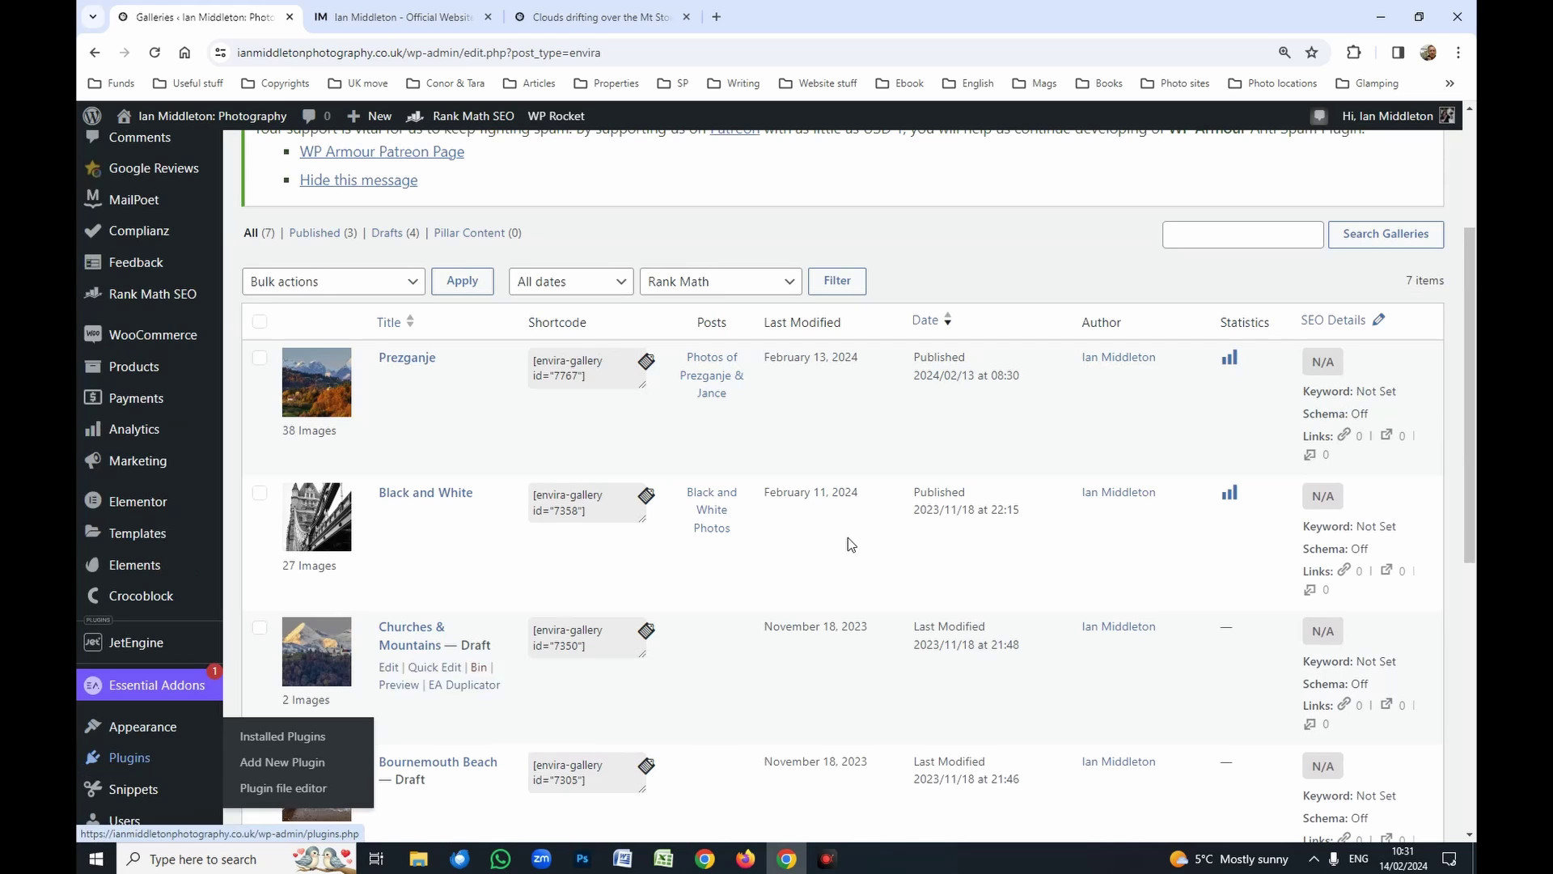
scroll(826, 506, "down", 1)
scroll(825, 508, "down", 2)
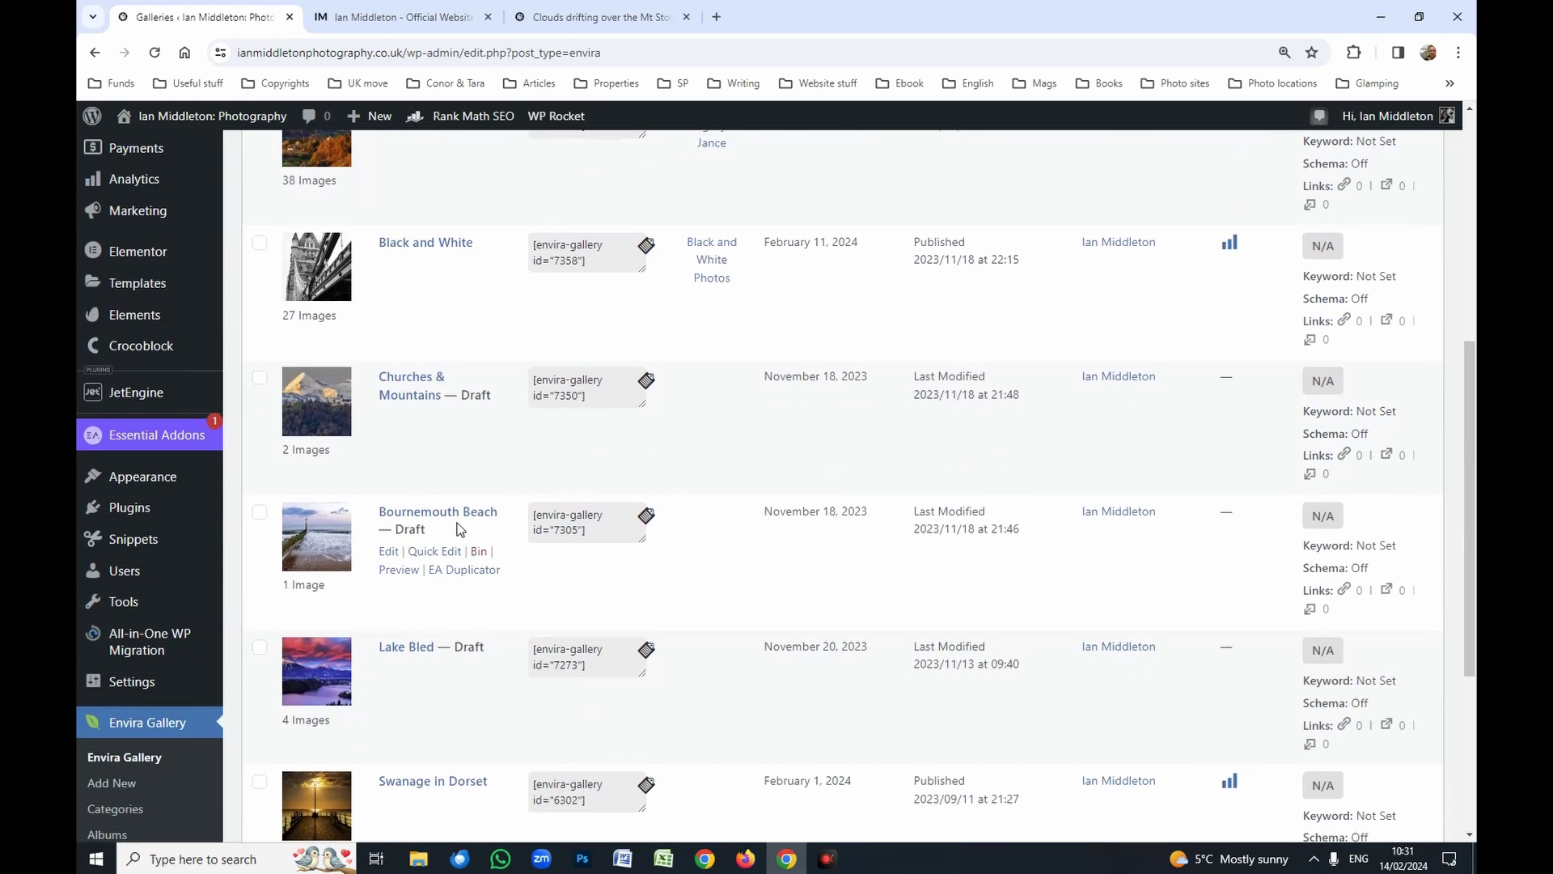
scroll(414, 524, "down", 1)
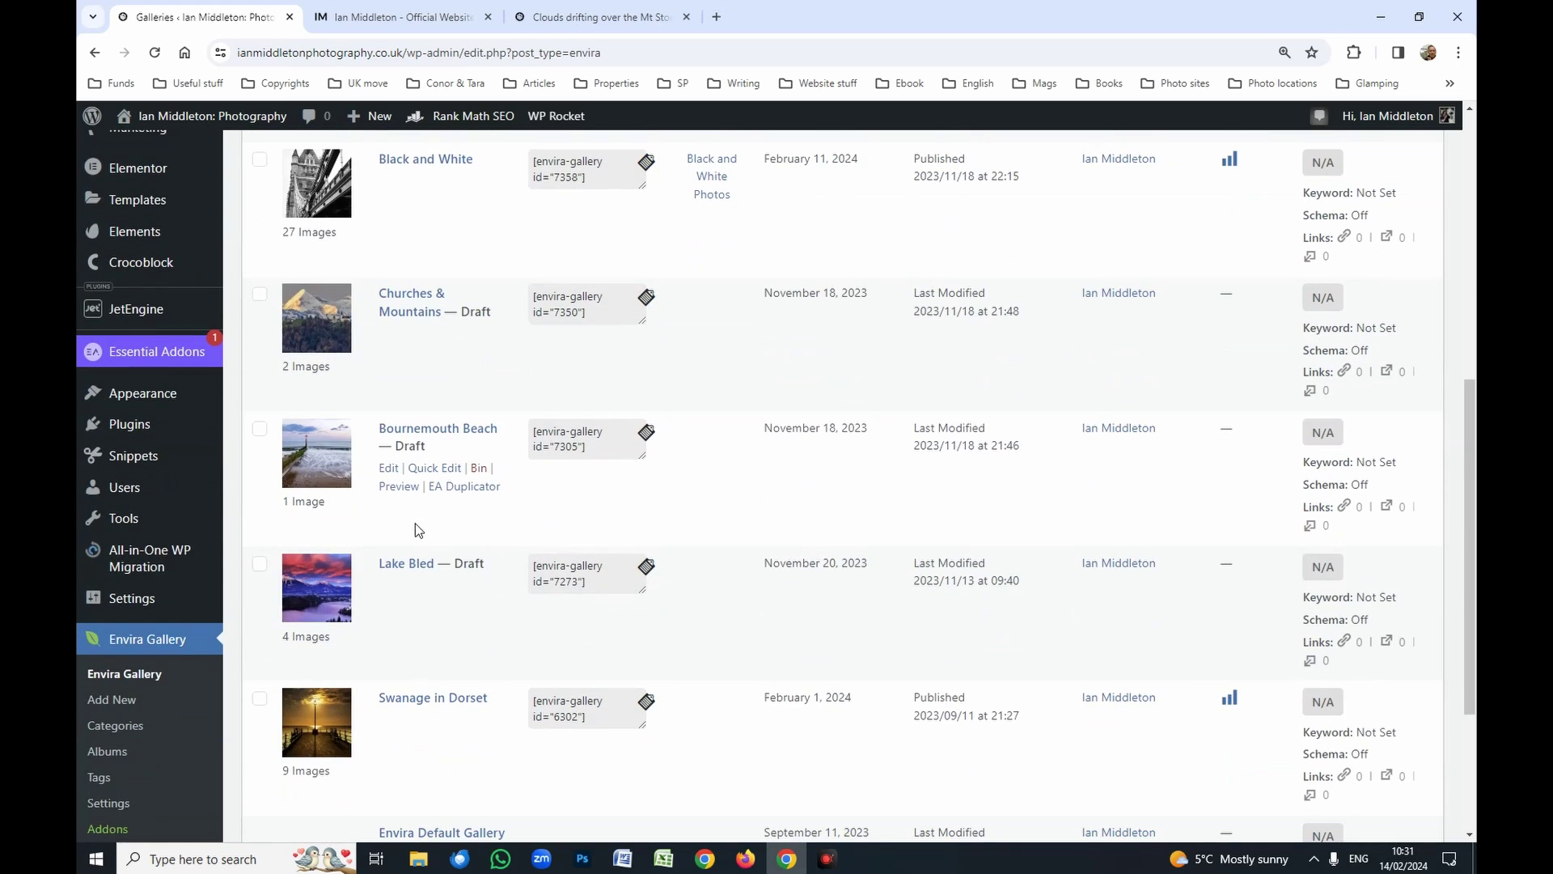
left_click(390, 469)
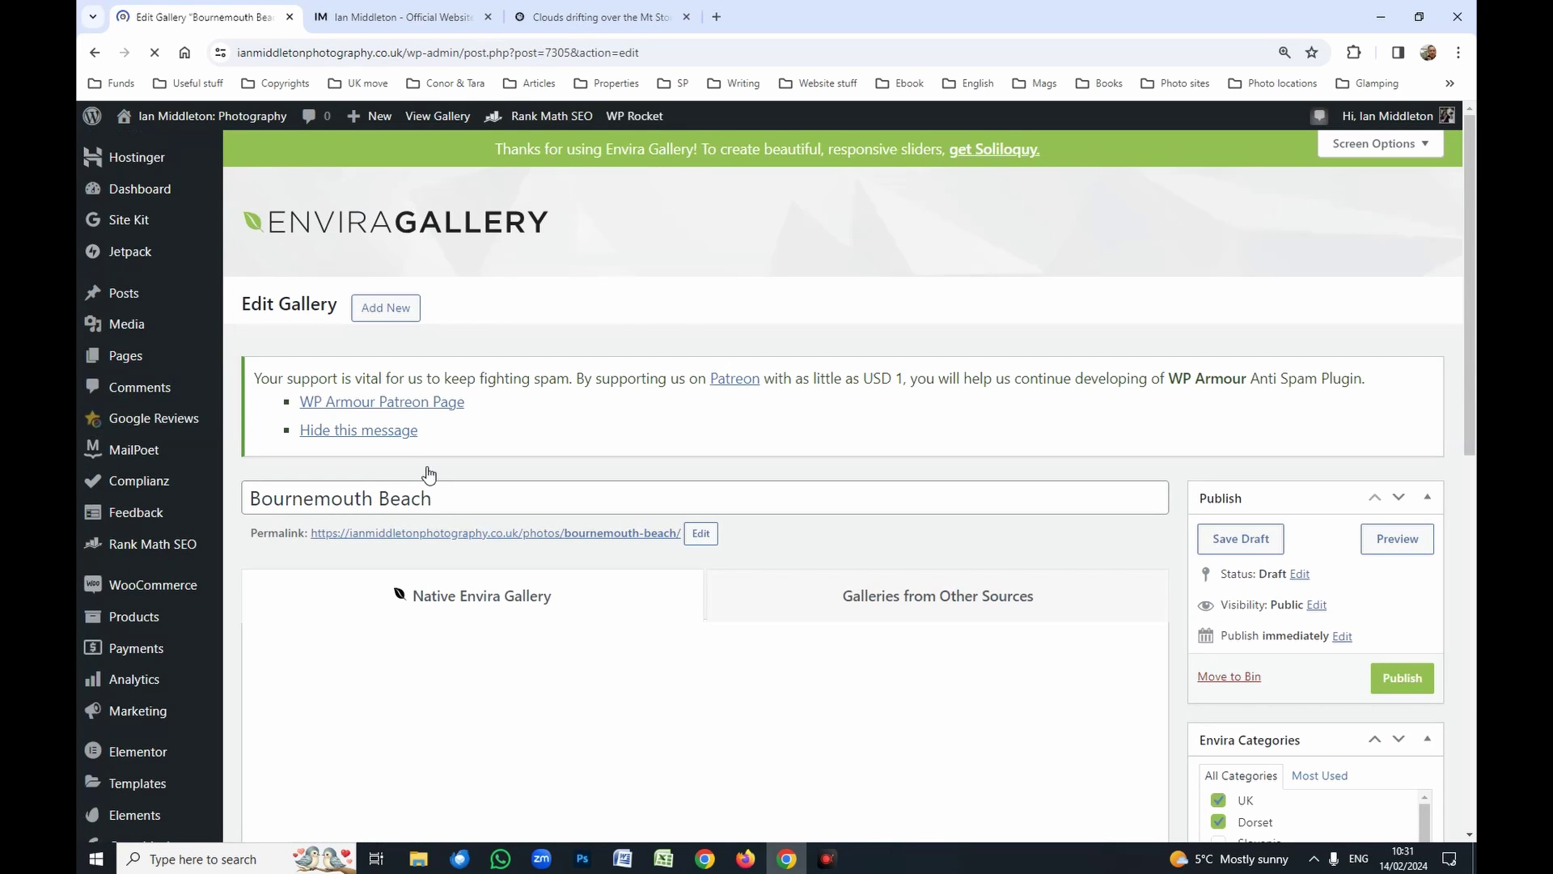
scroll(429, 479, "down", 3)
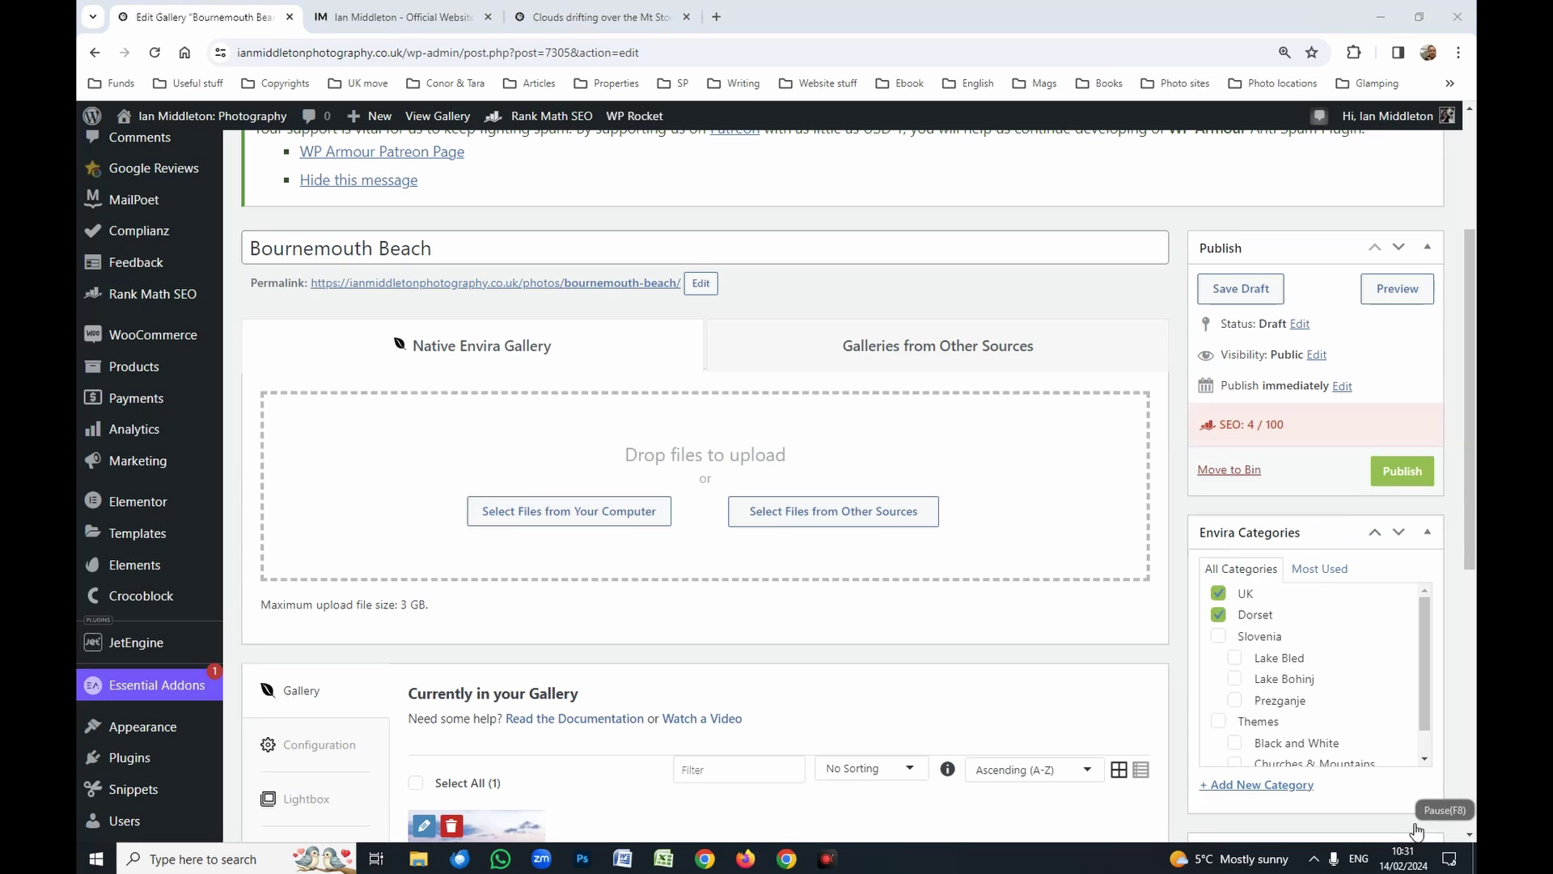
Check the media library and file upload options for adding images, and close the media window without inserting anything
left_click(820, 505)
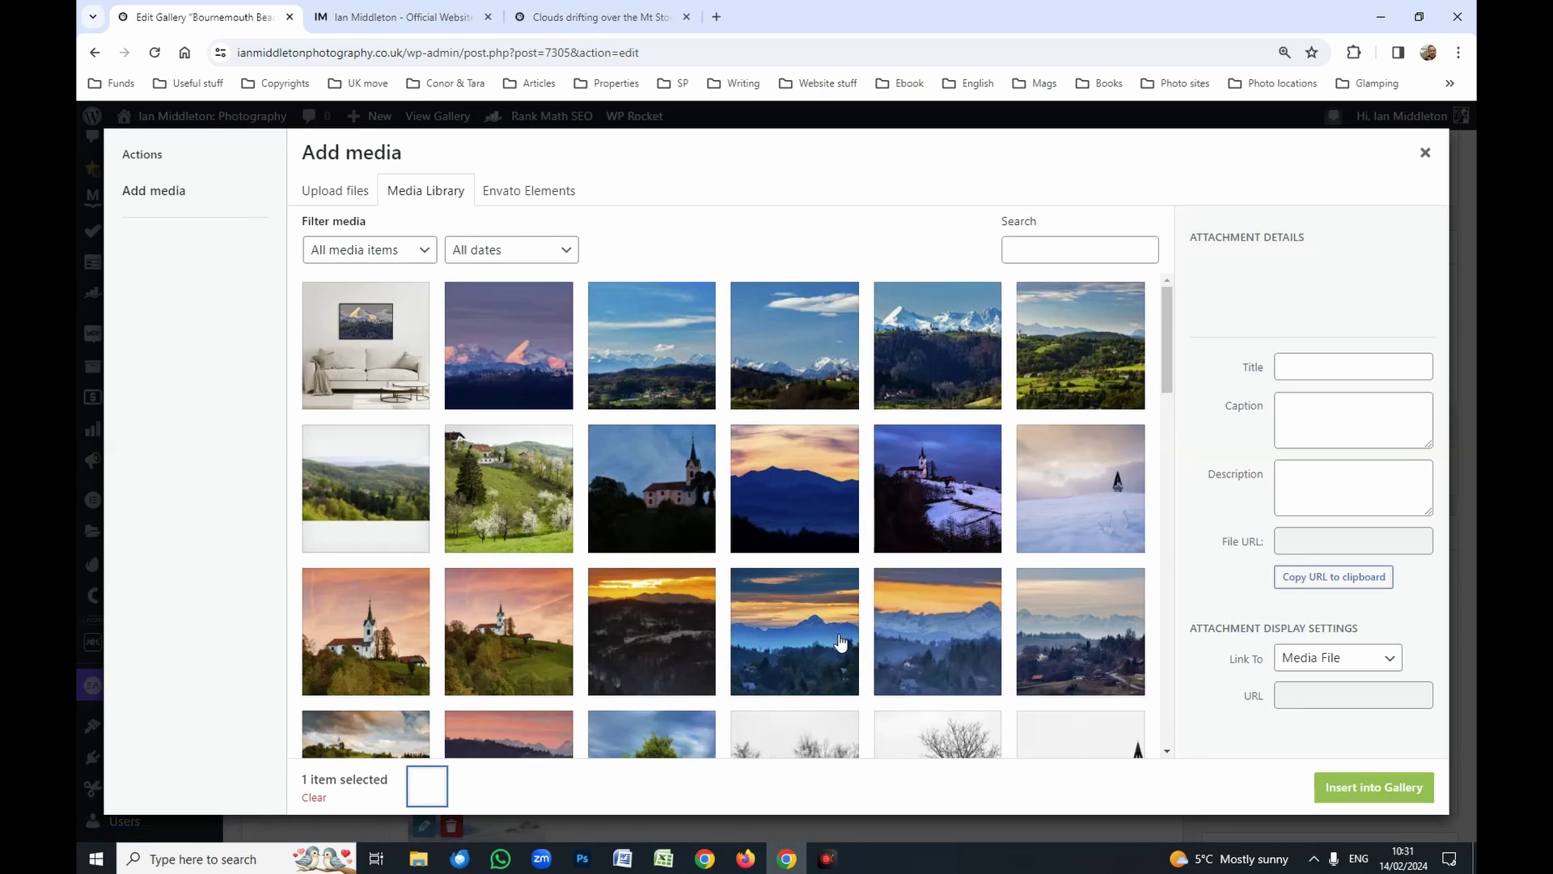
left_click(359, 204)
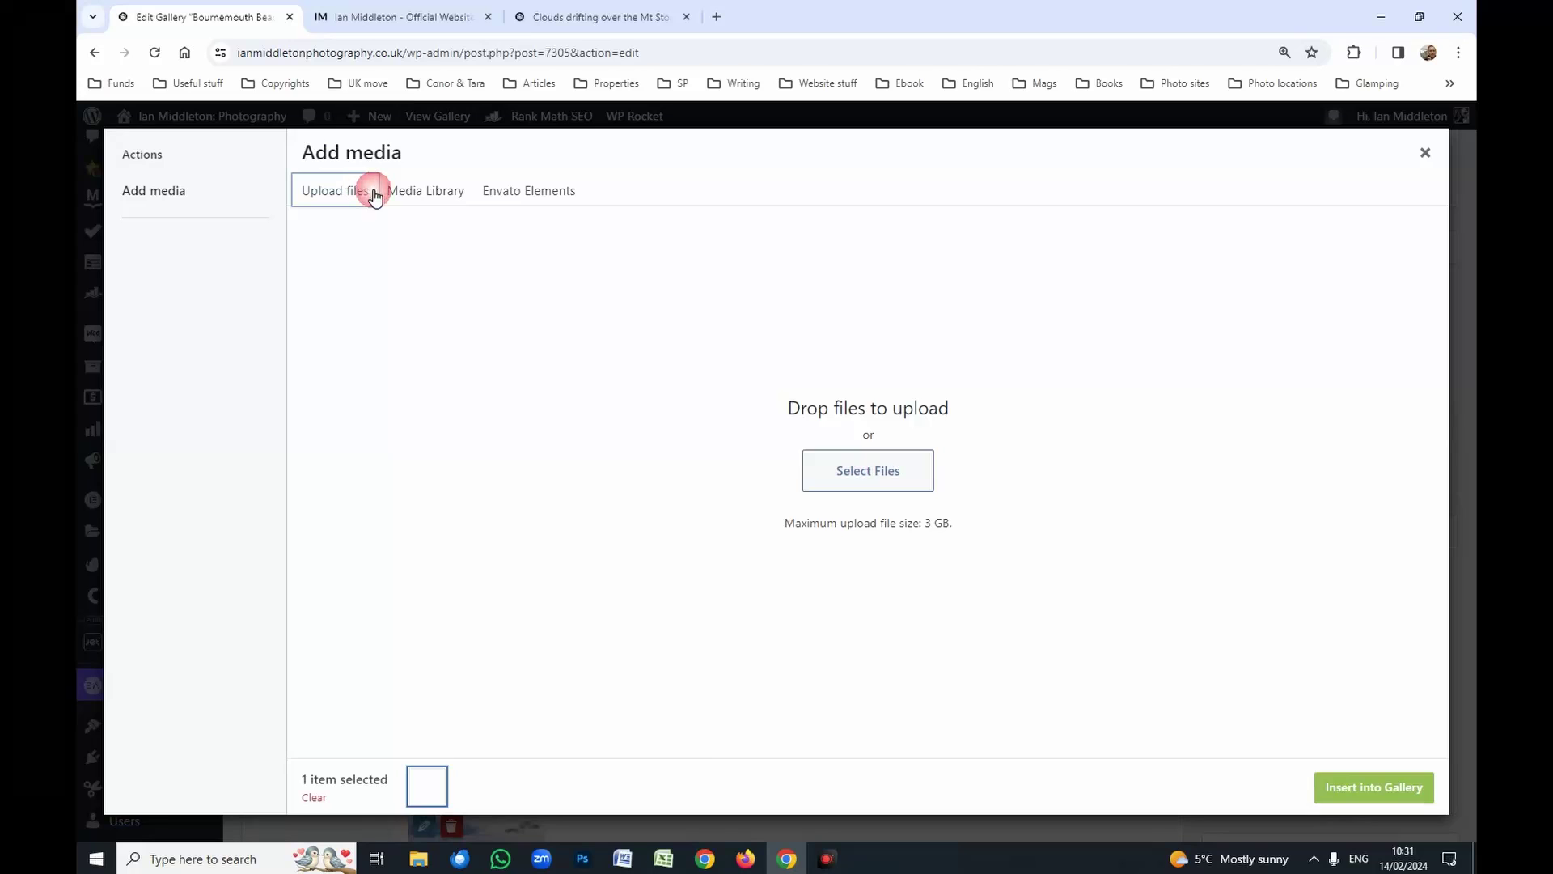
left_click(1424, 157)
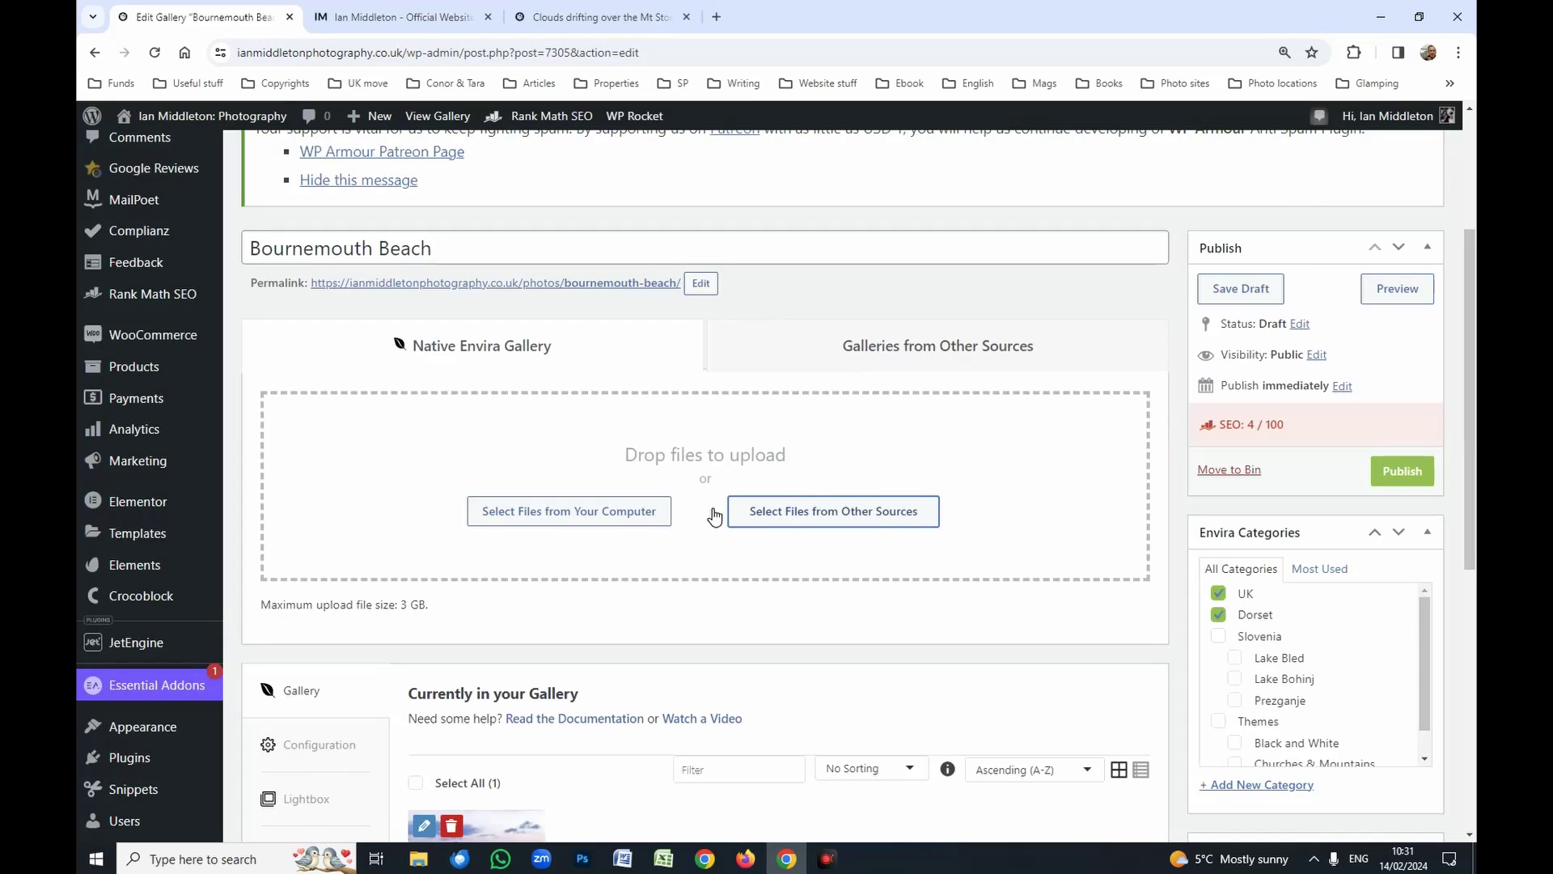
Open the metadata of the gallery's beach image and examine its title, caption, alt text, URL and tags fields
scroll(708, 516, "down", 4)
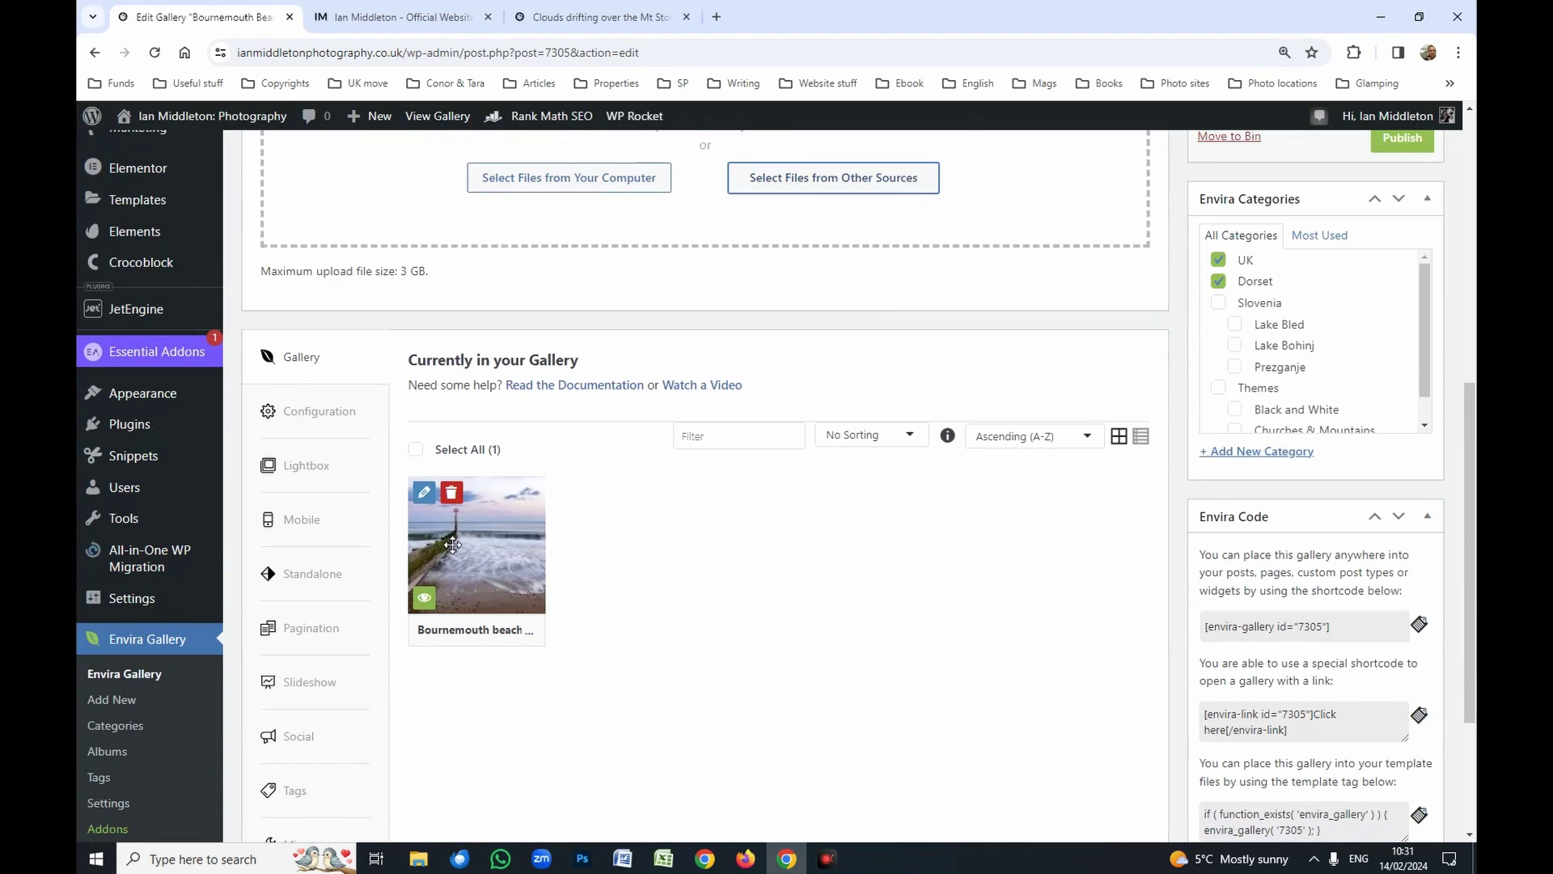
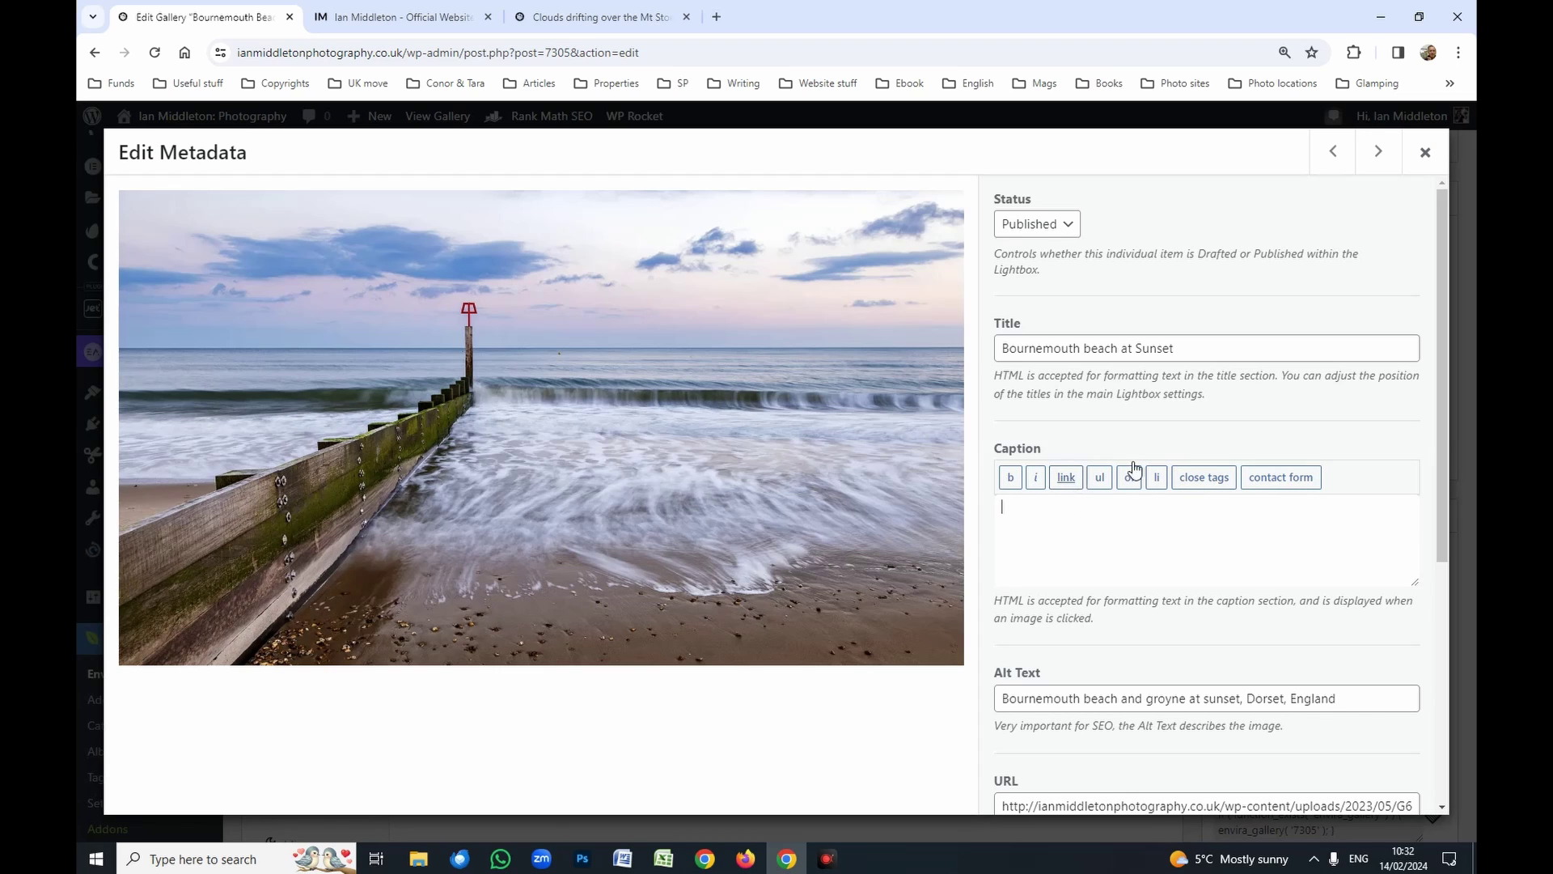
left_click(1020, 352)
left_click_drag(1185, 347, 988, 359)
left_click(1060, 536)
scroll(1066, 534, "down", 2)
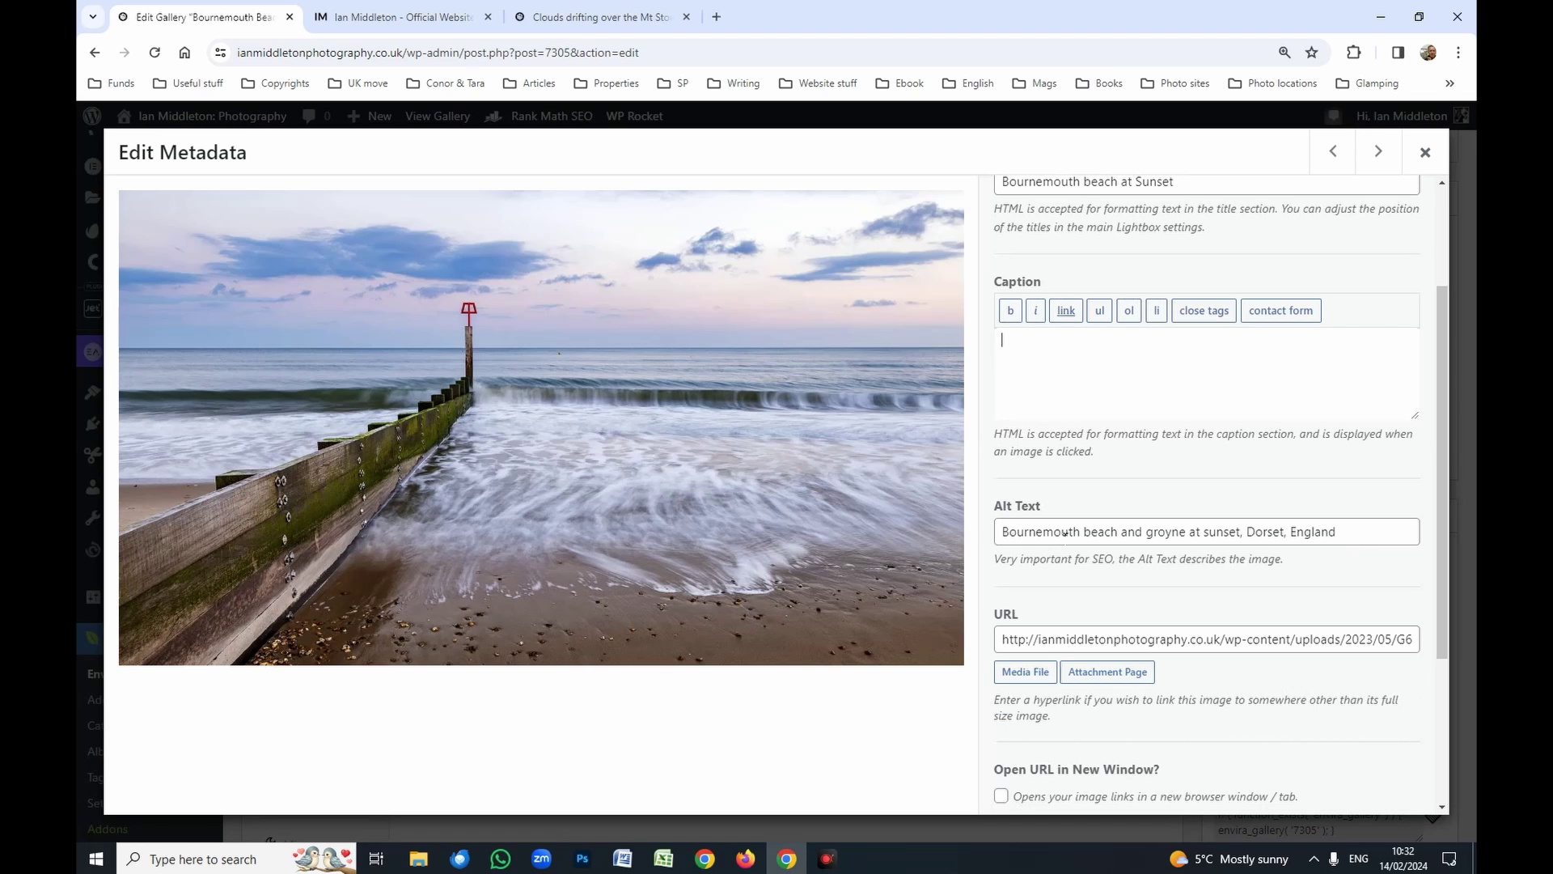
scroll(1060, 532, "down", 3)
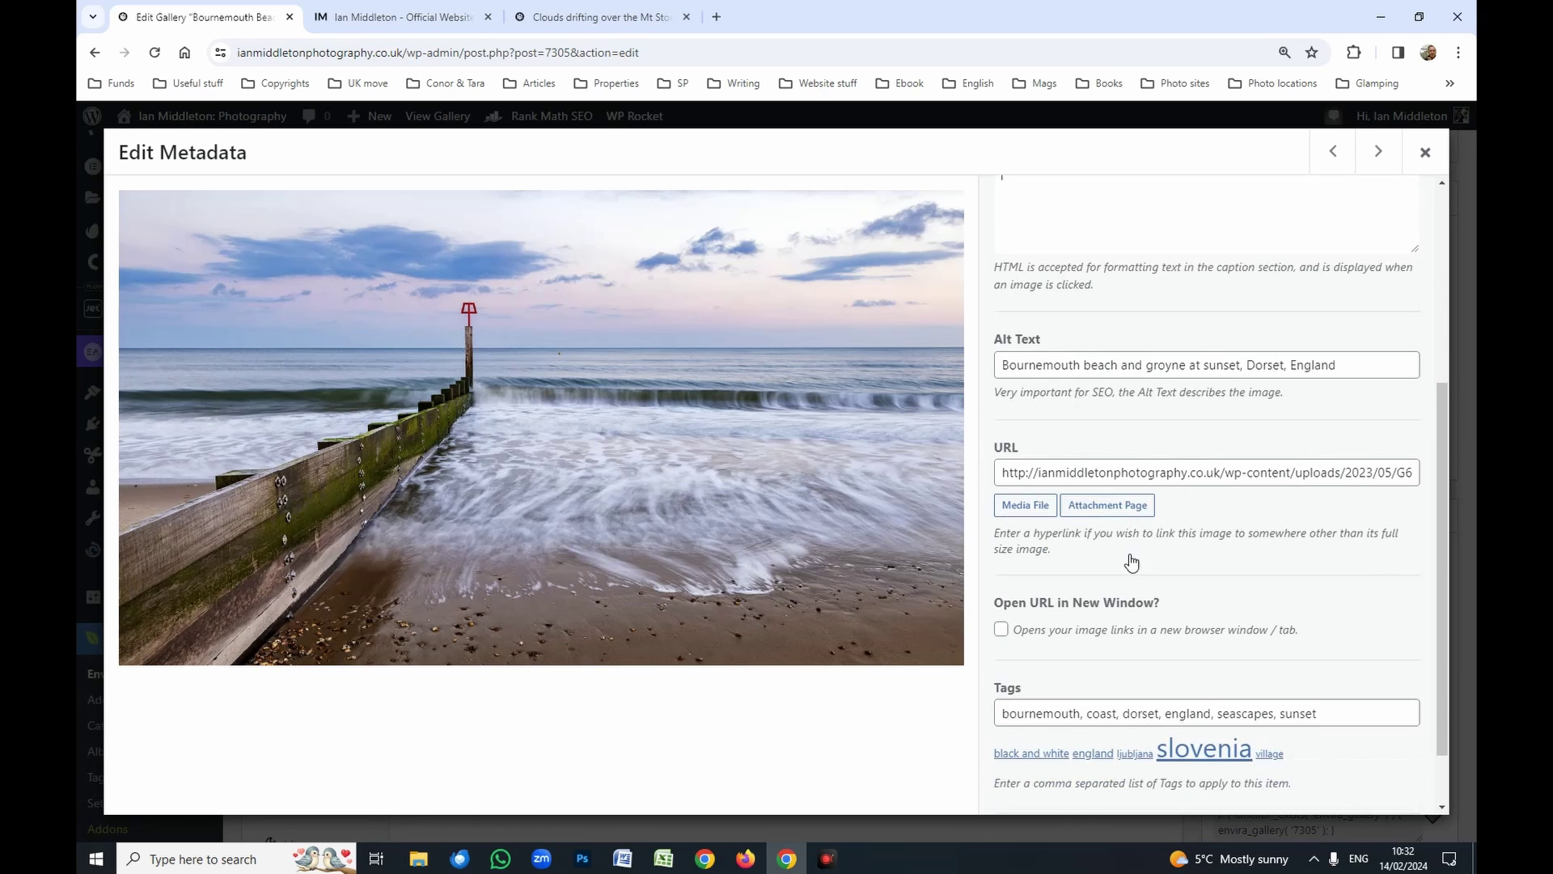
scroll(1076, 637, "up", 5)
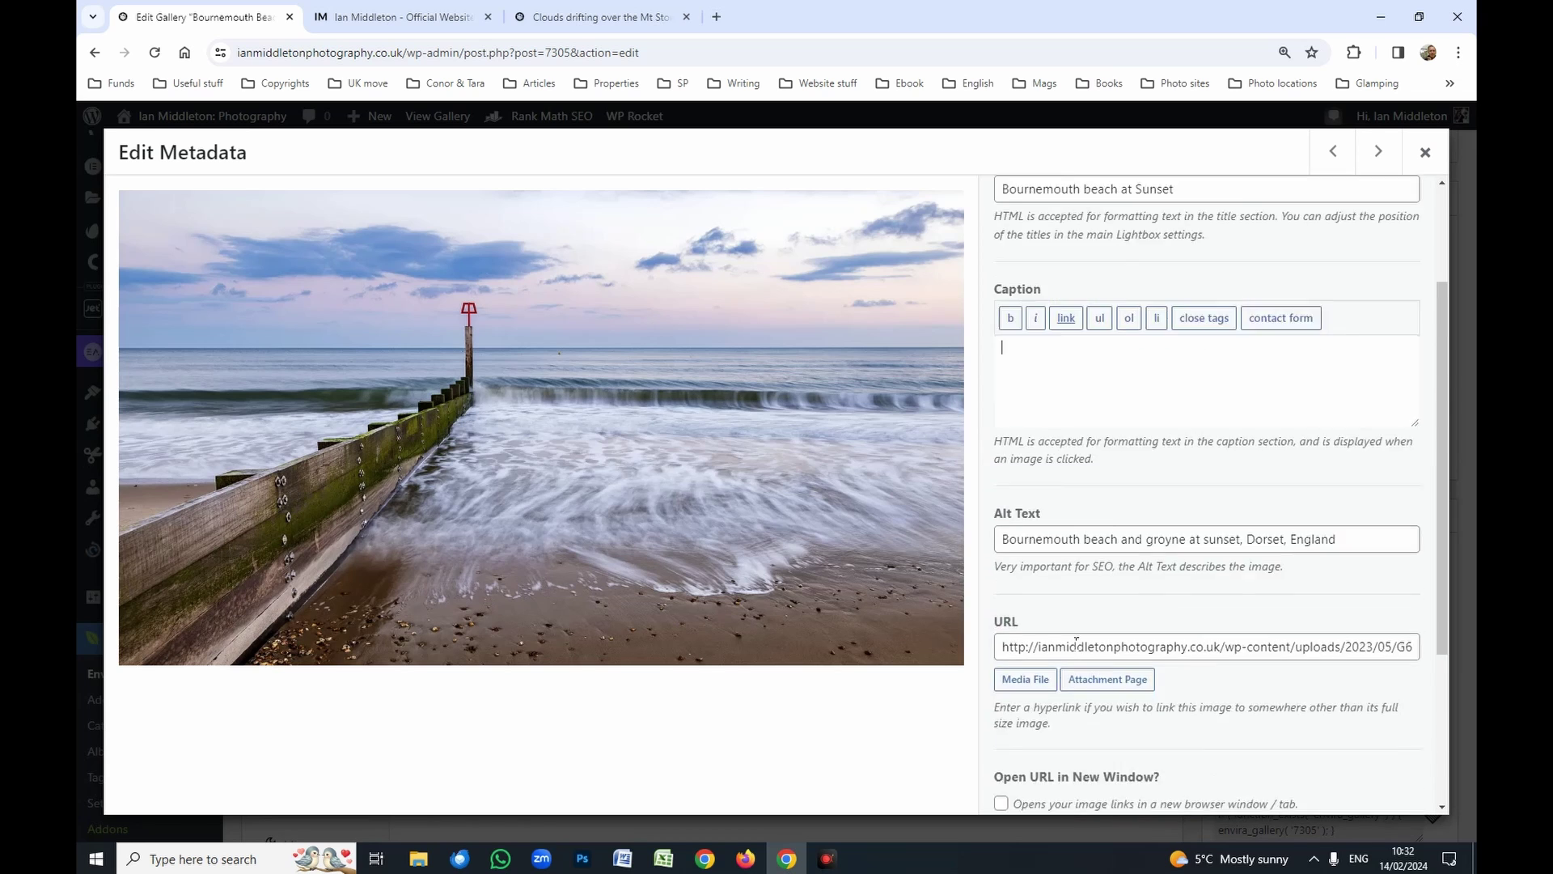
left_click(1036, 523)
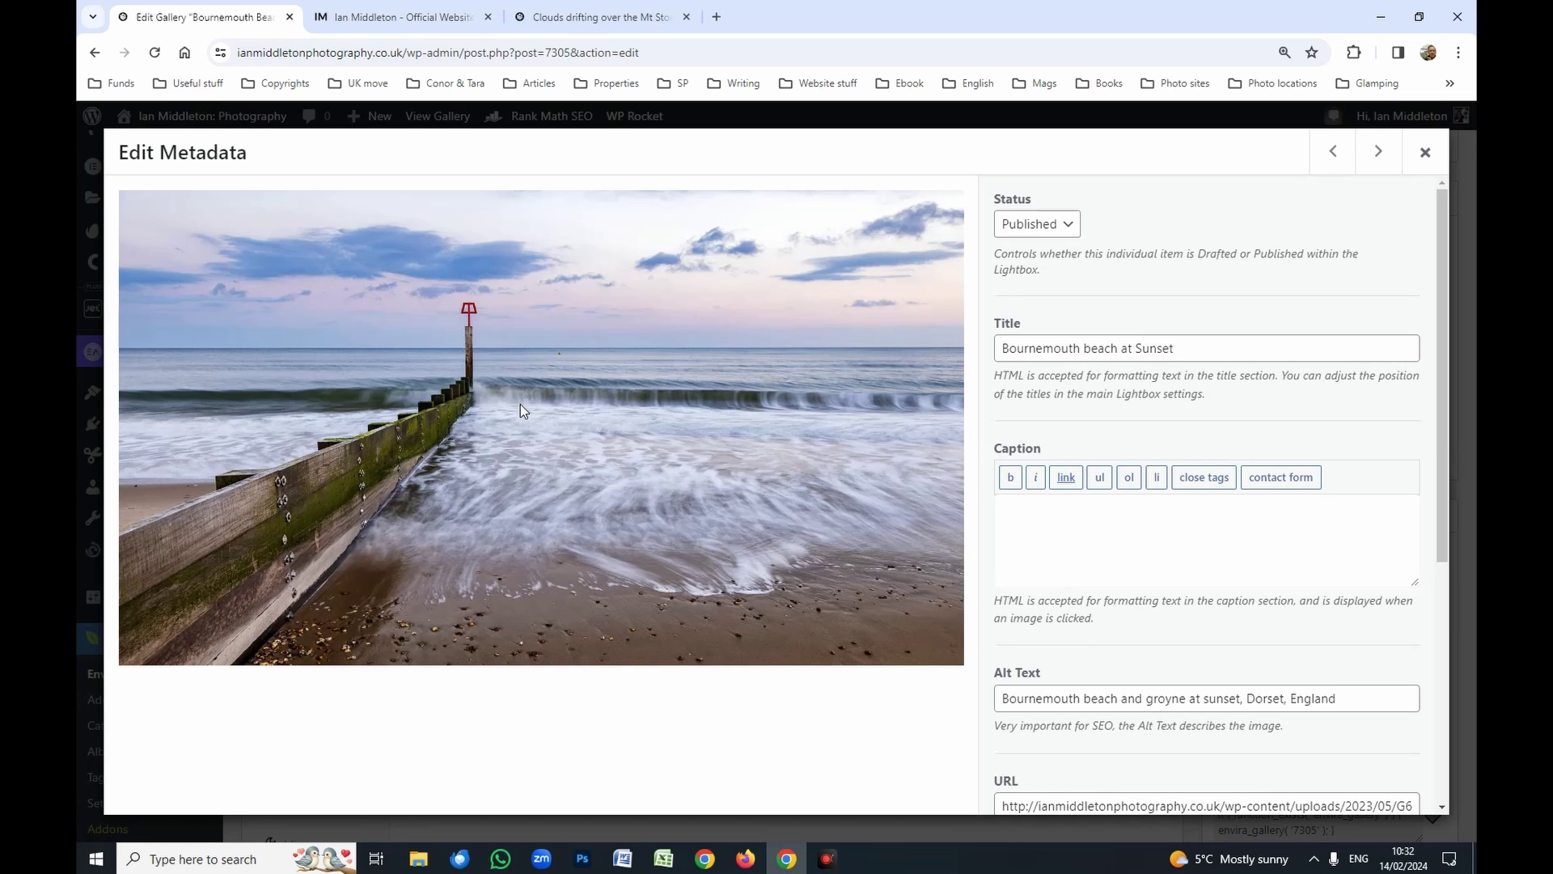
Look over the themed collections on the Pixels print shop site and return to the image metadata
left_click(605, 21)
left_click(436, 21)
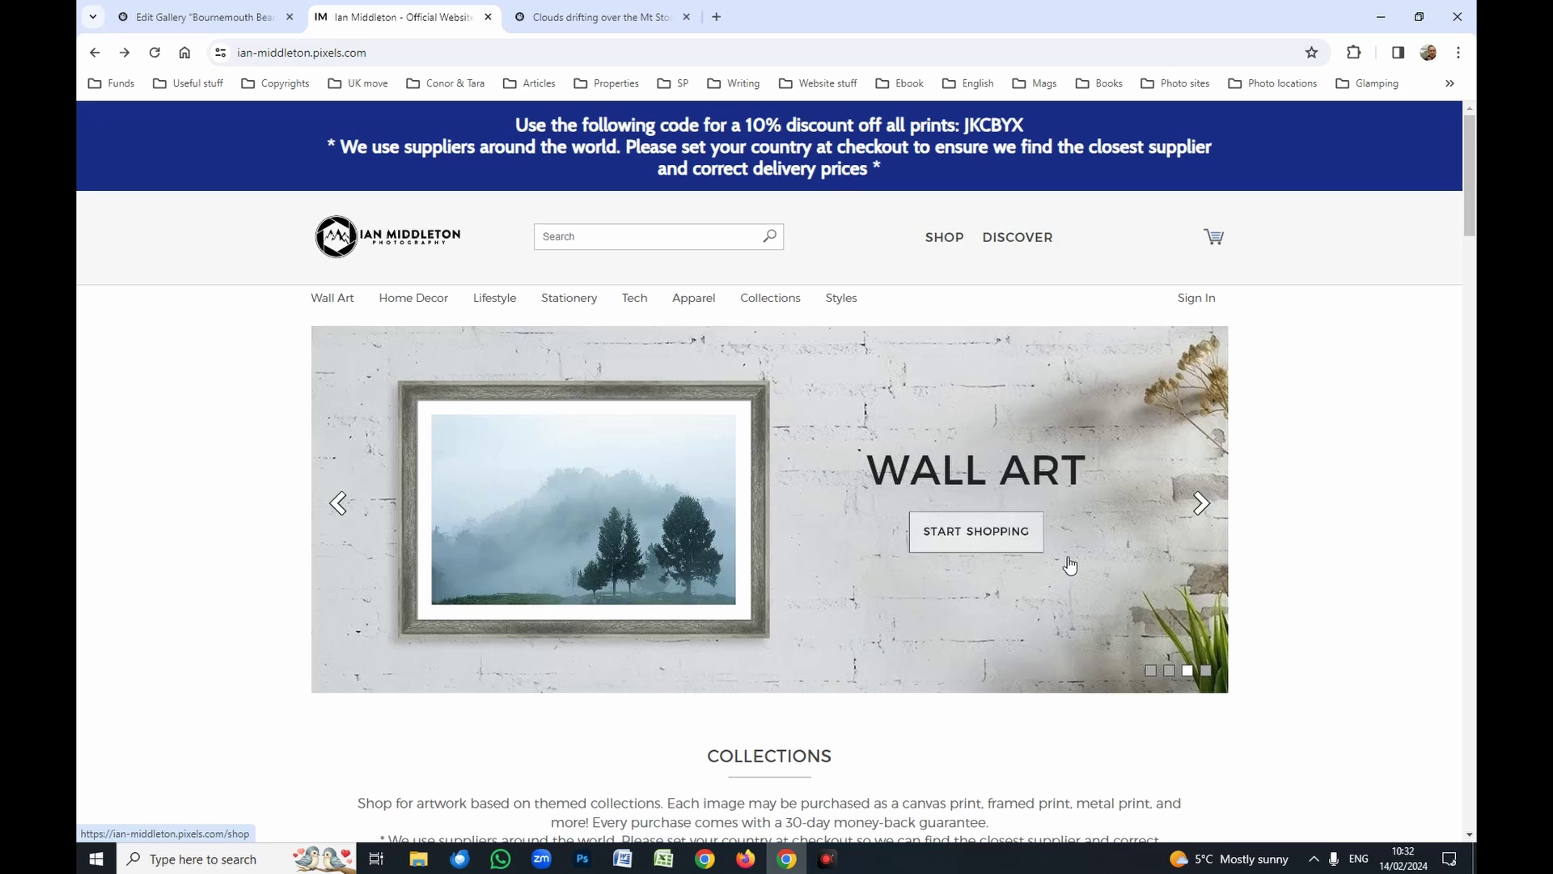
scroll(1076, 514, "down", 4)
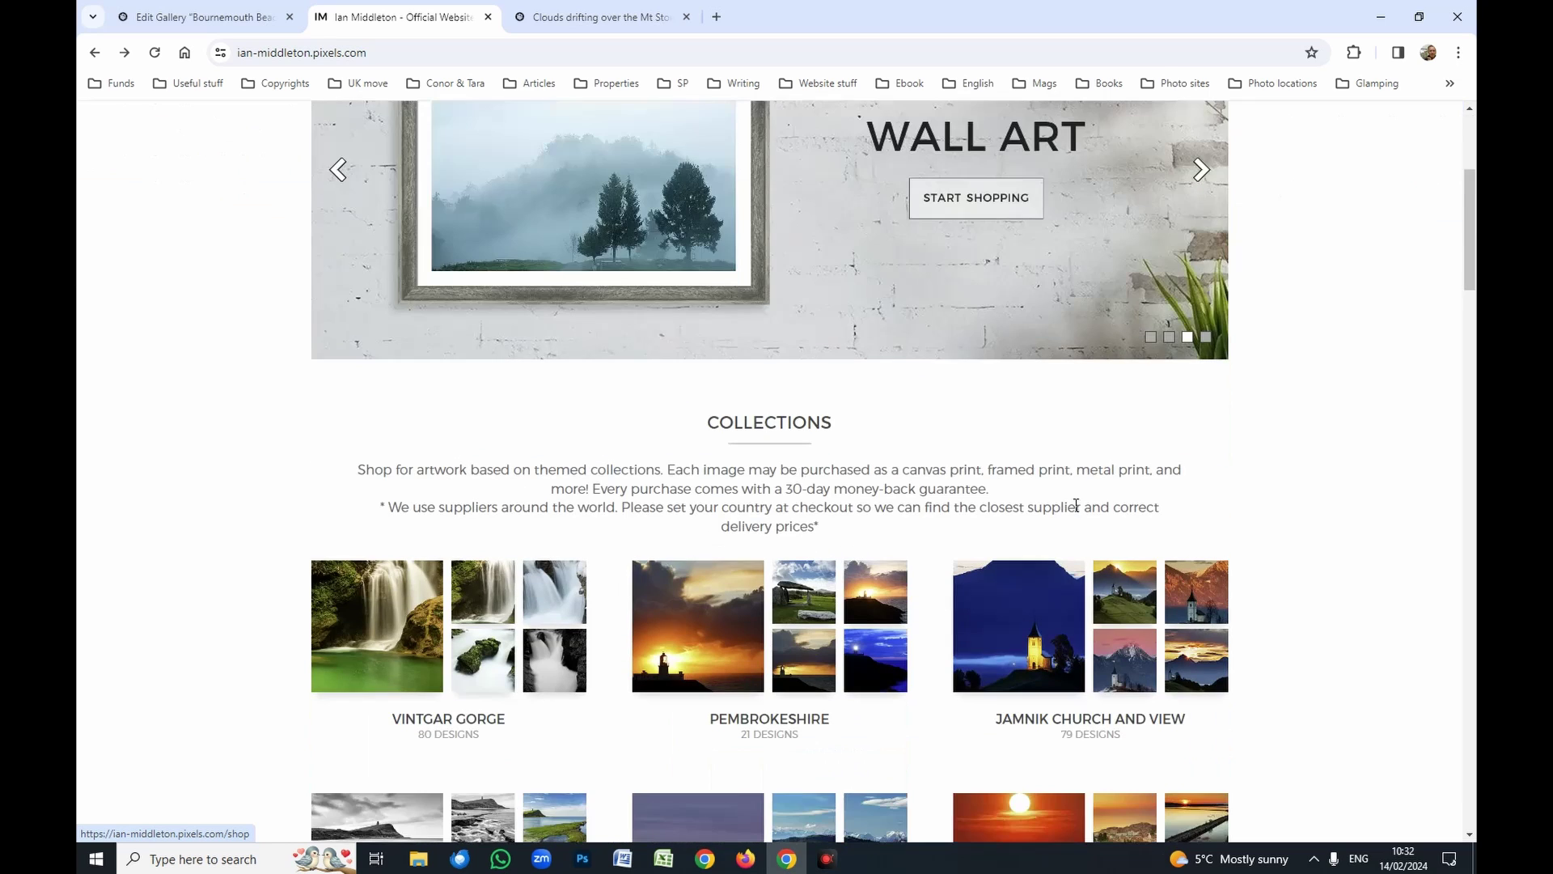
scroll(555, 323, "down", 4)
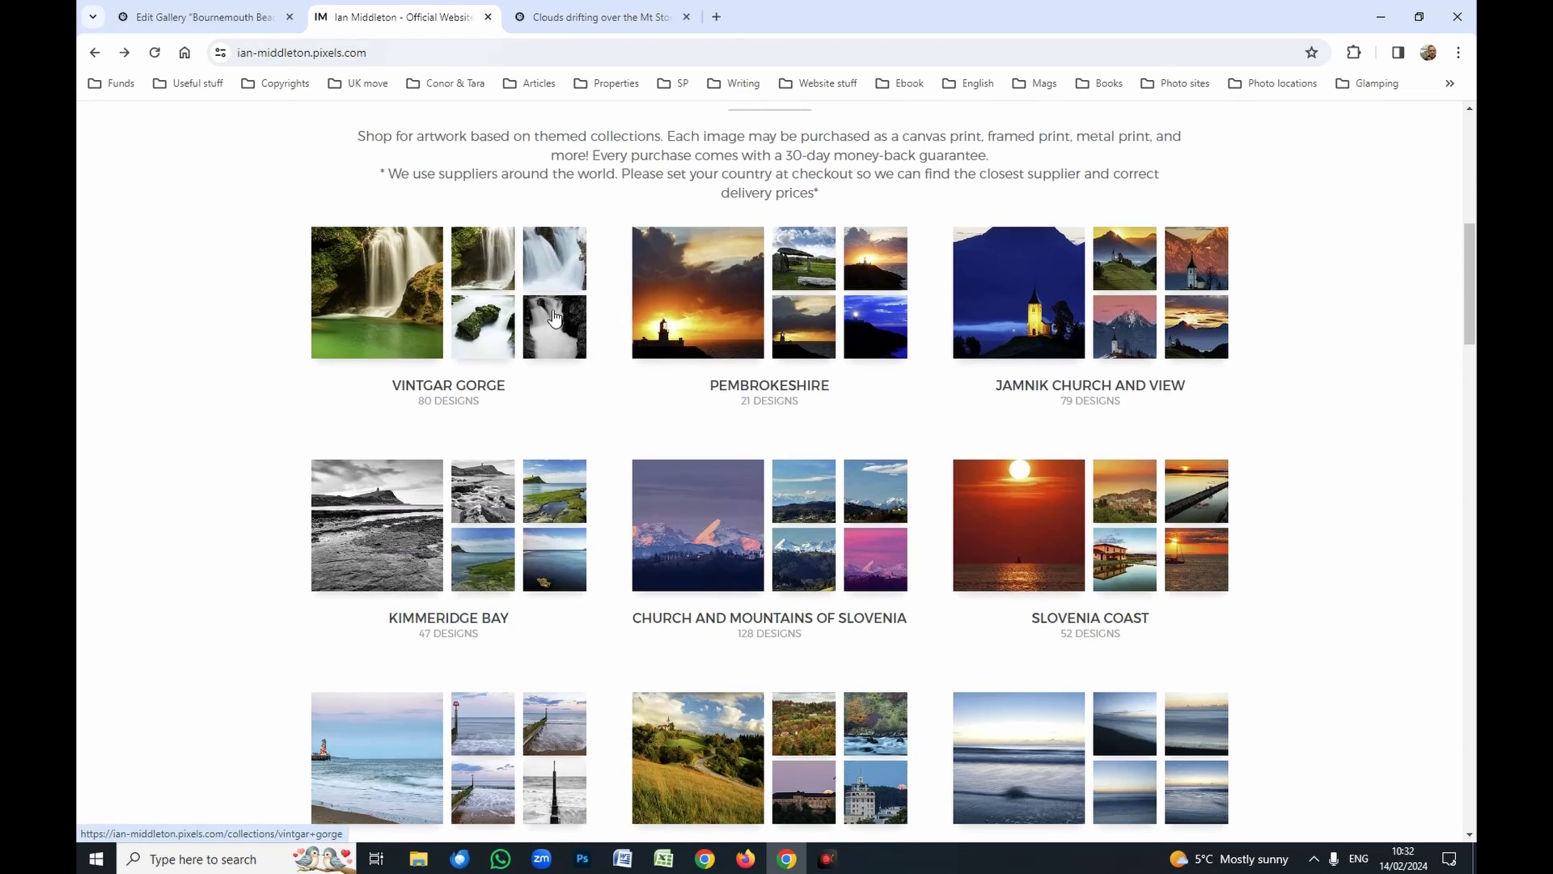
left_click(194, 17)
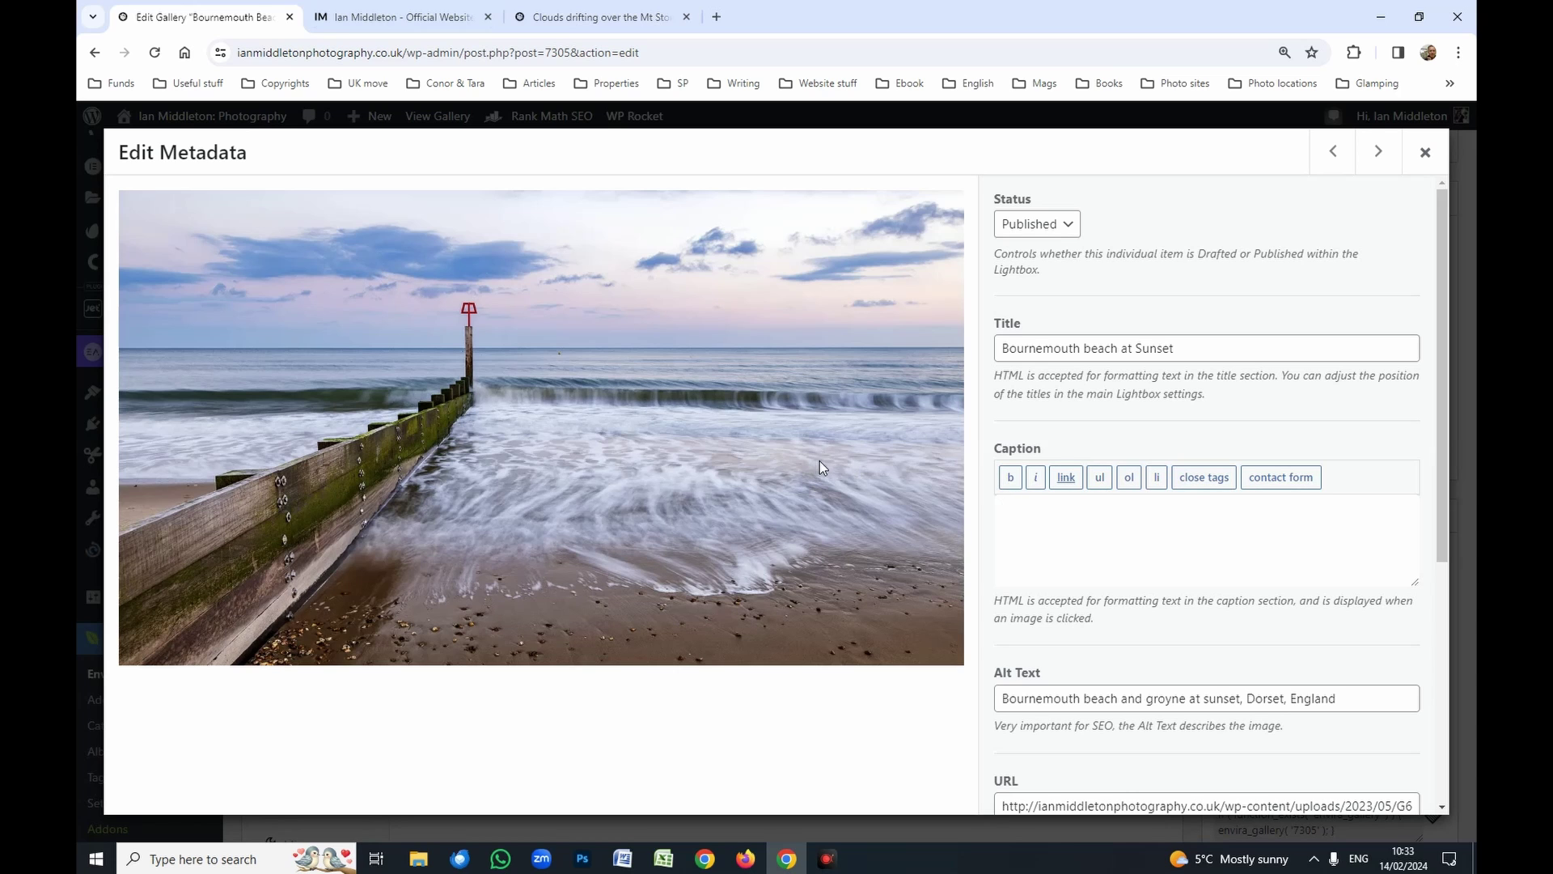
Find the Bournemouth beach at Sunset #2 print in the Pixels shop's Bournemouth Beach collection and open its page
left_click(442, 29)
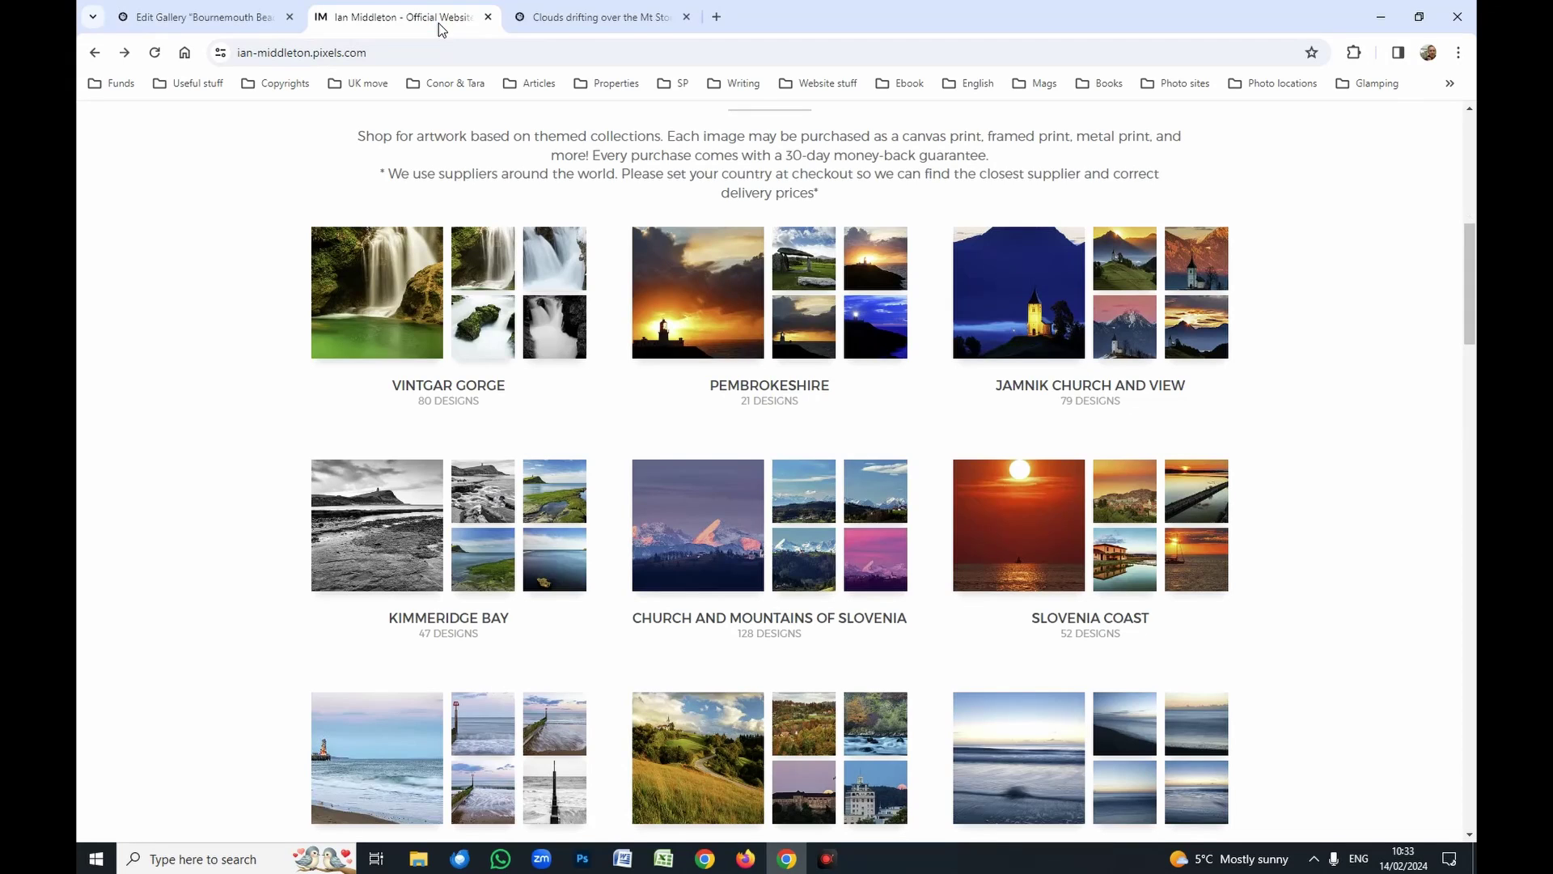
scroll(740, 482, "down", 3)
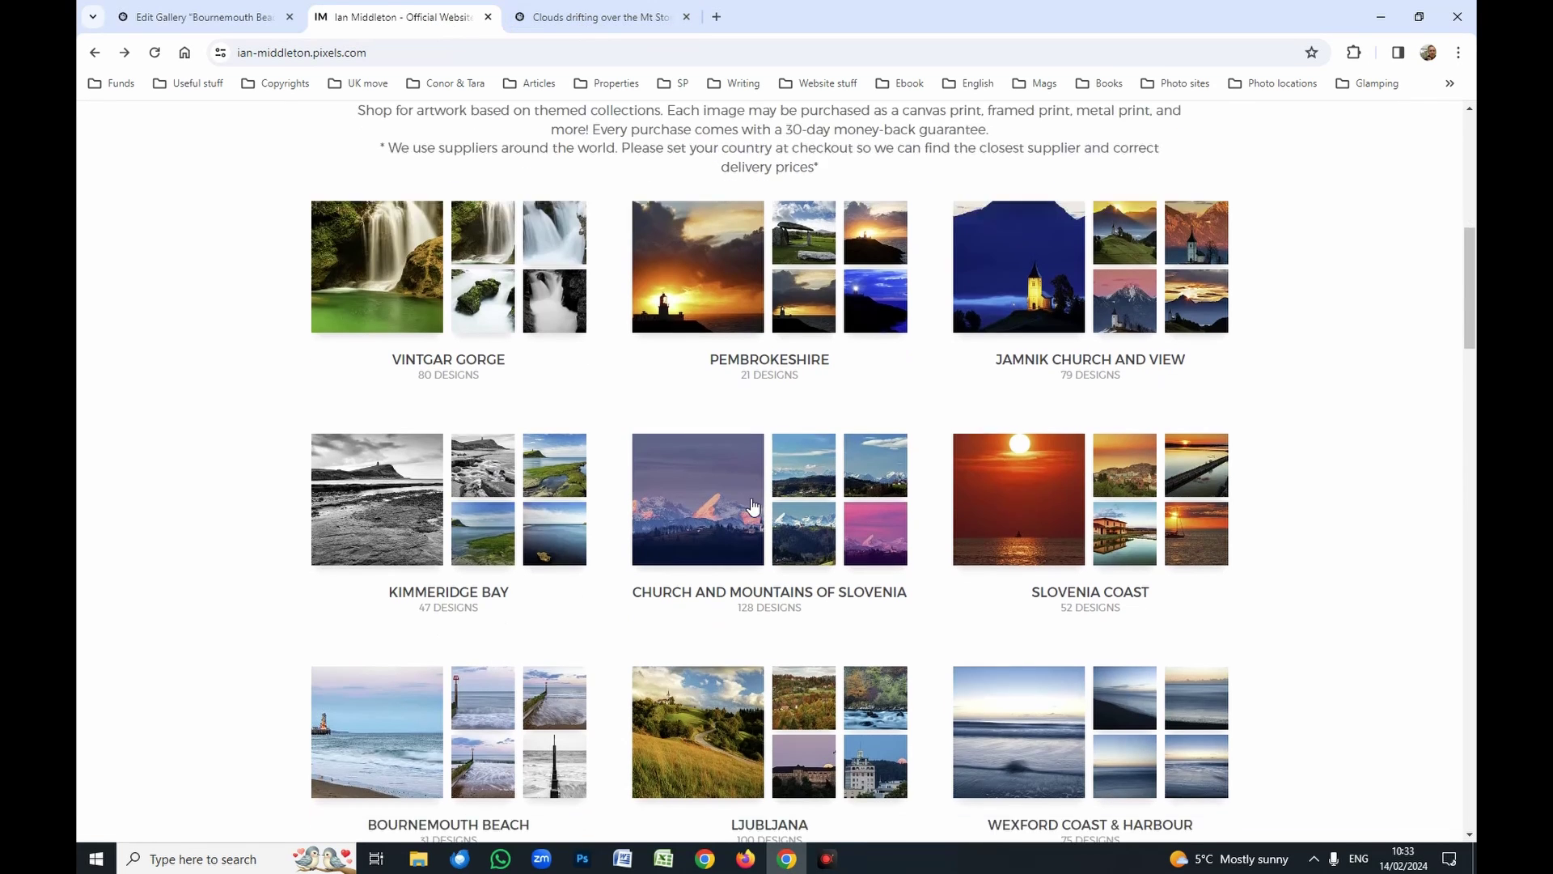
left_click(576, 525)
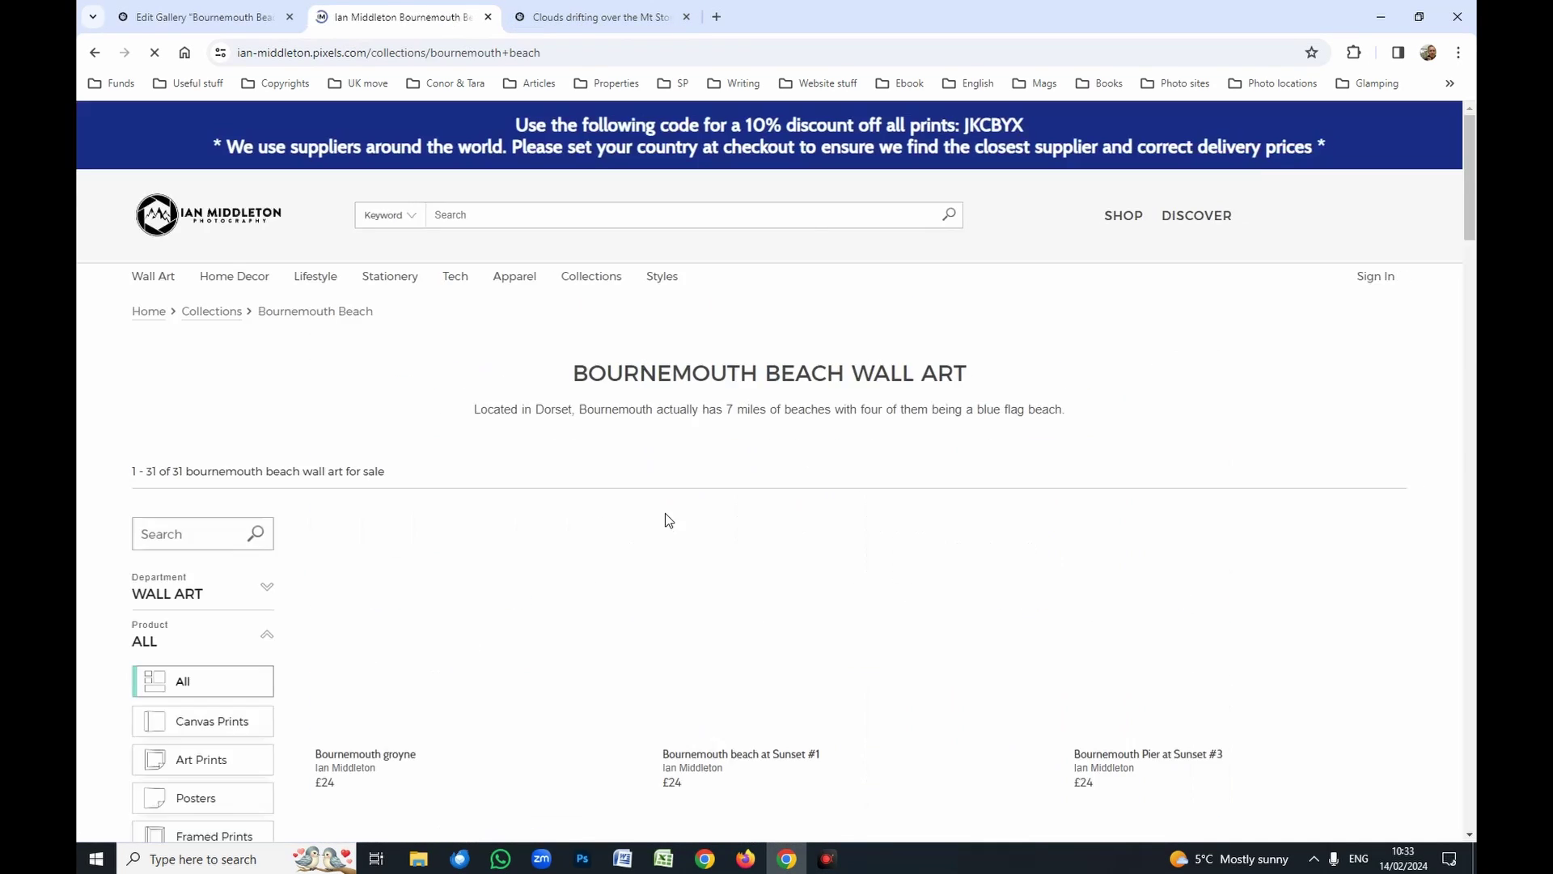
scroll(666, 502, "down", 20)
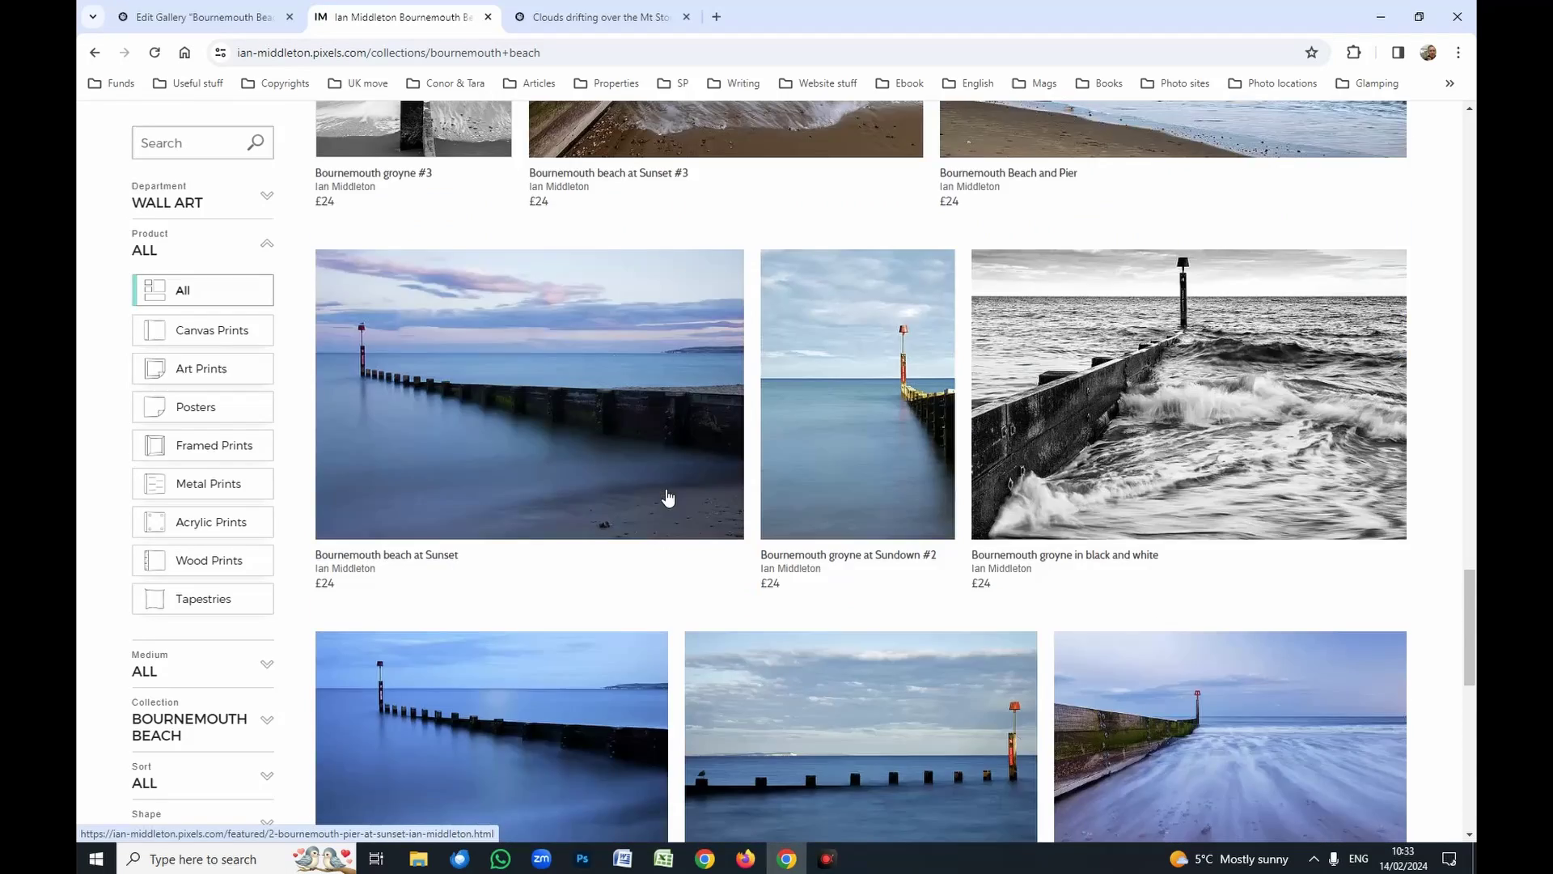
scroll(667, 496, "down", 10)
left_click(666, 488)
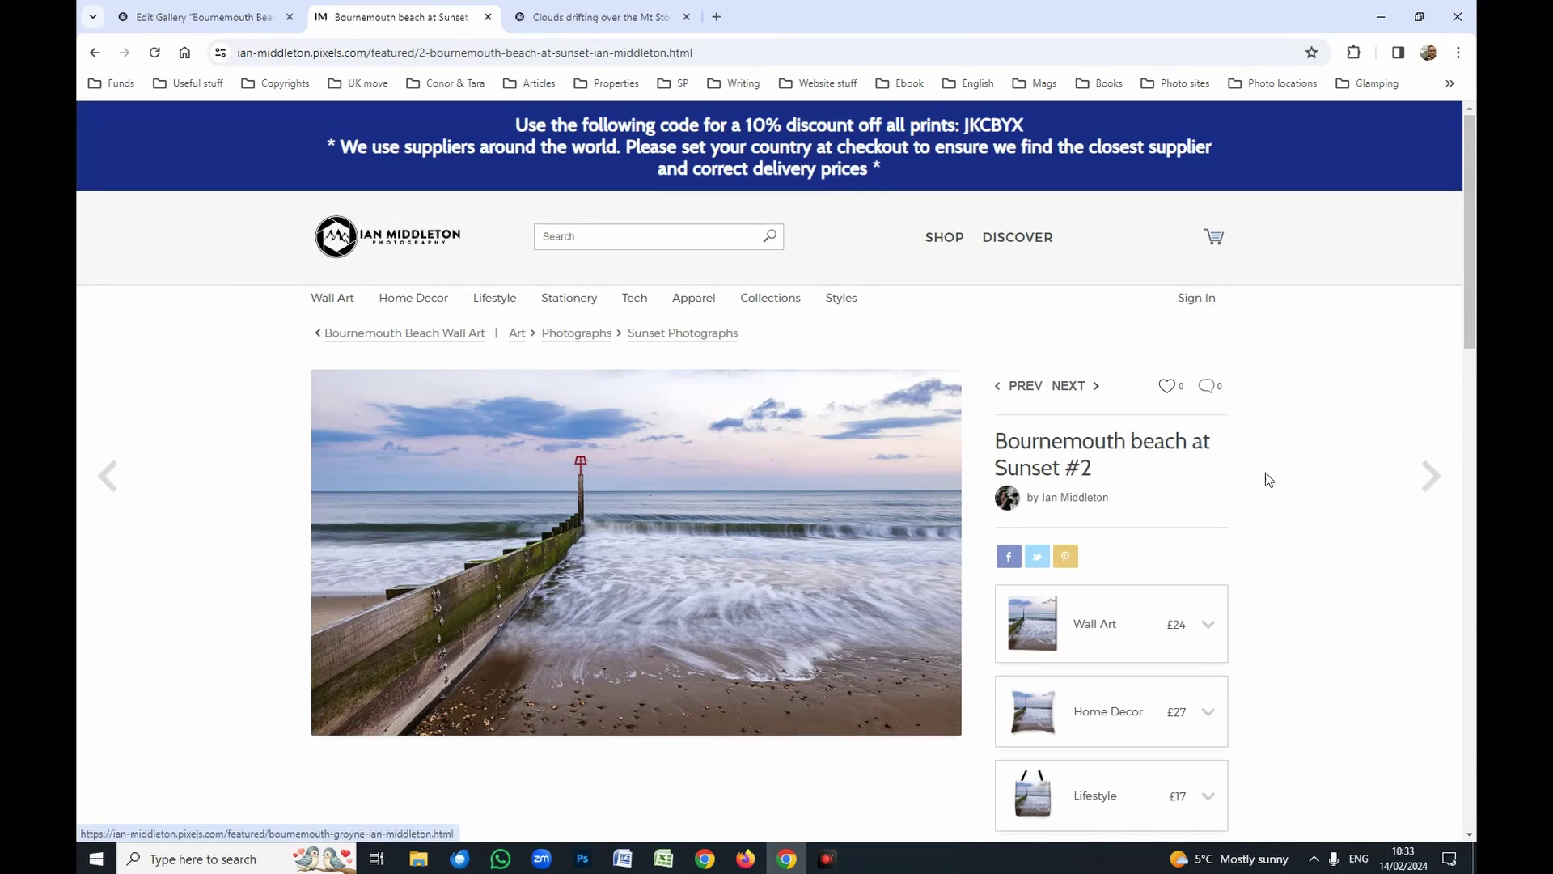
Copy the full web address of the Bournemouth beach at Sunset #2 print page
left_click(229, 18)
left_click(389, 17)
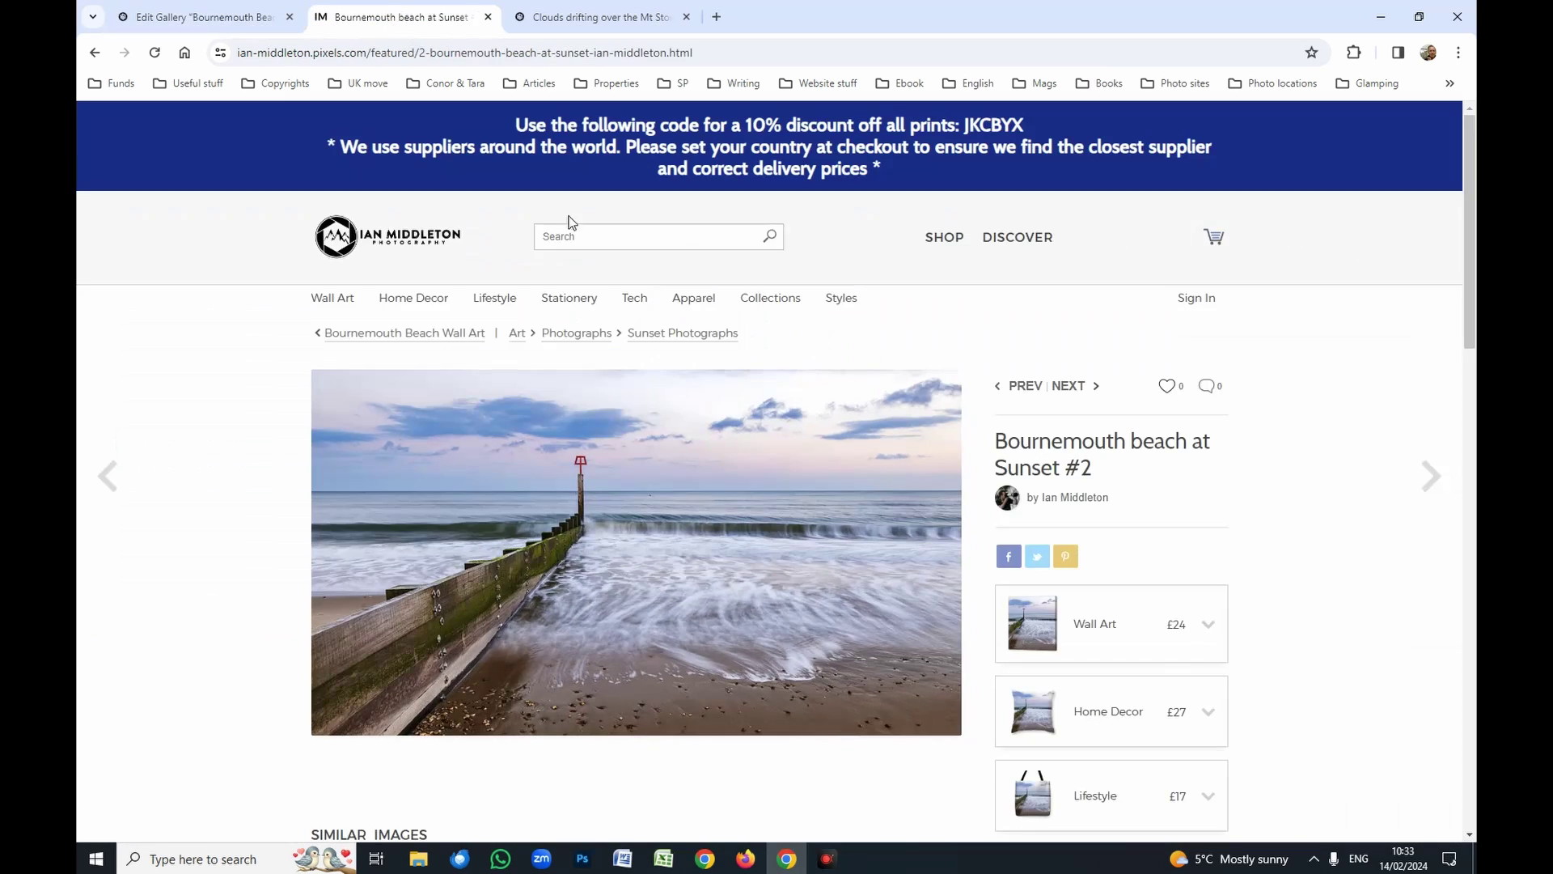
left_click_drag(748, 55, 234, 53)
right_click(369, 59)
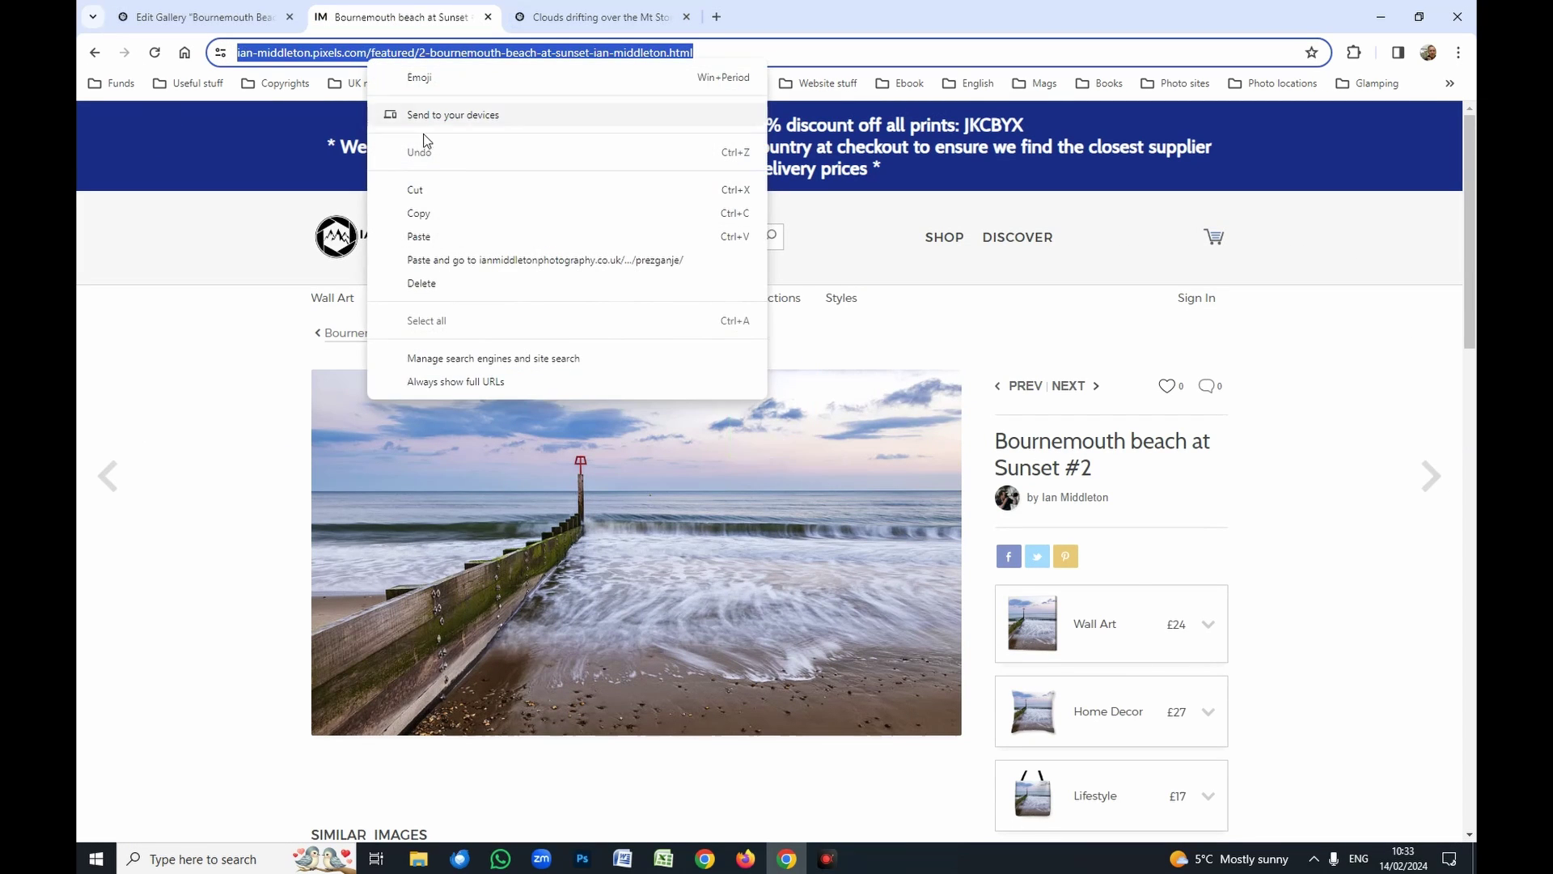
left_click(419, 213)
Insert a link to the copied print address in the image caption, with text BUY A PRINT and opening in a new tab
left_click(174, 25)
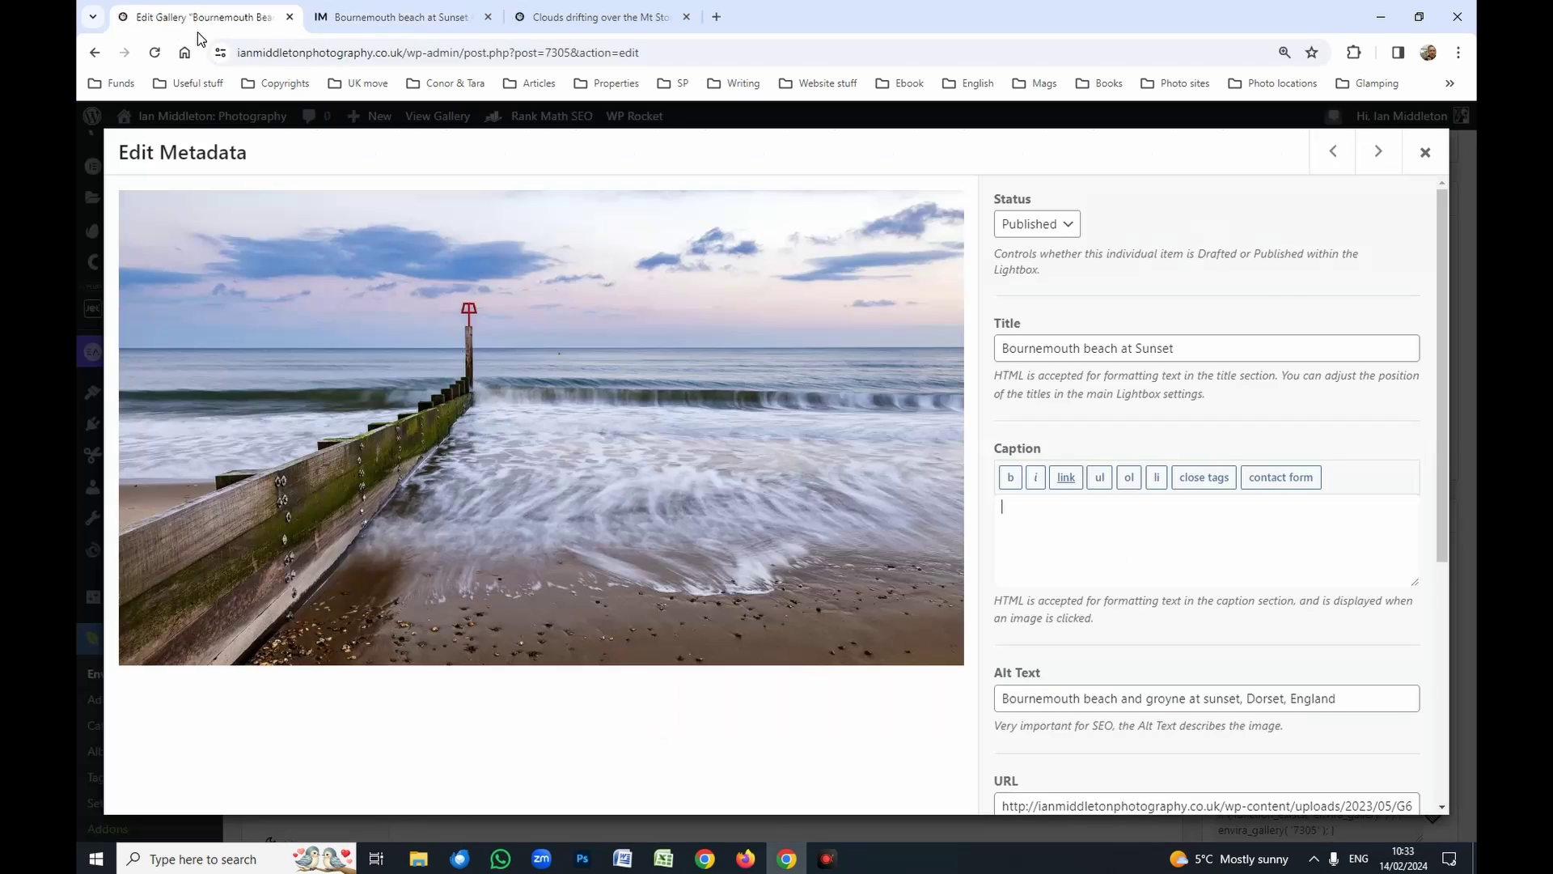
left_click(1064, 478)
right_click(701, 290)
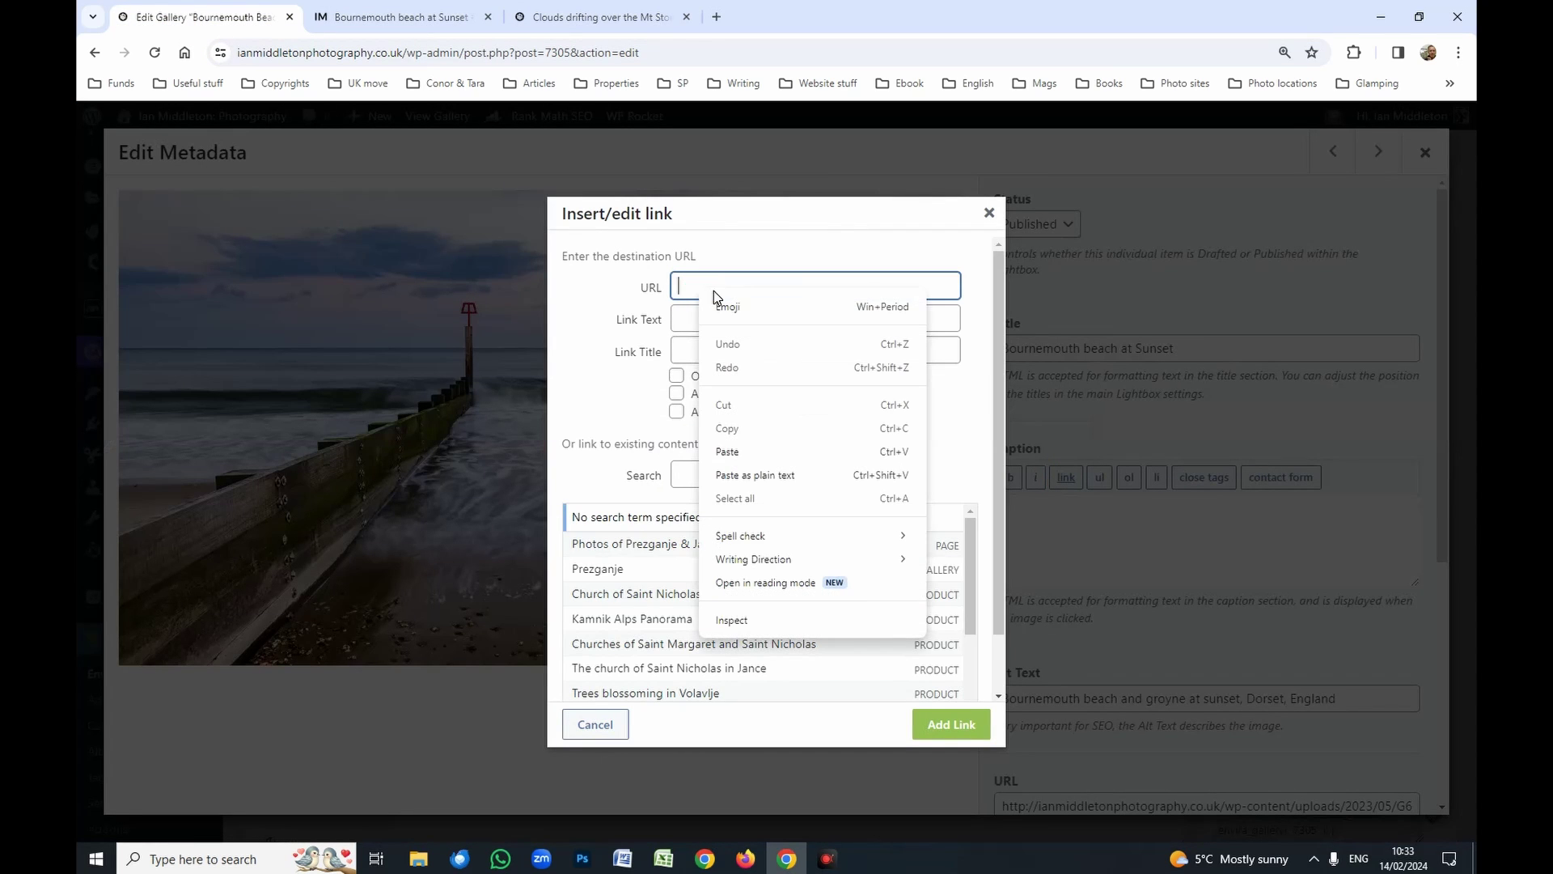
left_click(759, 451)
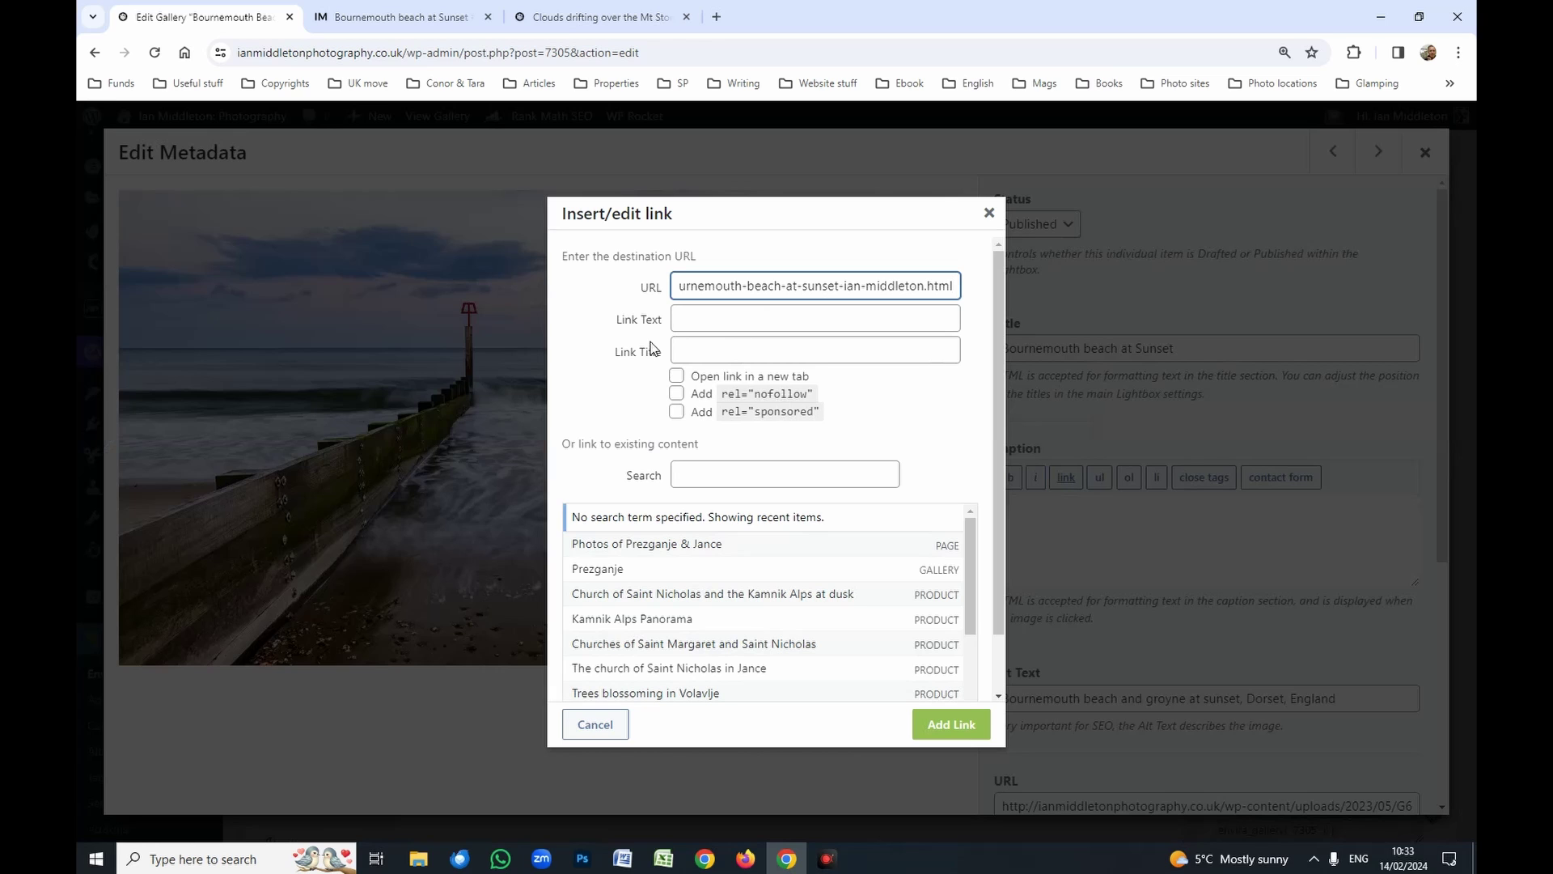
left_click(720, 320)
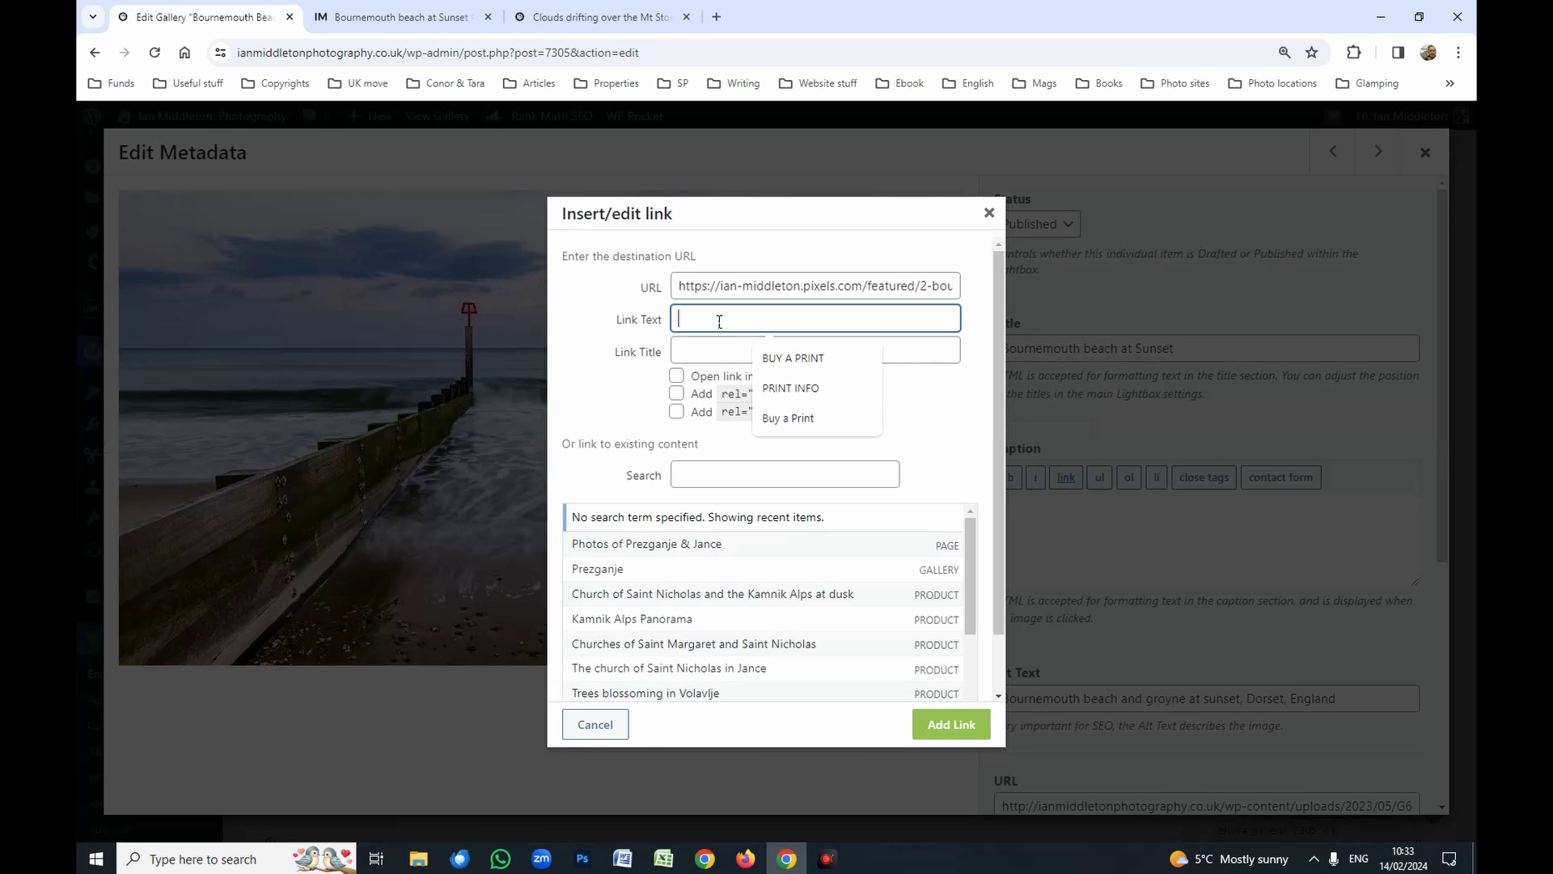
left_click(782, 360)
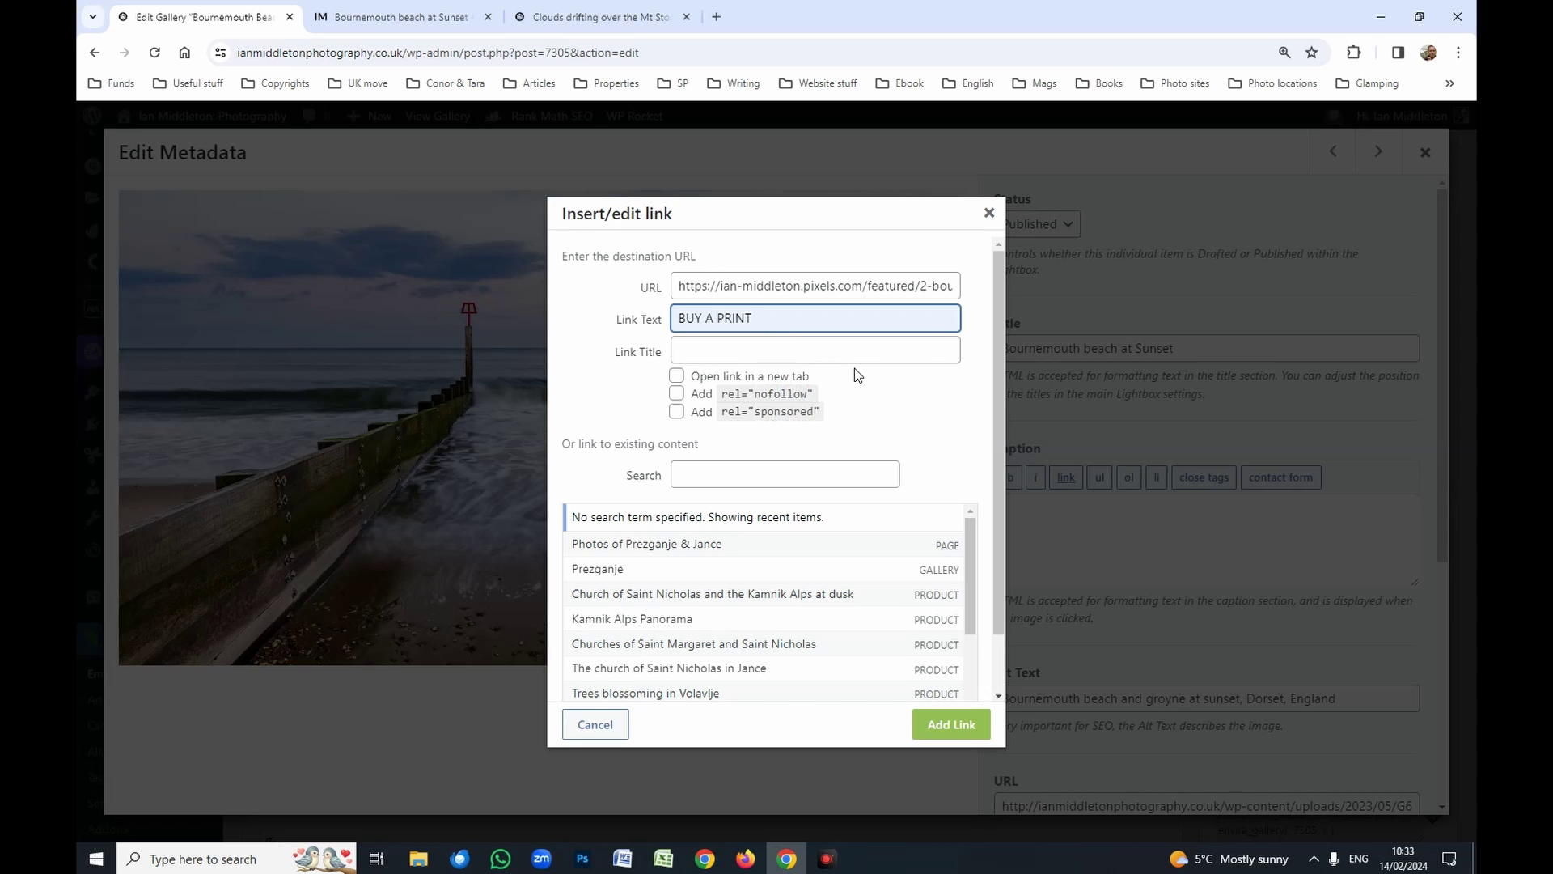
left_click(677, 376)
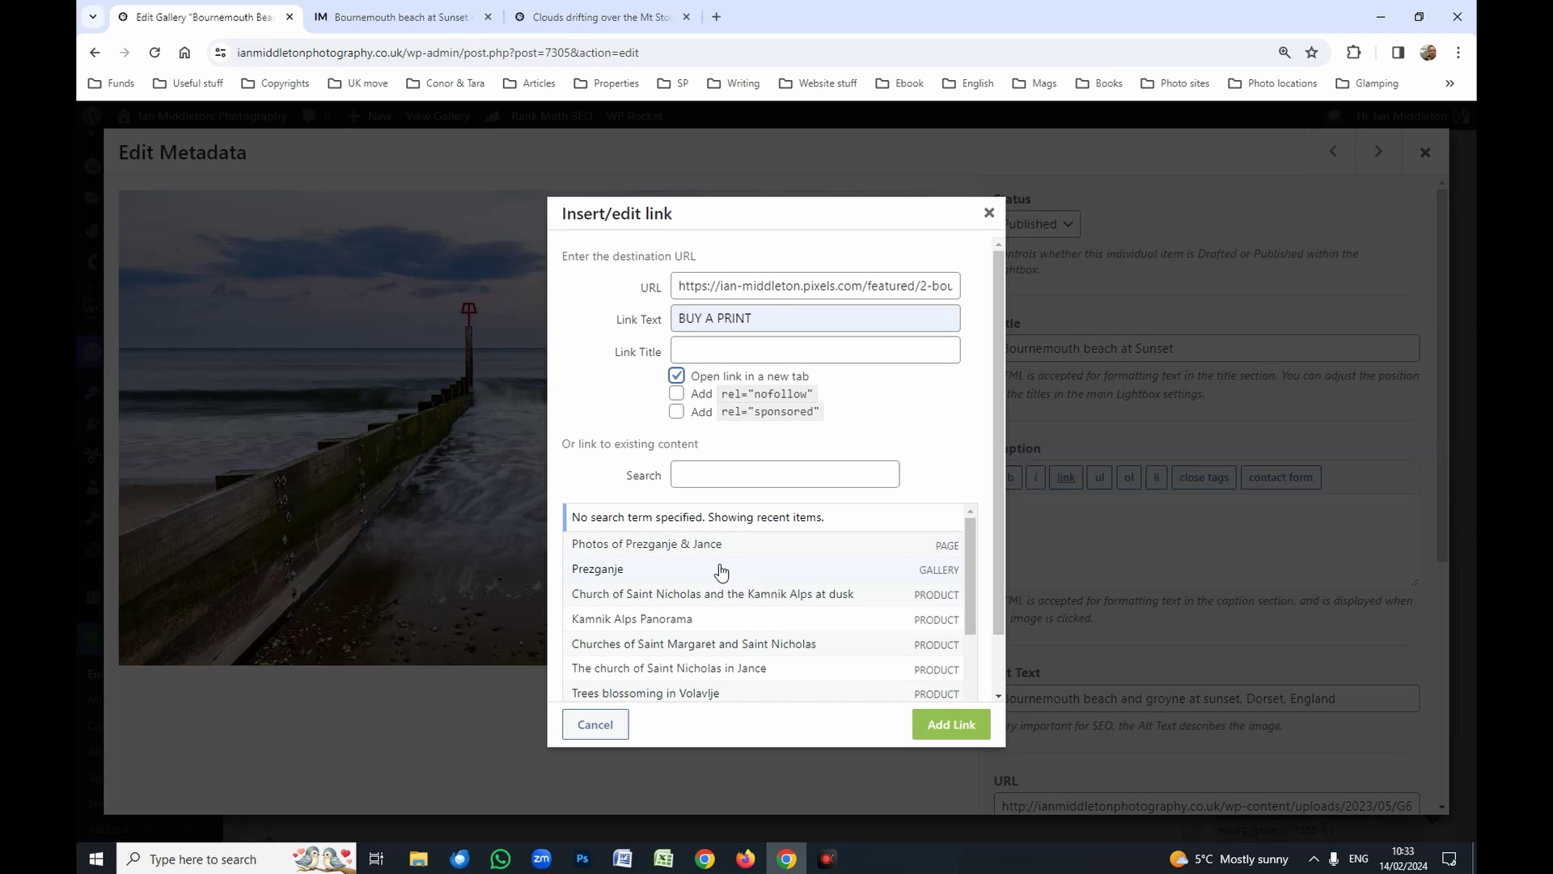
left_click(951, 727)
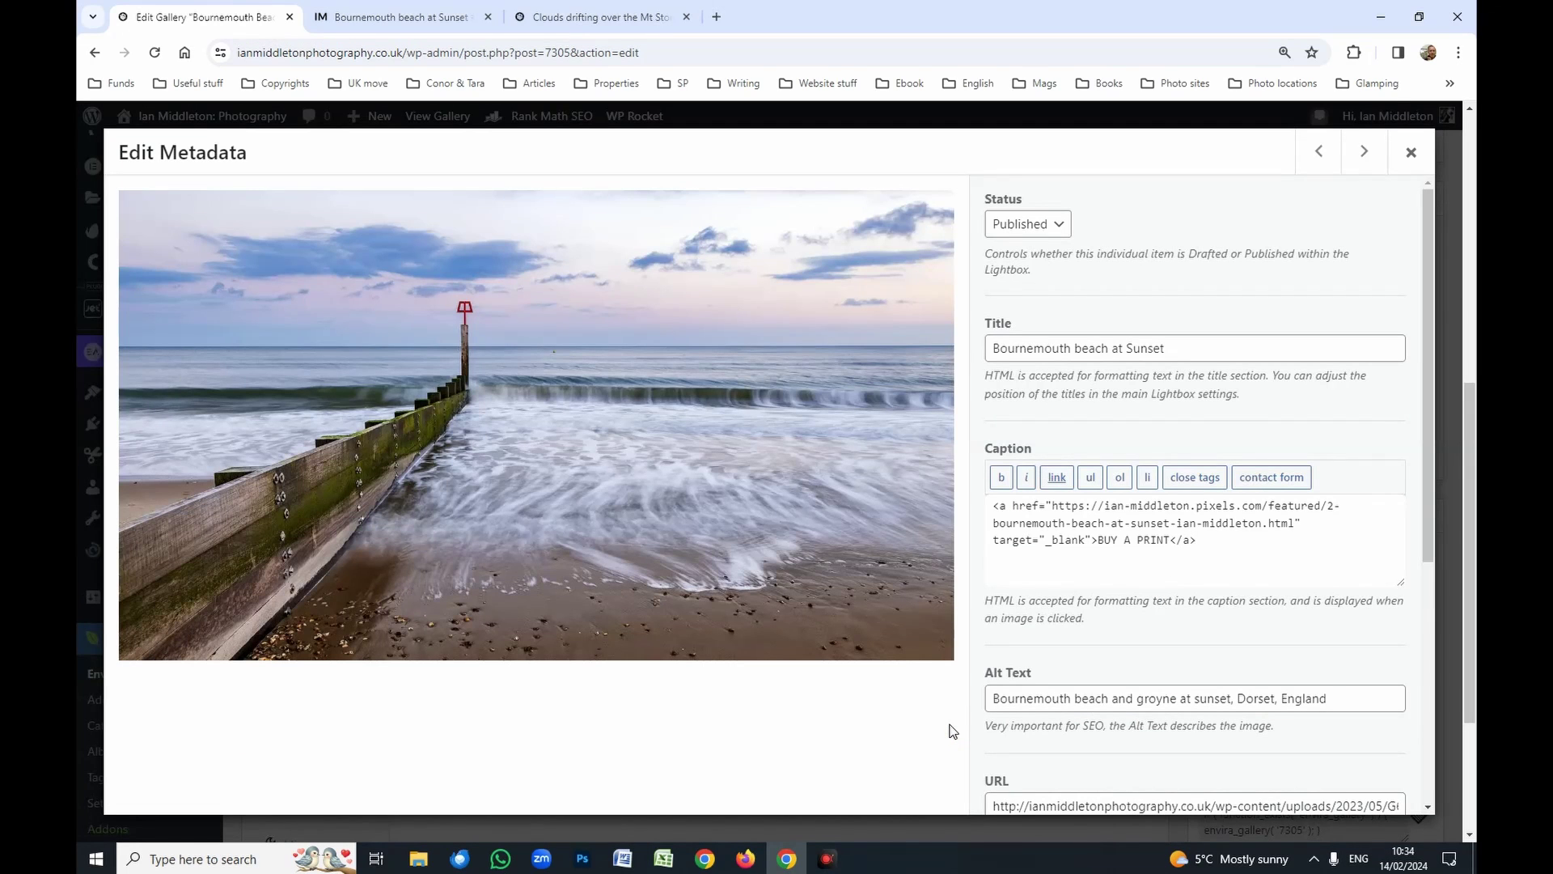
Save the beach image's metadata, close the metadata window and save the Bournemouth Beach gallery as a draft
left_click(1085, 538)
scroll(1232, 636, "down", 5)
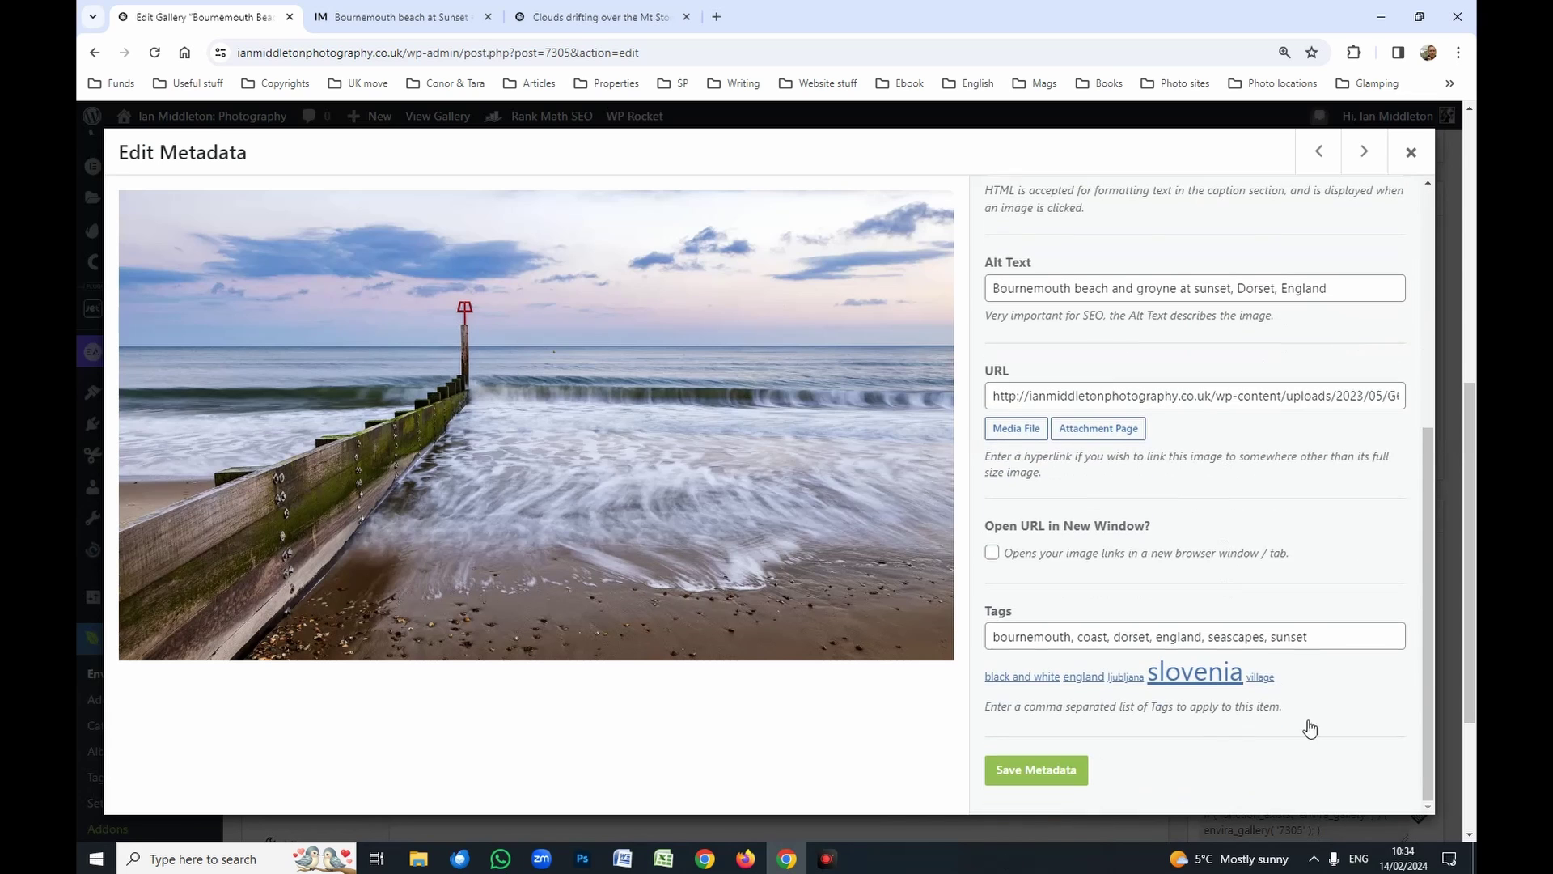
left_click(1076, 773)
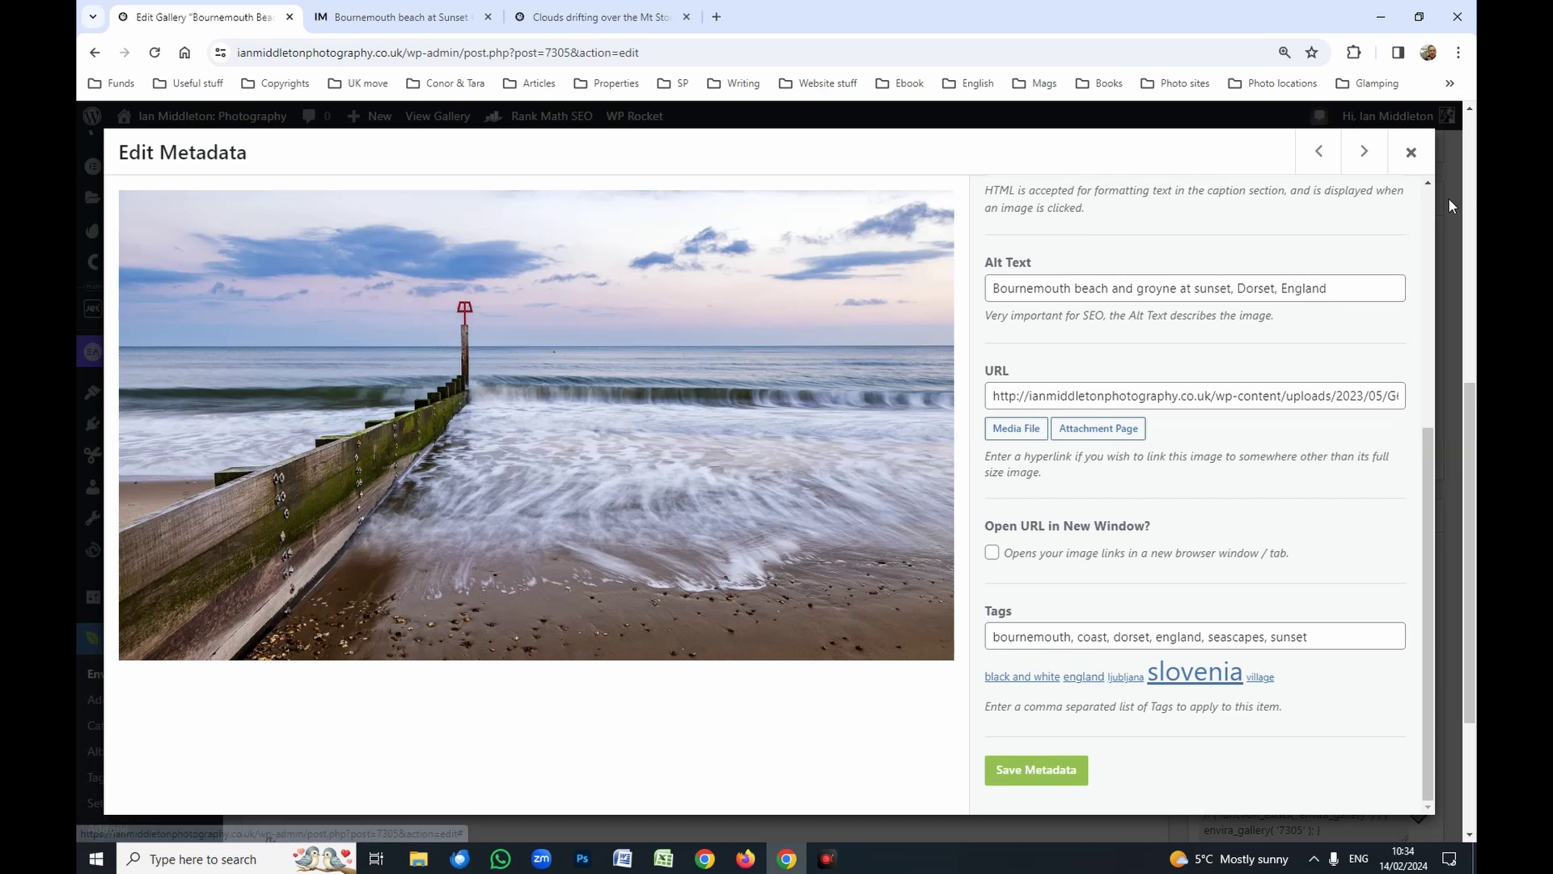
left_click(1410, 152)
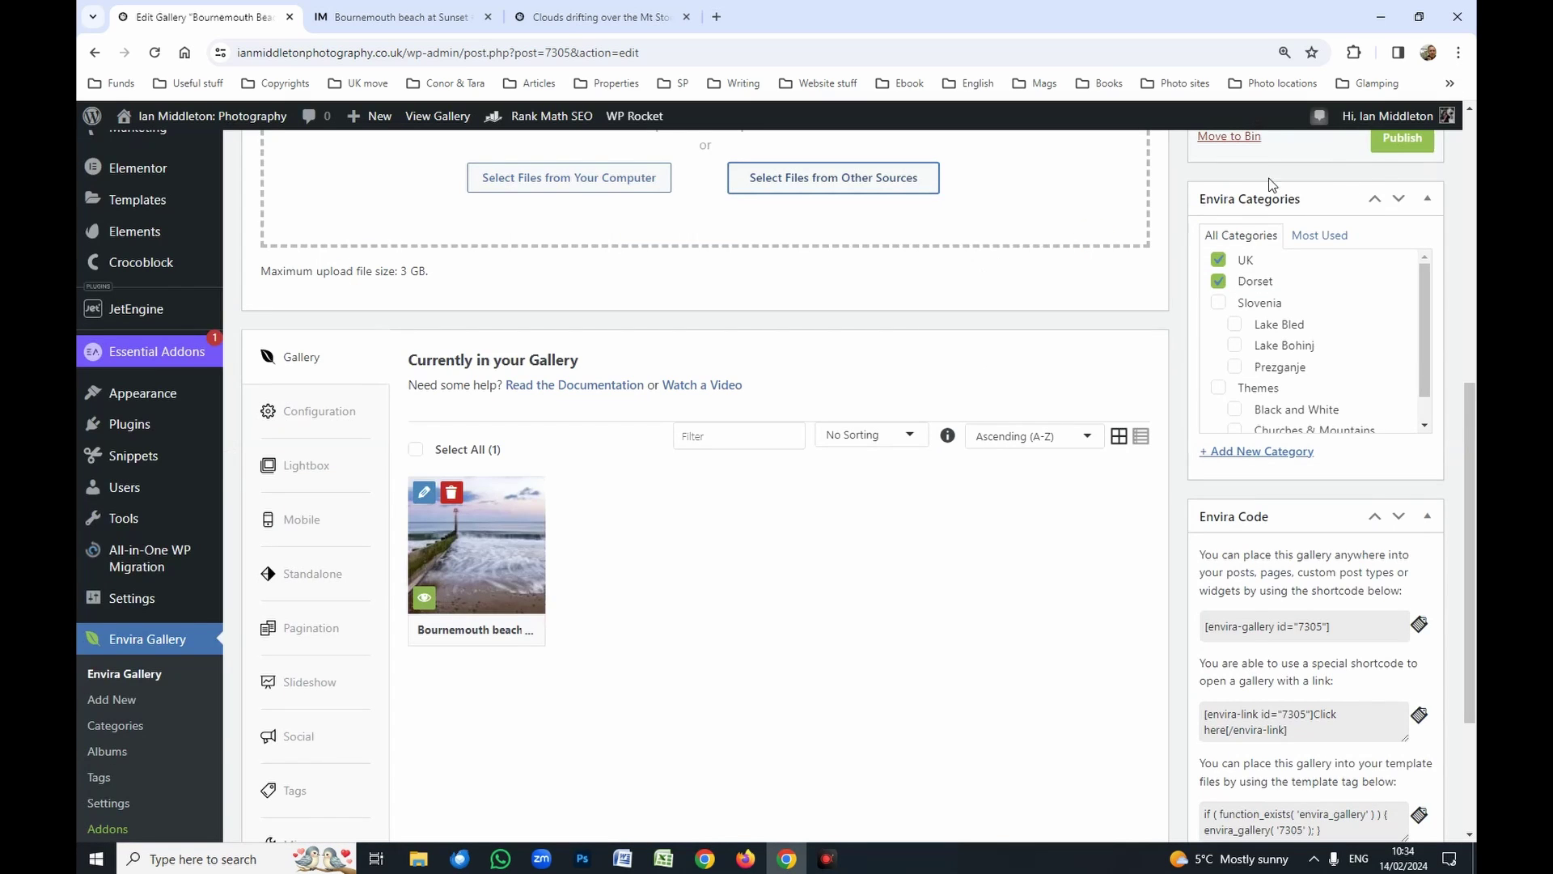
scroll(1274, 235, "up", 4)
left_click(1228, 289)
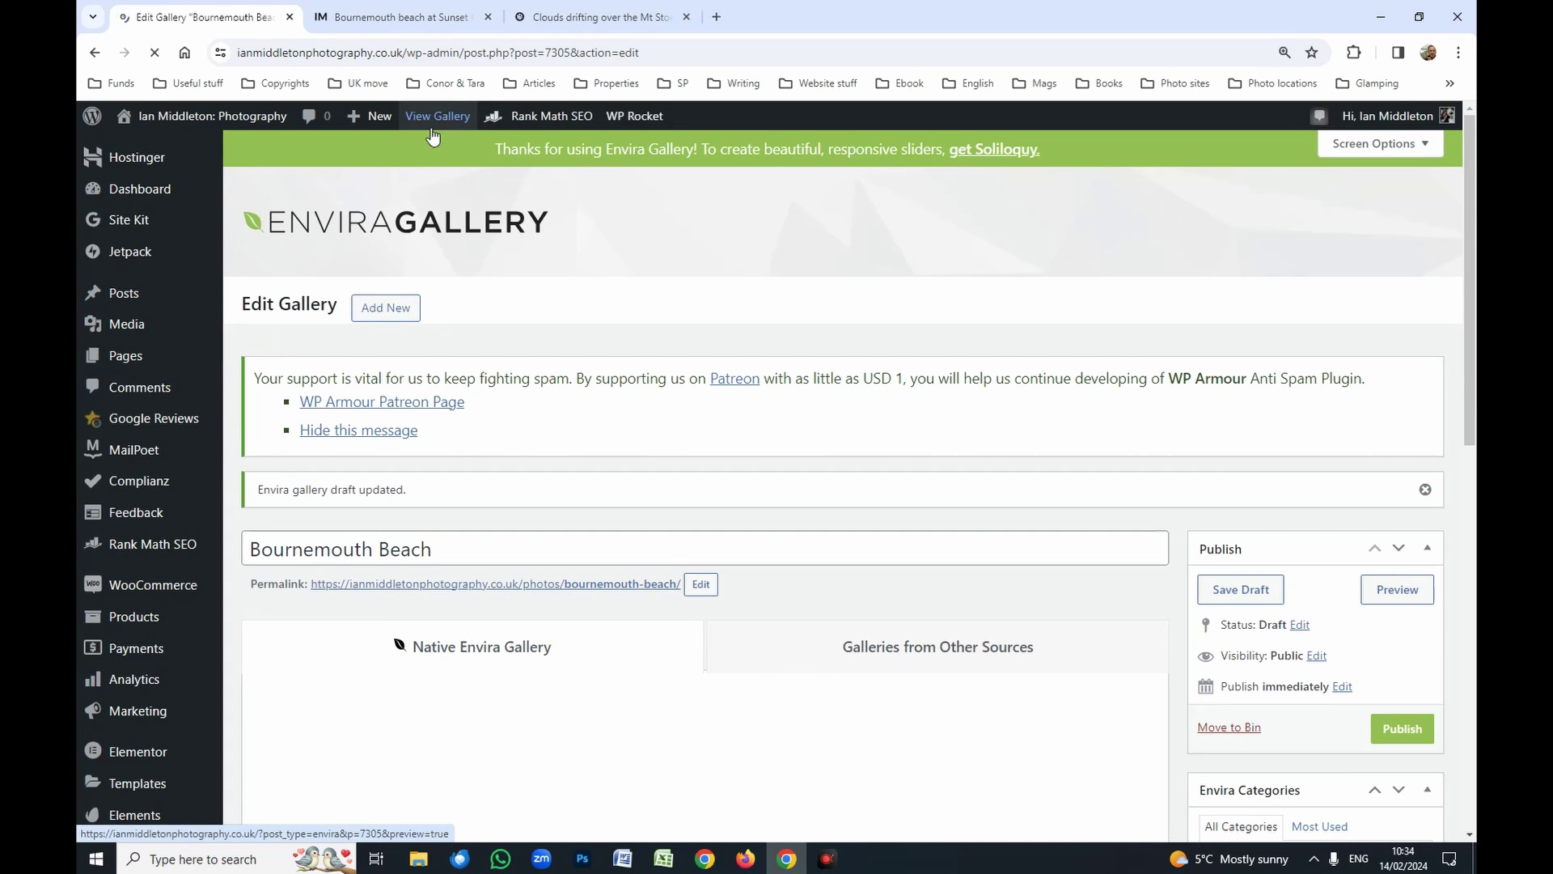
View the Bournemouth Beach gallery on the site and follow its BUY A PRINT link to check the print page
left_click(432, 129)
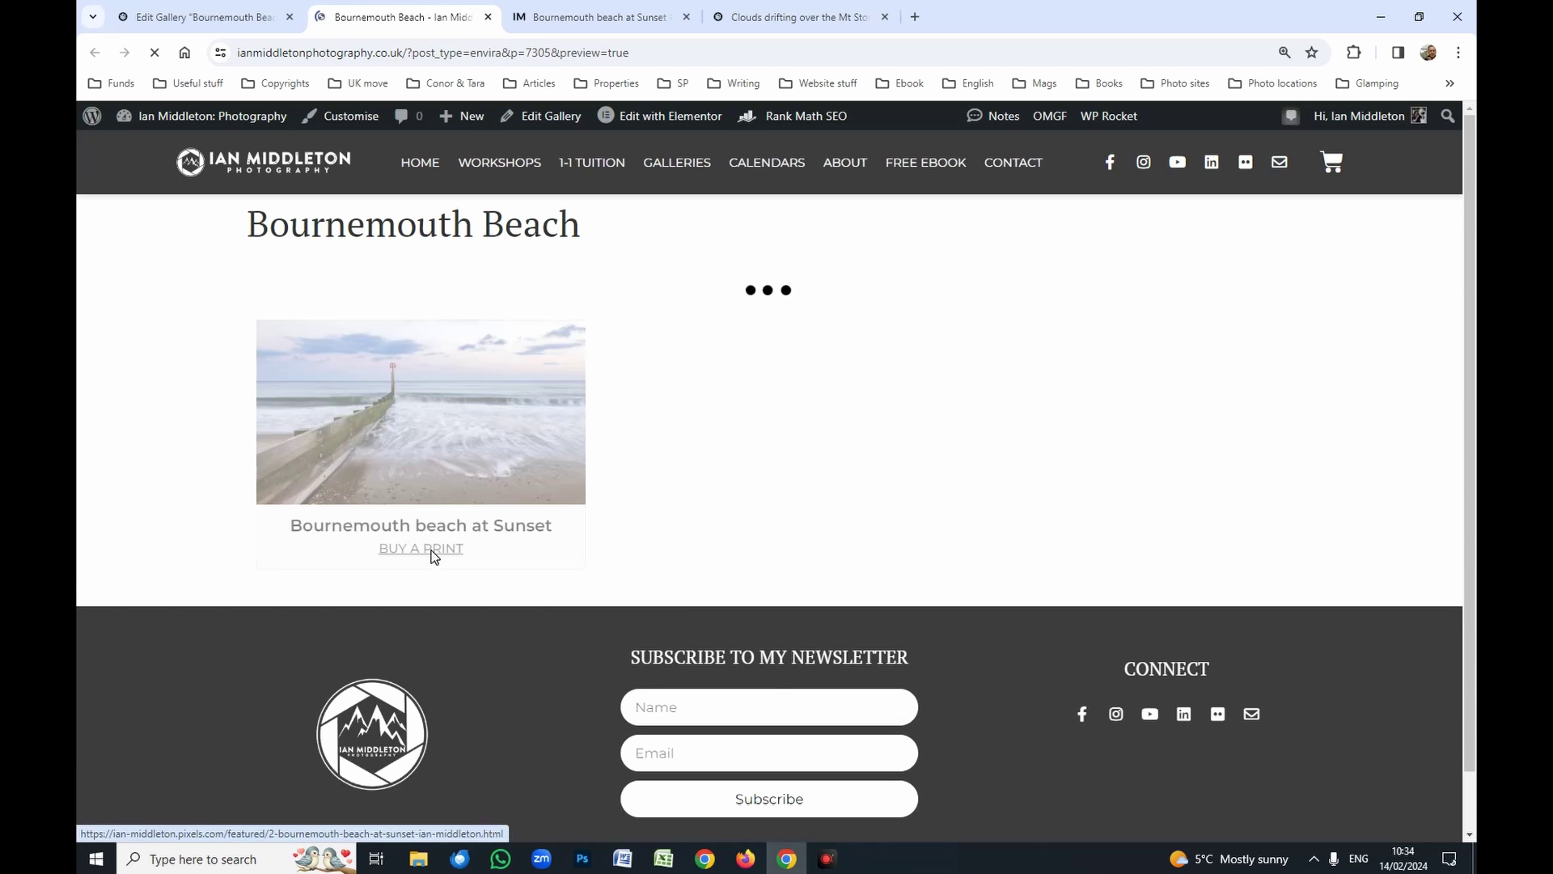
left_click(426, 490)
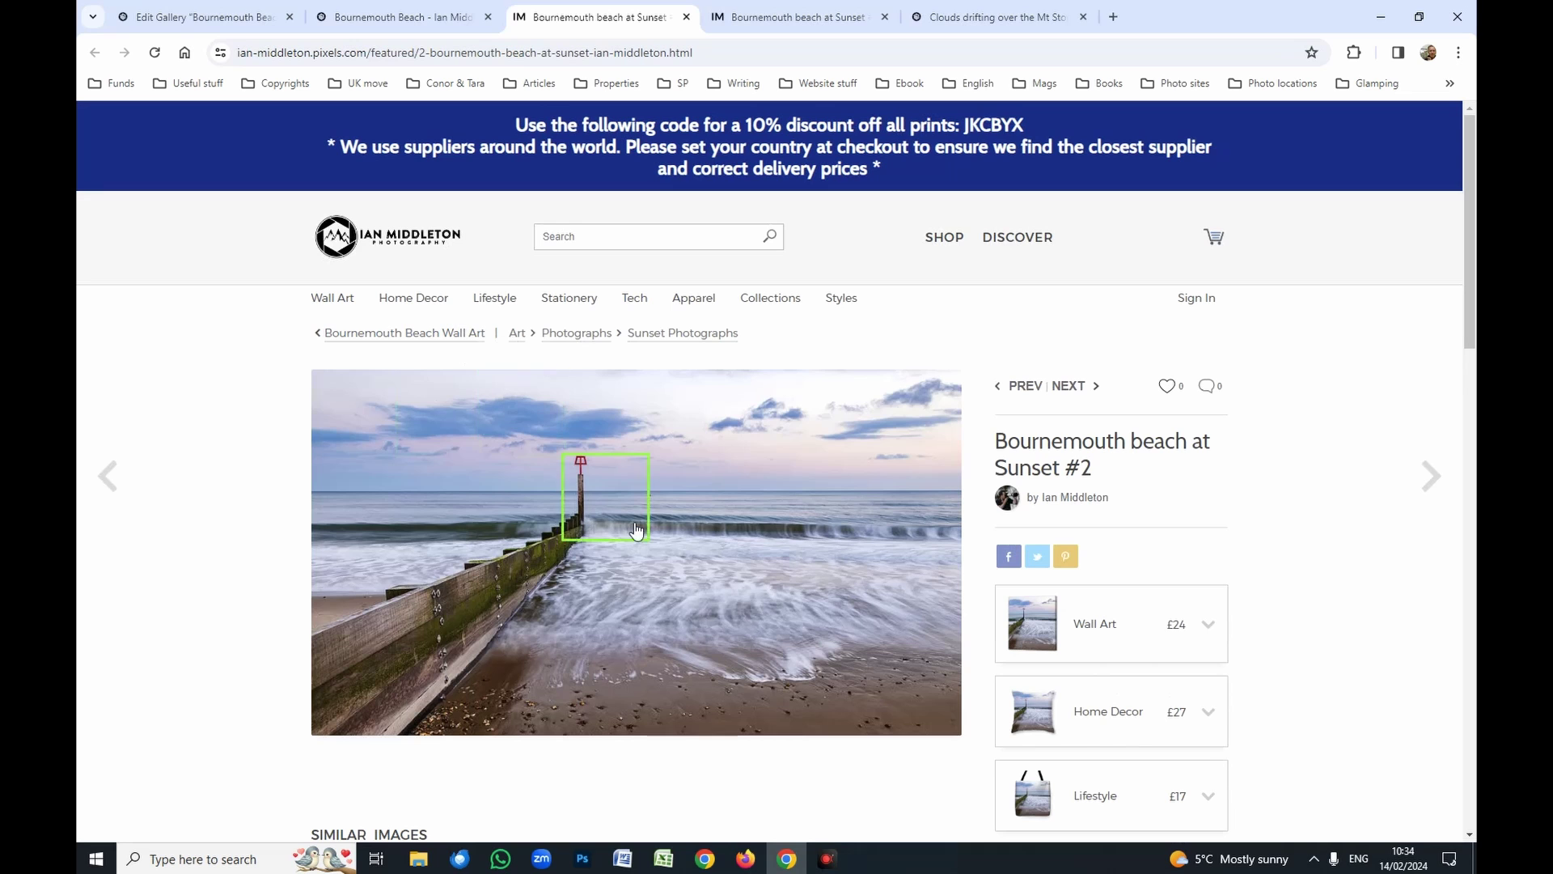
scroll(1356, 595, "down", 7)
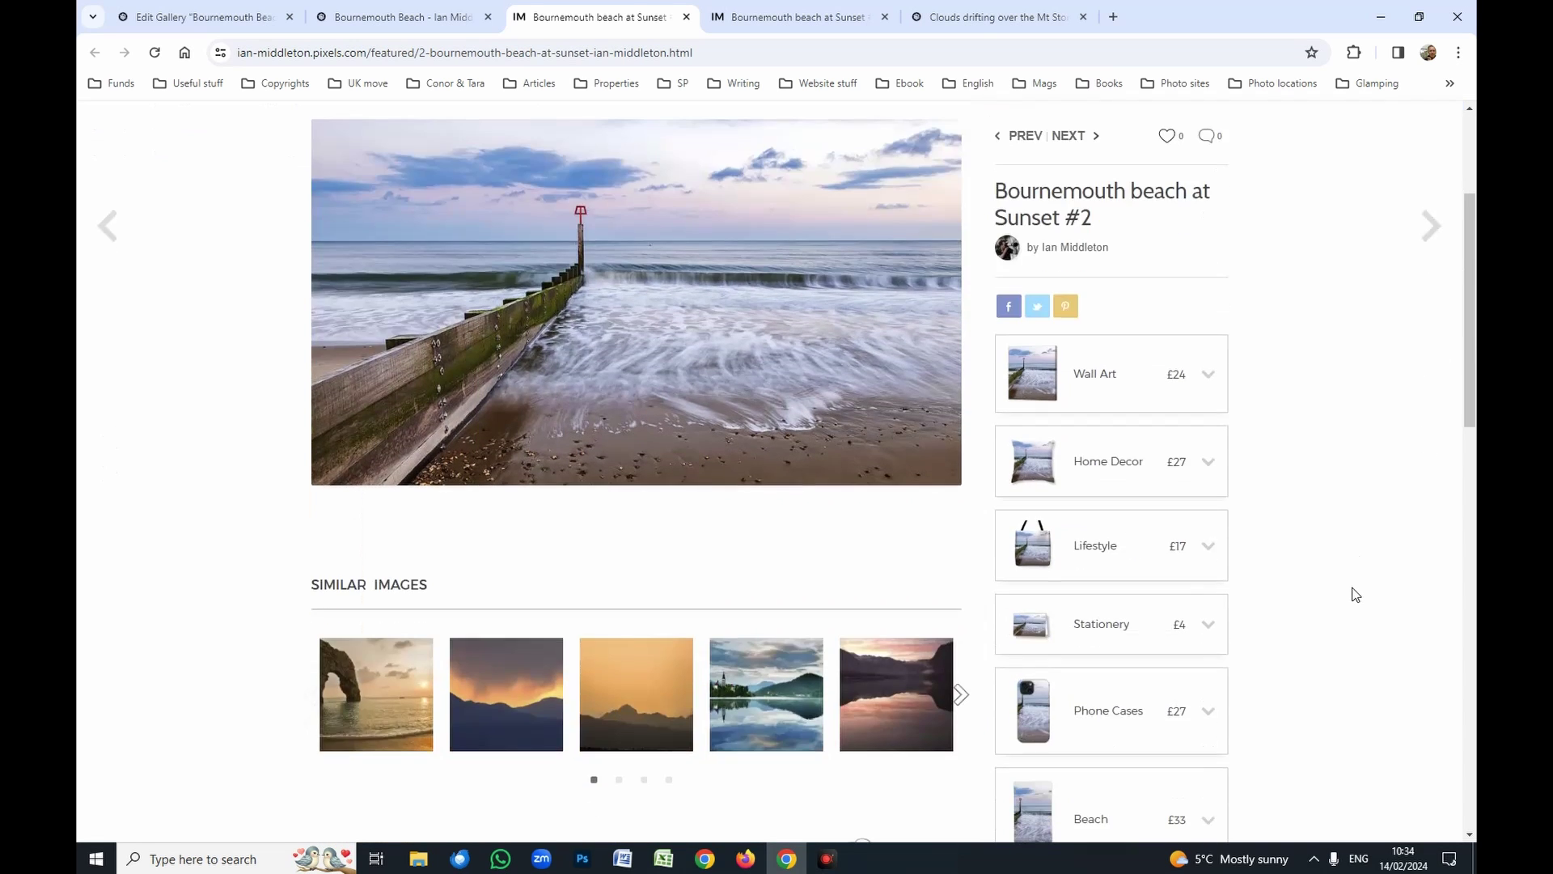
scroll(1356, 595, "up", 6)
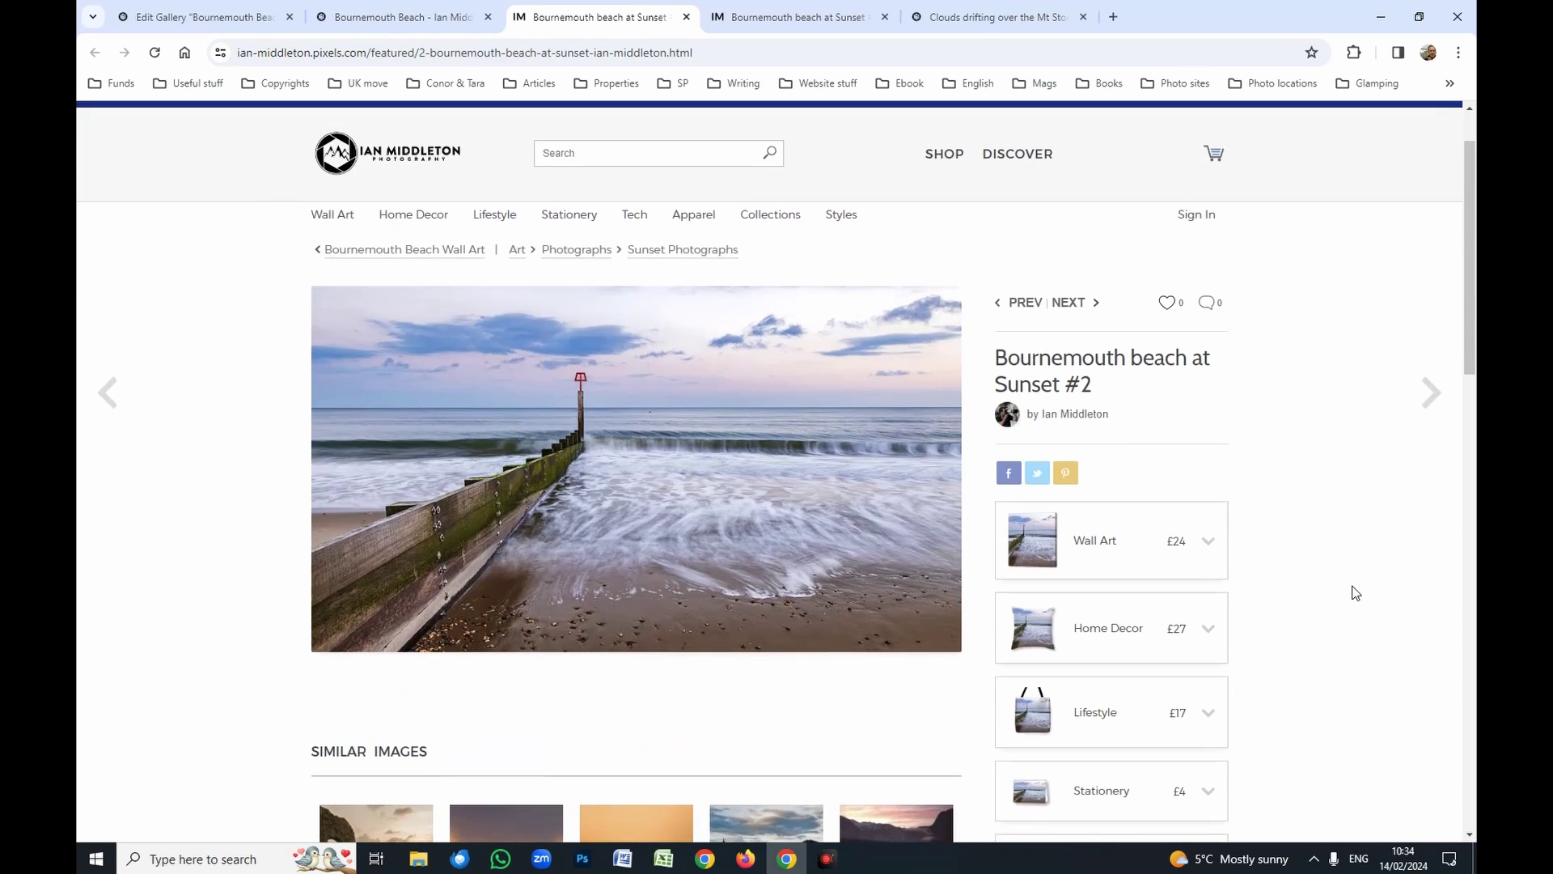
Expand the Wall Art options on the Bournemouth beach print page to review the print types, and collapse them again
scroll(1357, 586, "down", 2)
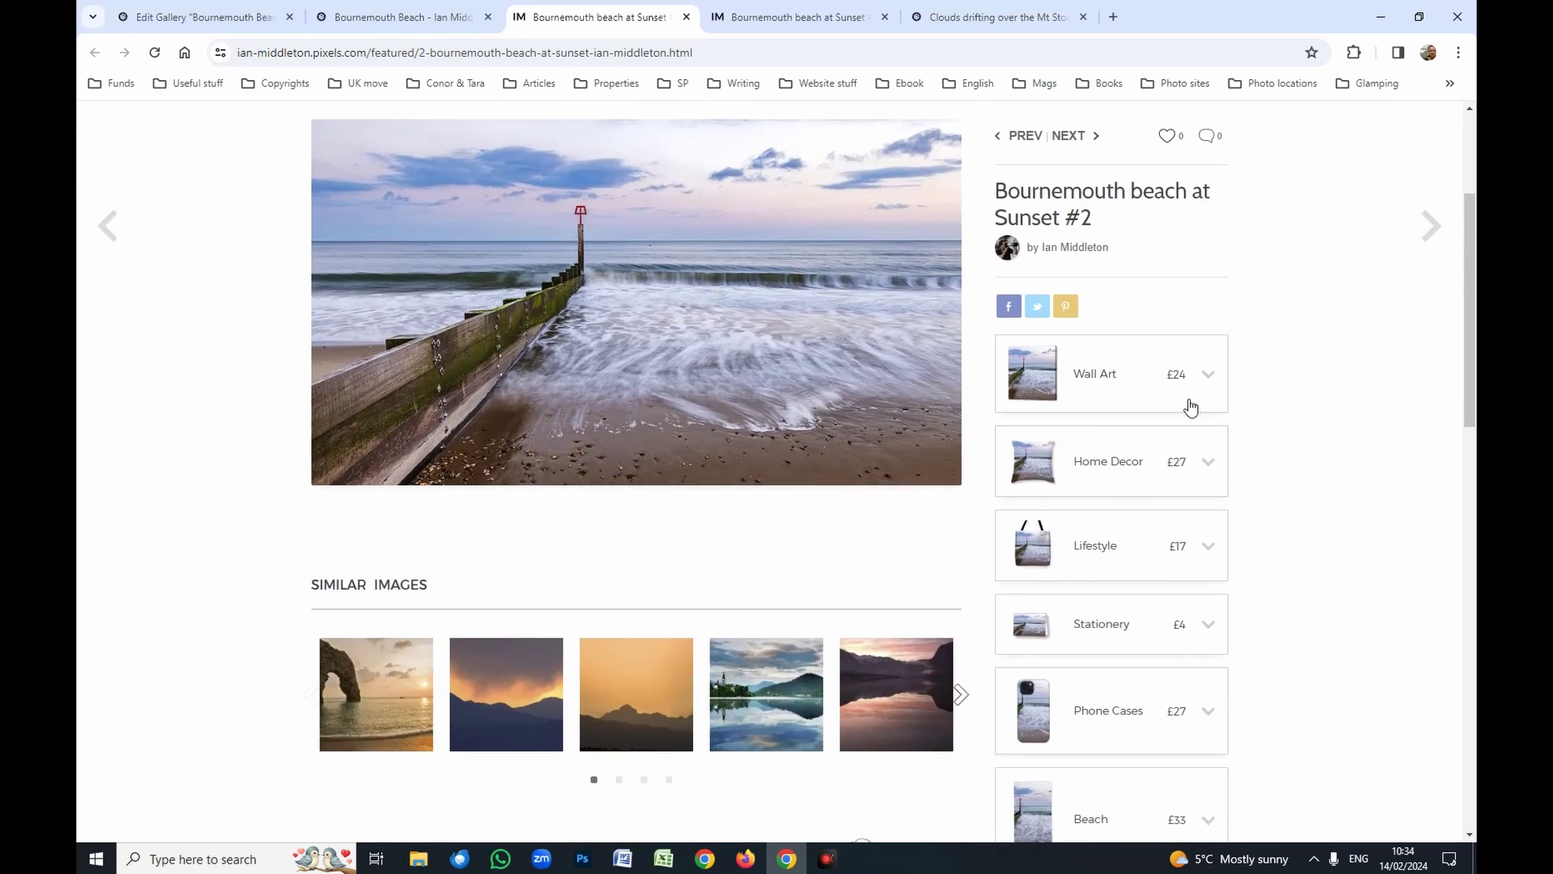
left_click(1186, 403)
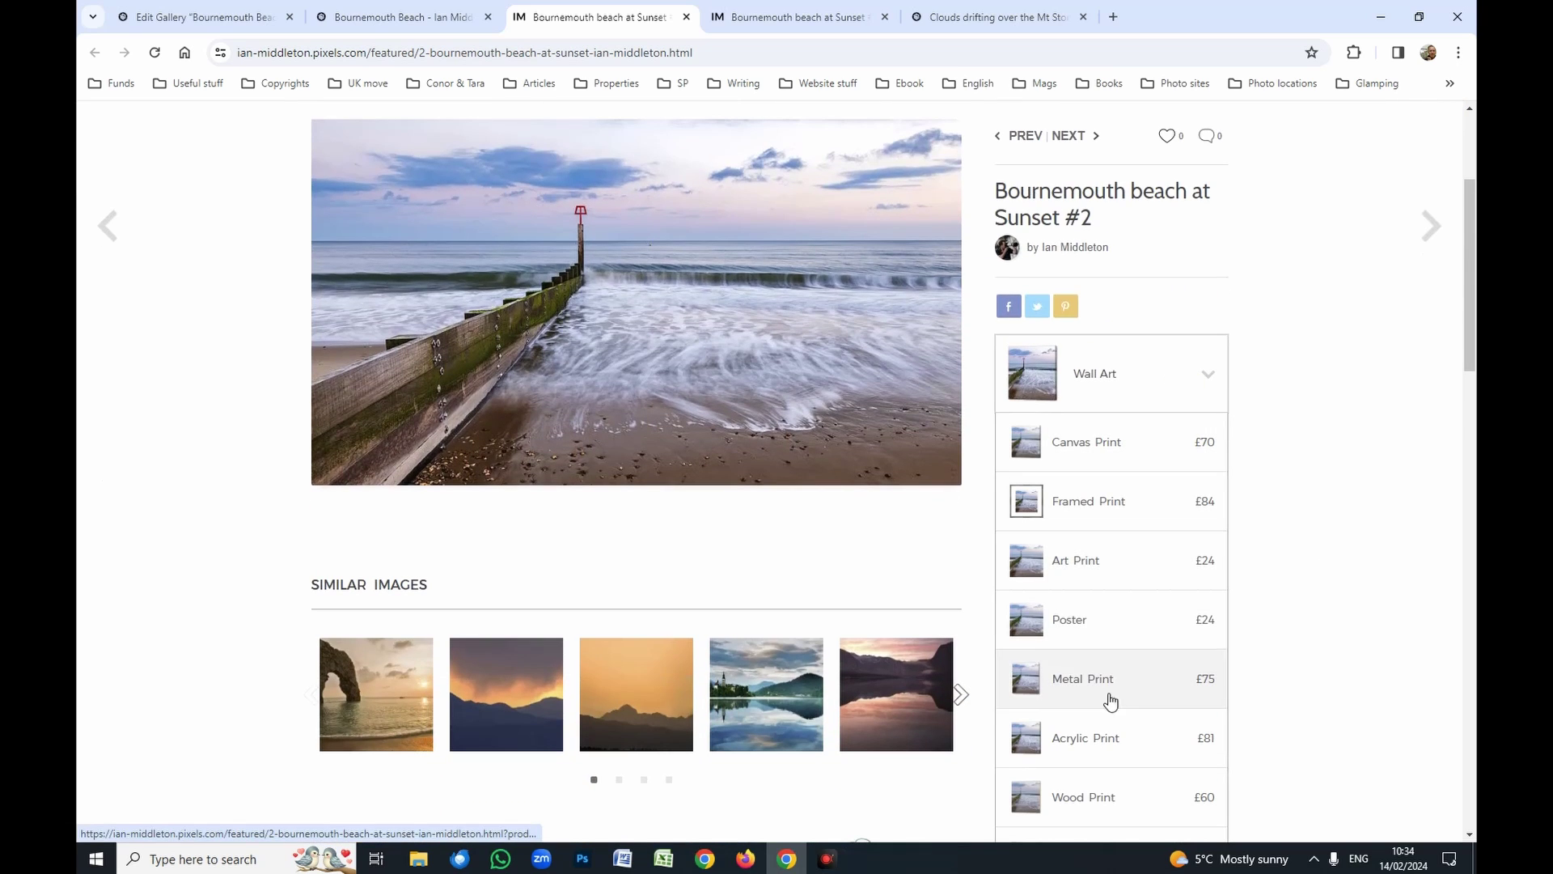
left_click(1213, 368)
Enlarge the beach image in the Bournemouth Beach gallery preview and follow its BUY A PRINT link
left_click(385, 18)
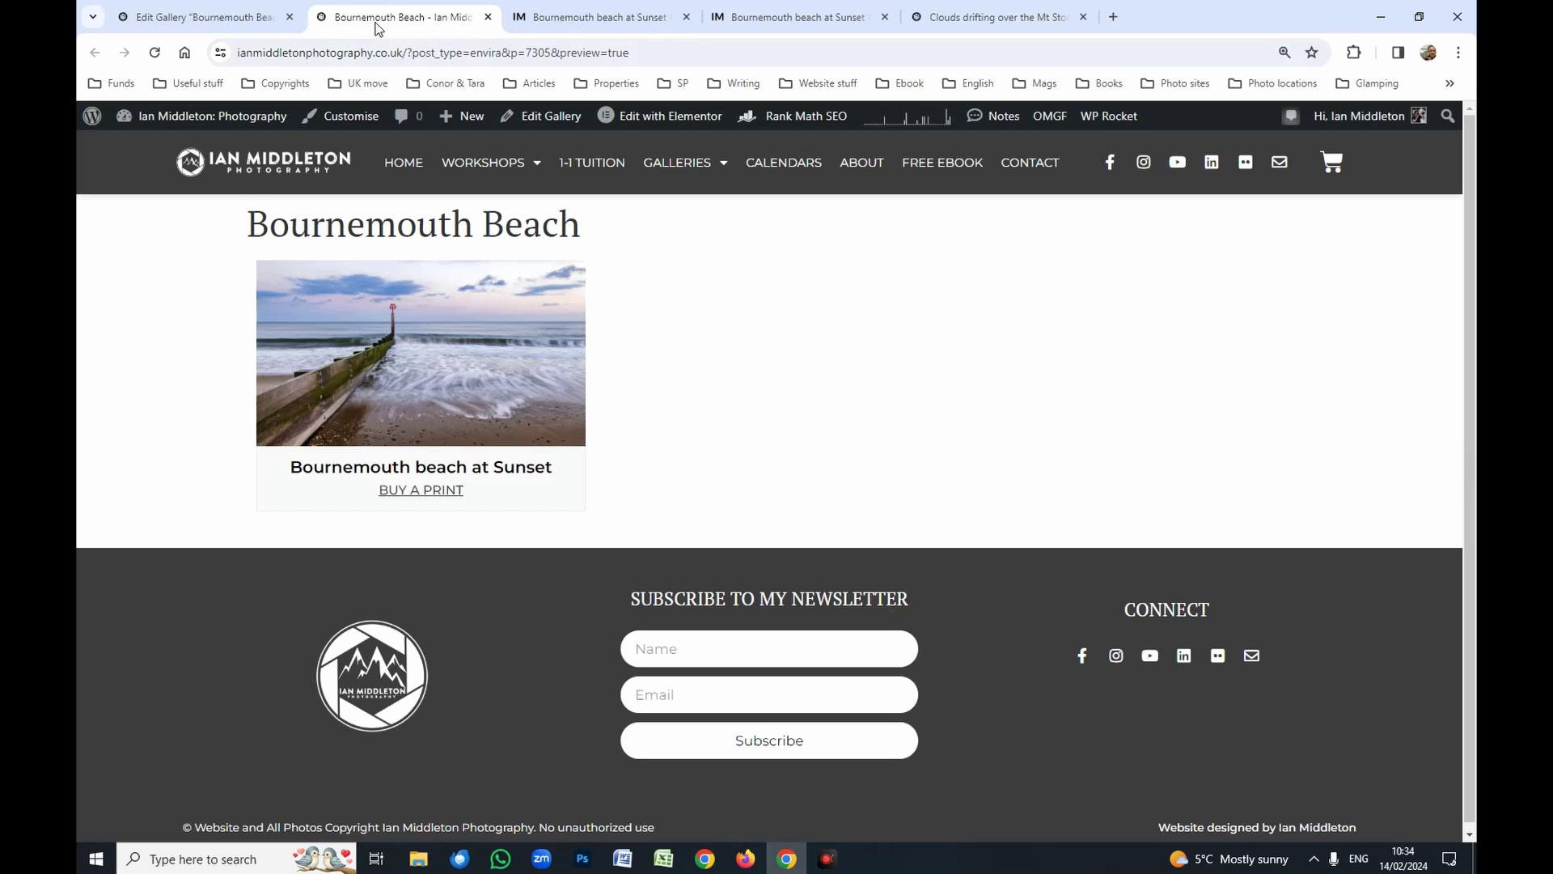
left_click(487, 414)
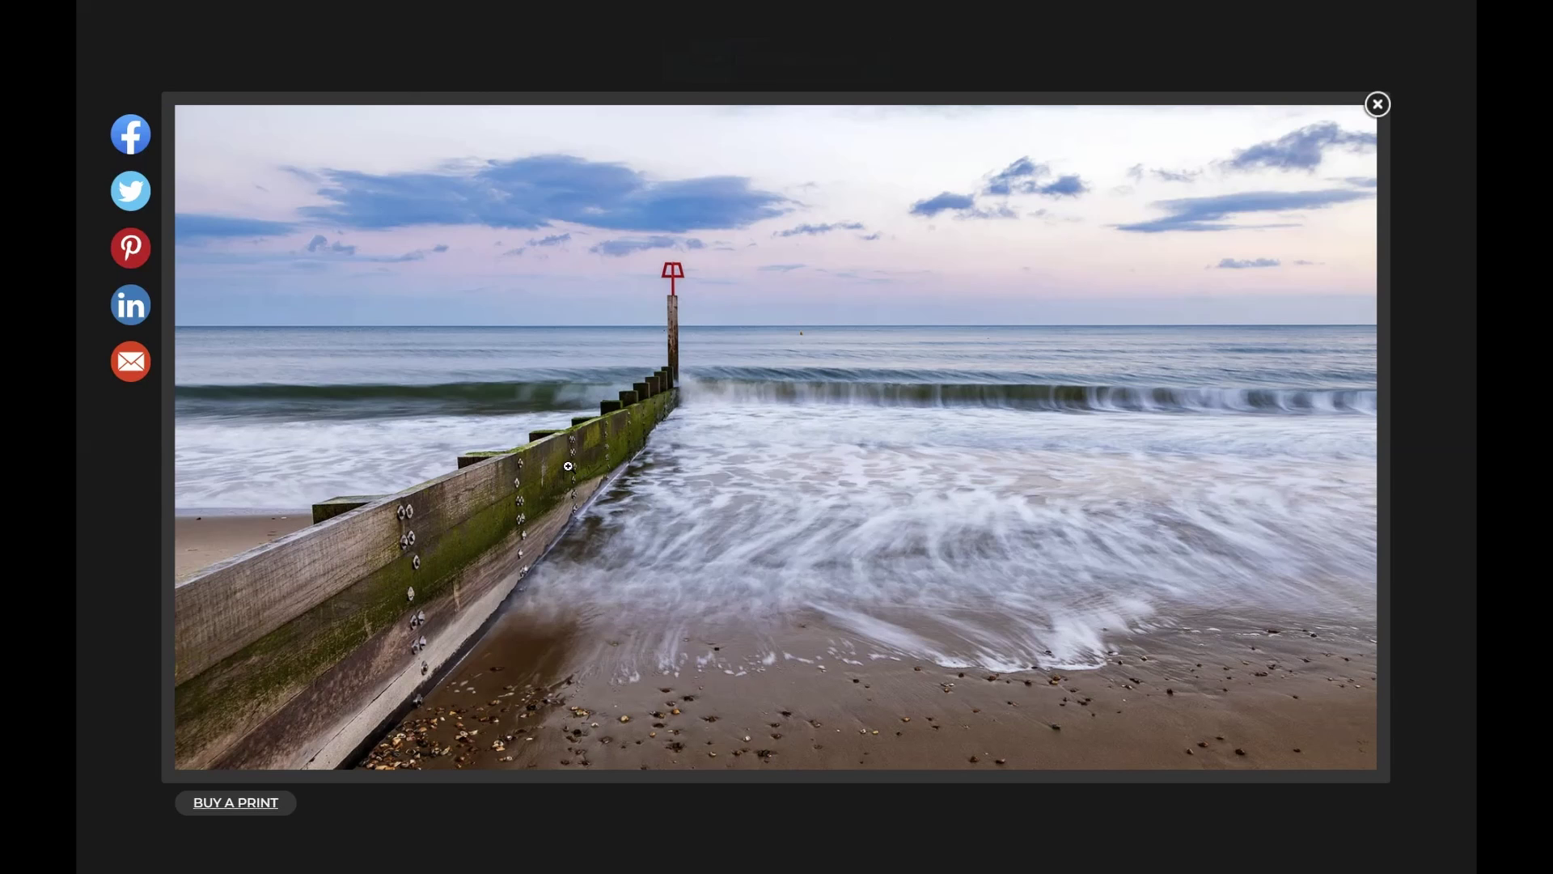
left_click(235, 804)
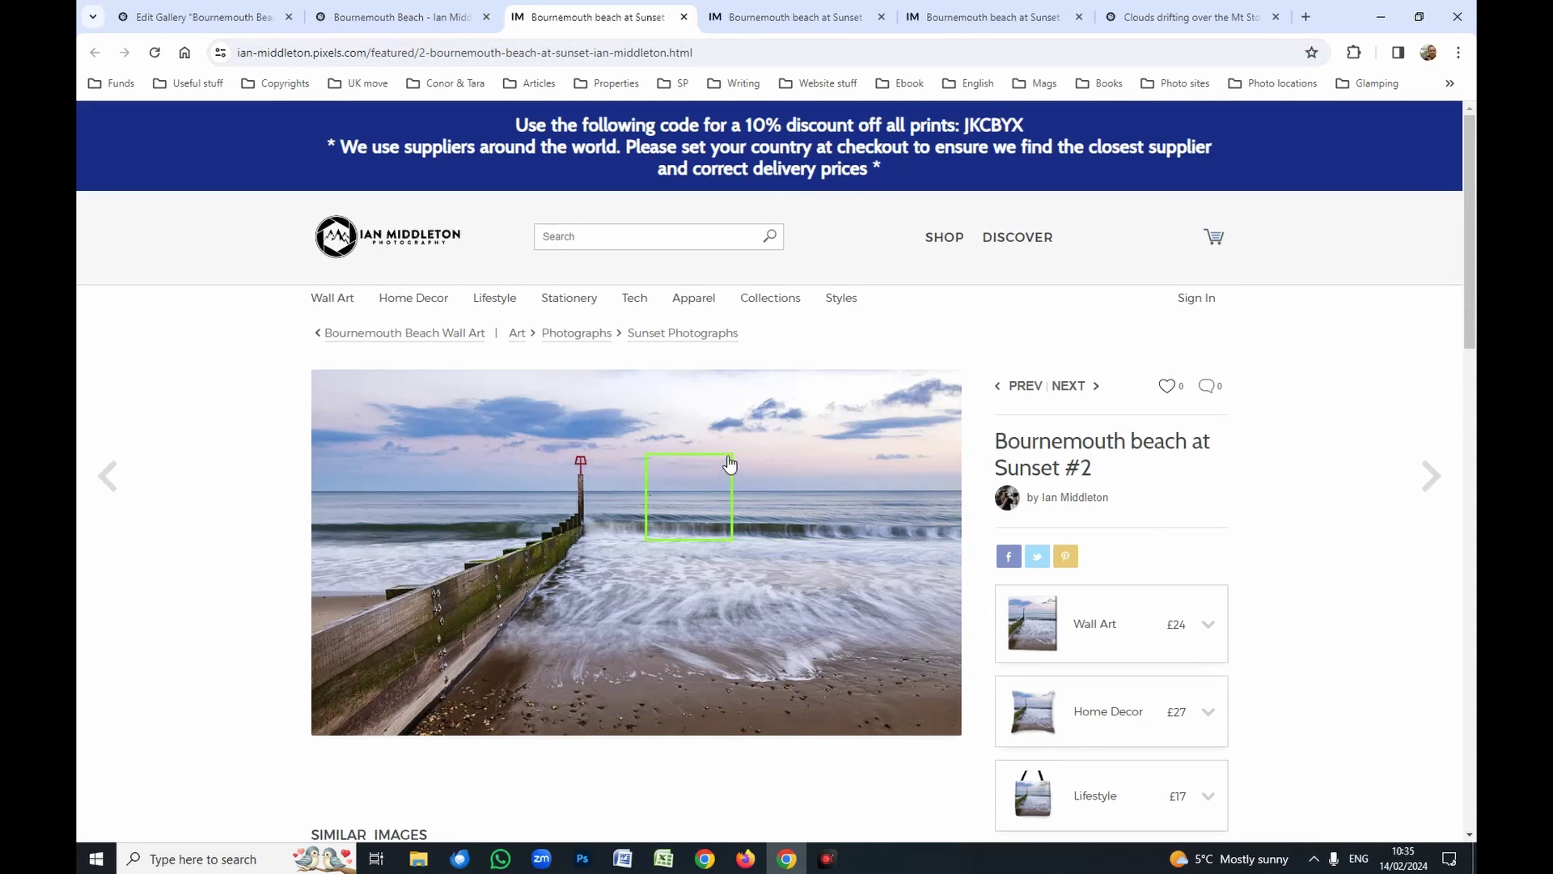
Browse the print shop's Bournemouth Beach Wall Art, general Wall Art and Collections pages
left_click(407, 339)
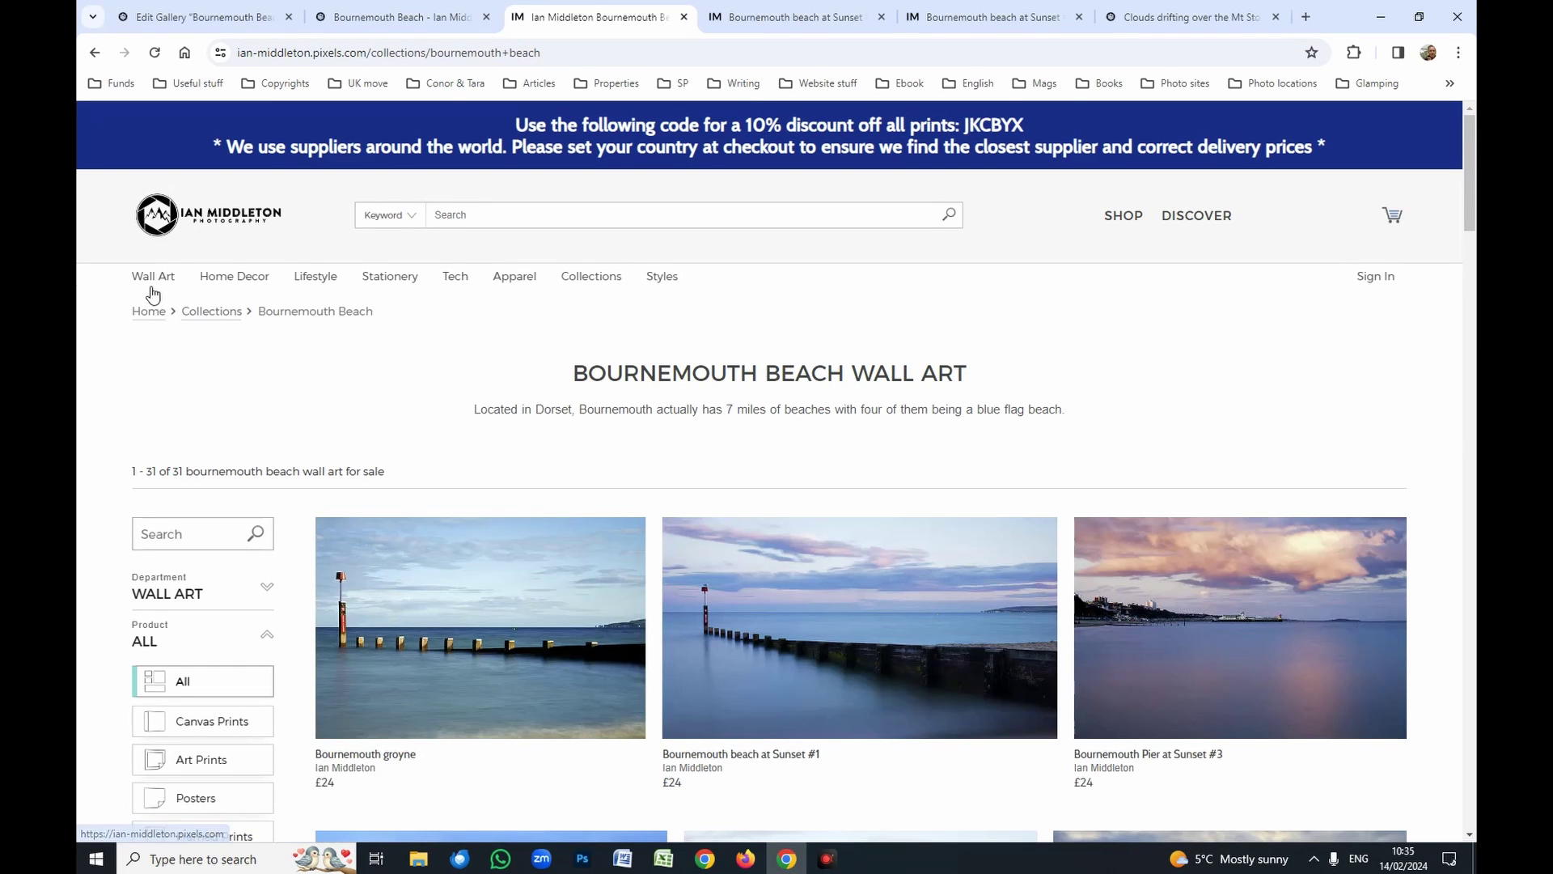
left_click(152, 279)
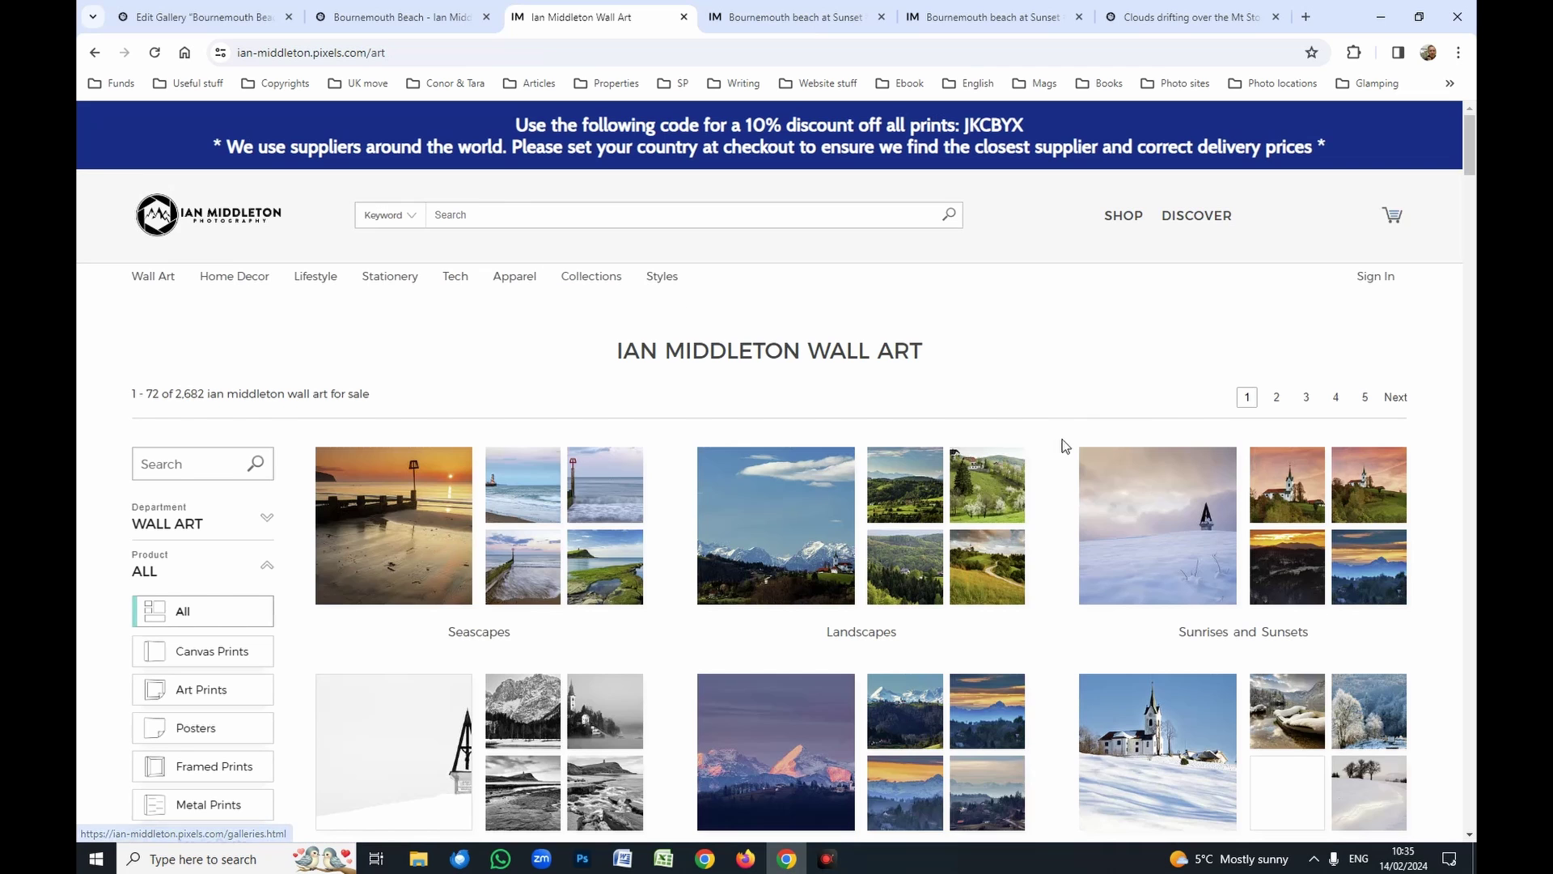
left_click(591, 277)
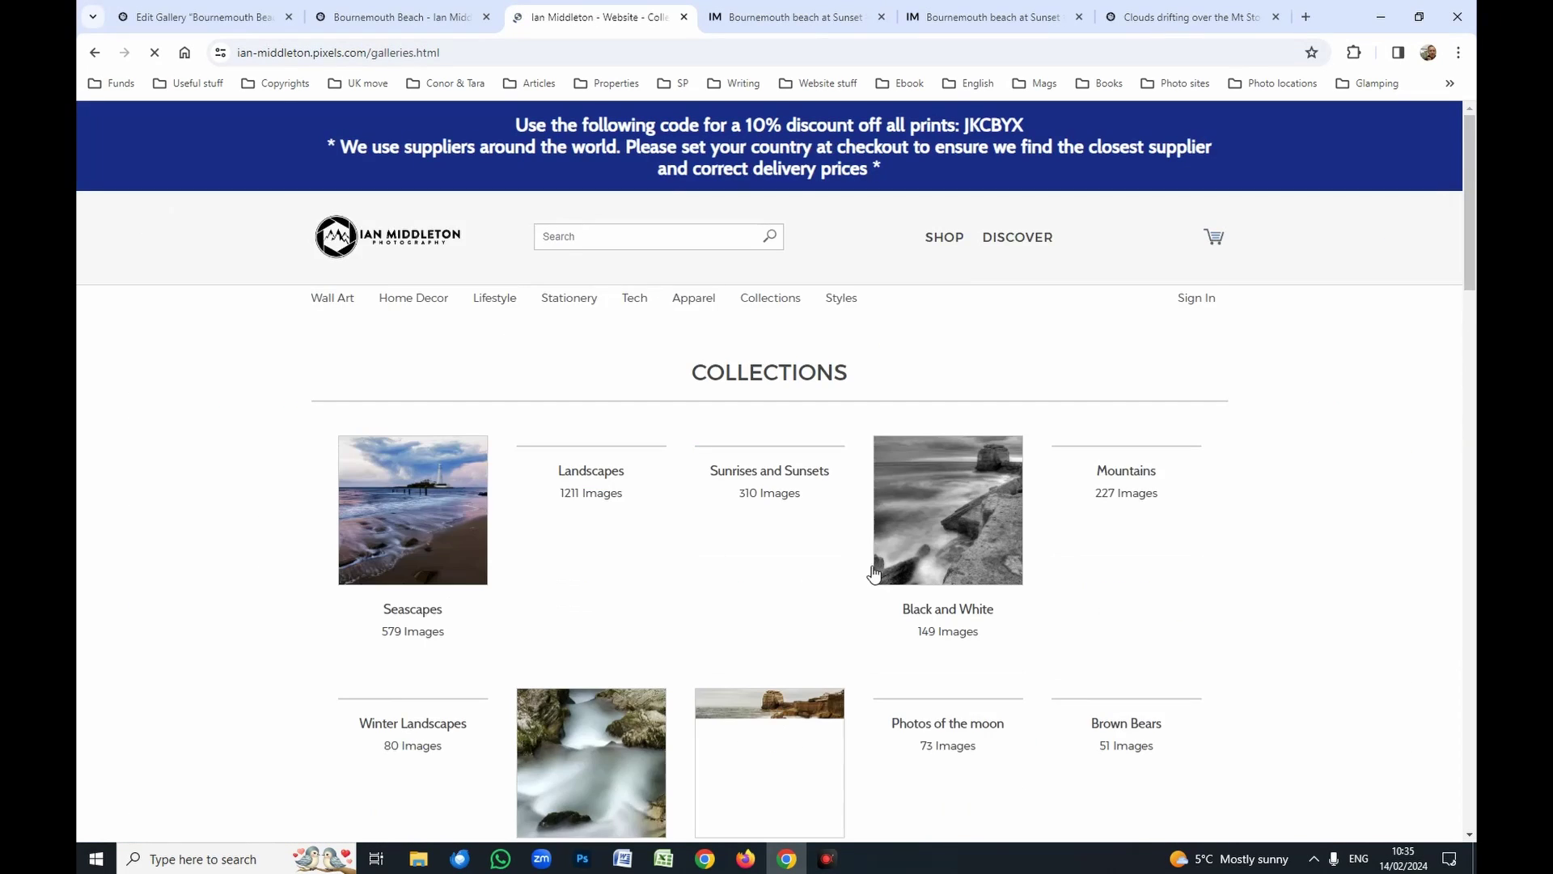
scroll(1035, 769, "down", 4)
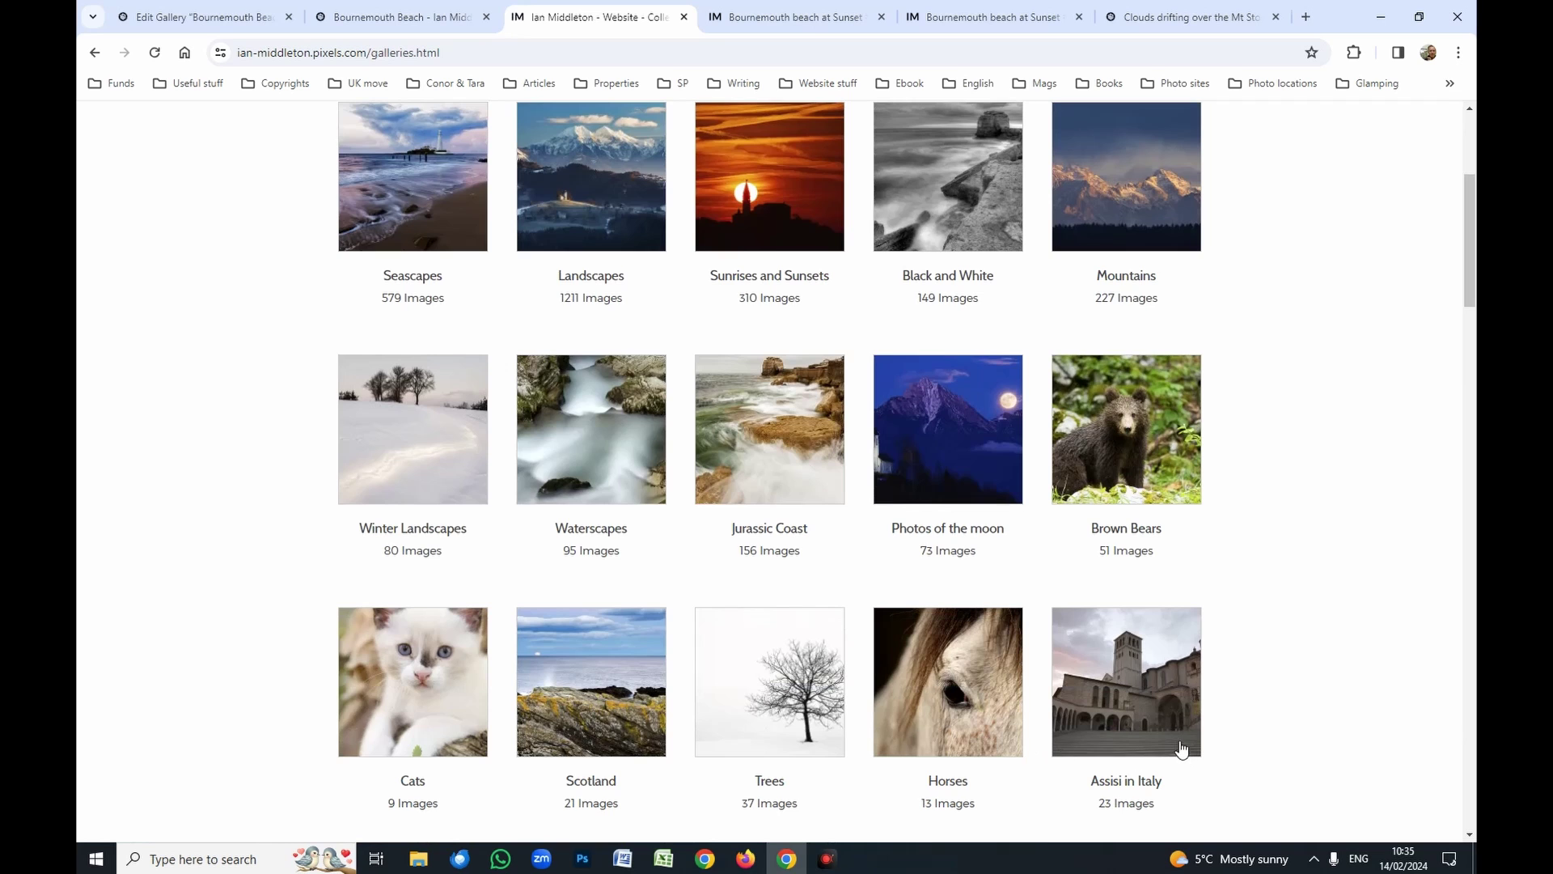
scroll(1181, 748, "down", 10)
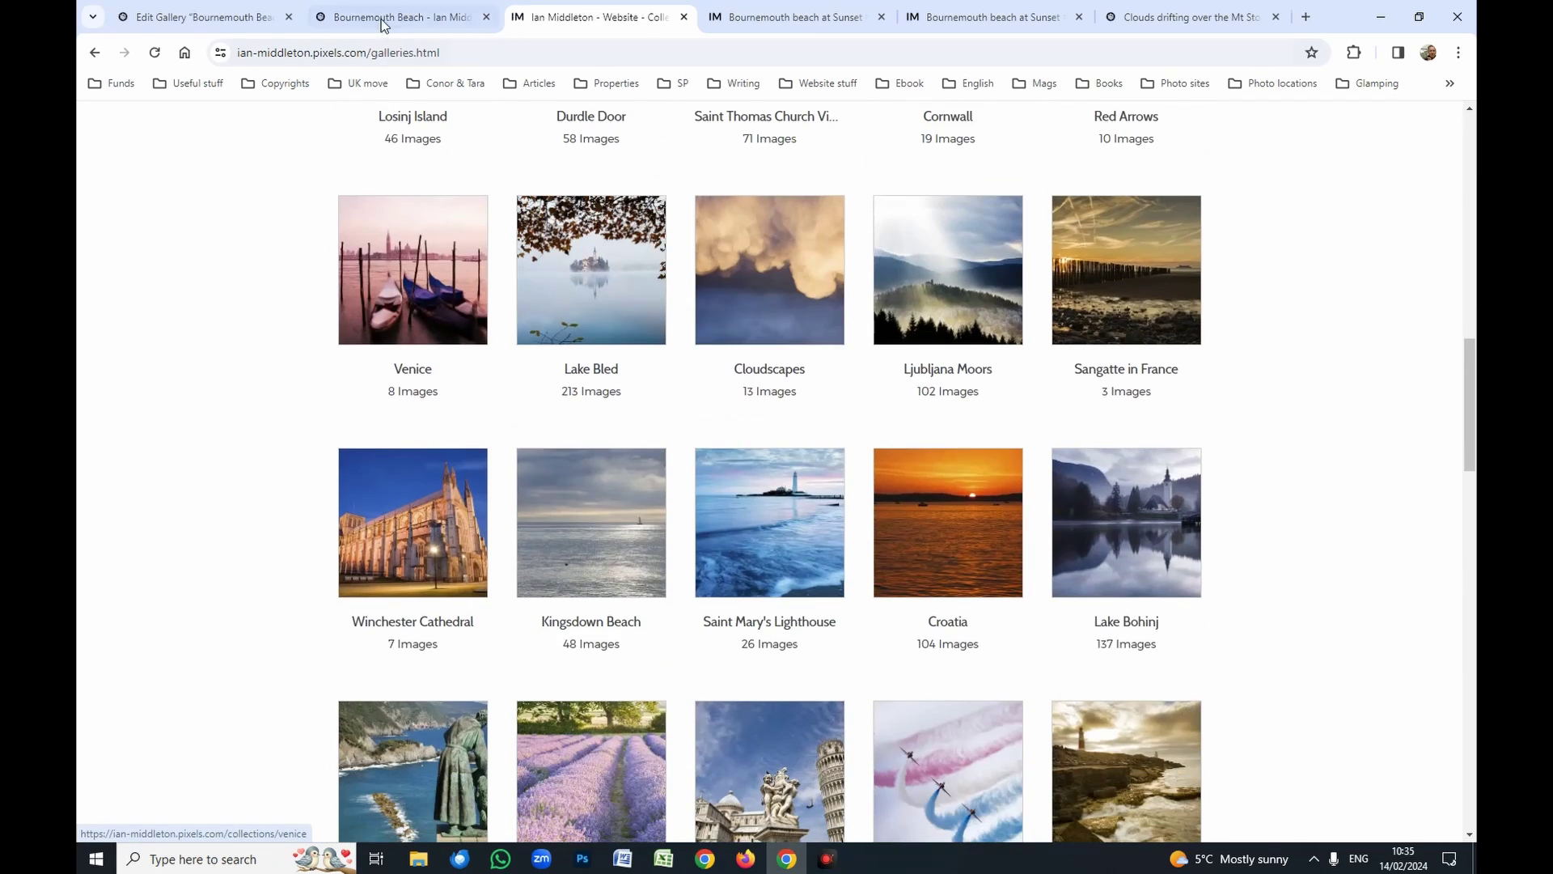
Close the enlarged beach image in the preview and publish the Bournemouth Beach gallery
left_click(382, 19)
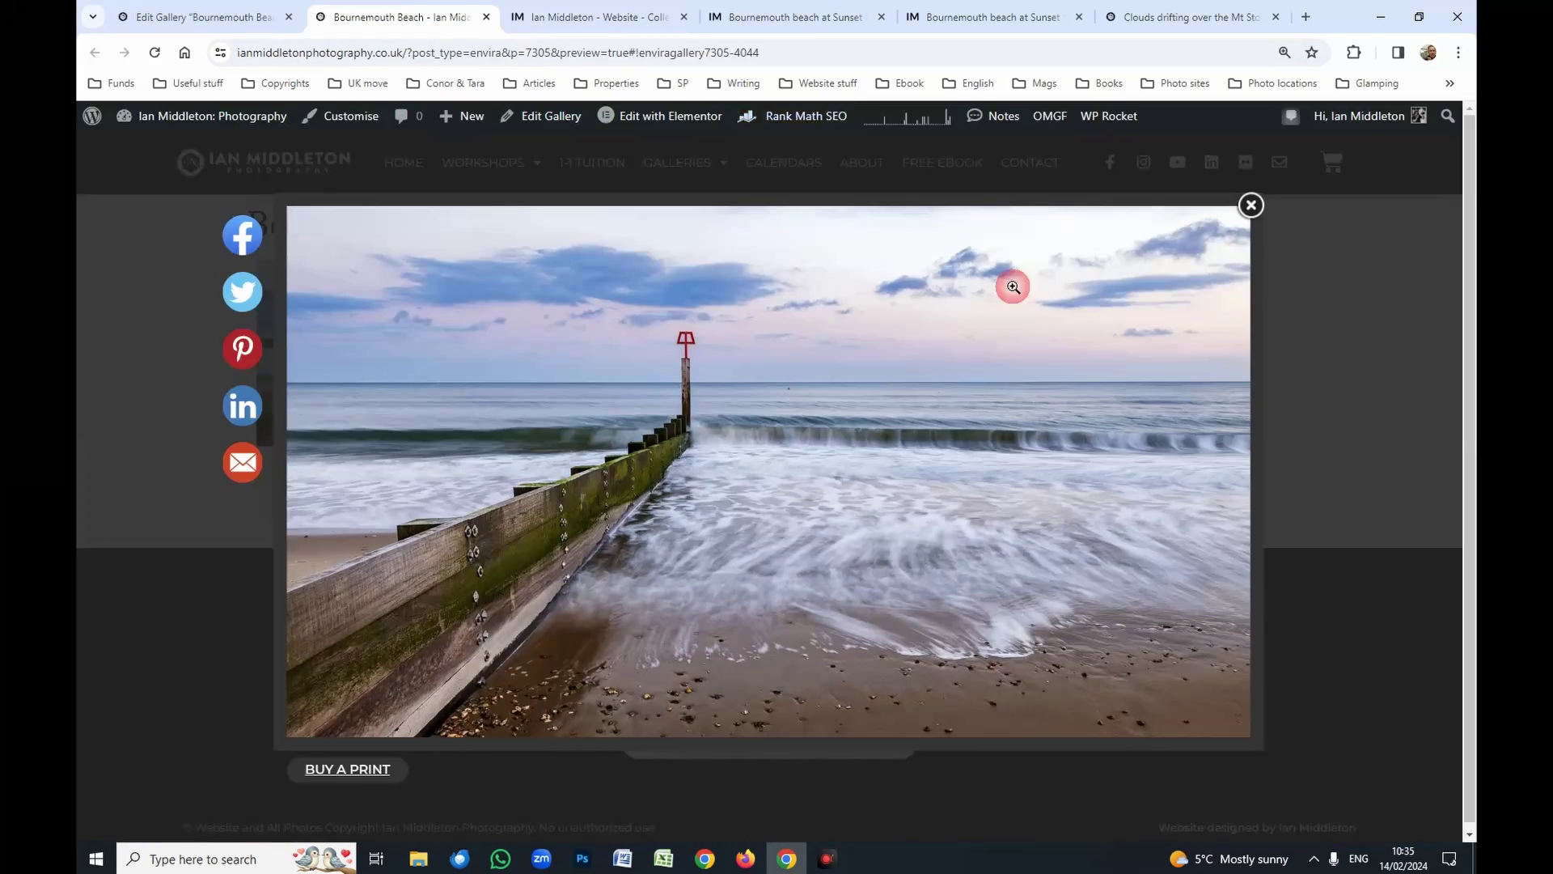
left_click(1250, 206)
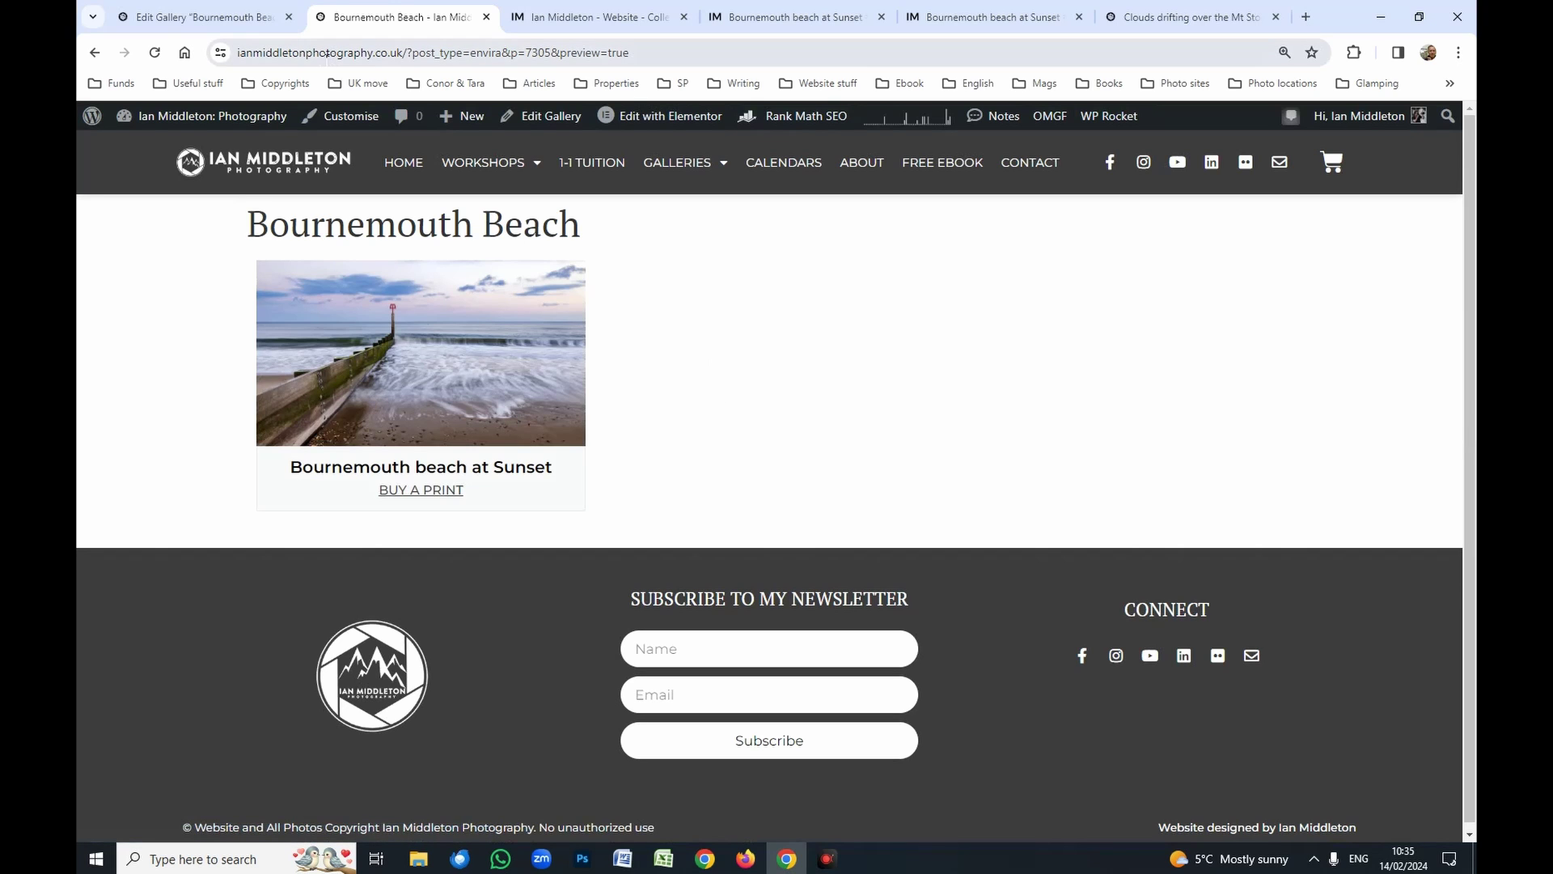
left_click(235, 19)
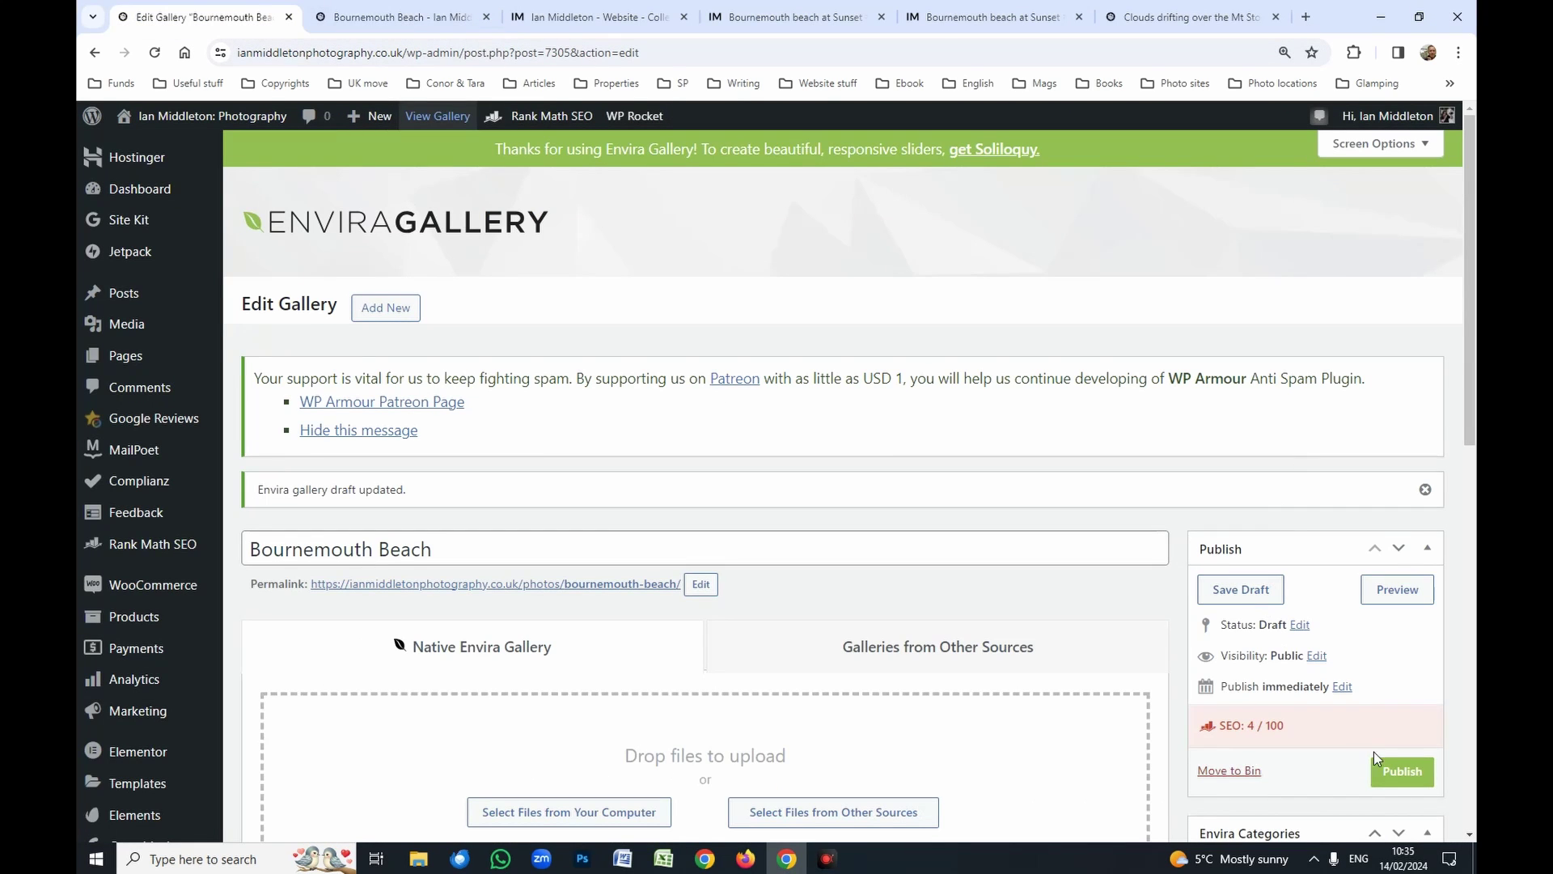
left_click(1378, 767)
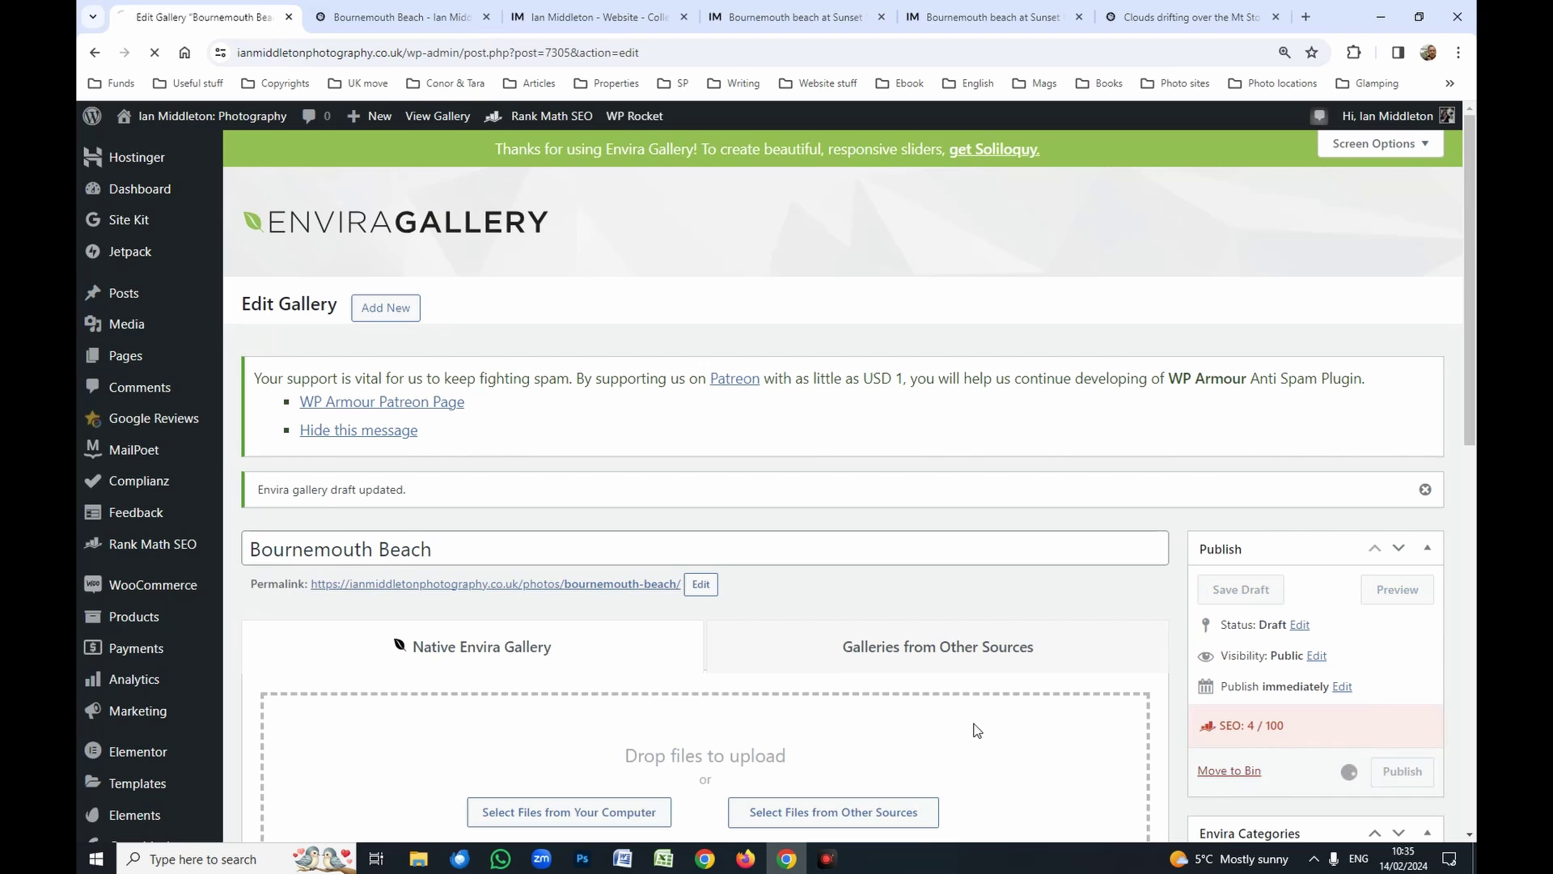
Close the old Bournemouth Beach preview page and return to the gallery editor
left_click(359, 17)
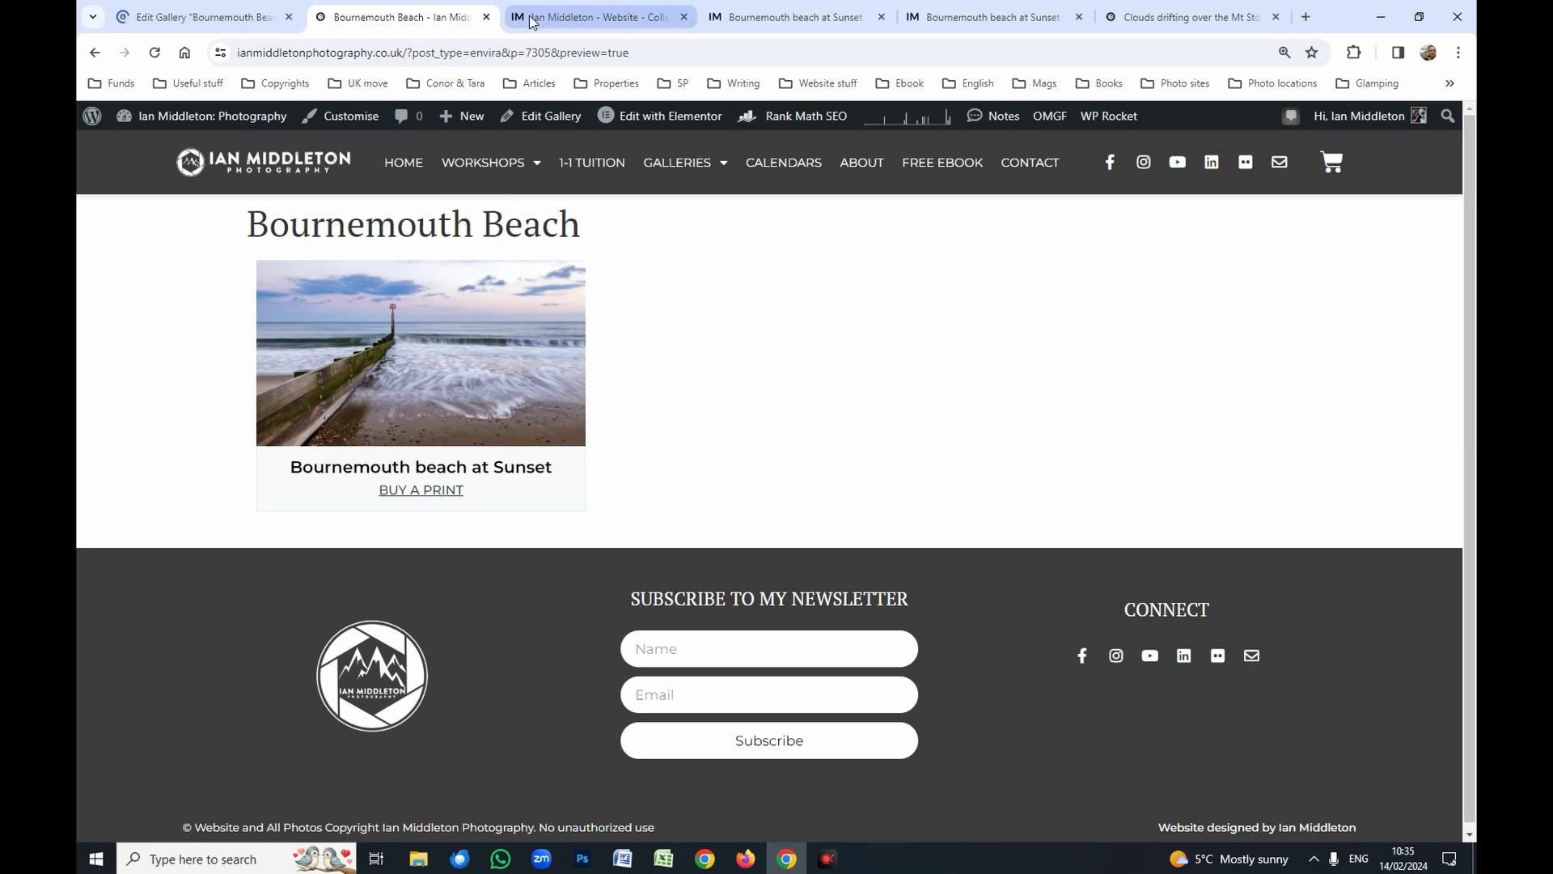
left_click(482, 23)
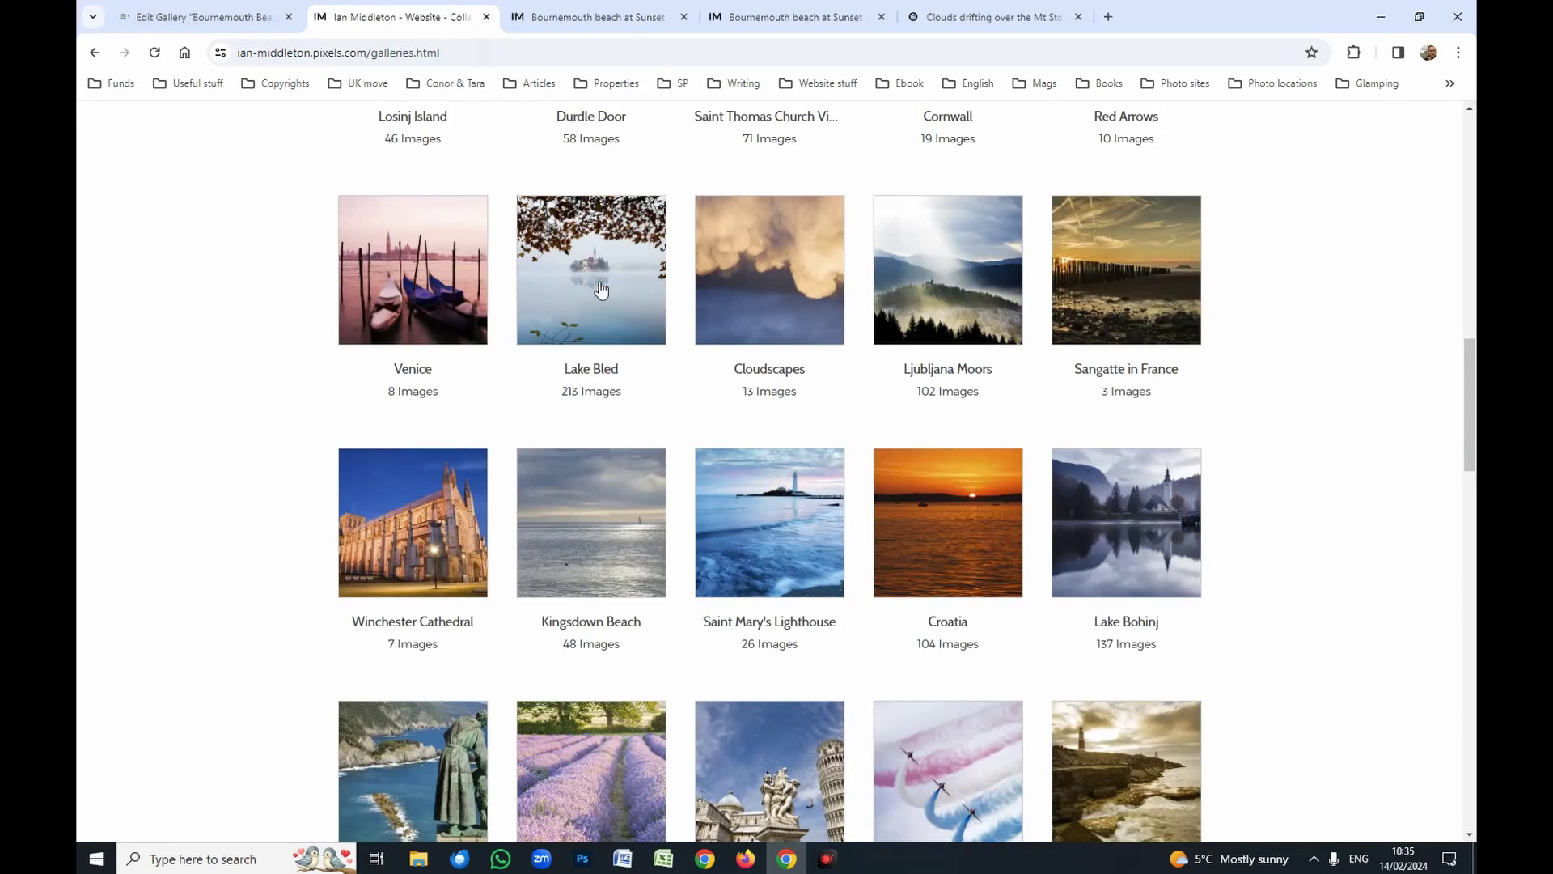
key("ctrl+1")
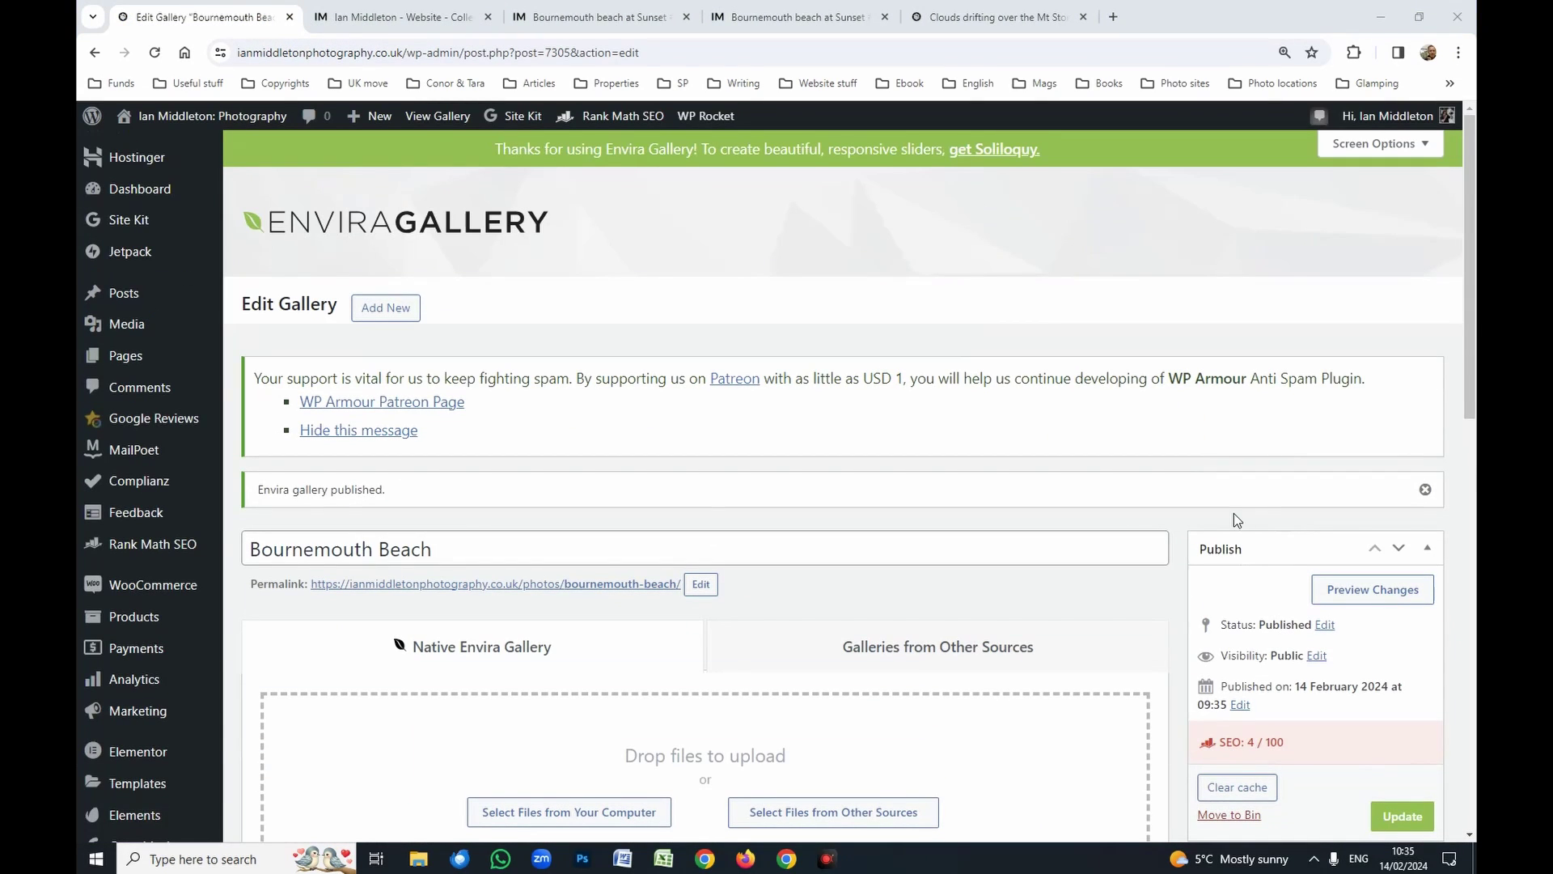
Open the published Bournemouth Beach gallery in a new tab, select its web address and show the site's Galleries submenu
right_click(438, 116)
left_click(486, 132)
key("ctrl+2")
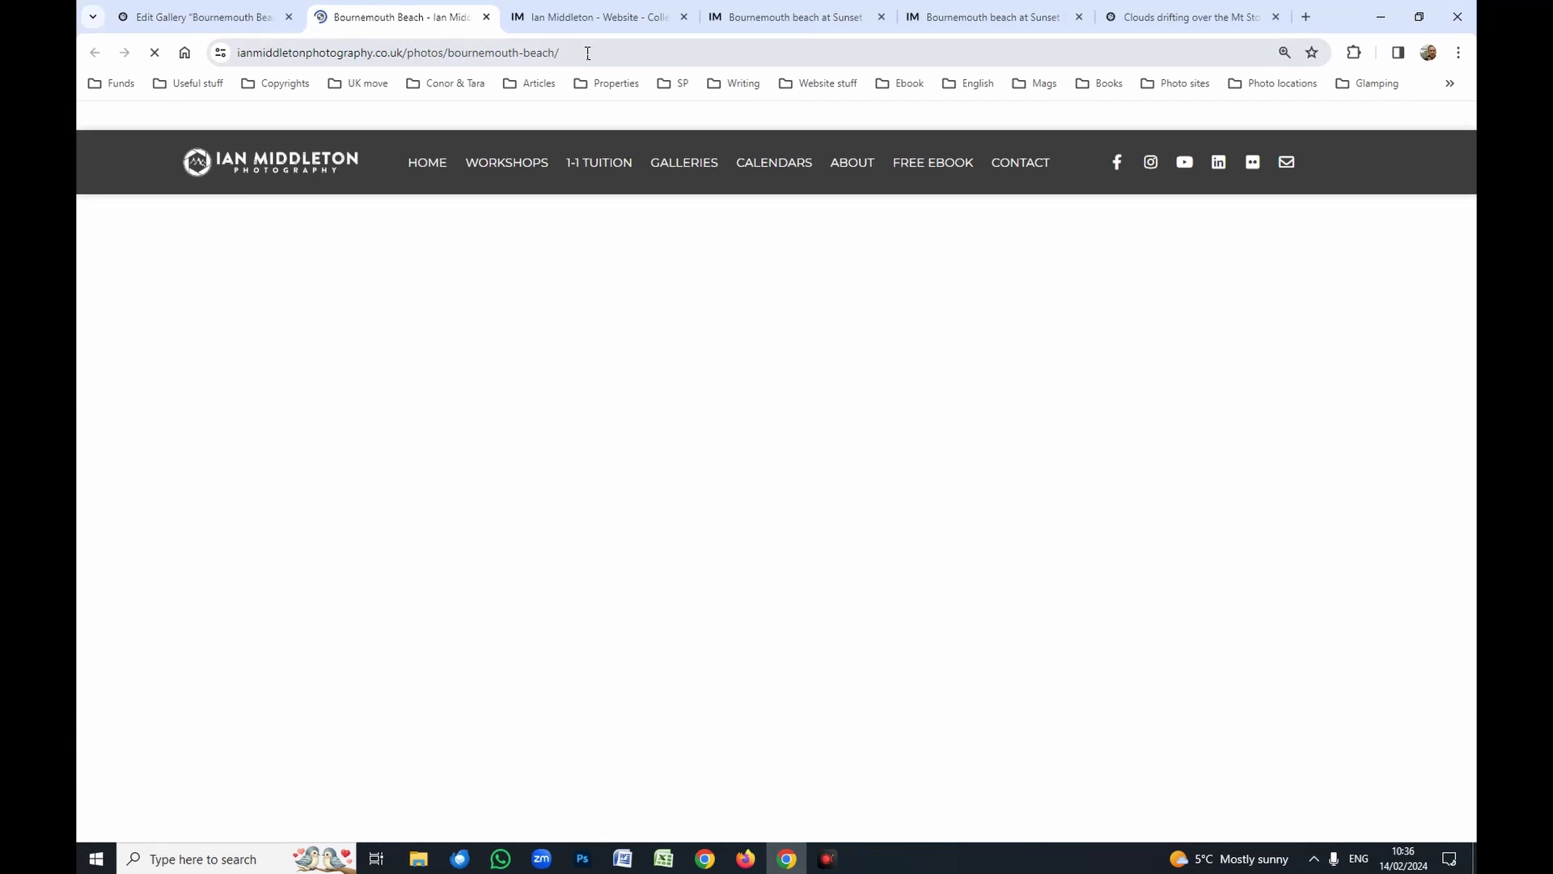
left_click(388, 53)
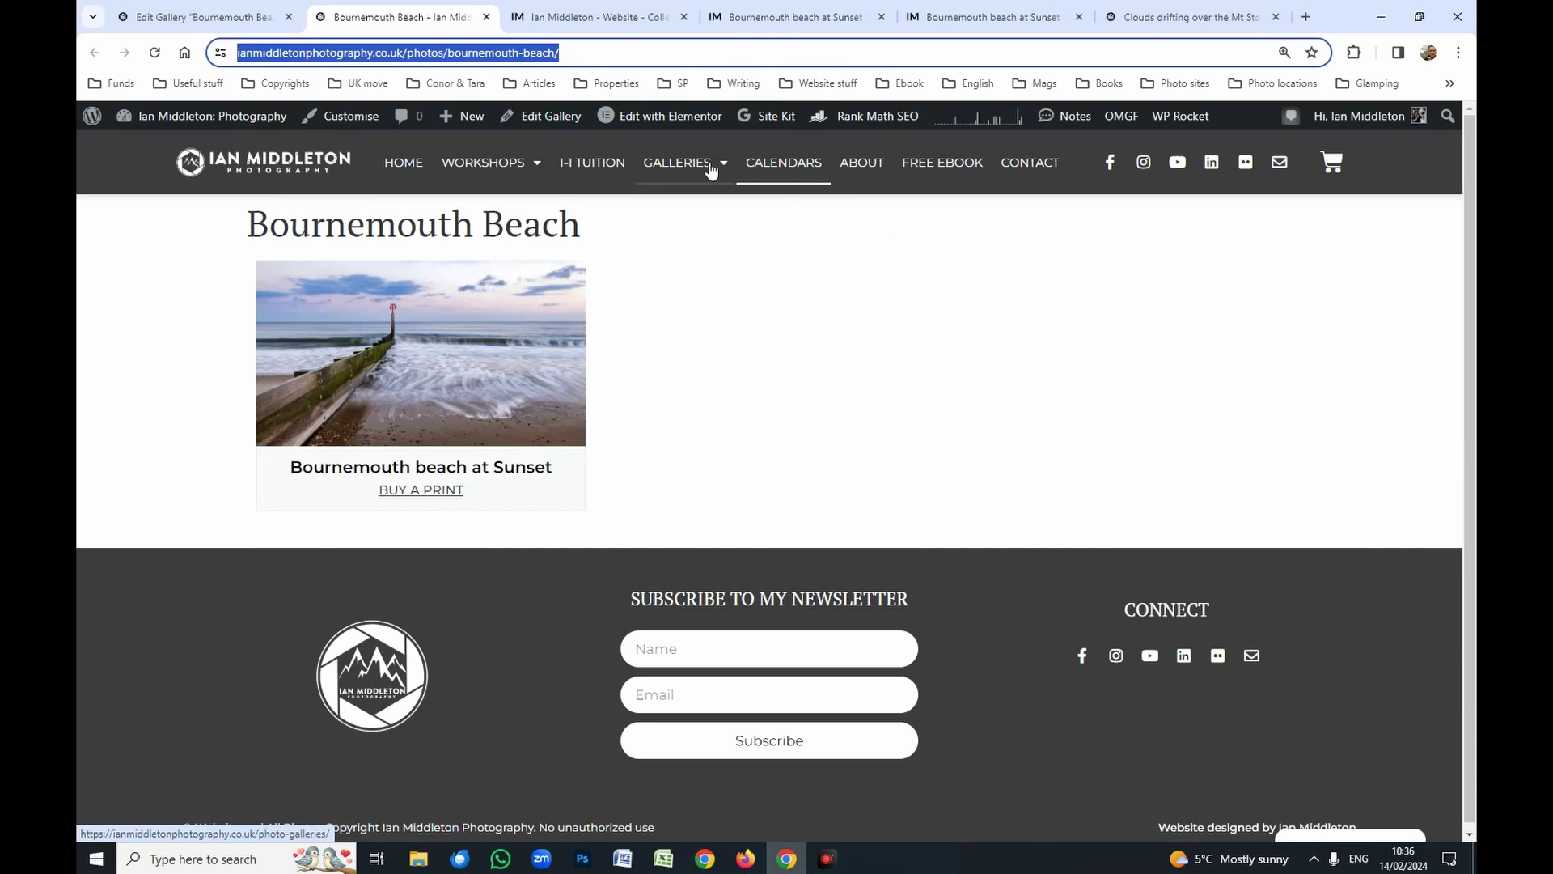
mouse_move(709, 169)
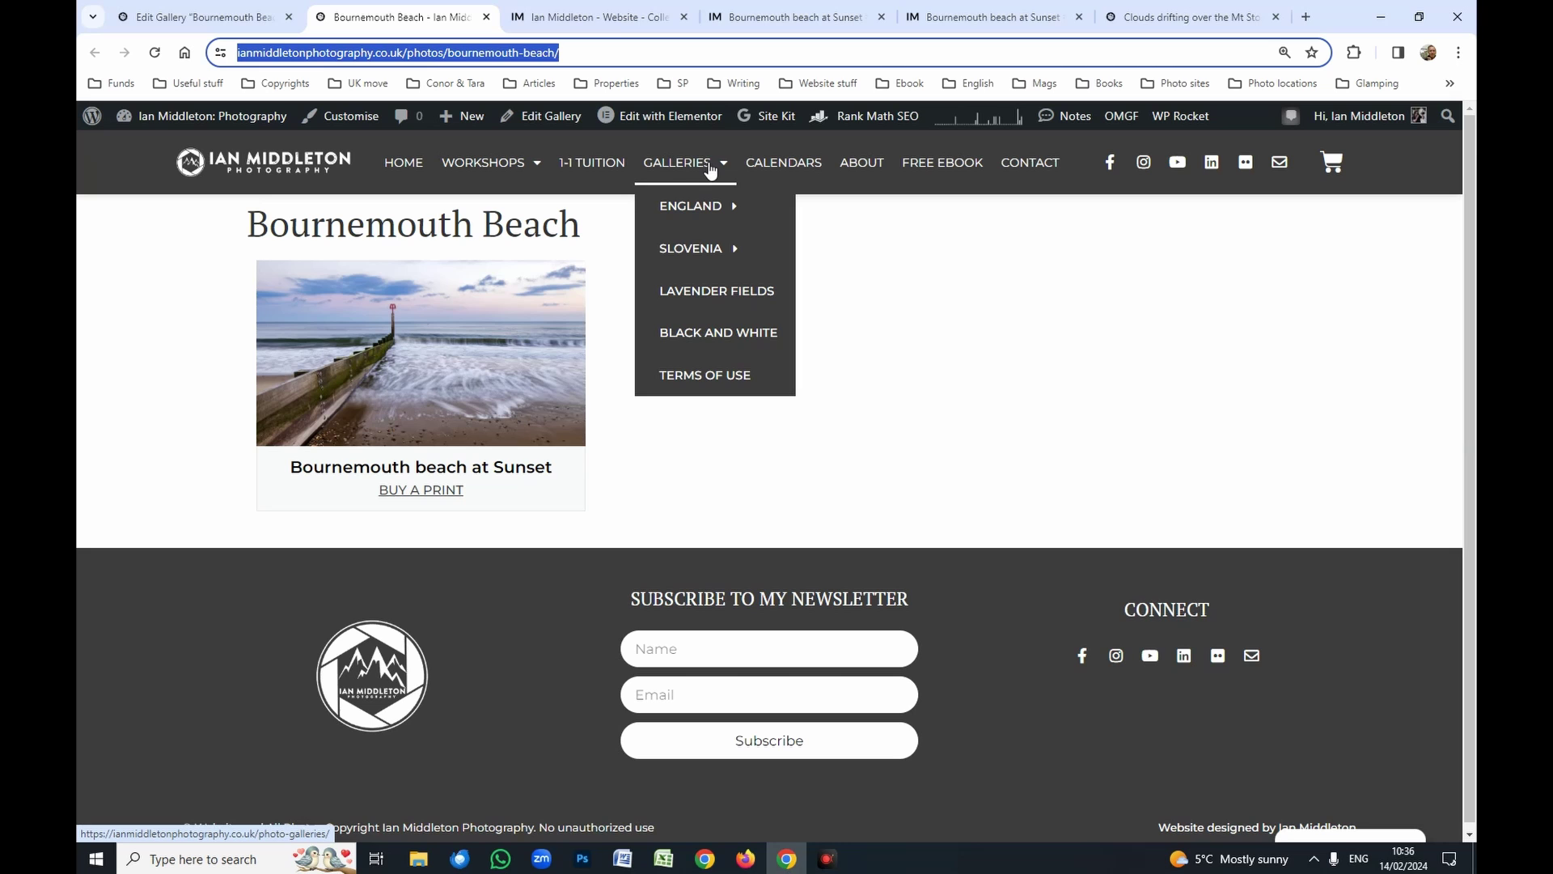
Return to the Envira galleries list and copy the Black and White gallery's shortcode, [envira-gallery id="7358"]
left_click(186, 17)
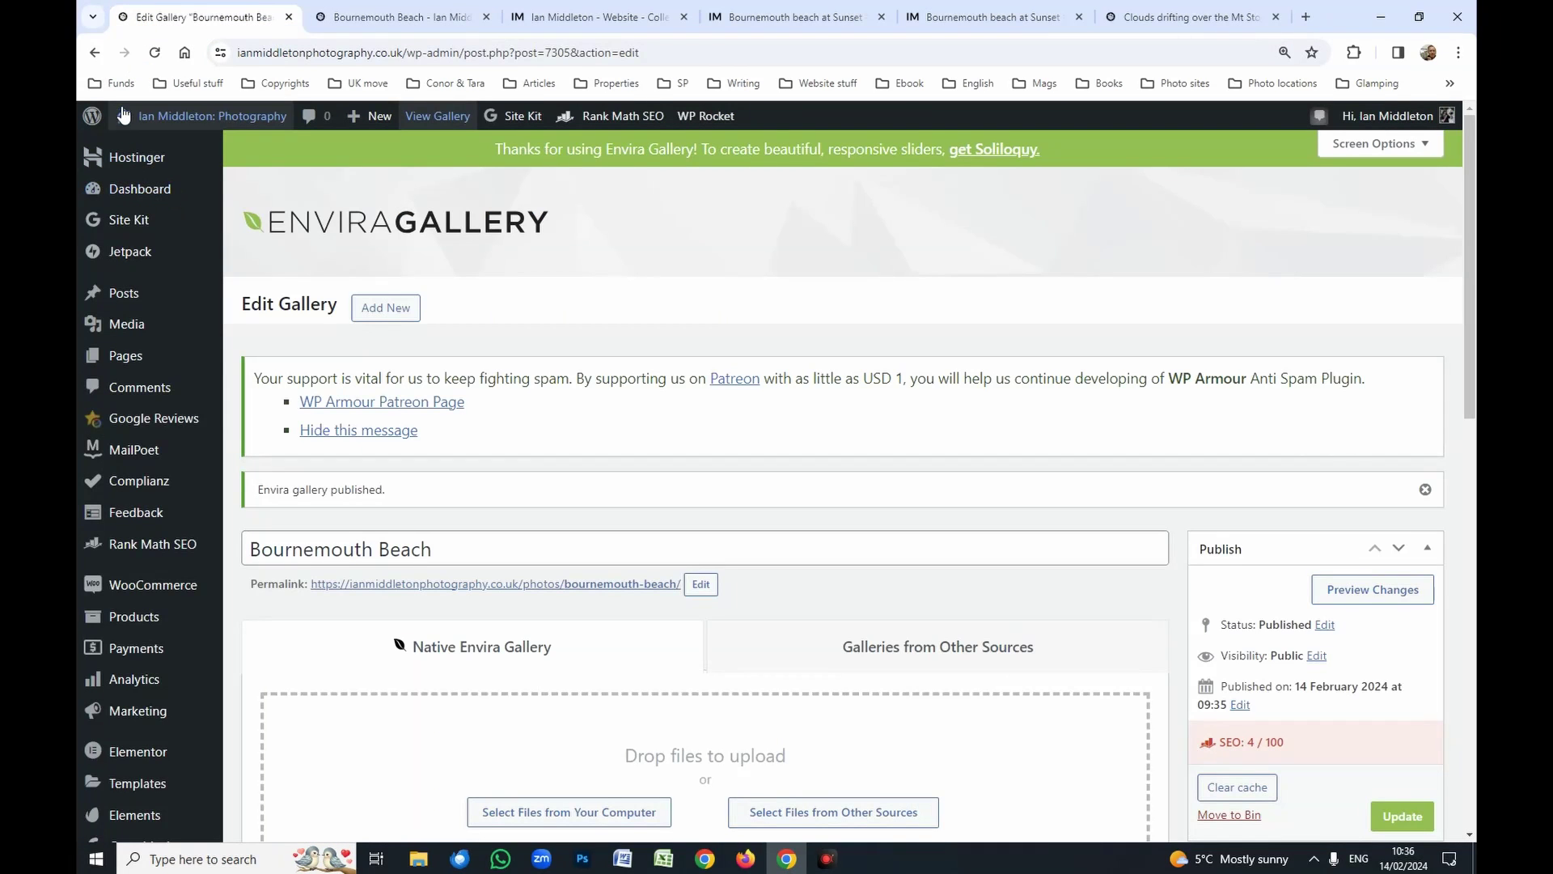
left_click(96, 55)
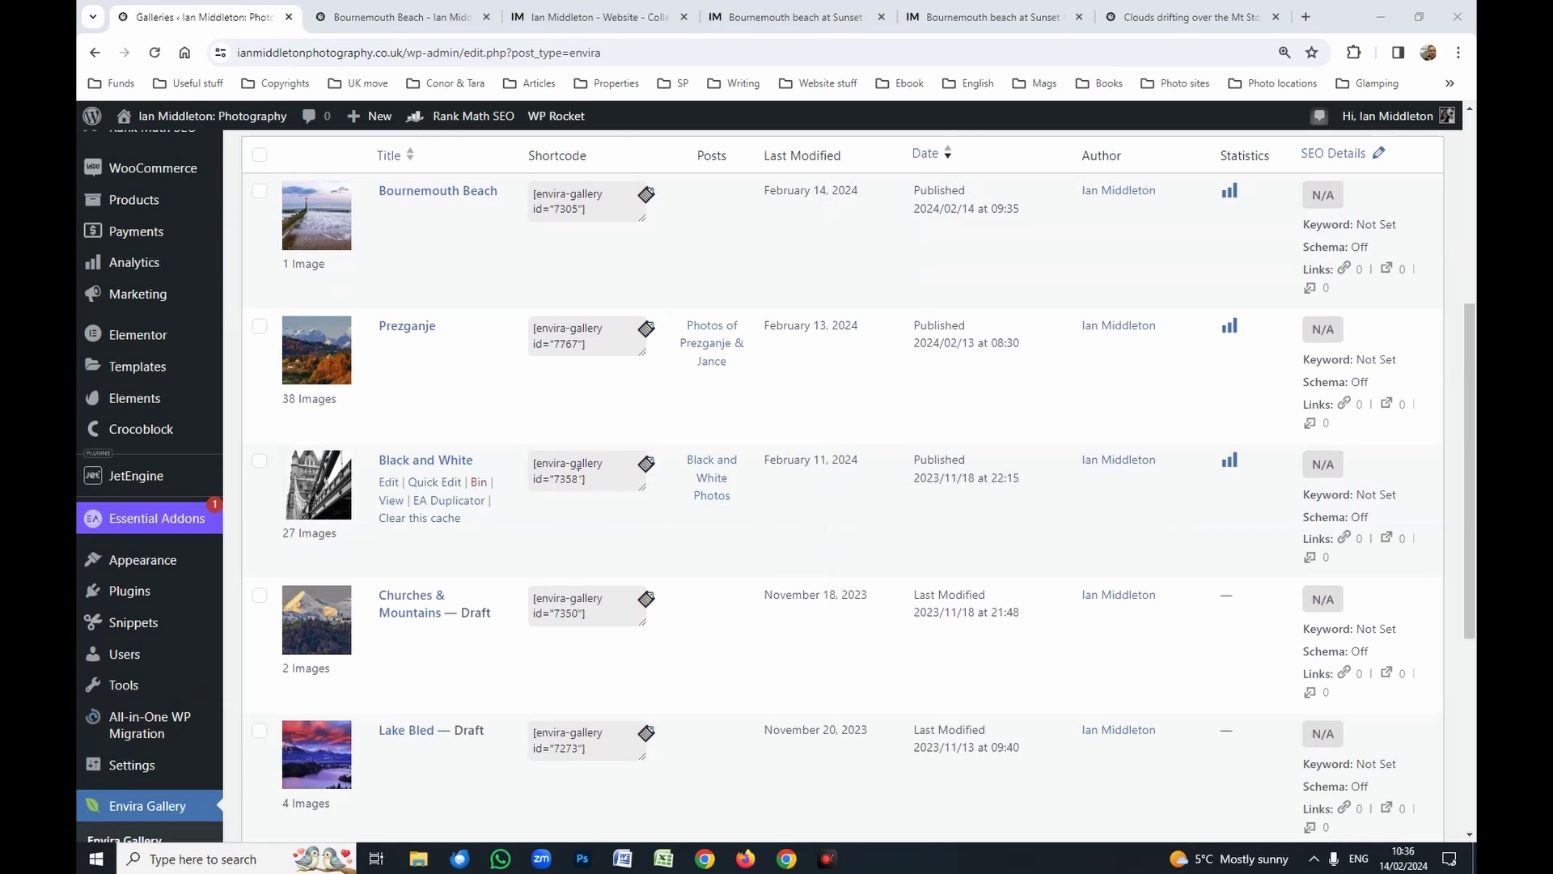
left_click_drag(597, 478, 542, 463)
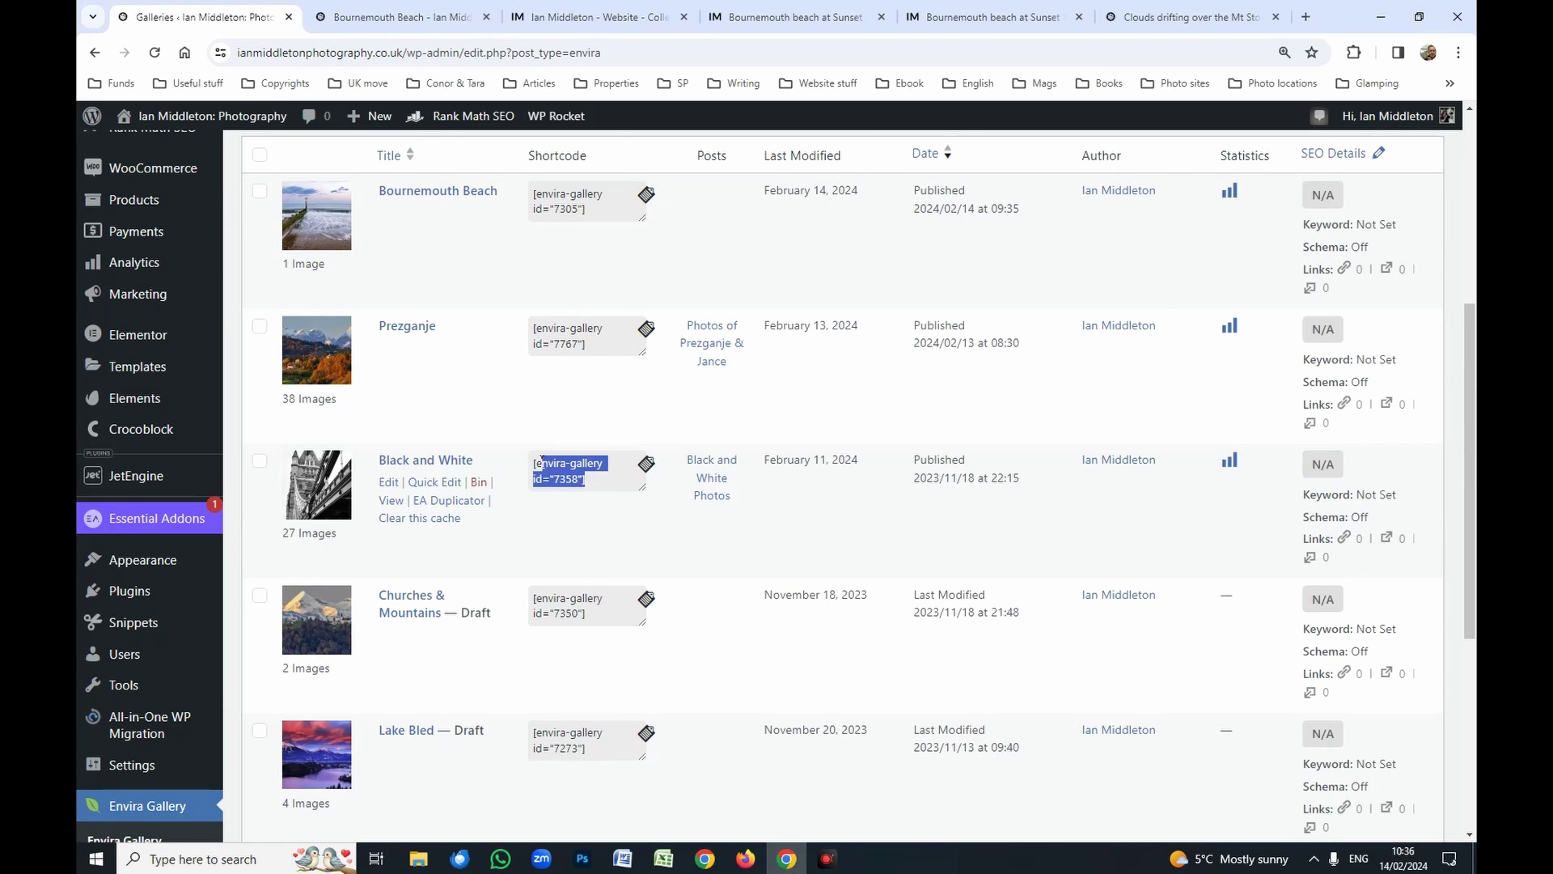
right_click(552, 467)
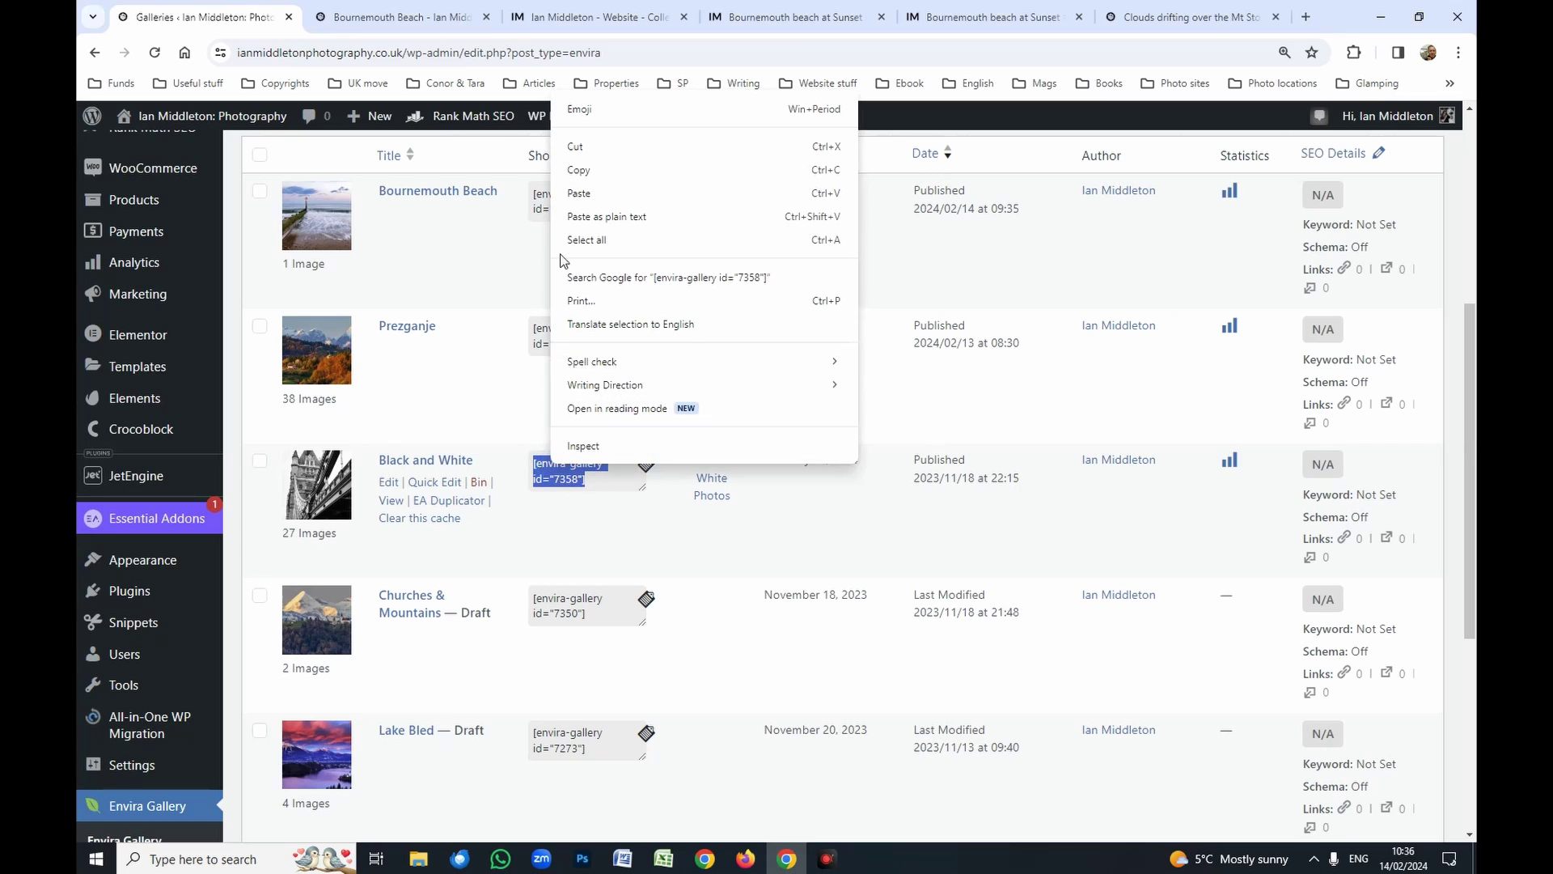
left_click(576, 168)
Find the Black and White Photos page in the site's page list and open it for editing with Elementor
scroll(90, 434, "up", 5)
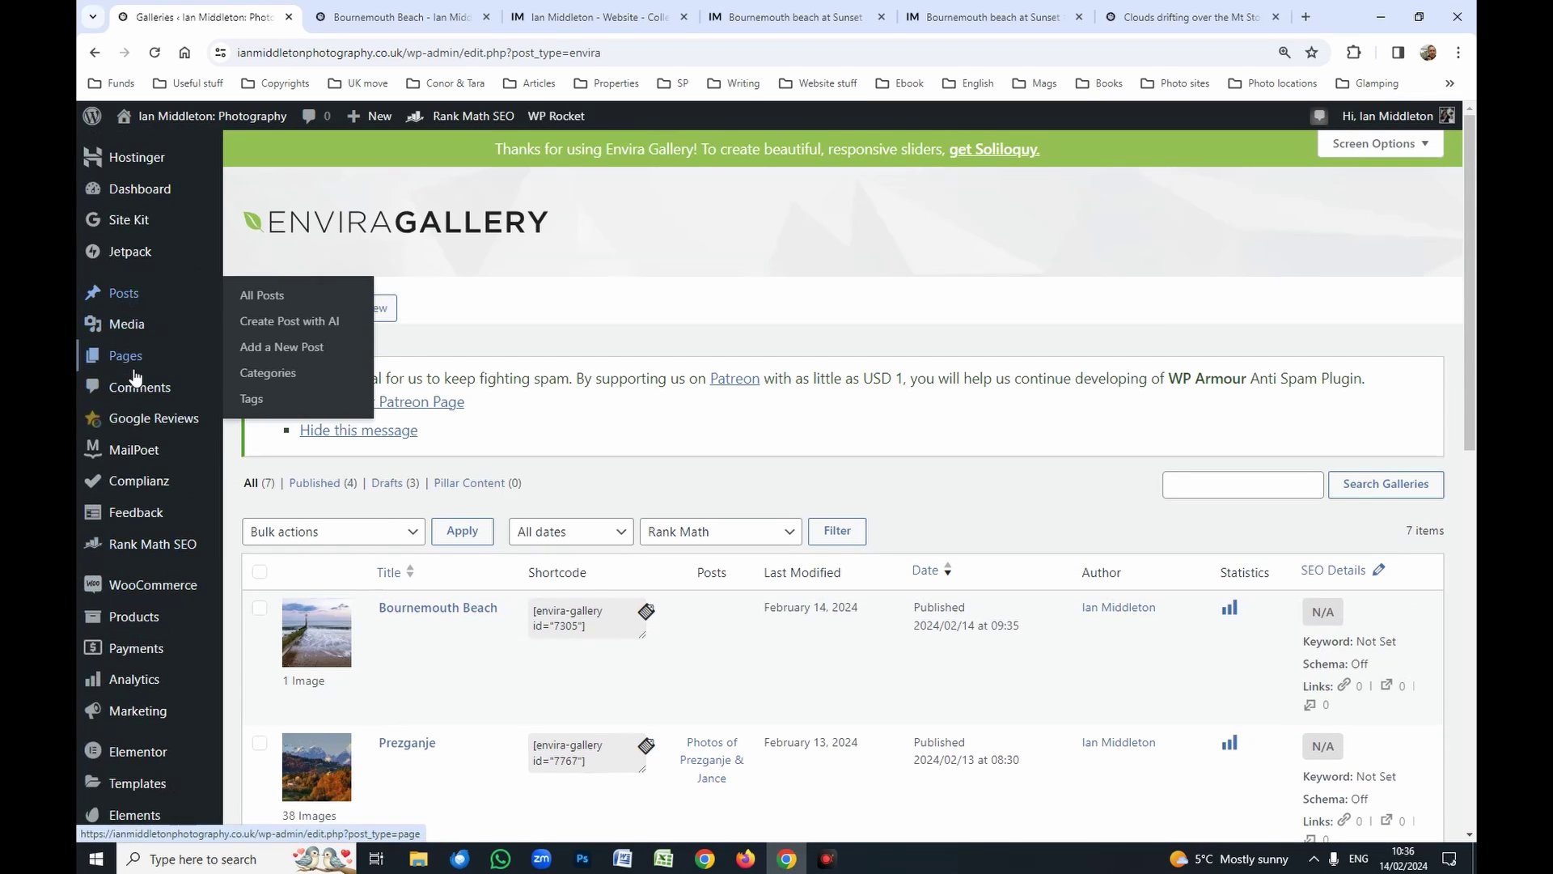
left_click(137, 366)
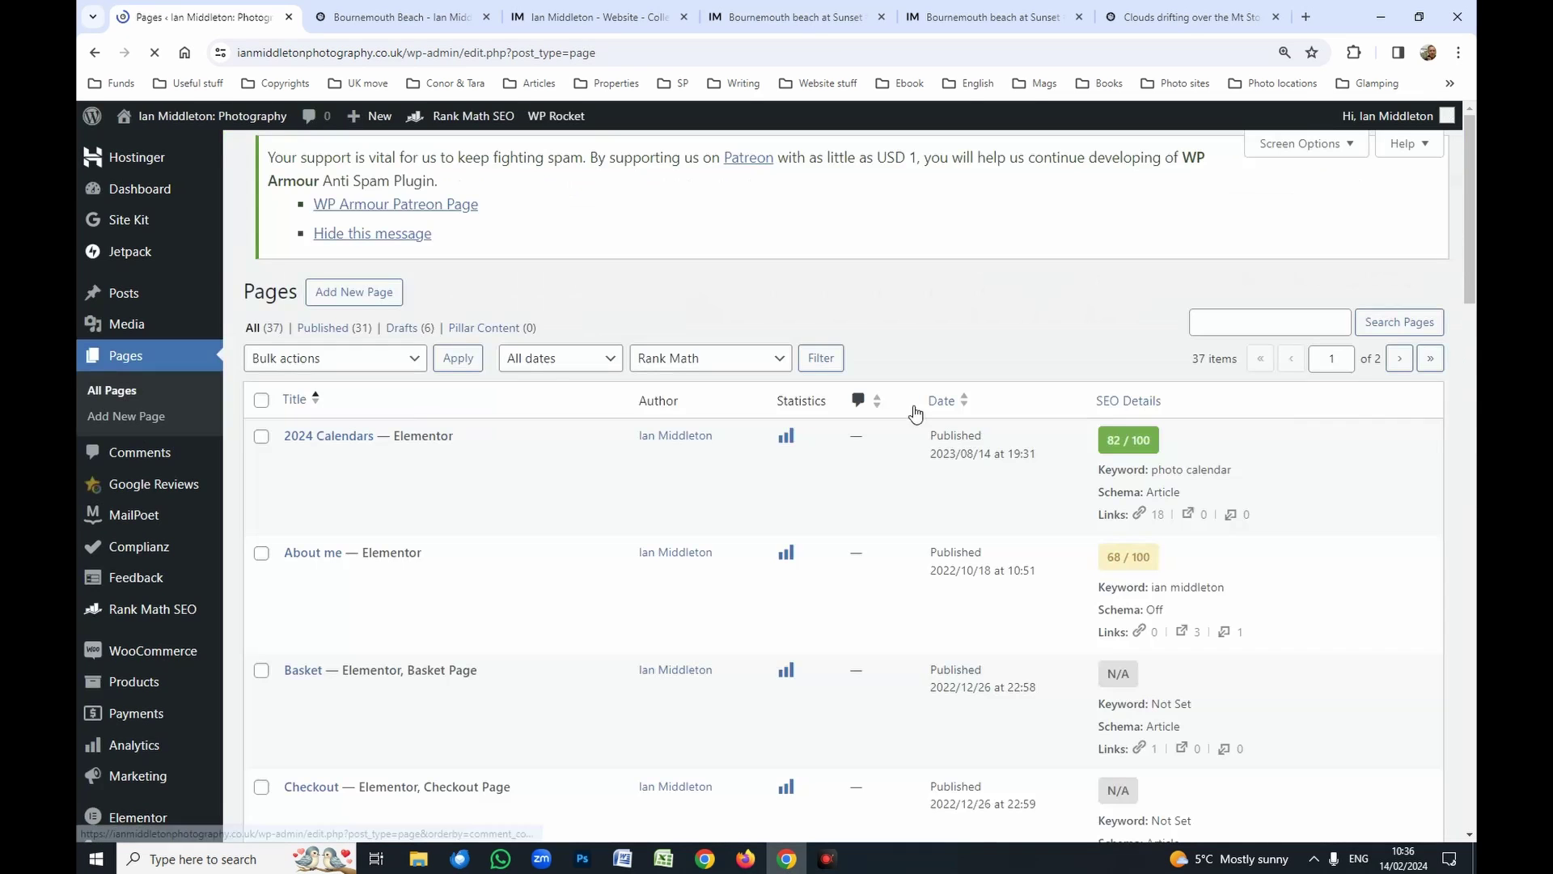
scroll(590, 580, "down", 3)
scroll(591, 576, "down", 9)
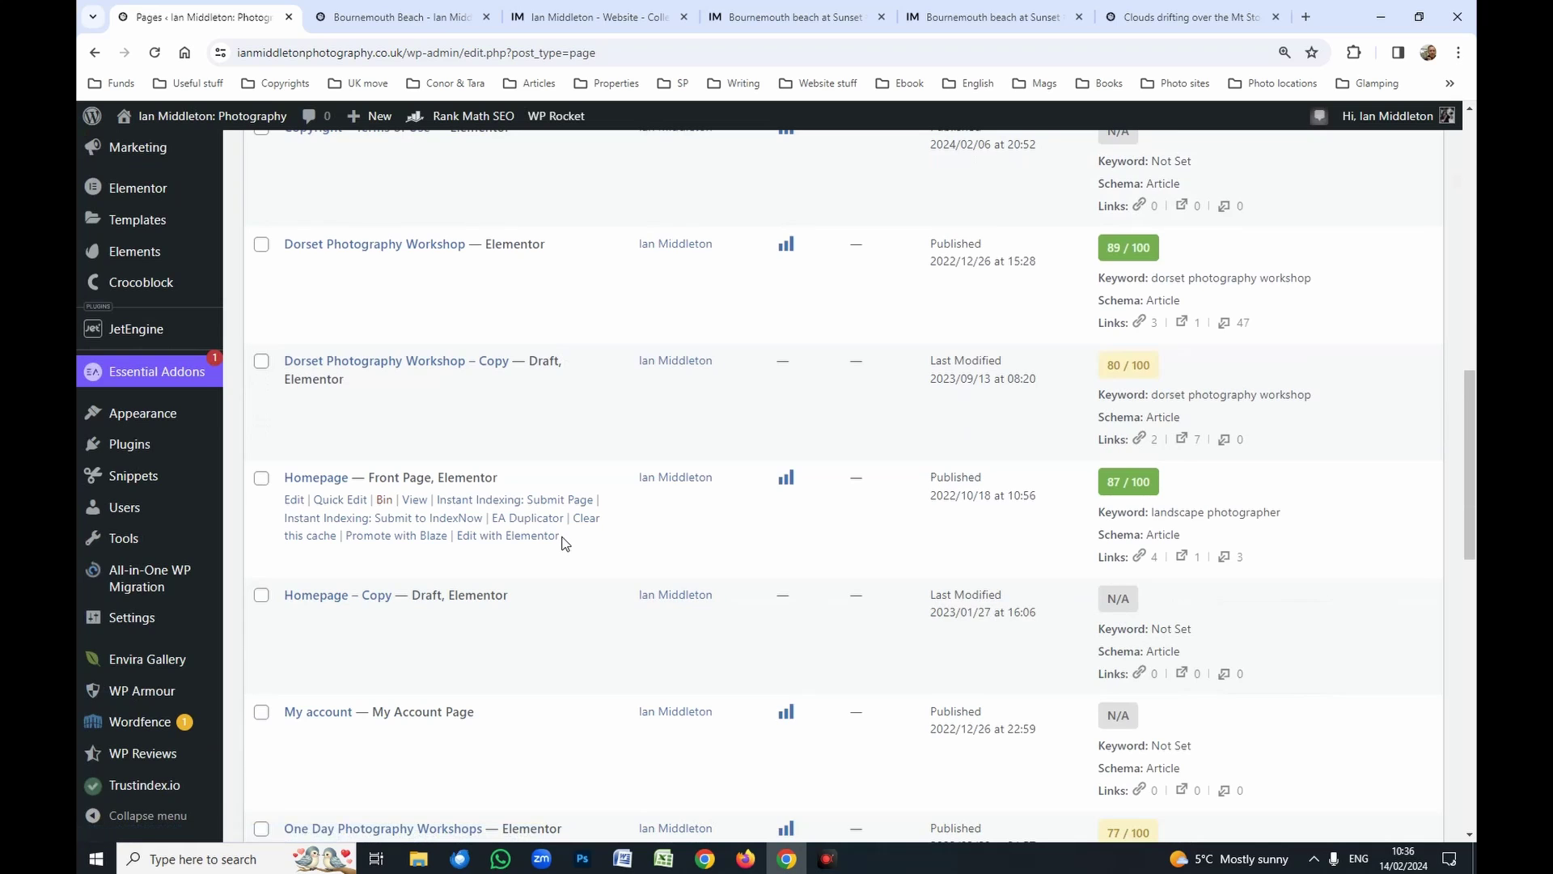
scroll(564, 541, "down", 8)
scroll(563, 535, "down", 2)
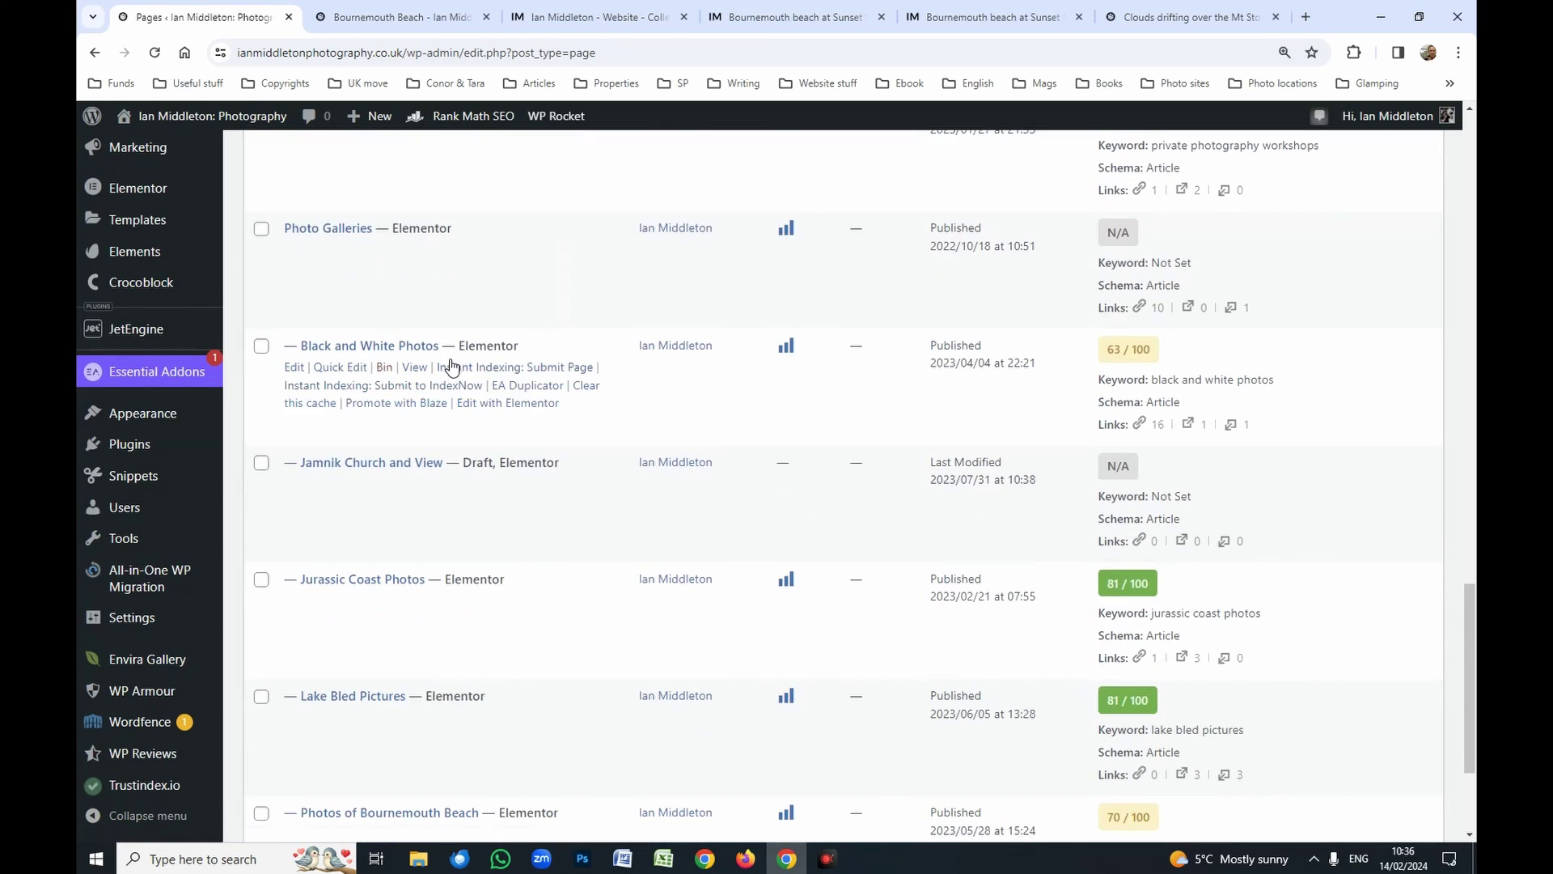
left_click(508, 403)
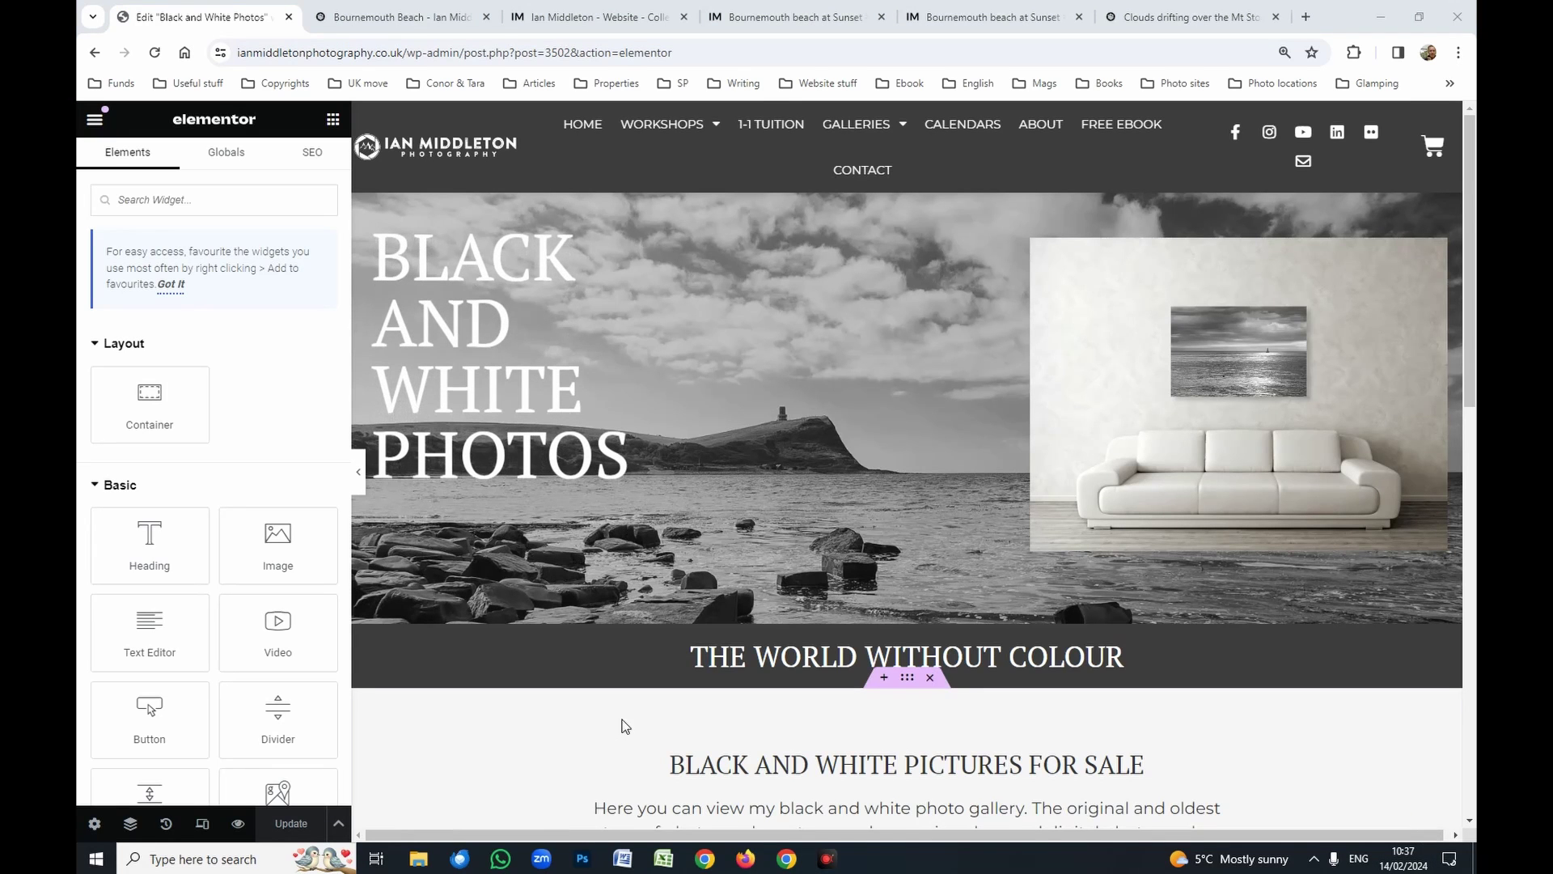
Open the settings of the shortcode widget below the Black and White page's intro text to examine its gallery shortcode
scroll(814, 558, "down", 4)
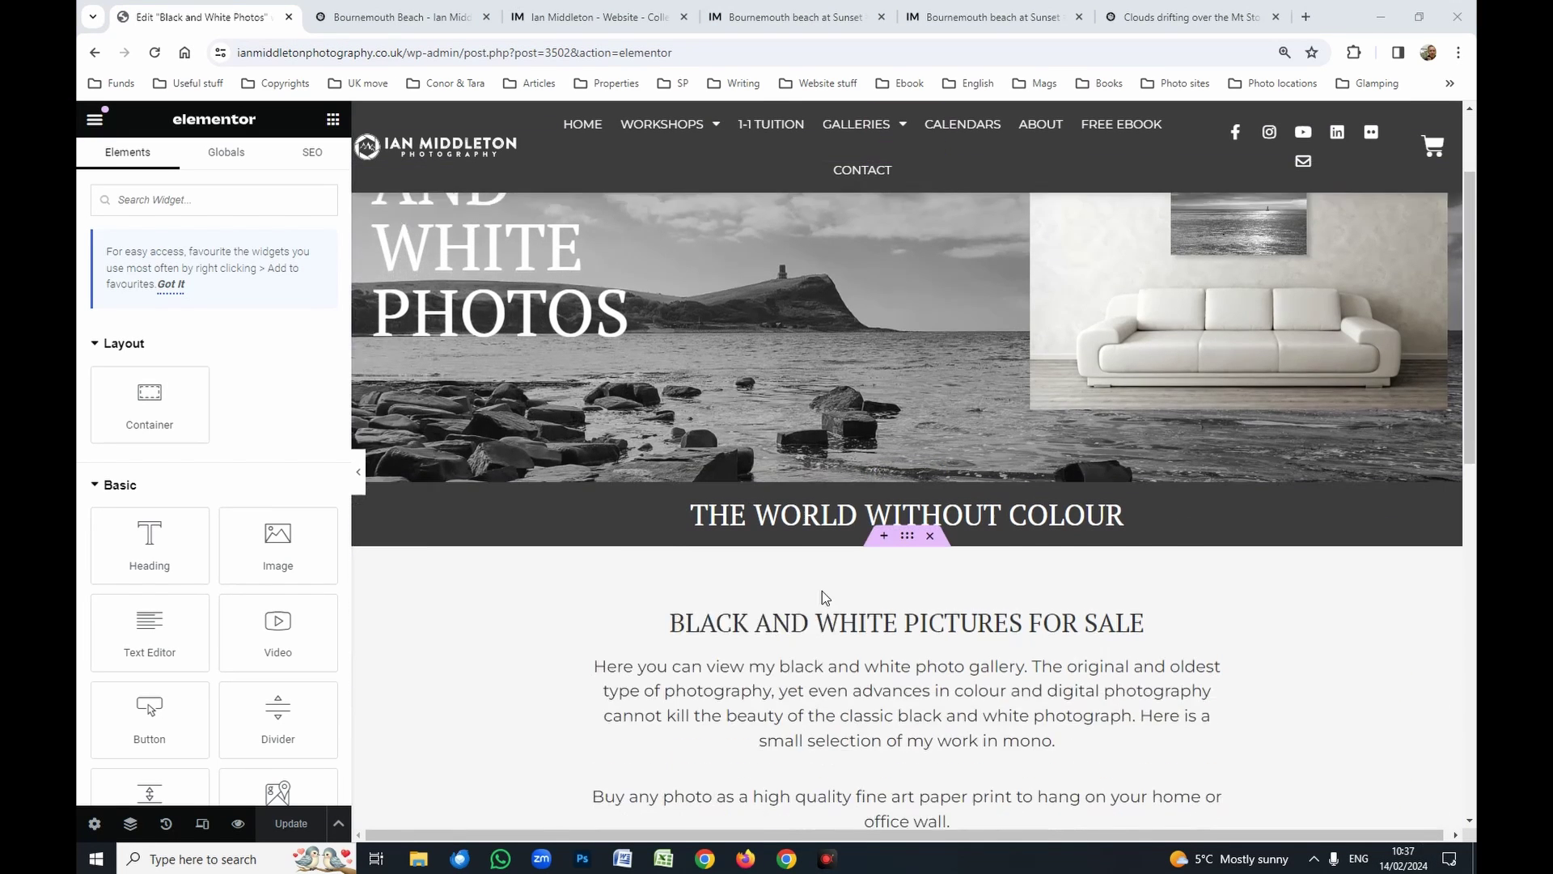
scroll(815, 558, "up", 4)
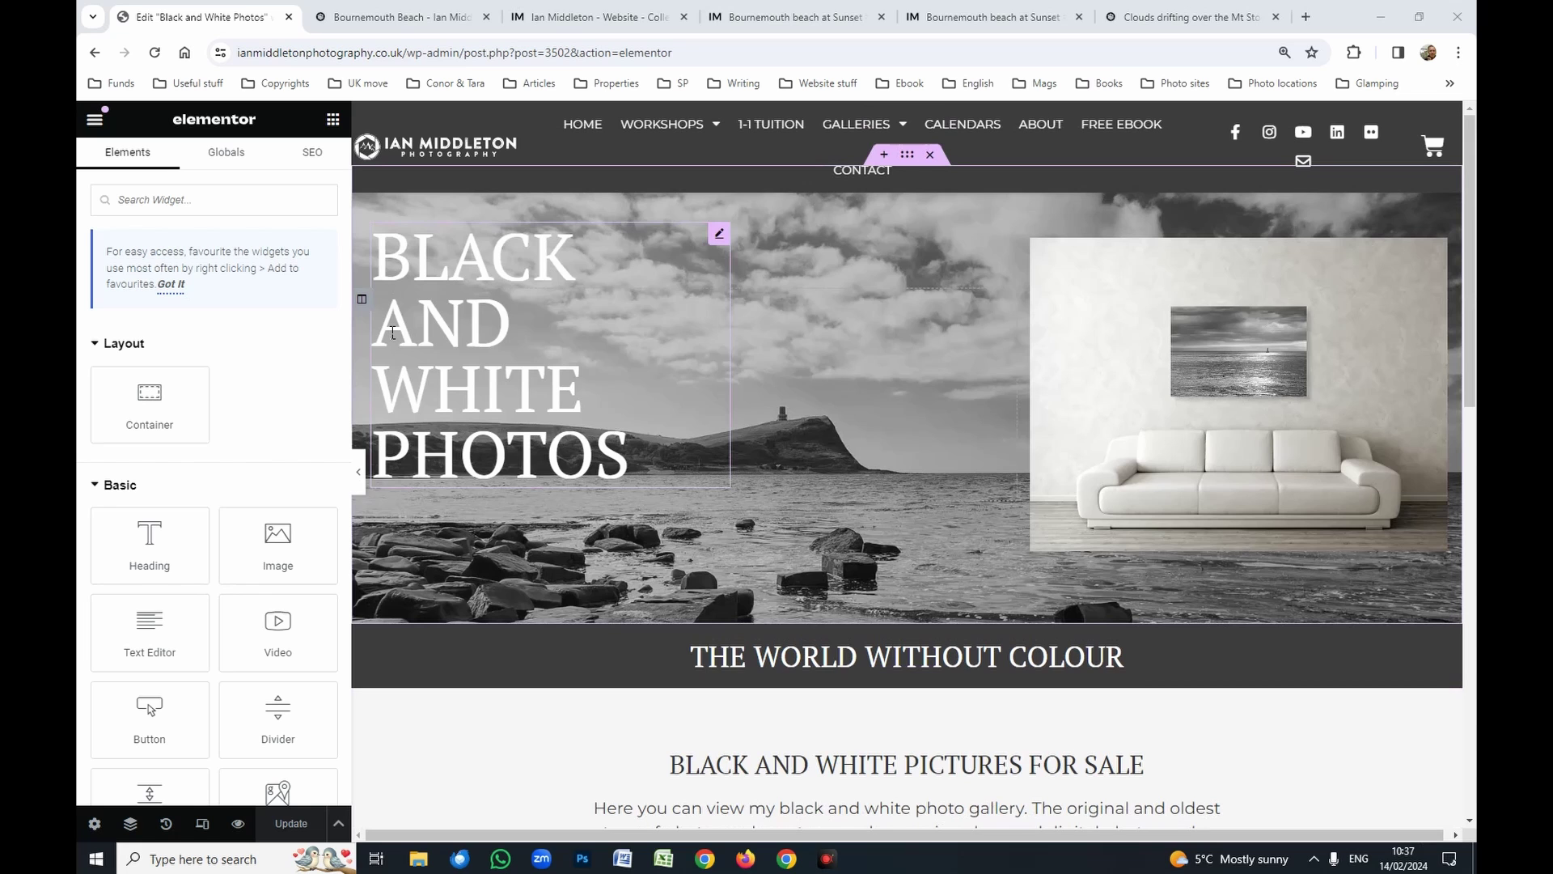
scroll(733, 460, "down", 10)
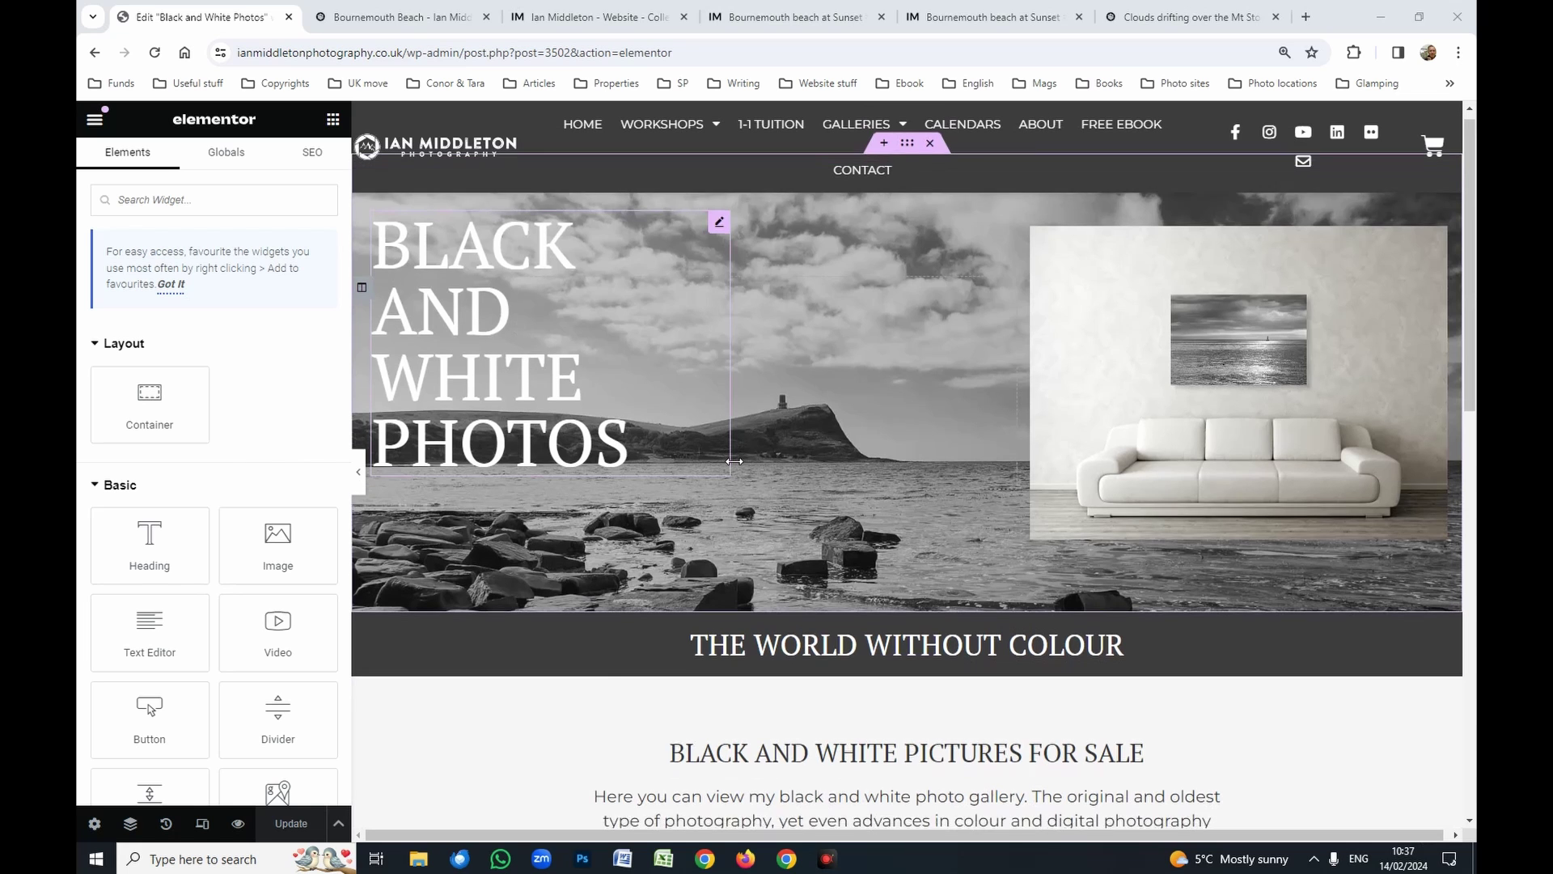
scroll(734, 467, "up", 2)
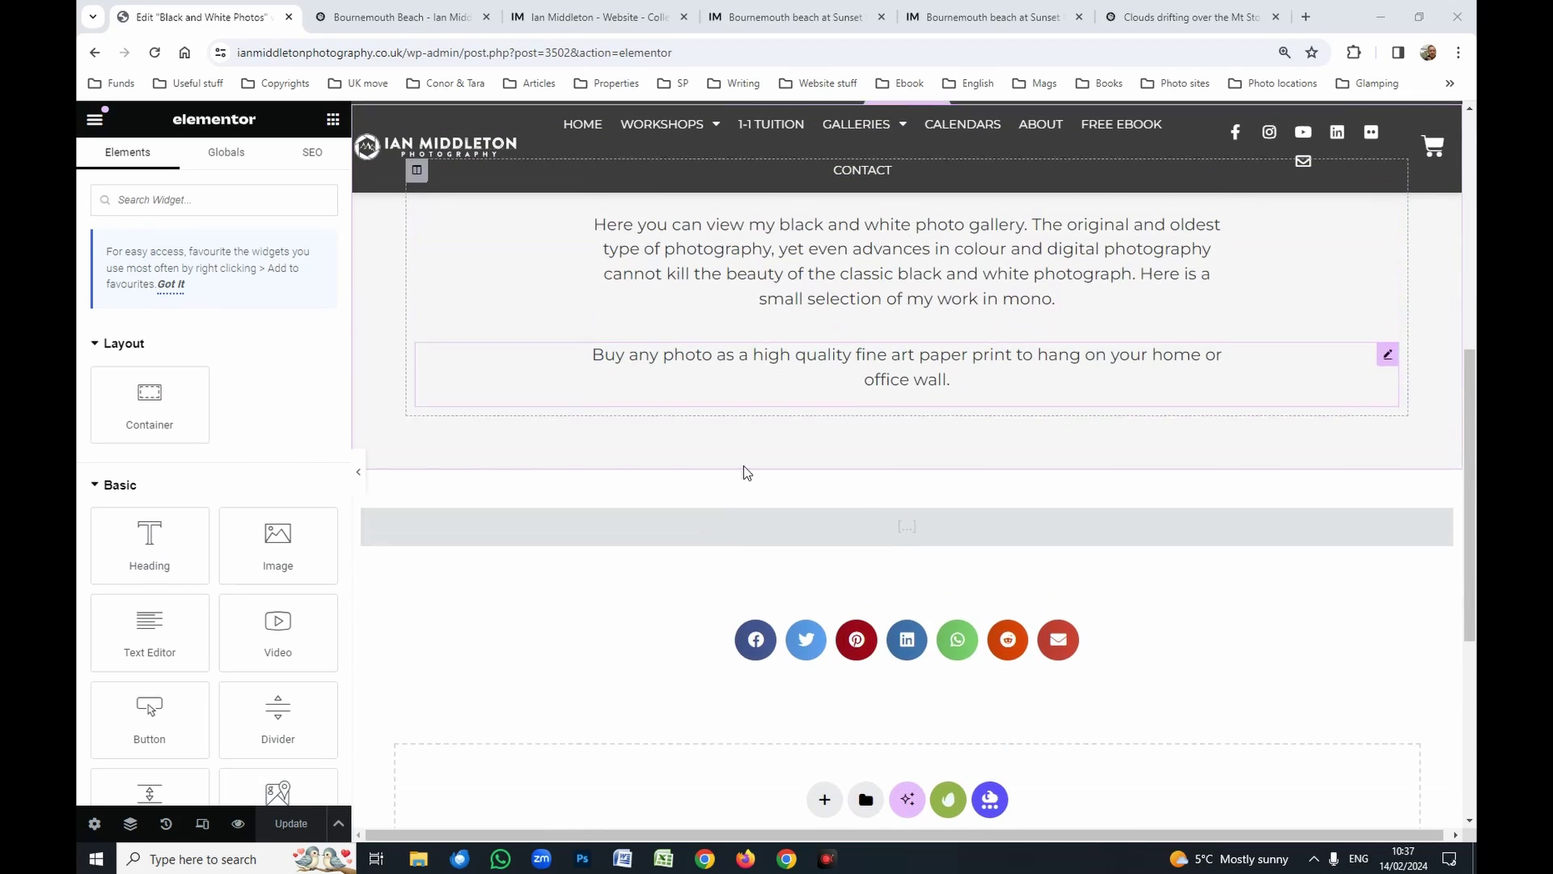
left_click(1443, 519)
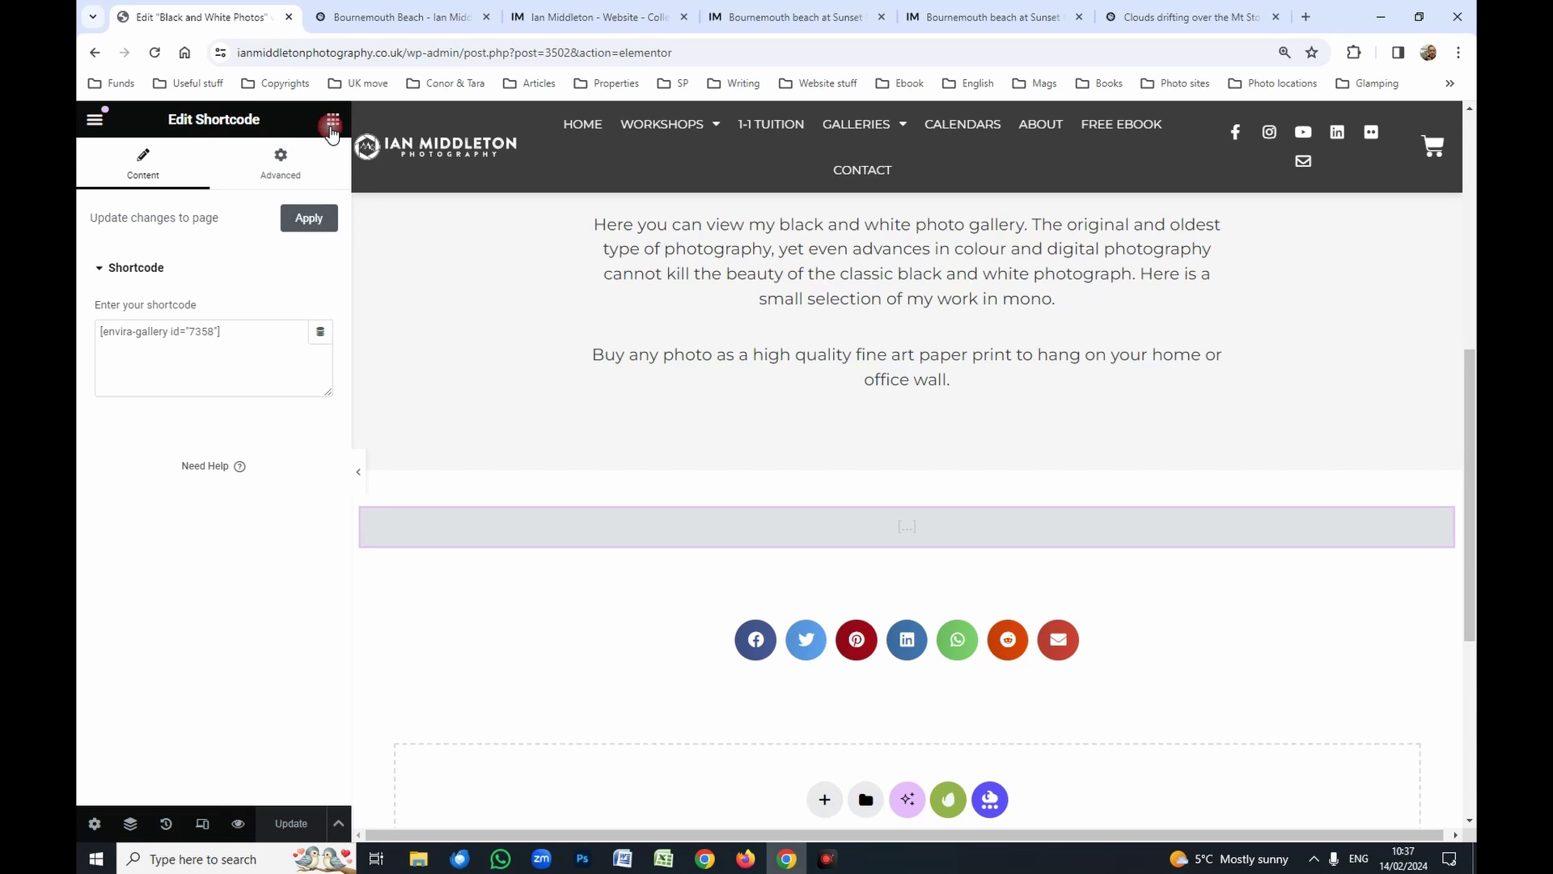
Return to the widget library and search it for "short" to find the Shortcode widget
left_click(332, 125)
left_click(165, 200)
type("short")
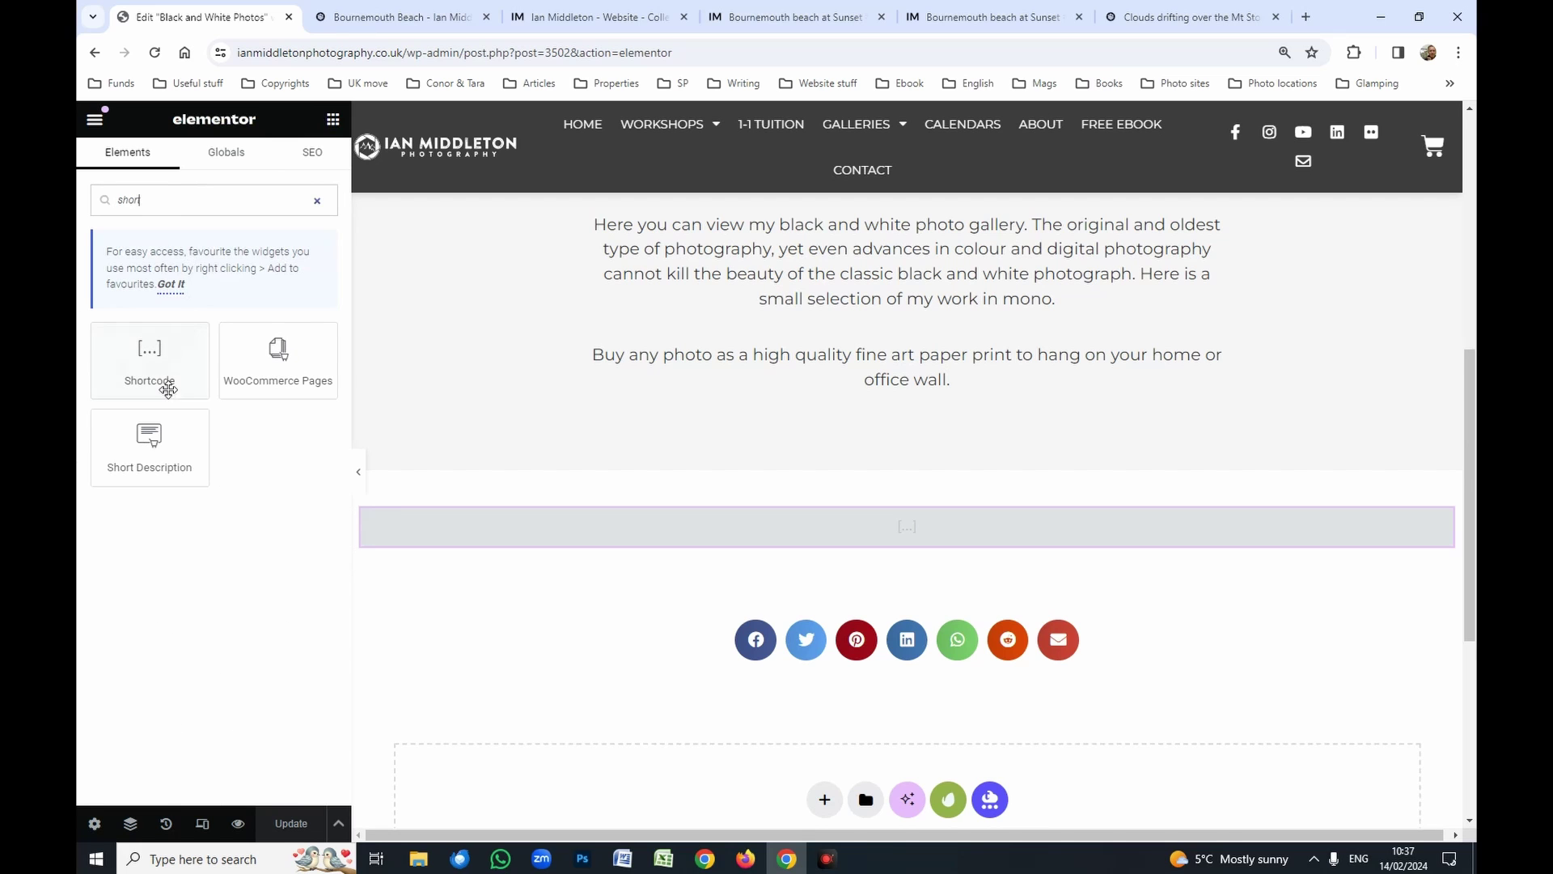
Add a second Shortcode widget above the share buttons, fill it with [envira-gallery id="7358"], and delete that widget again
left_click_drag(166, 387, 942, 599)
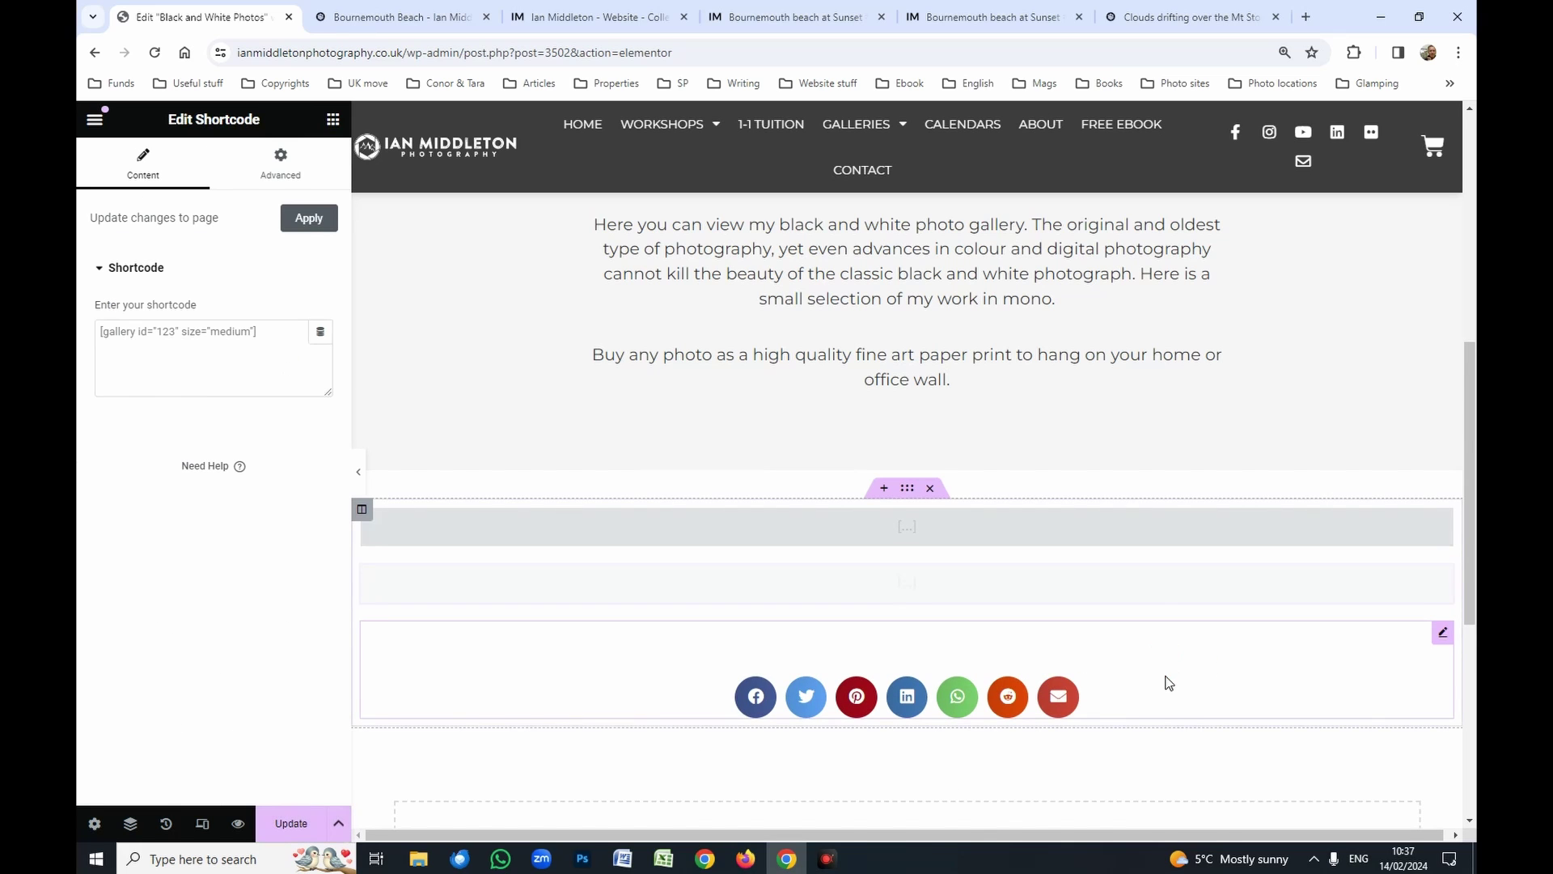
left_click(272, 330)
key("ctrl+v")
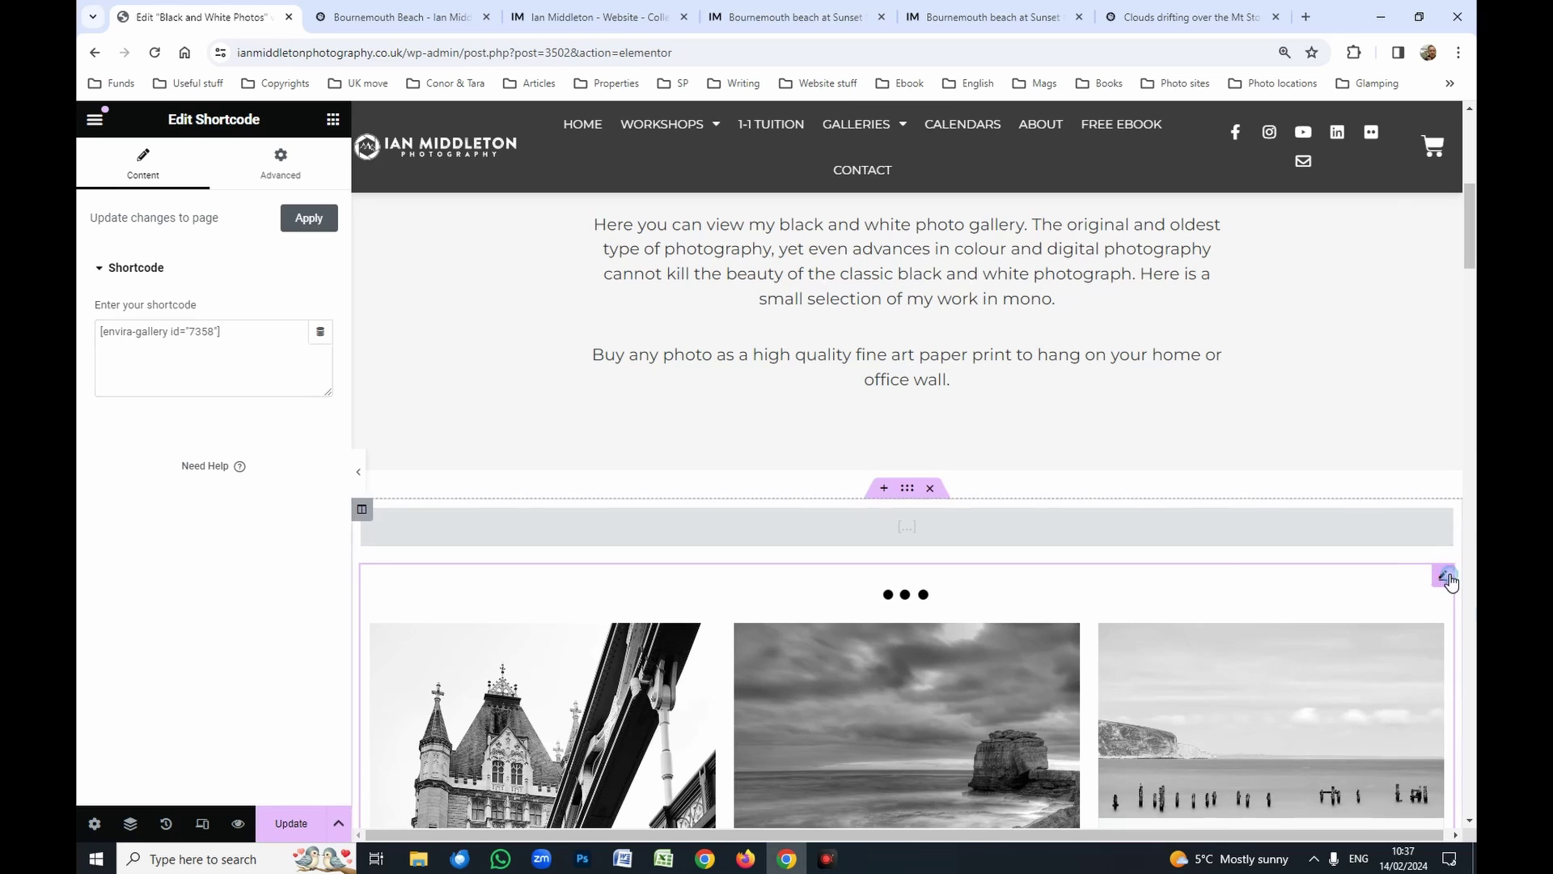
right_click(1456, 586)
left_click(1317, 826)
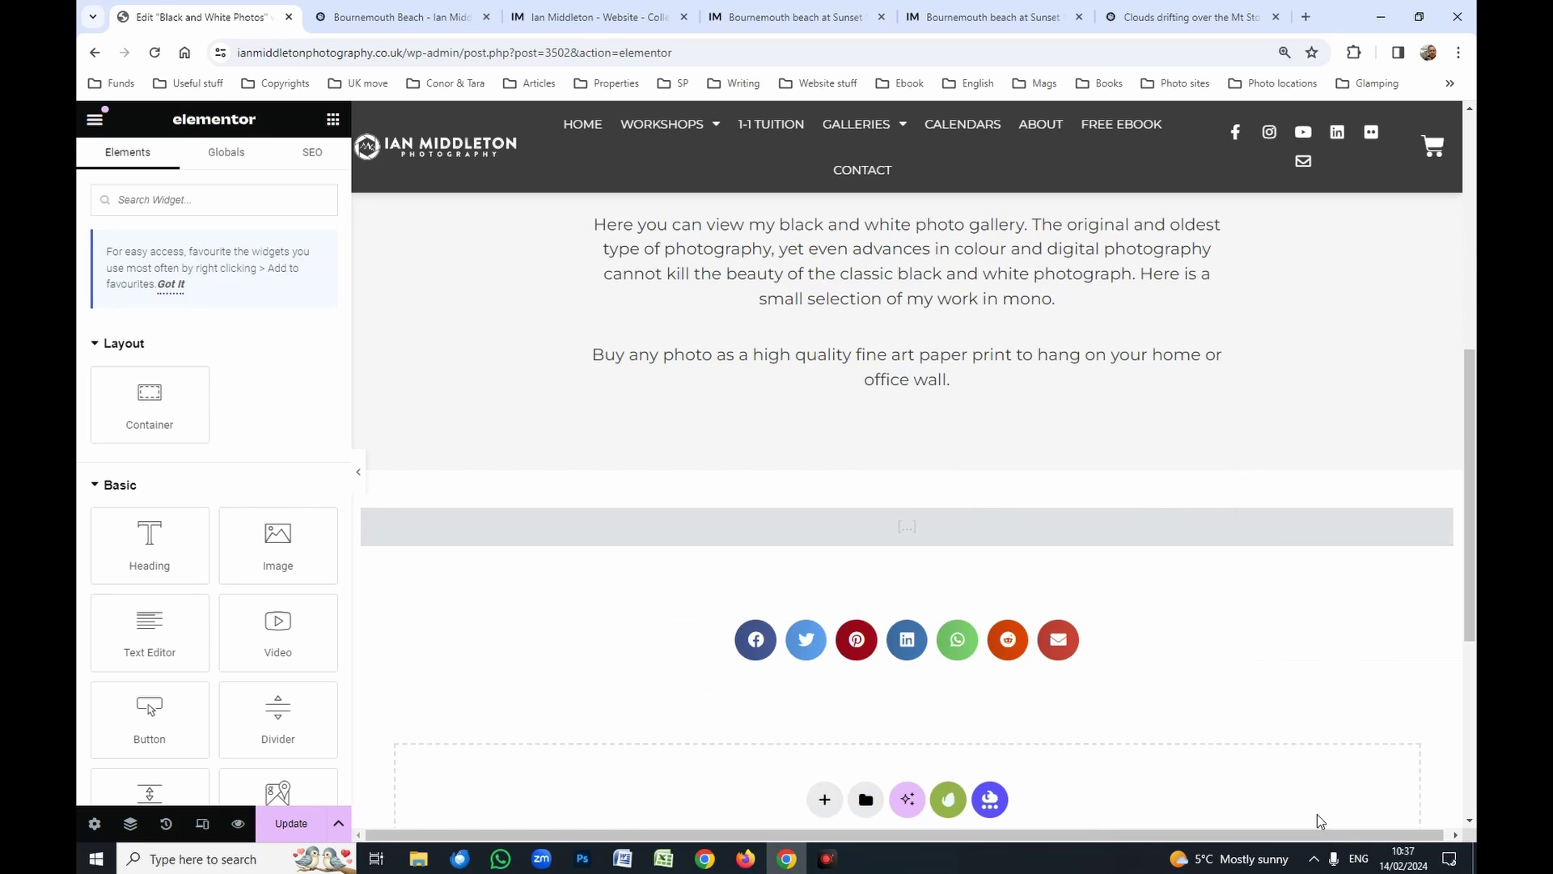
Update the page with its original gallery shortcode widget in place and preview the Black and White page
left_click(1438, 518)
left_click(334, 821)
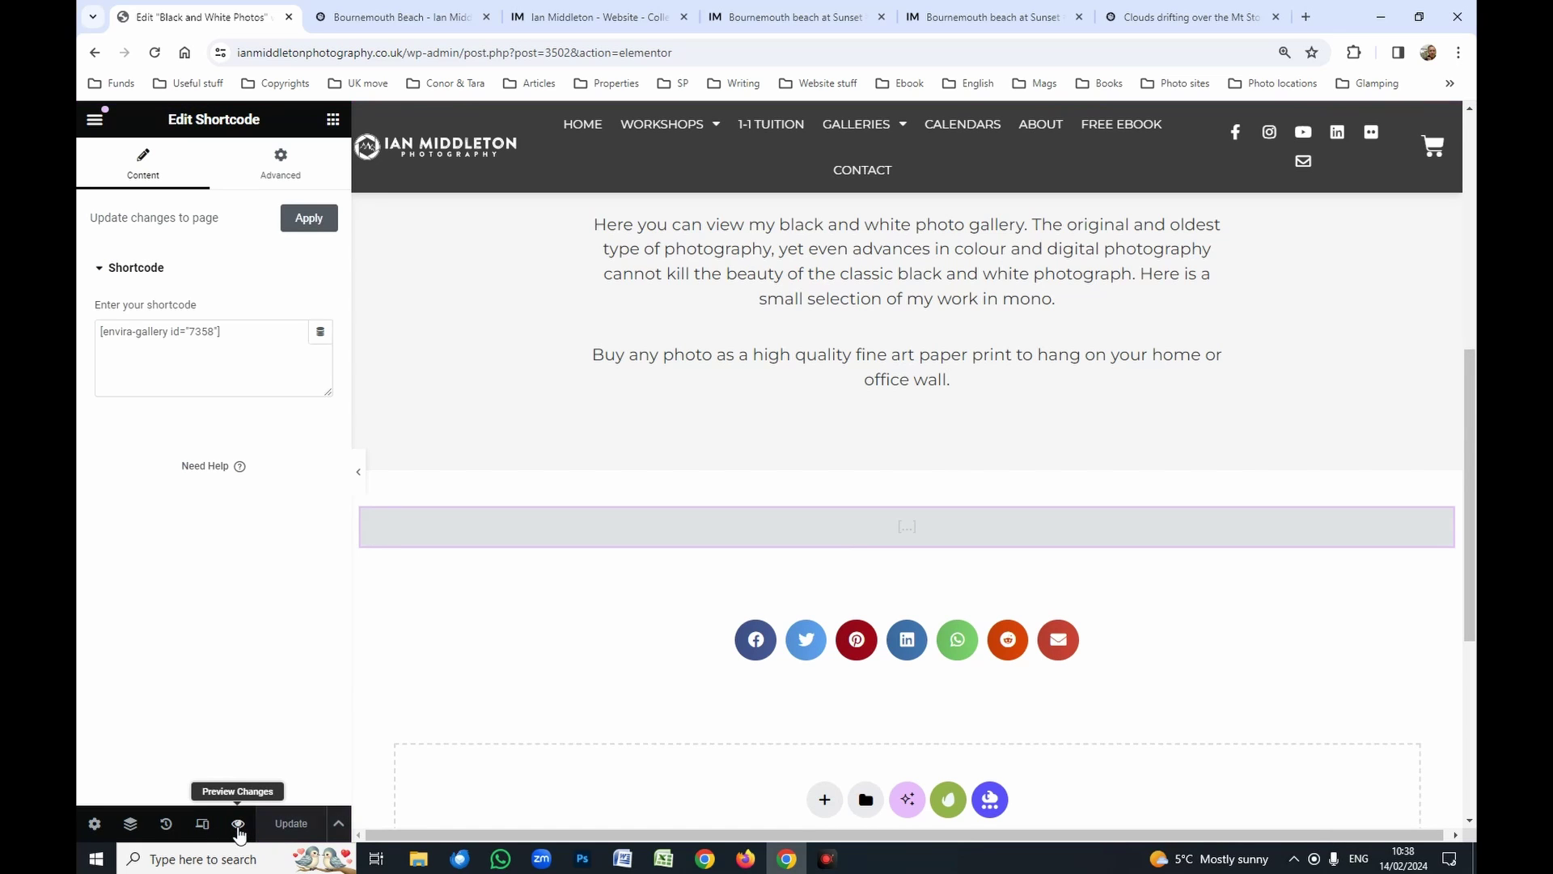
left_click(238, 824)
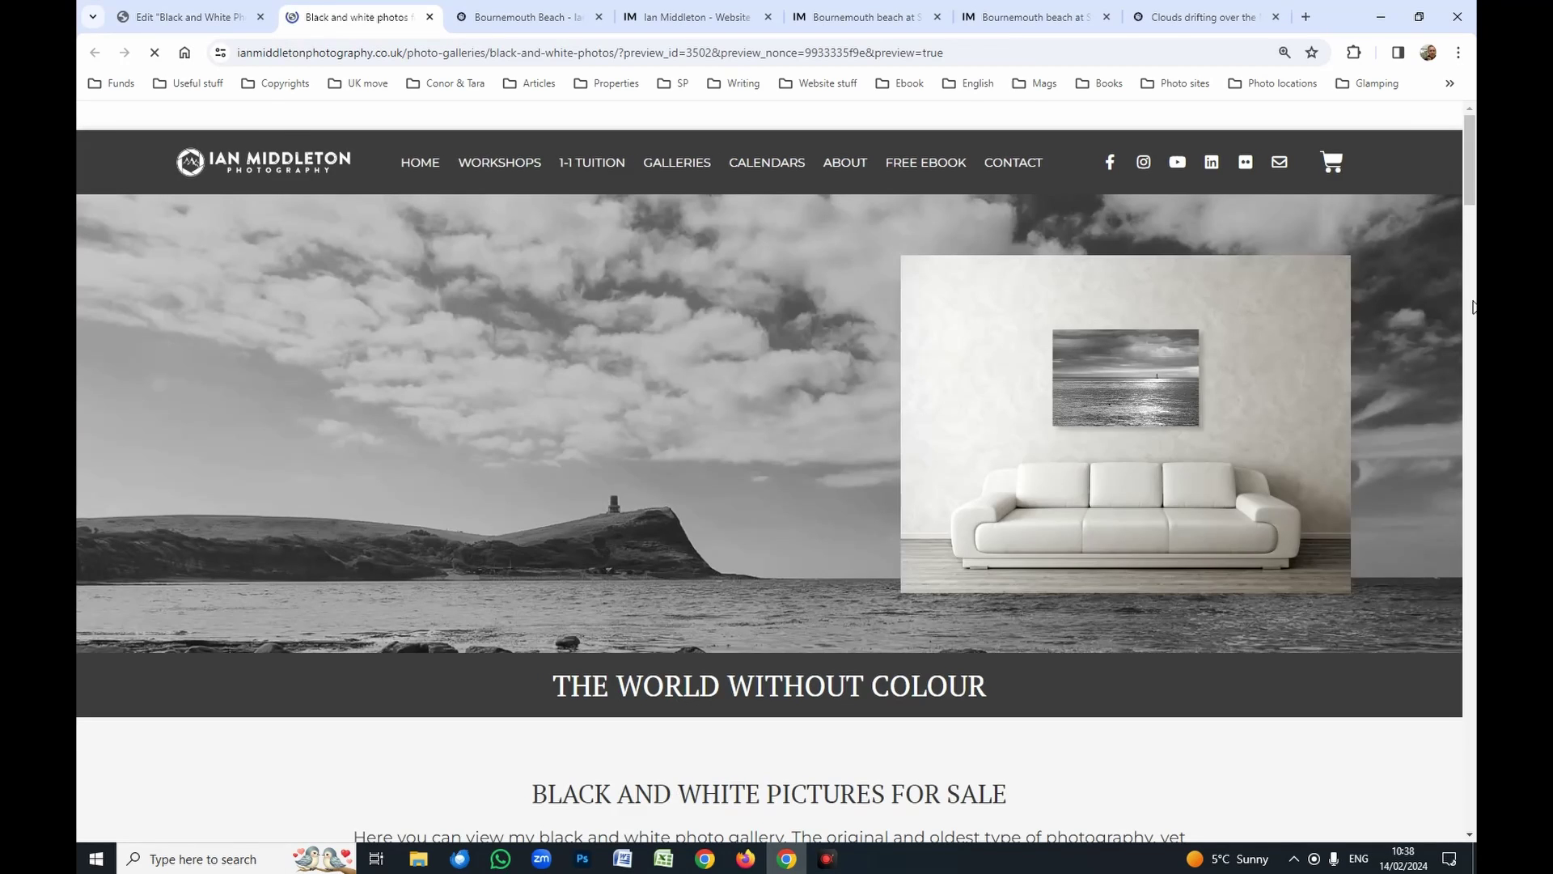
left_click_drag(1469, 169, 1472, 308)
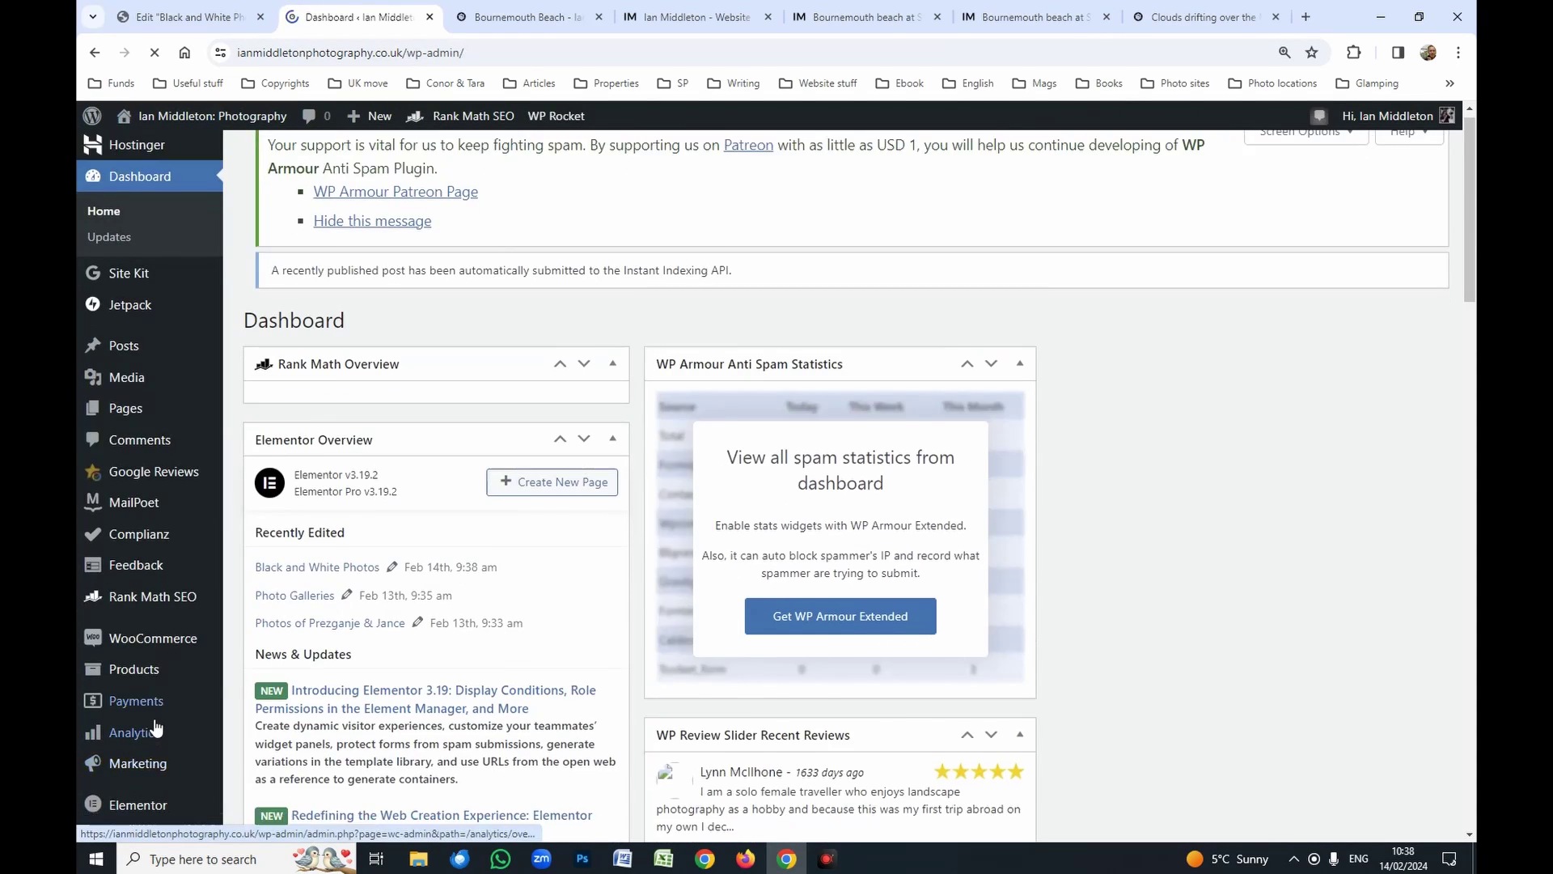
Find the Black and White gallery in the Envira galleries list and open it for editing
scroll(160, 728, "down", 8)
left_click(147, 621)
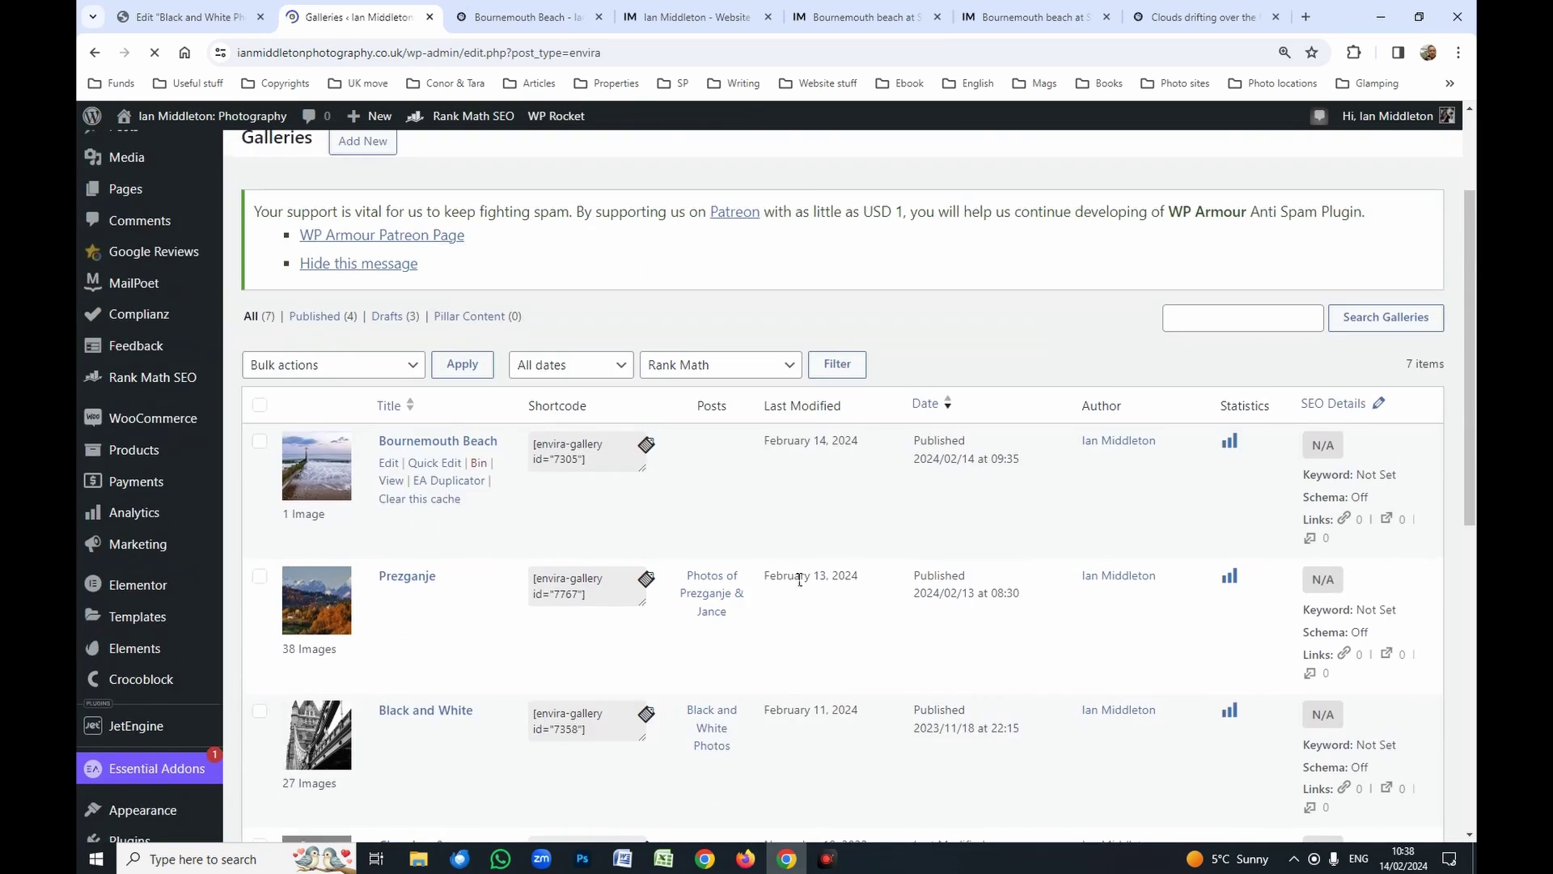
scroll(798, 575, "down", 4)
left_click(389, 399)
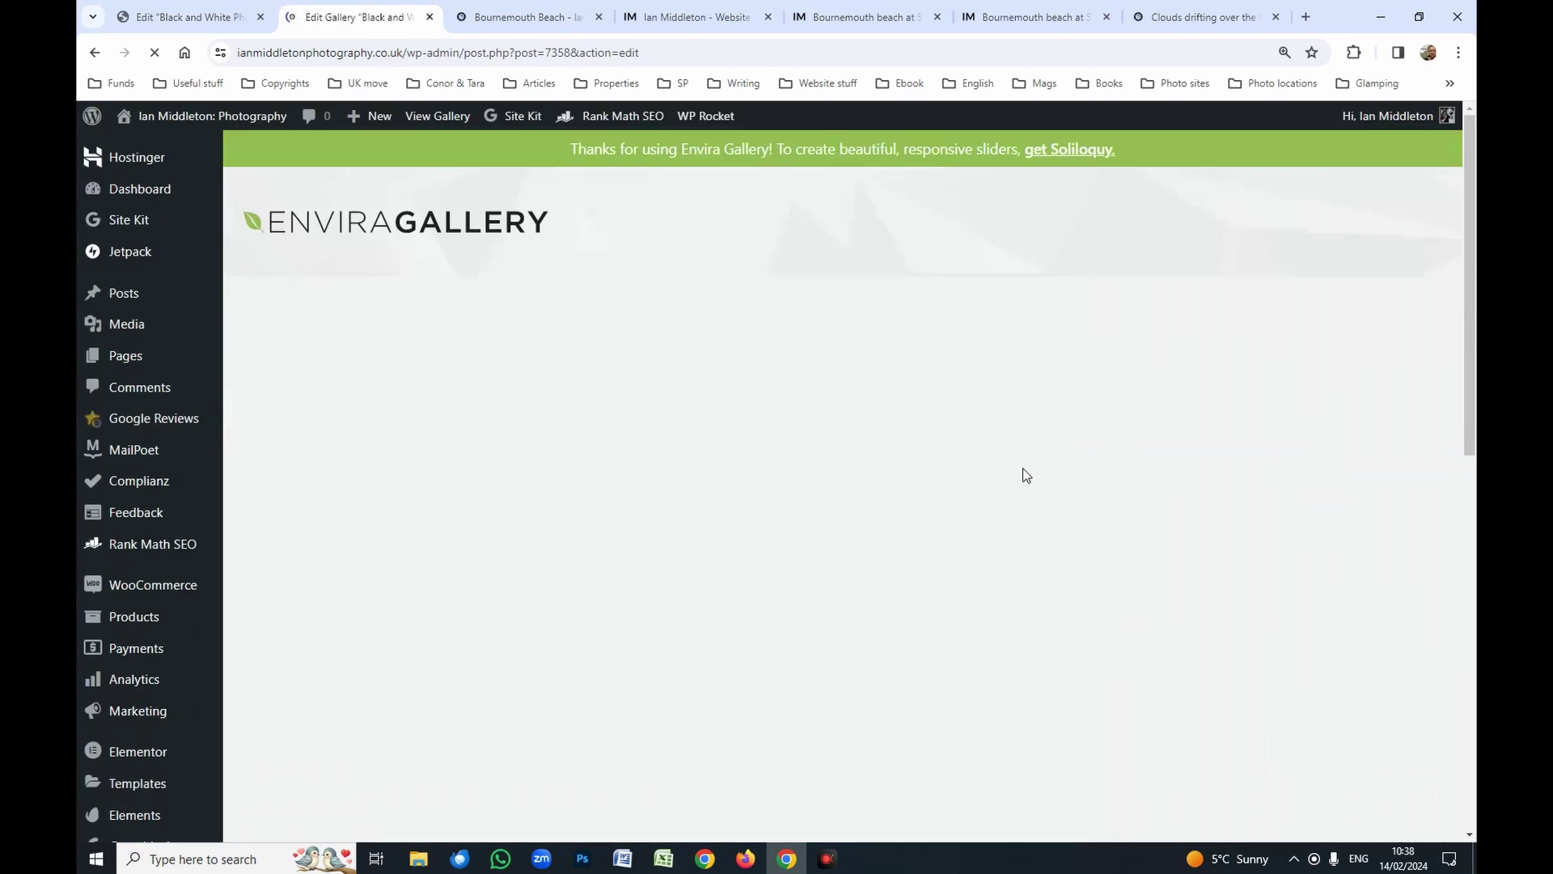
Examine the Black and White gallery's lightbox settings, including the available lightbox themes and the title or caption choices
scroll(789, 581, "down", 4)
scroll(789, 581, "down", 1)
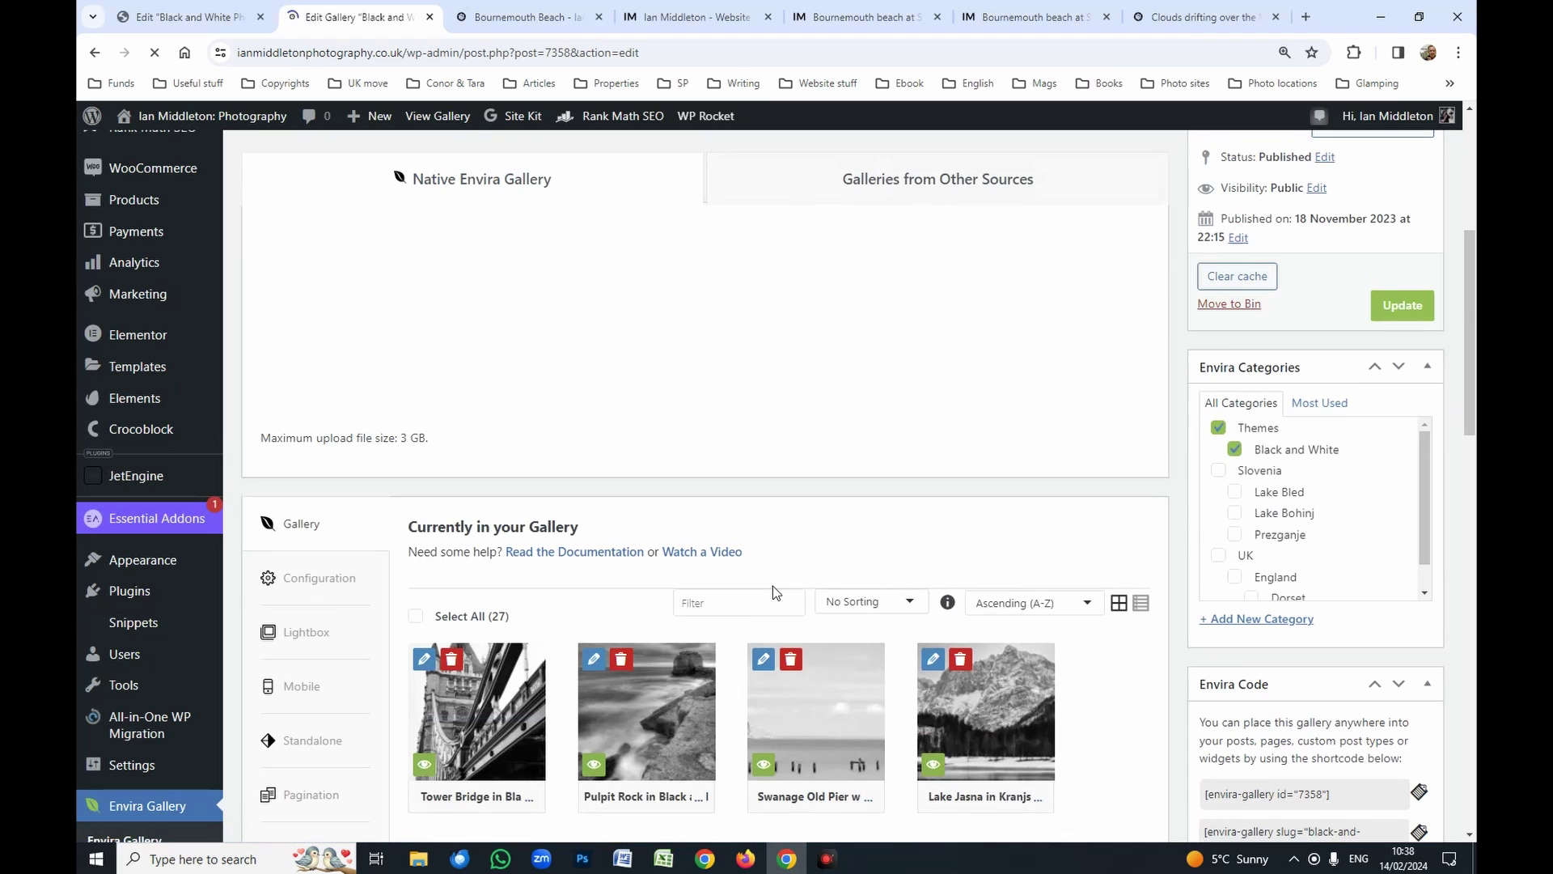
scroll(798, 587, "down", 3)
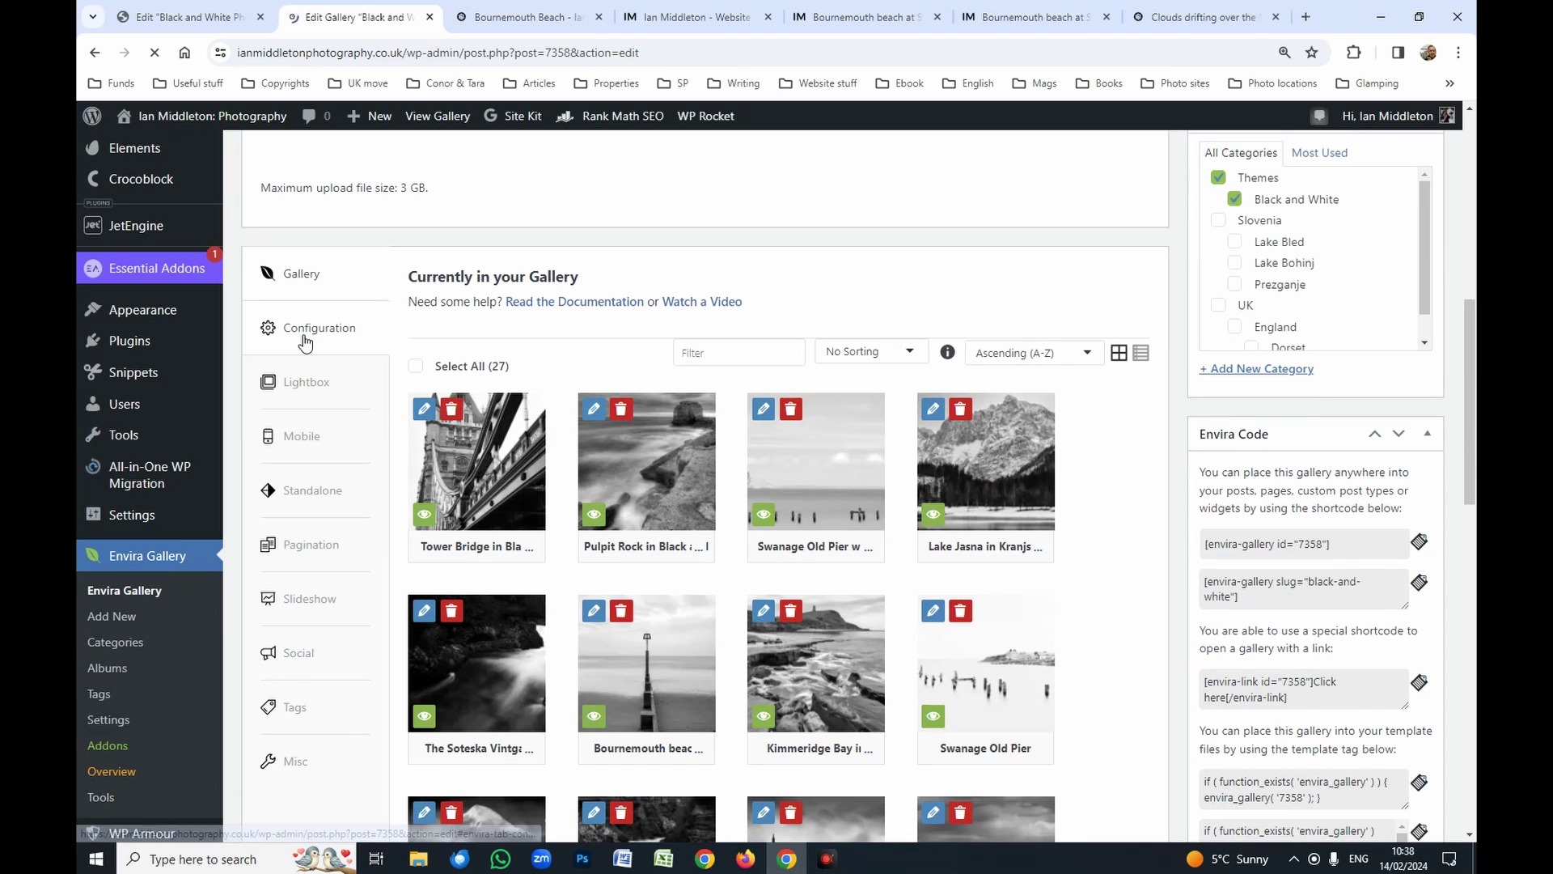
left_click(318, 393)
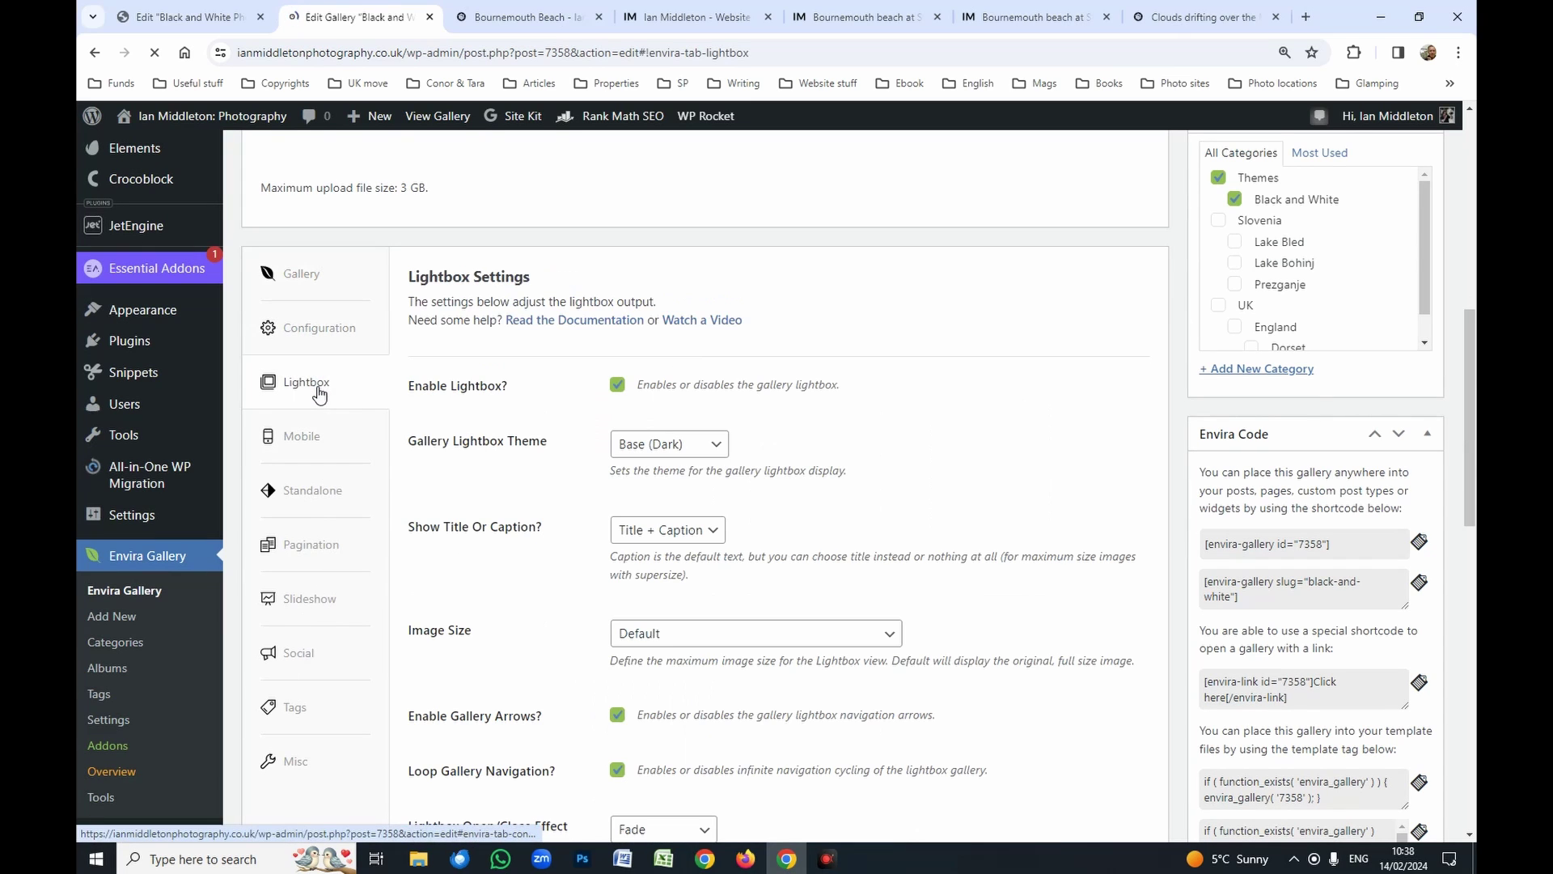
scroll(318, 389, "down", 2)
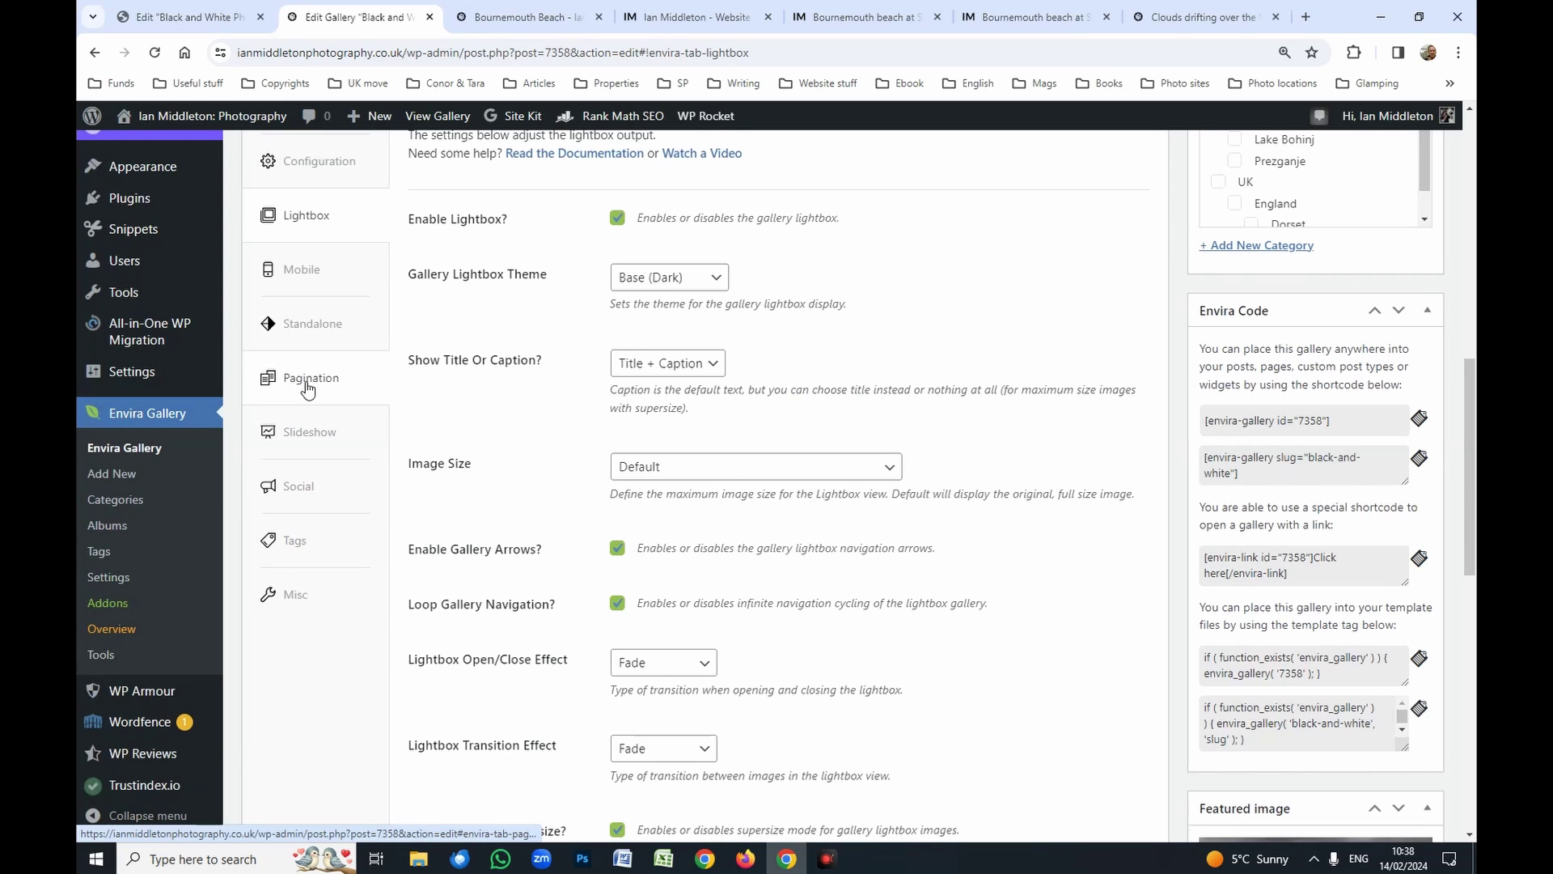
scroll(308, 398, "up", 2)
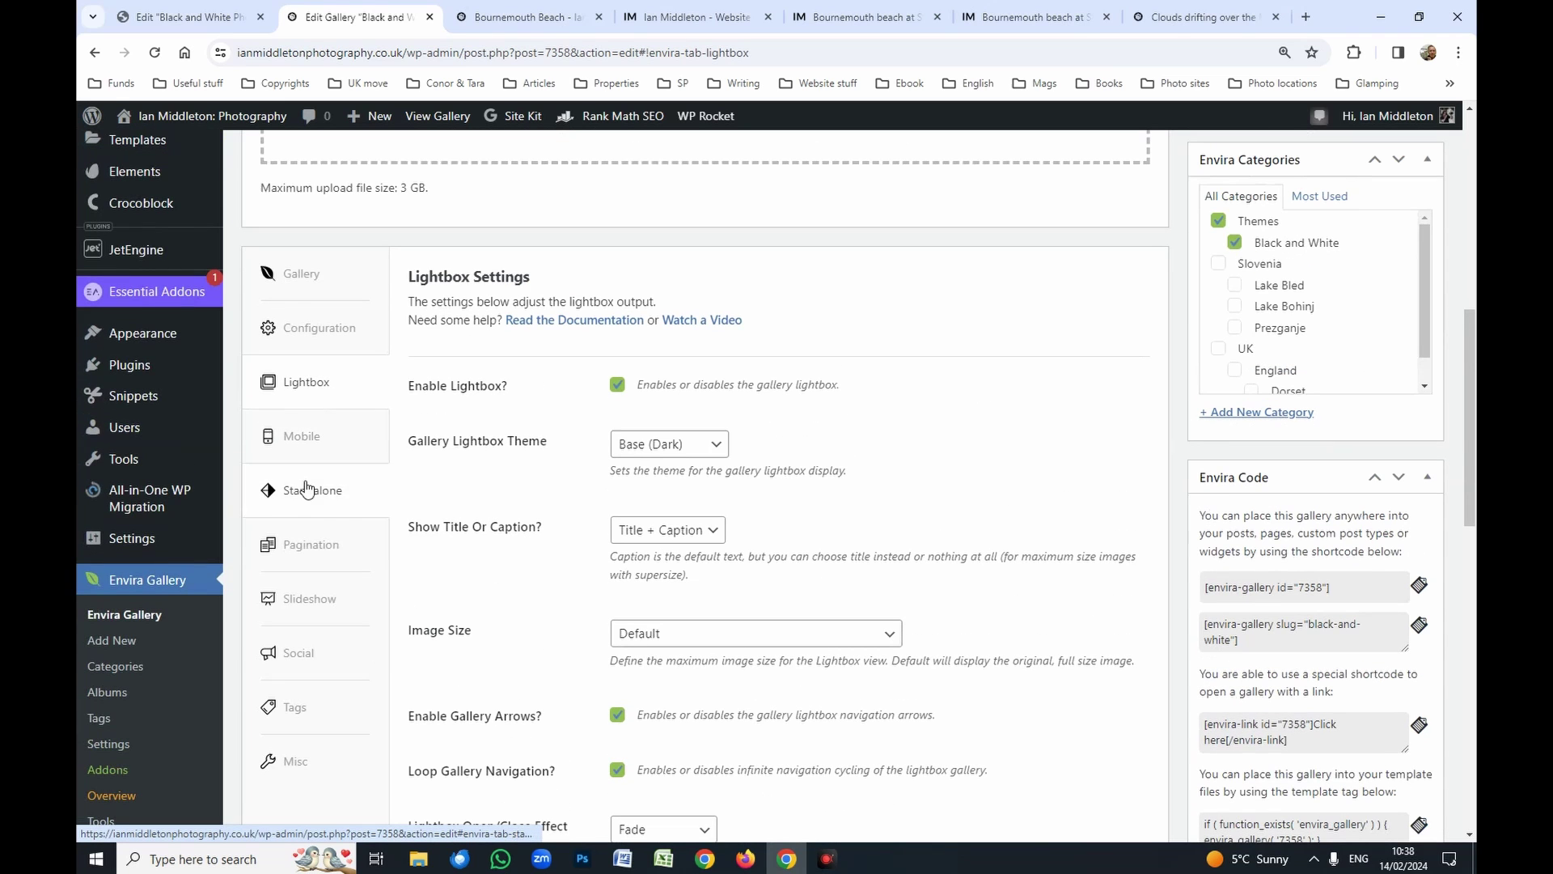
left_click(709, 447)
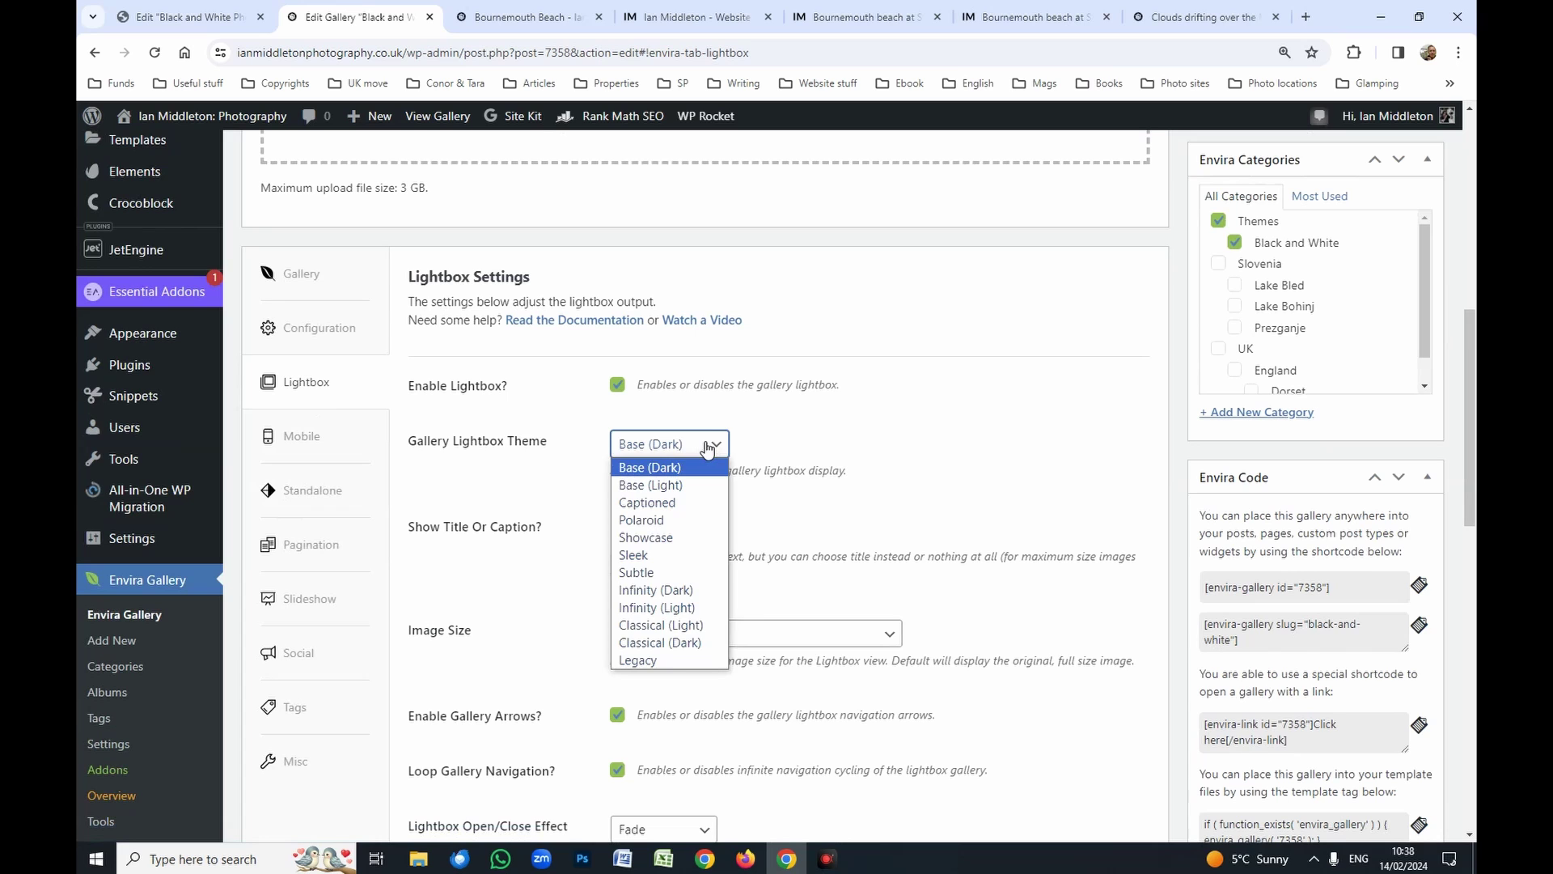
left_click(708, 447)
left_click(721, 537)
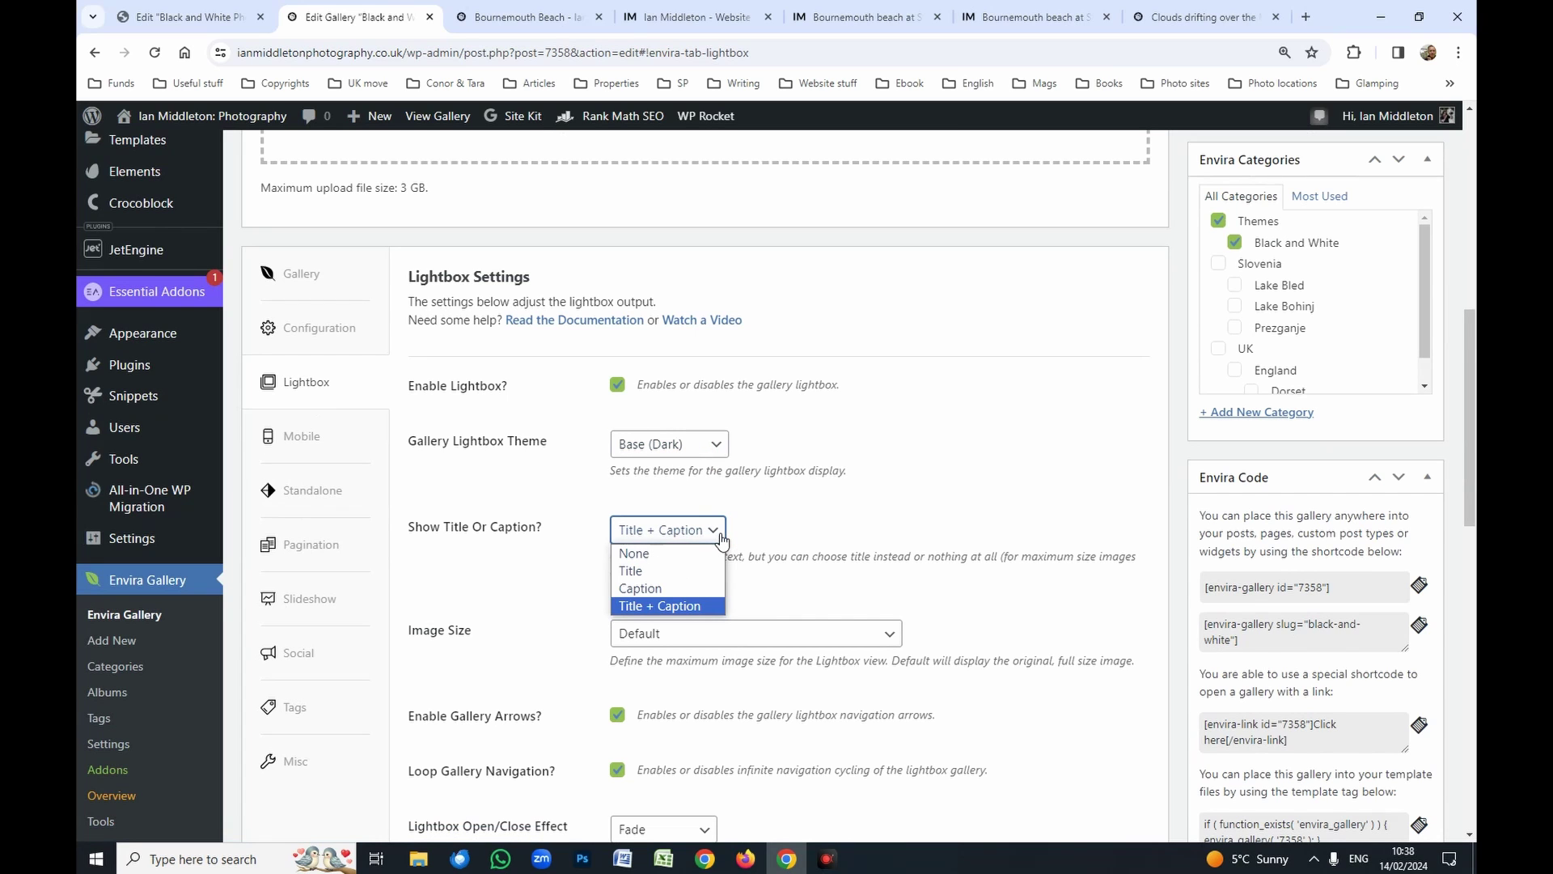
left_click(721, 537)
Review the remaining lightbox settings, from image size and transition effects to unlimited HTML captions and thumbnail dimensions
scroll(854, 571, "down", 2)
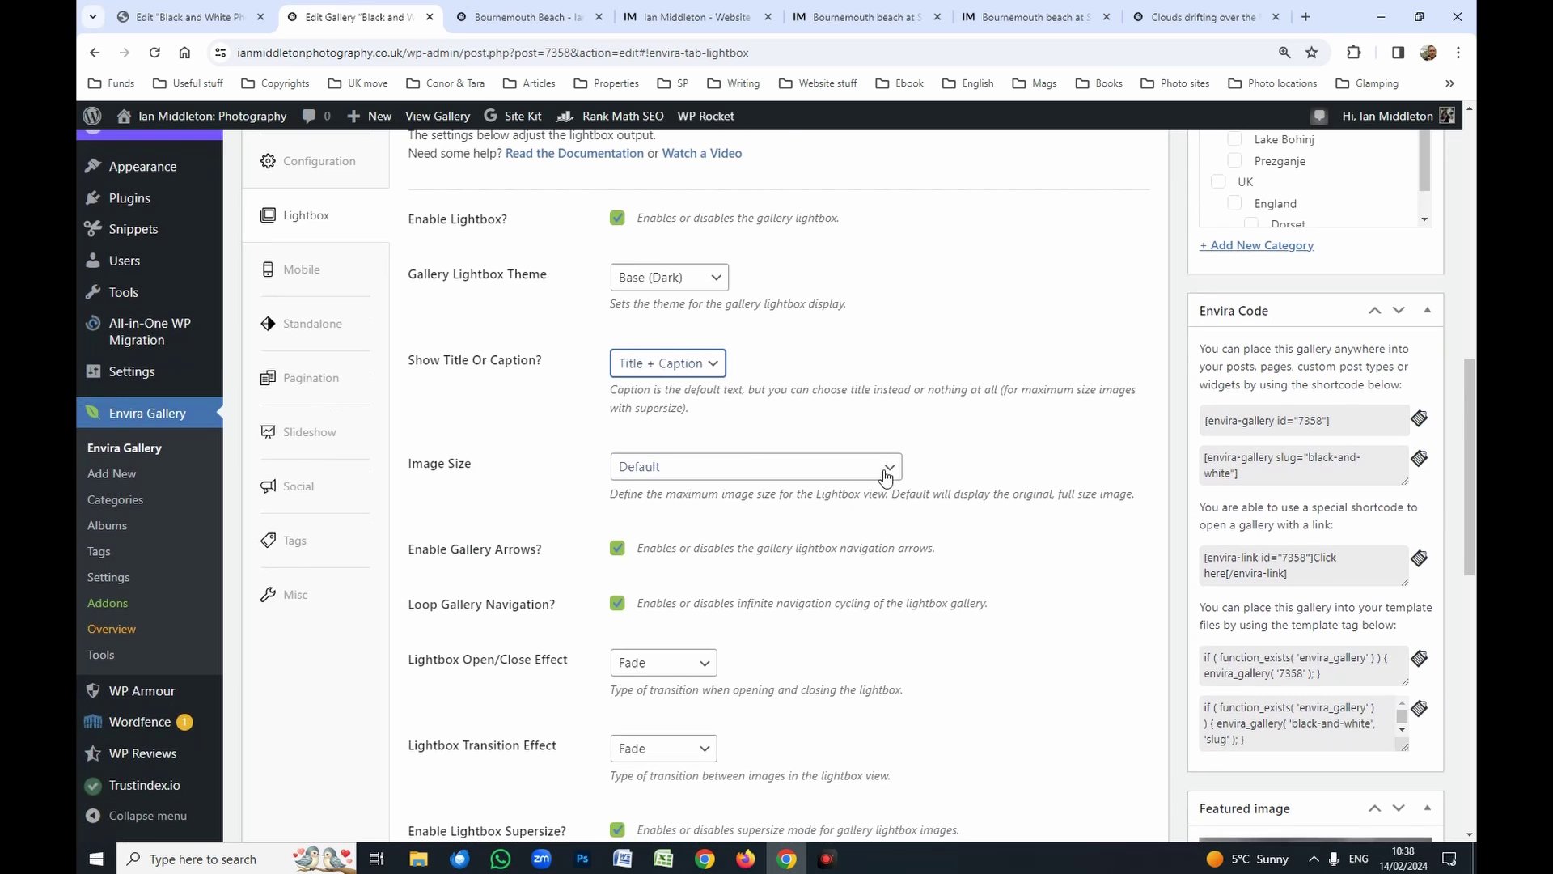
scroll(886, 477, "down", 1)
scroll(586, 514, "down", 5)
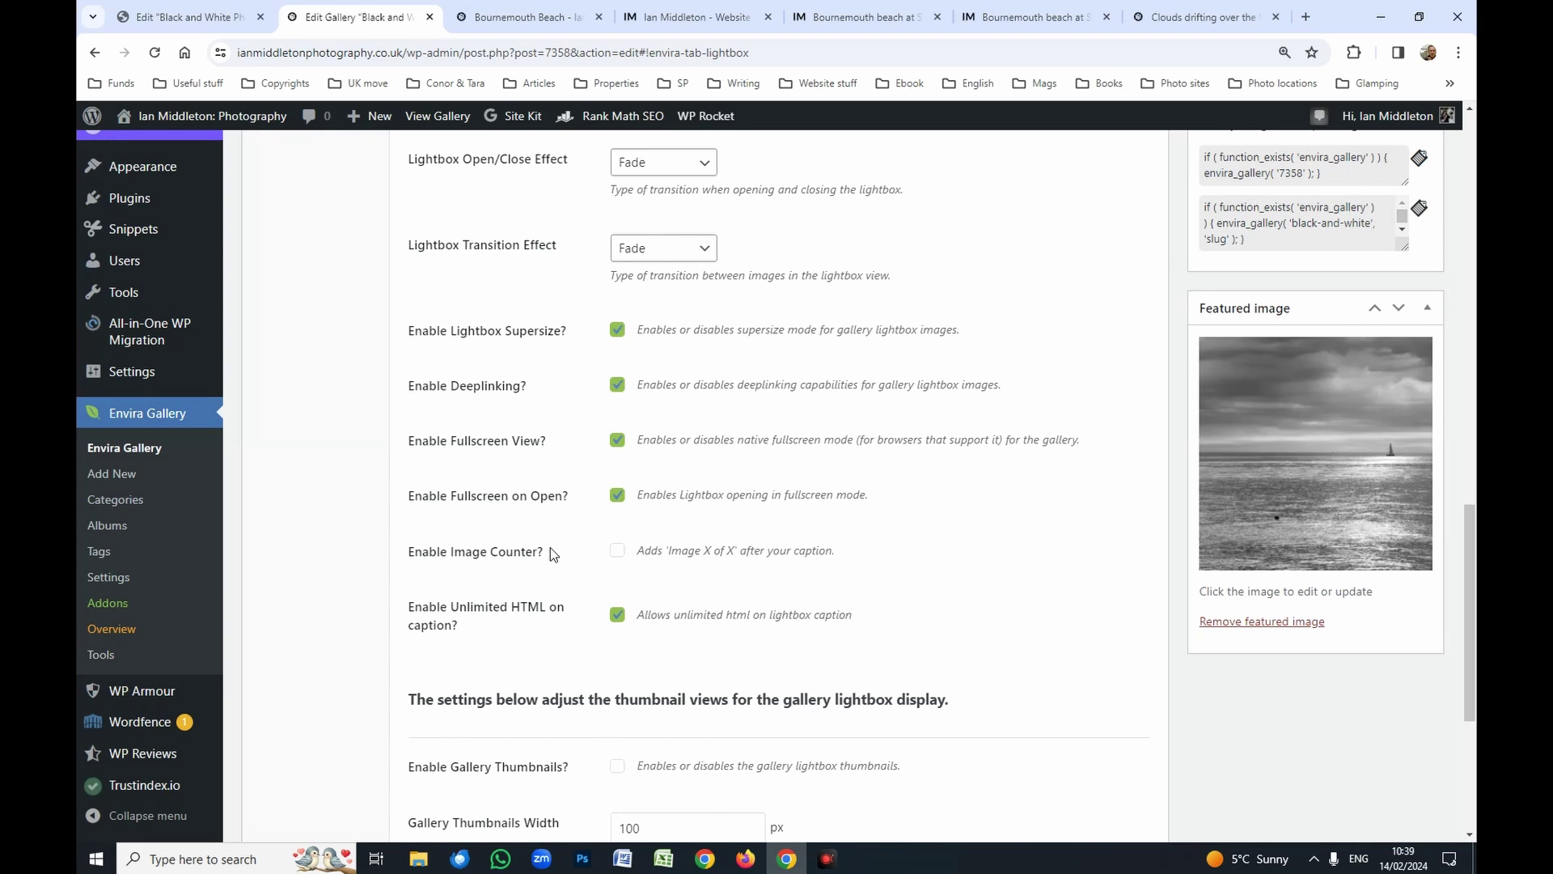
scroll(550, 548, "down", 2)
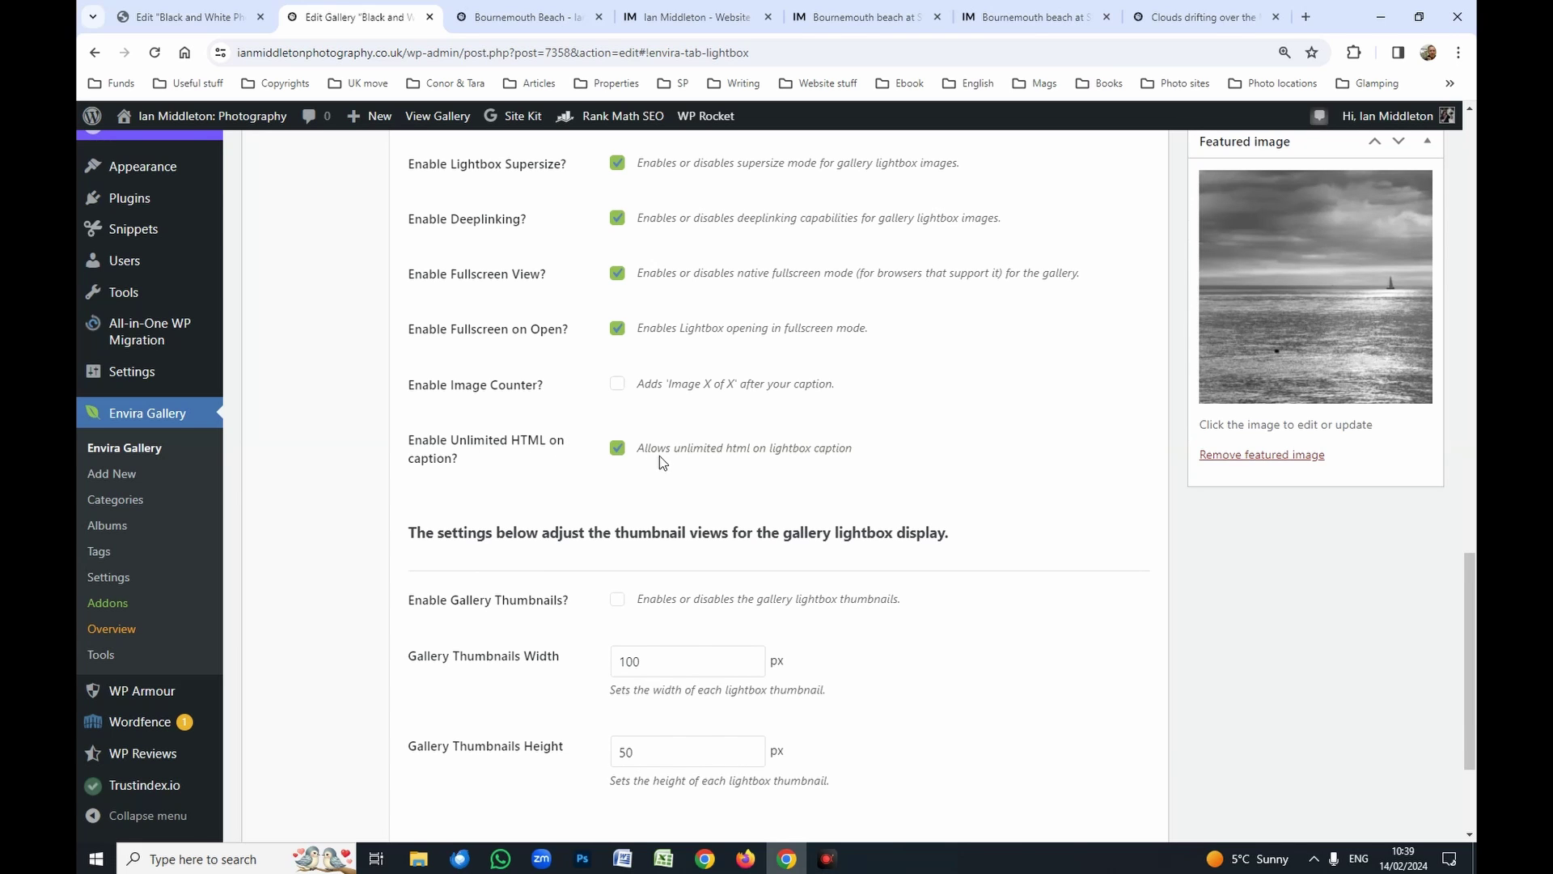
Return to the gallery's images and inspect the BUY A PRINT link in the Tower Bridge photo's caption metadata
scroll(659, 455, "up", 1)
scroll(633, 512, "up", 14)
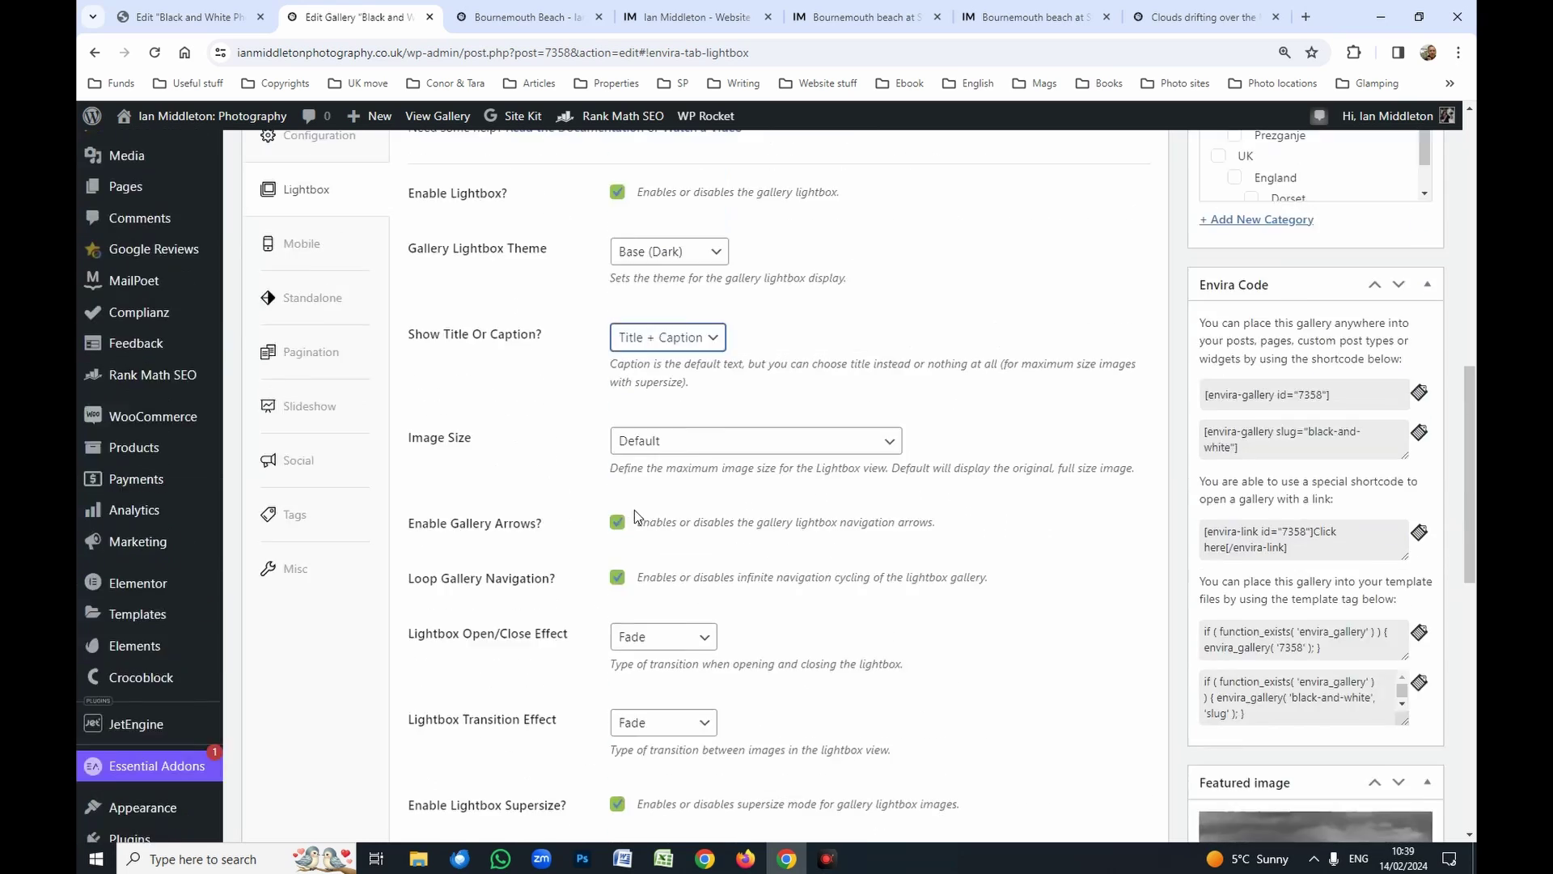
scroll(634, 510, "down", 3)
left_click(331, 535)
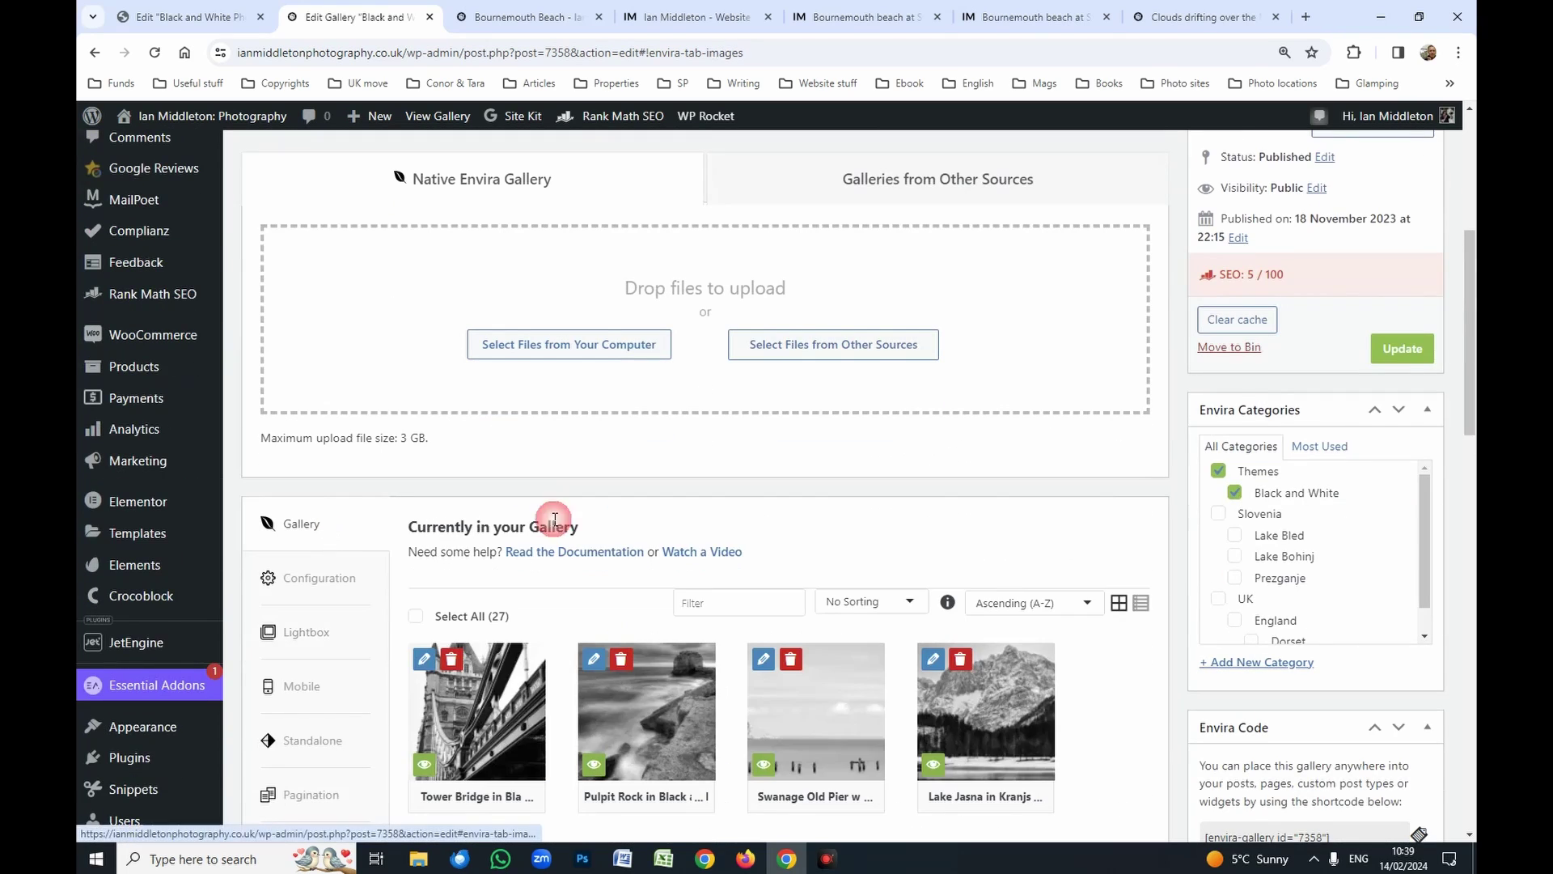
scroll(757, 519, "down", 4)
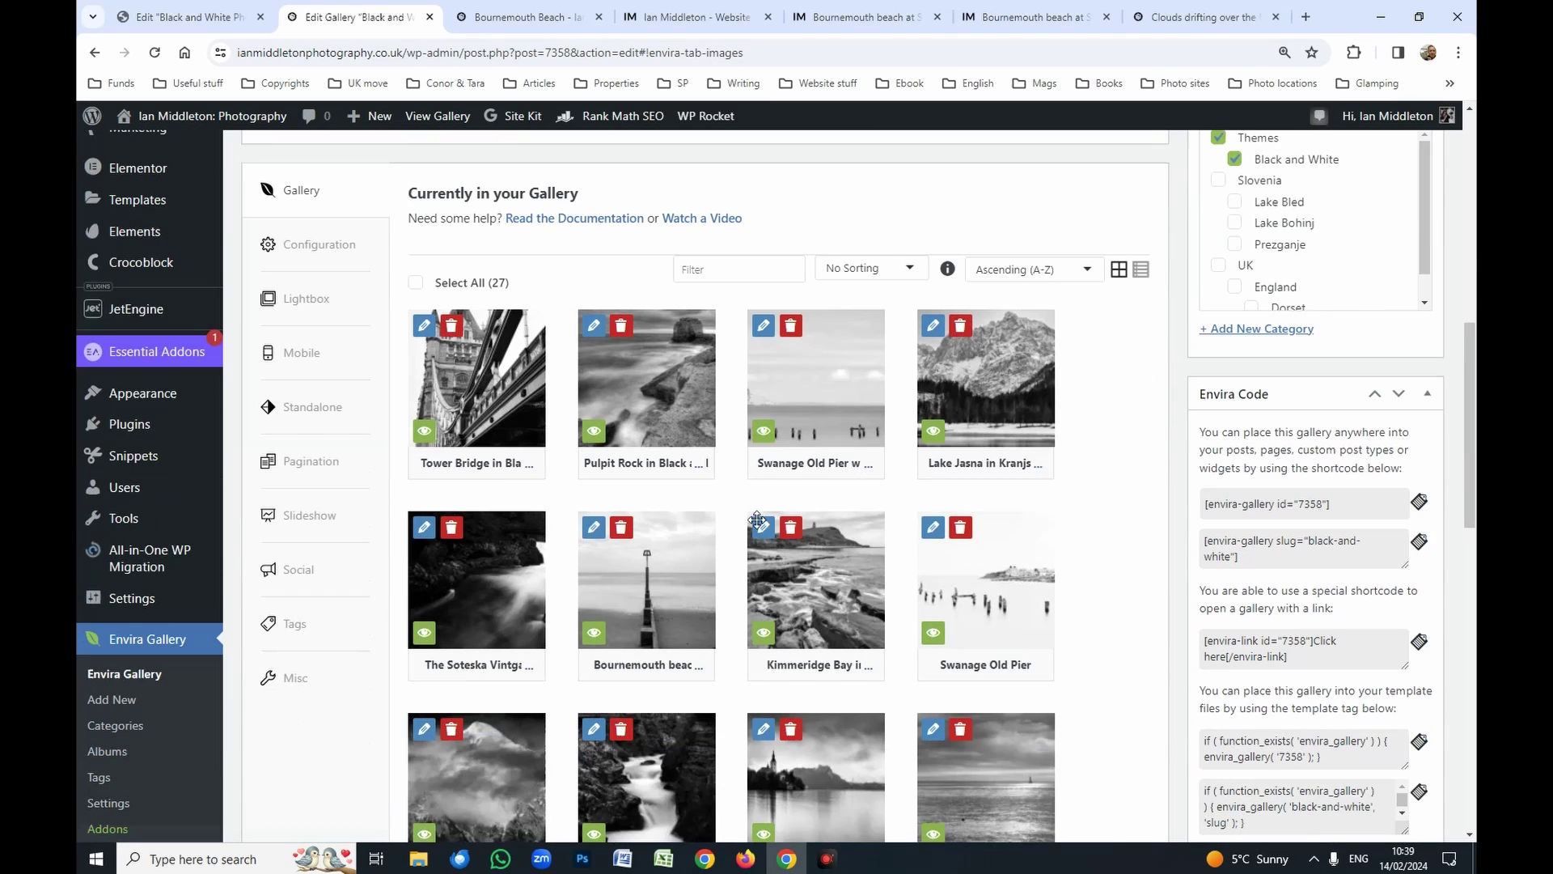
left_click(424, 327)
left_click(1068, 523)
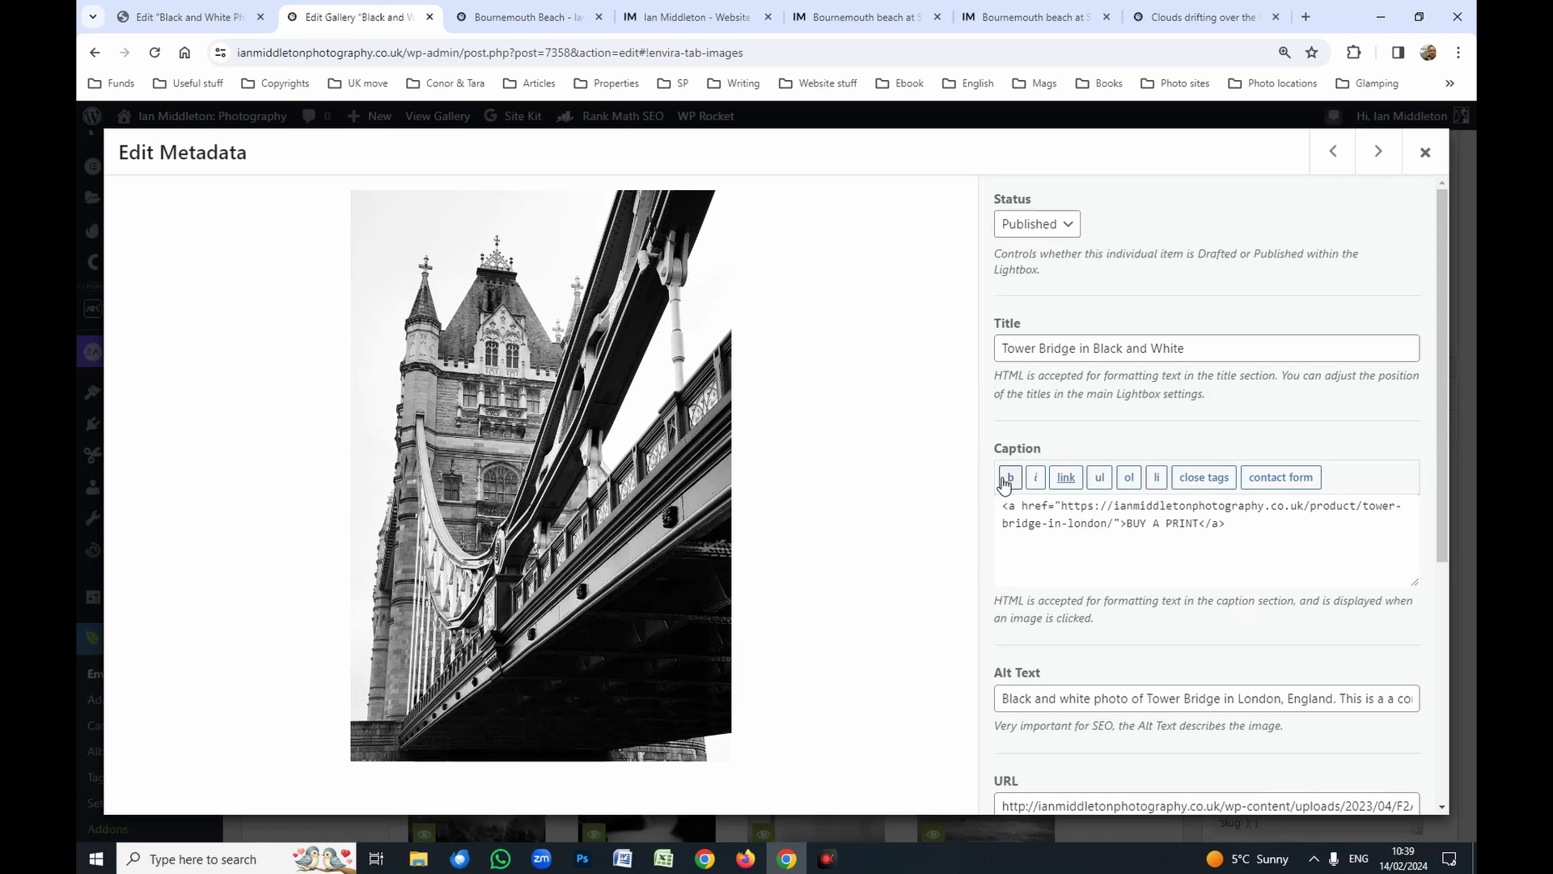
left_click(1263, 524)
left_click(1249, 534)
left_click(1426, 164)
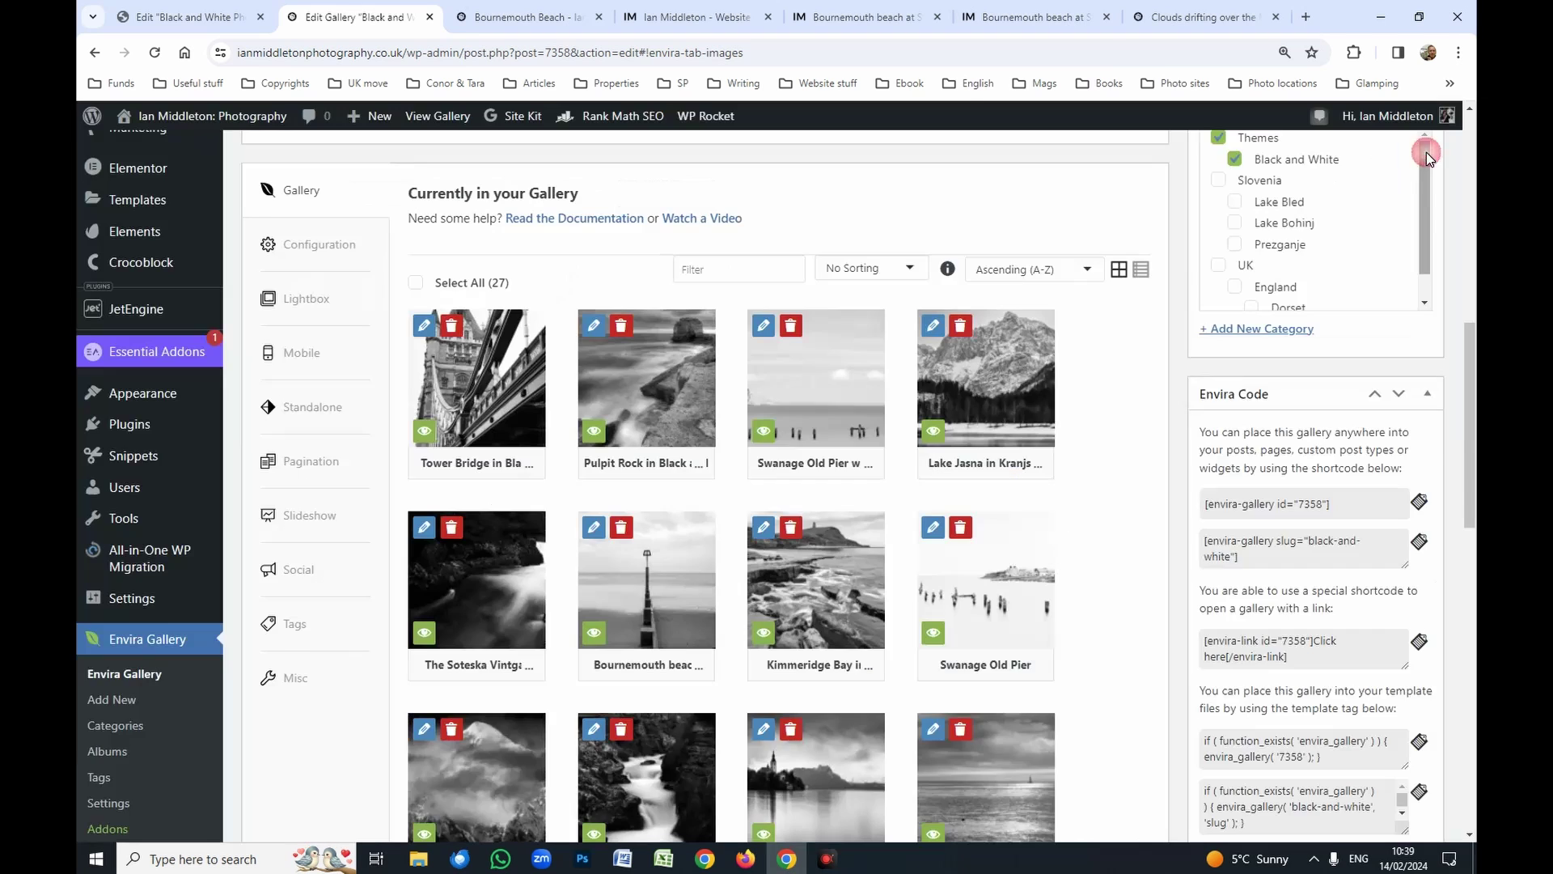
Switch to the published Bournemouth Beach gallery and follow the photo's BUY A PRINT link to its print shop page
left_click(532, 20)
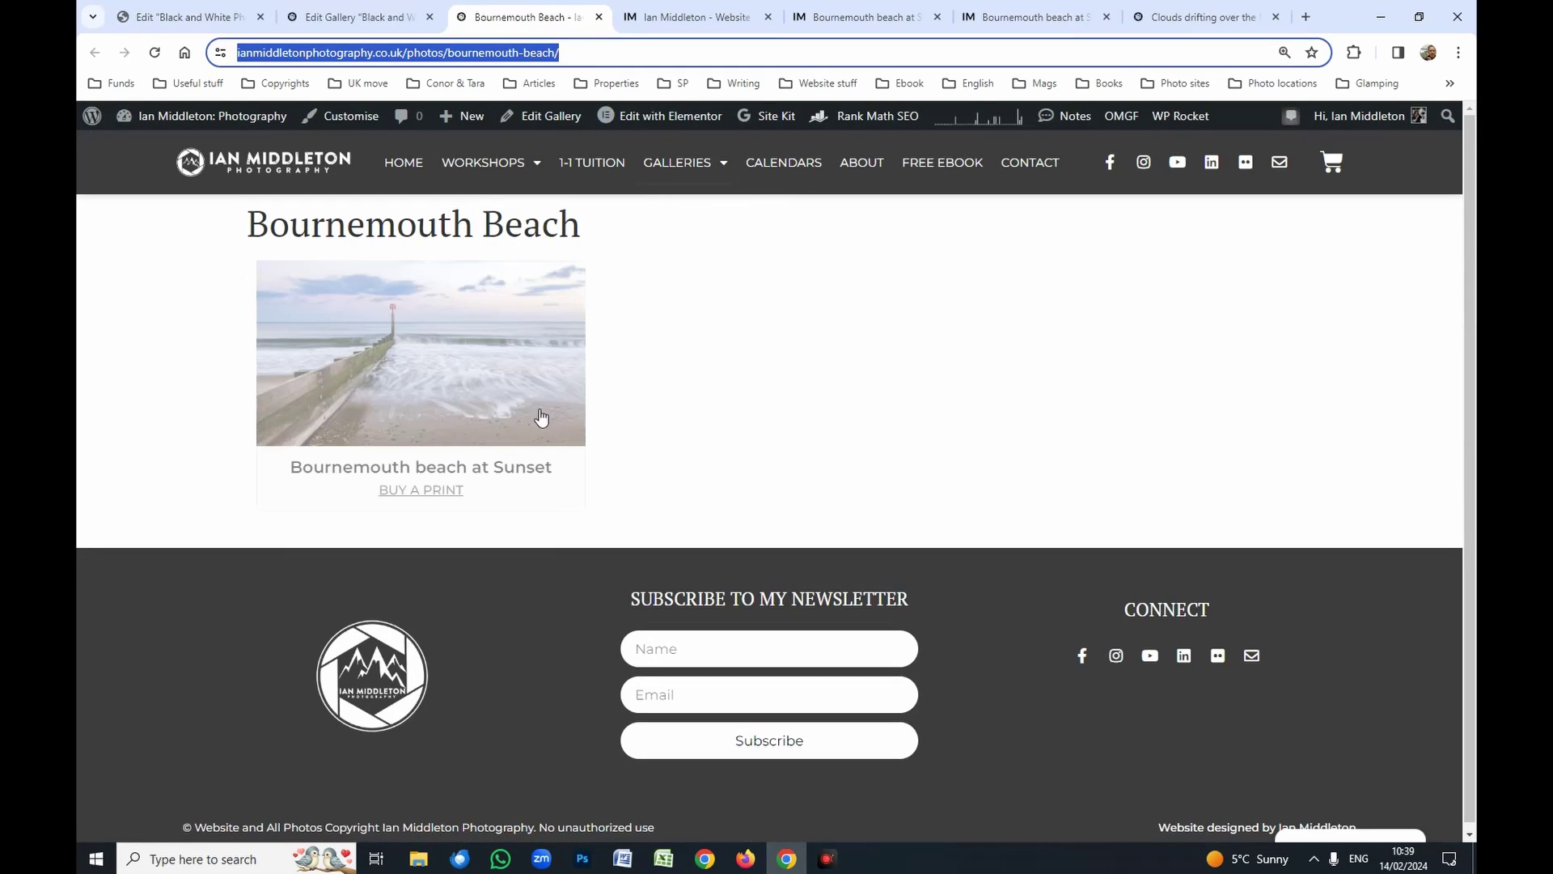
left_click(435, 490)
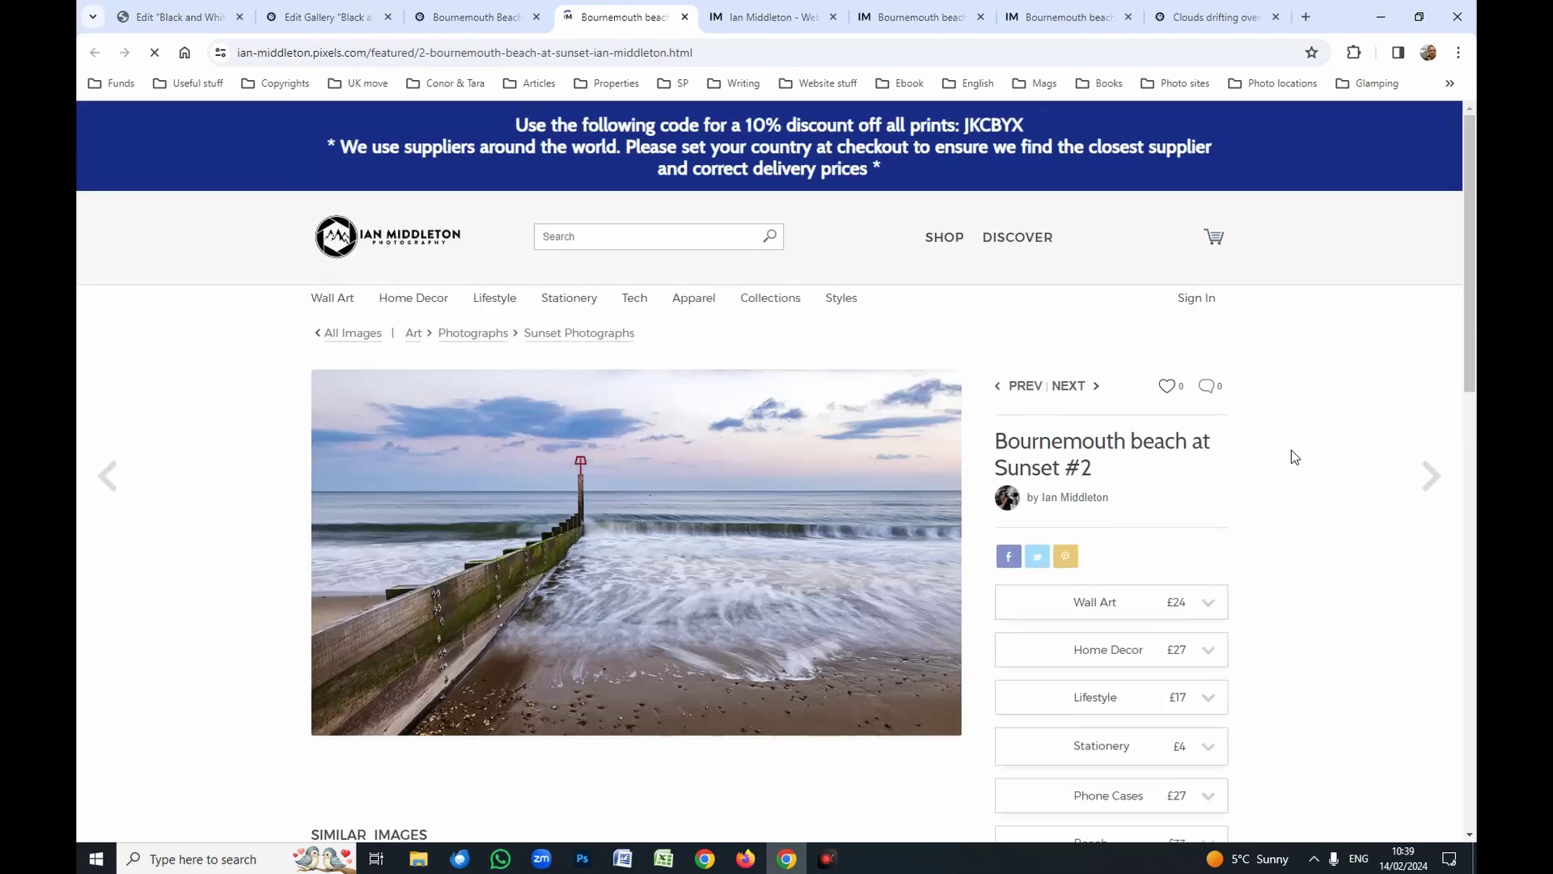